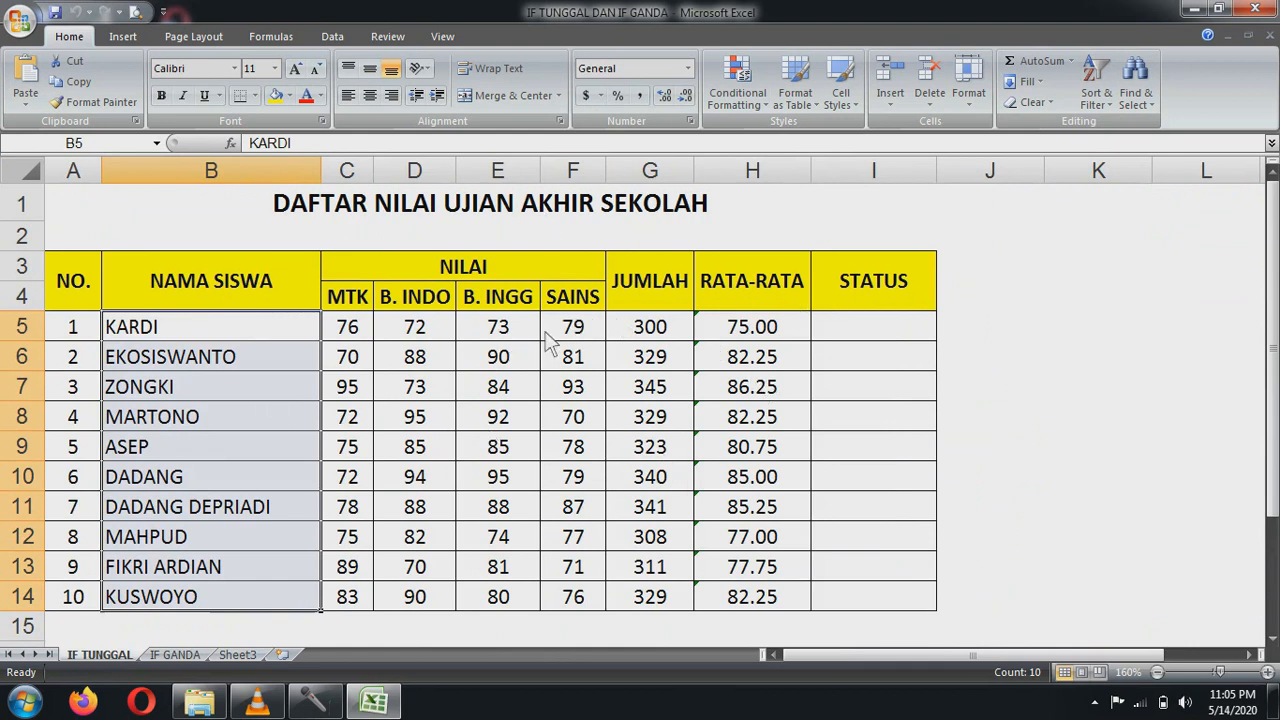
Step: Compare the example tables on the IF TUNGGAL and IF GANDA worksheets, ending on IF TUNGGAL
left_click(178, 656)
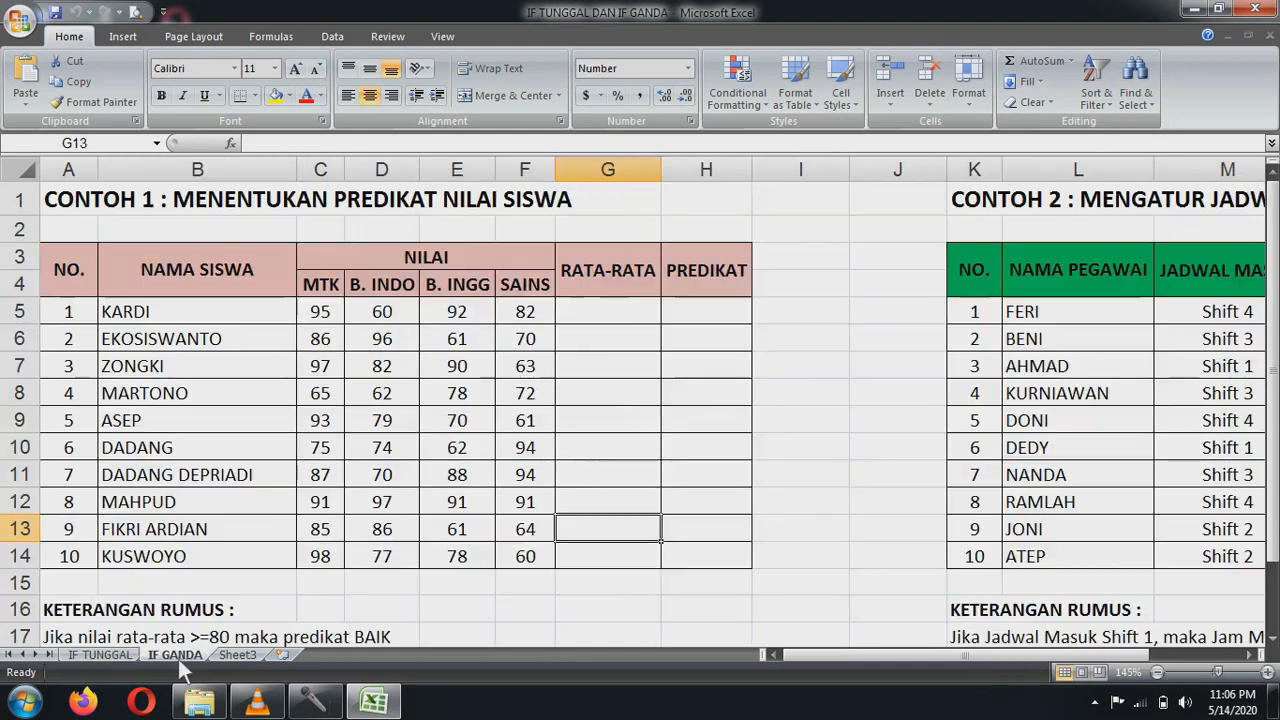
left_click(126, 658)
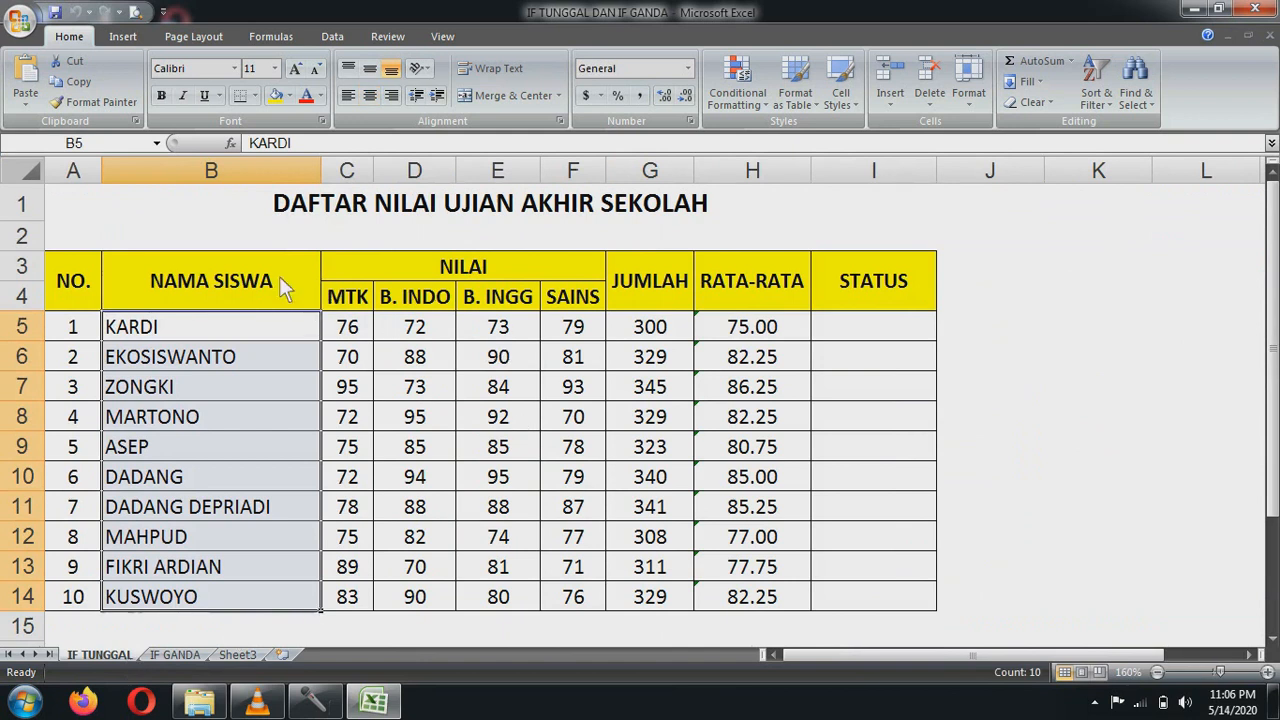
left_click(345, 240)
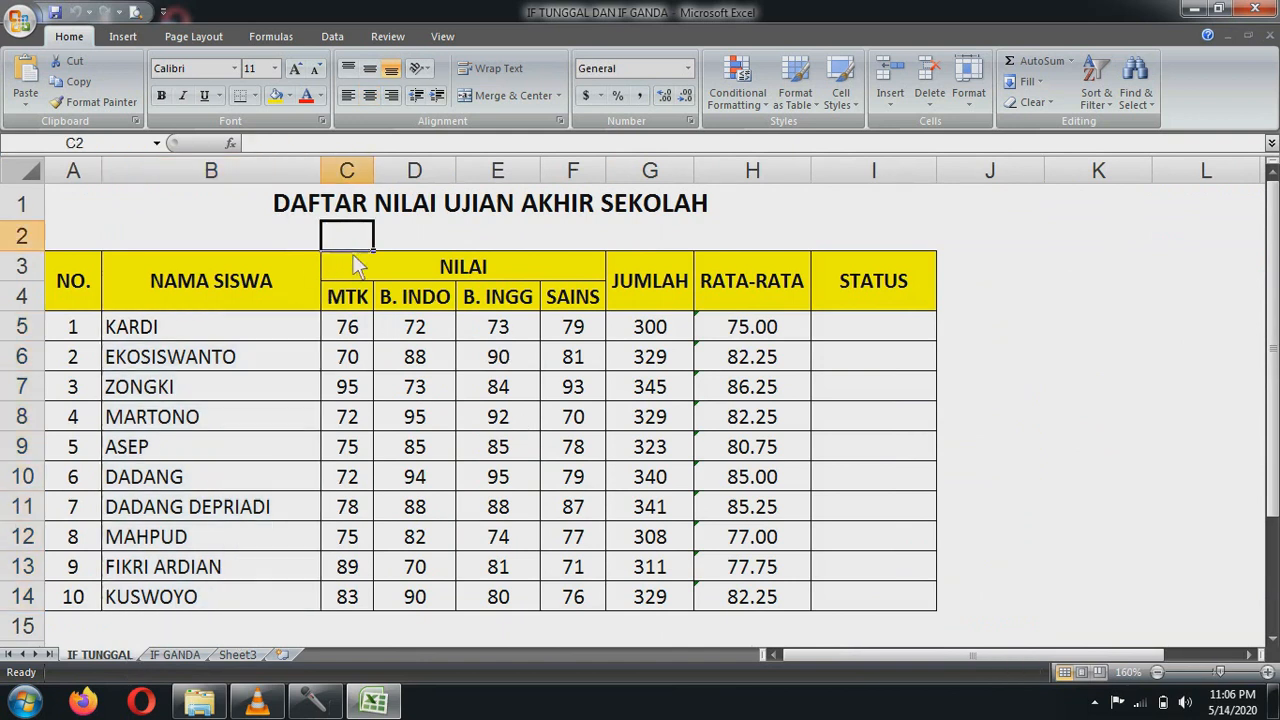
left_click(178, 656)
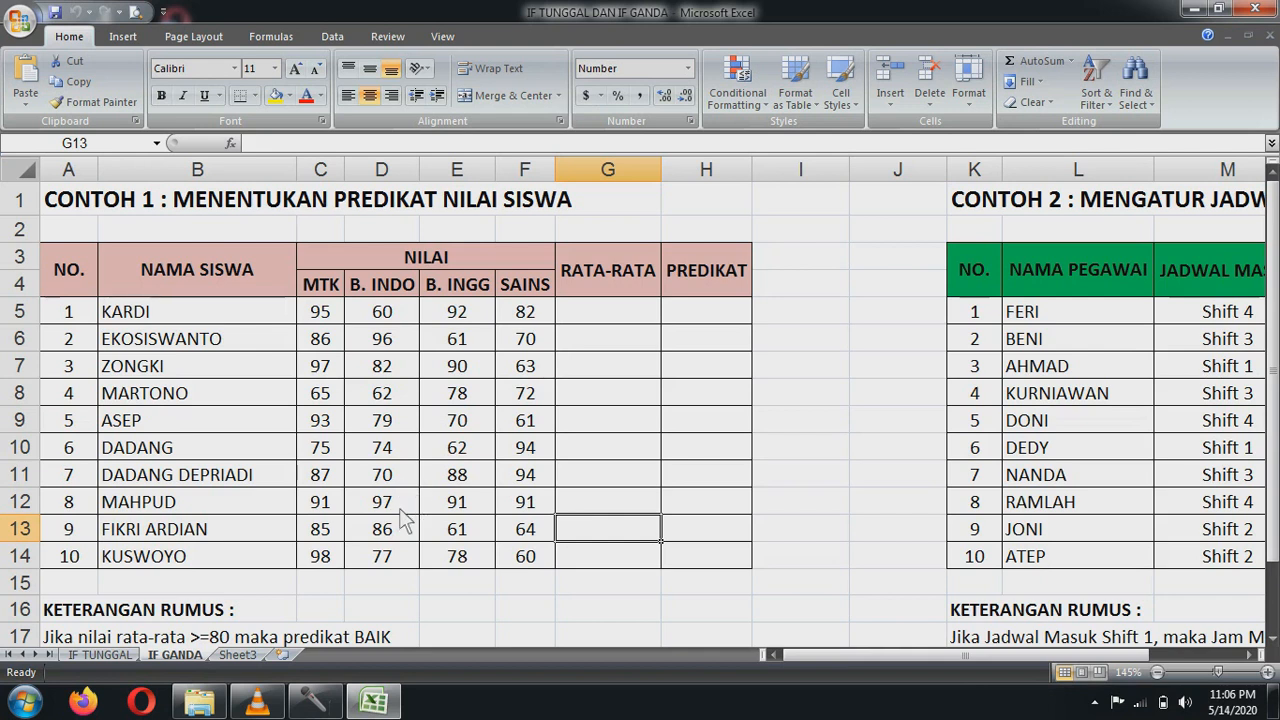
left_click(120, 656)
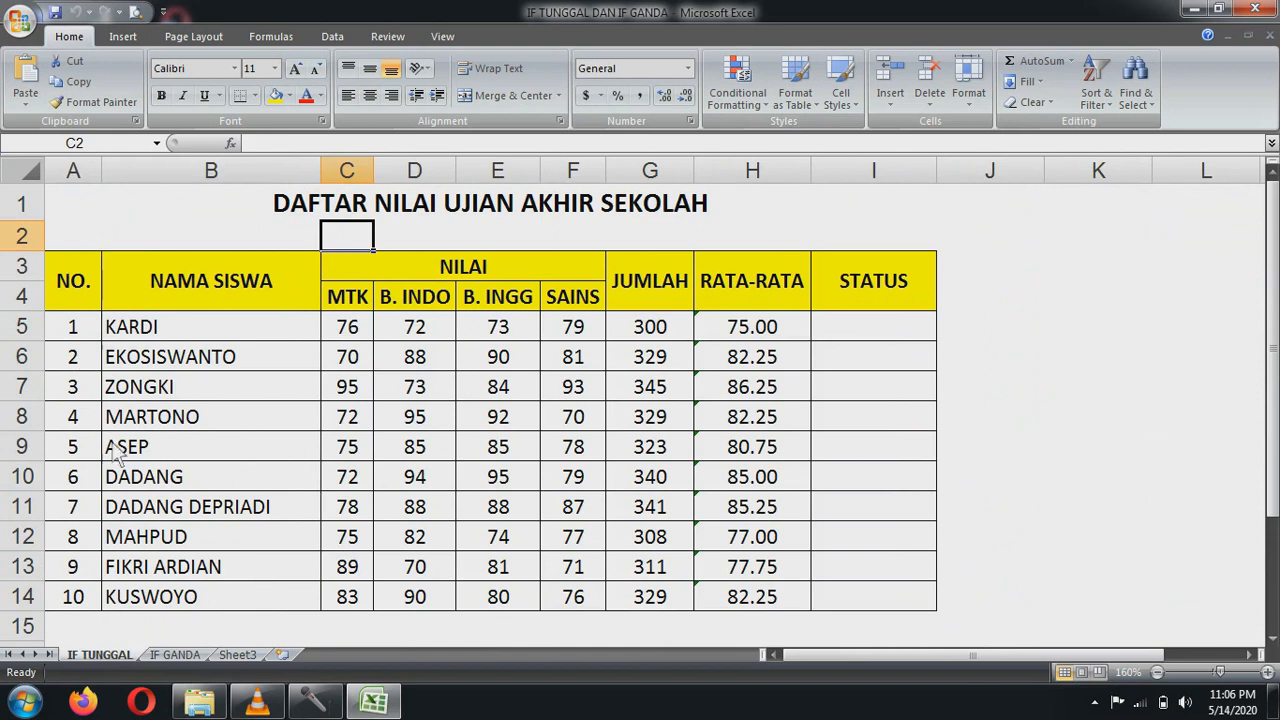
left_click(176, 655)
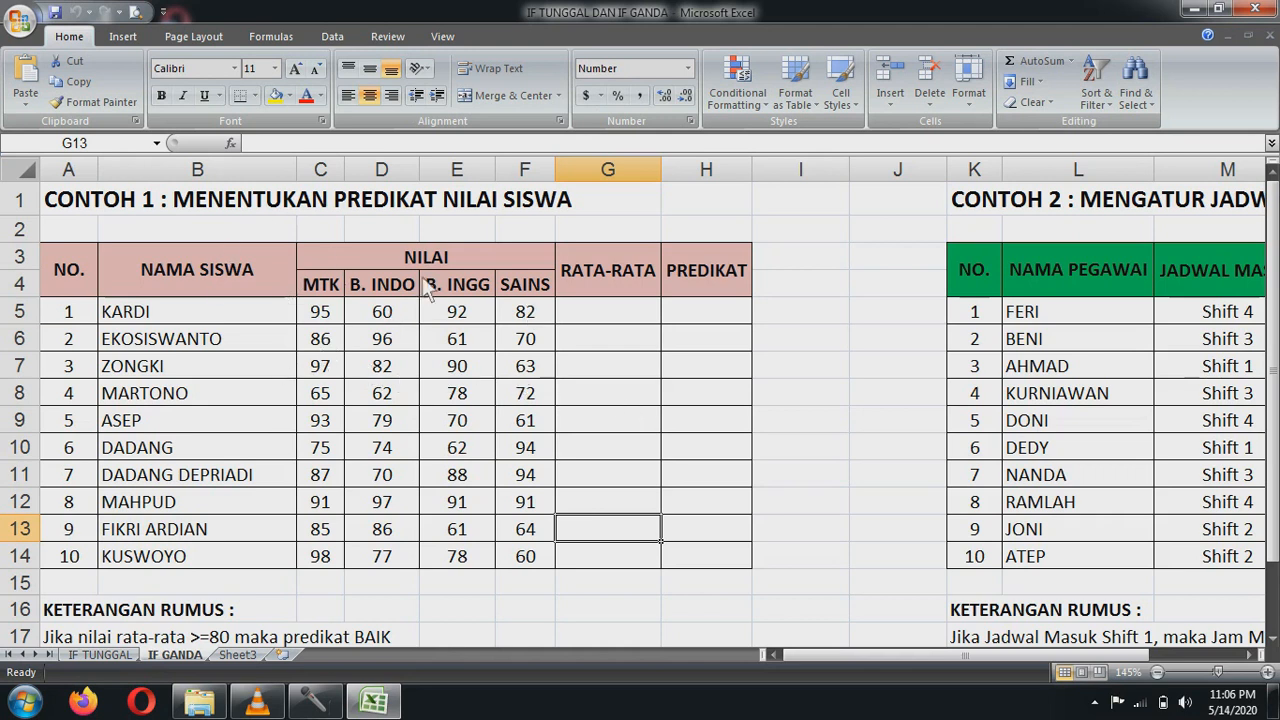
left_click(99, 654)
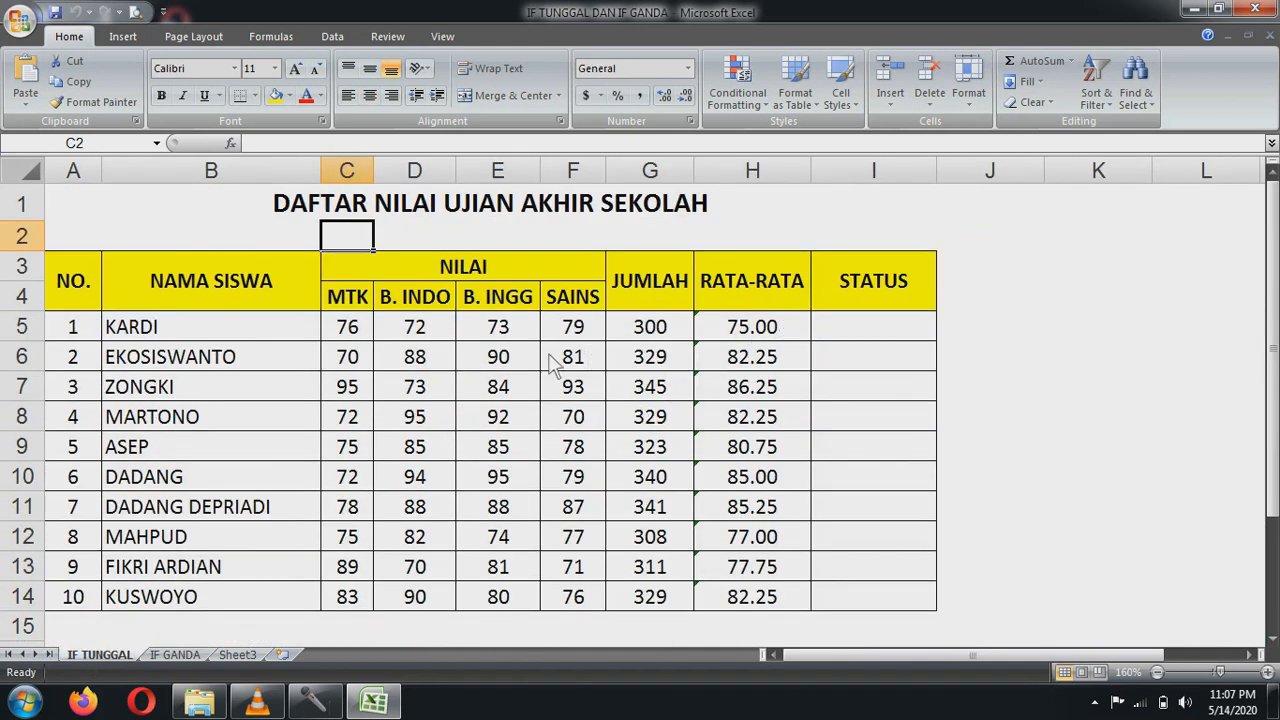
Step: Read the KETERANGAN RUMUS status rules below the grade table on IF TUNGGAL and relate them to the RATA-RATA column
scroll(414, 437, "down", 1)
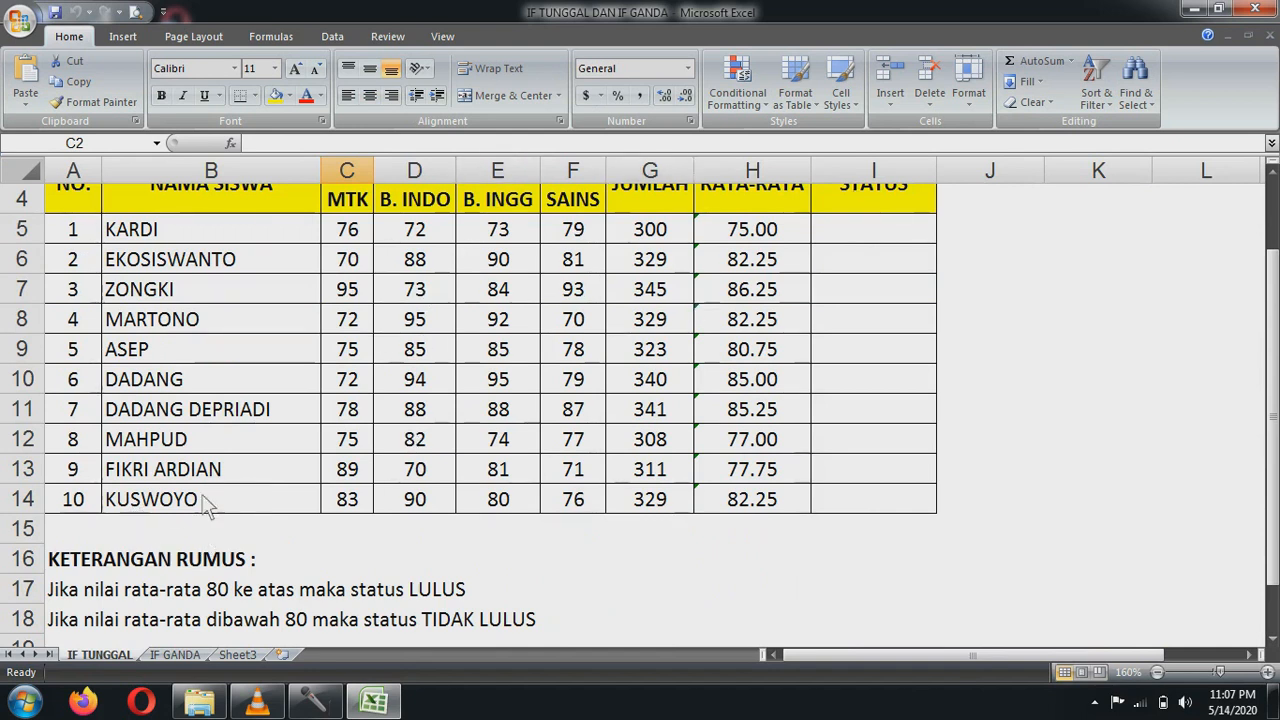
scroll(190, 505, "down", 2)
scroll(640, 440, "up", 3)
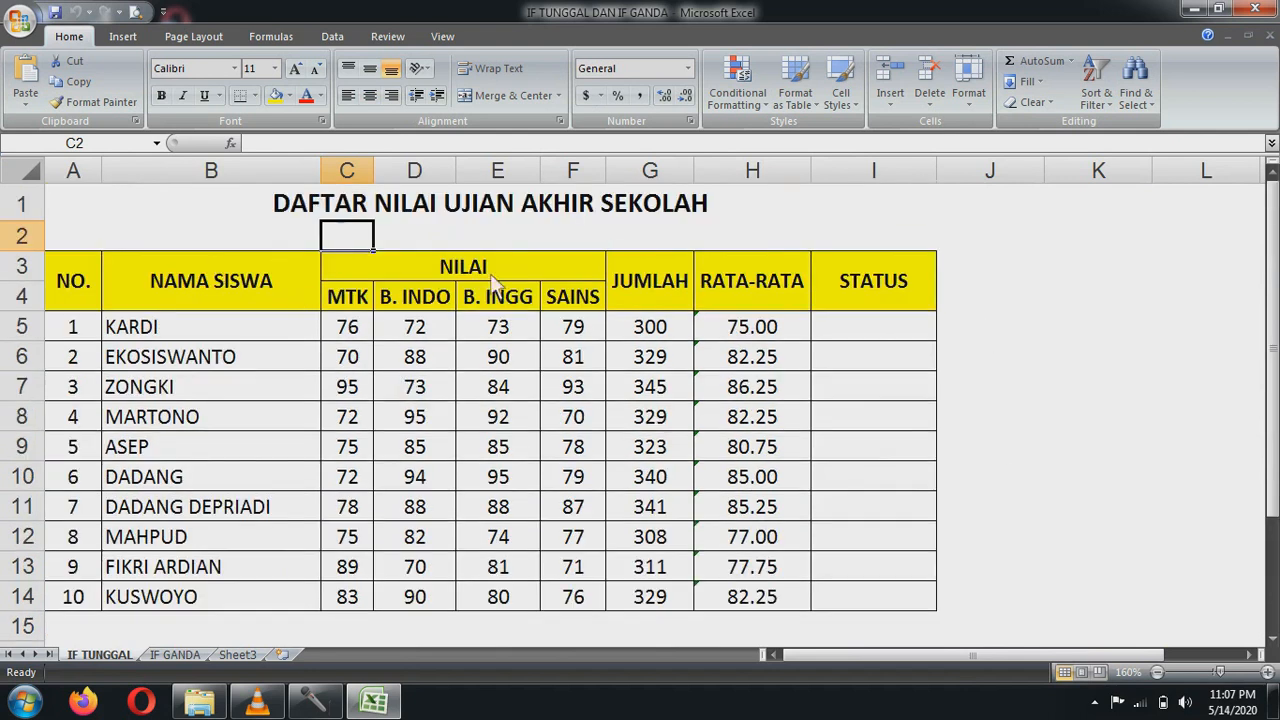
scroll(500, 320, "down", 2)
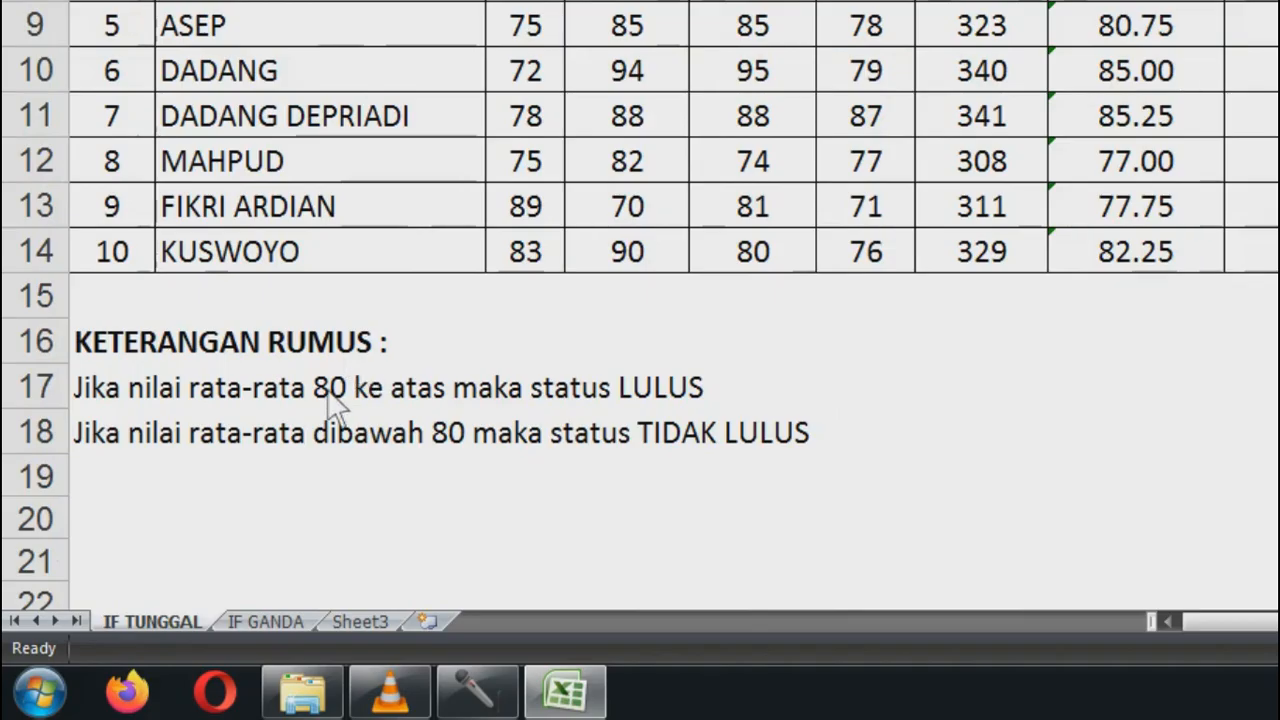
scroll(279, 463, "up", 1)
scroll(381, 423, "down", 1)
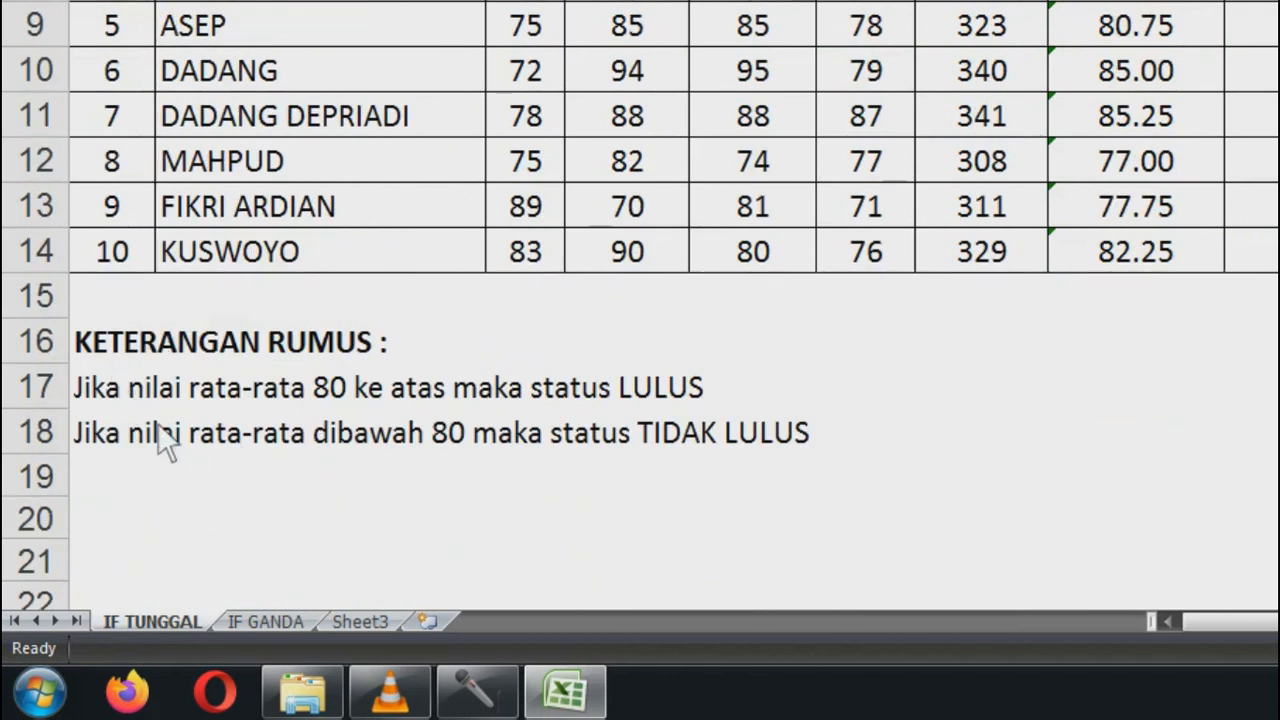
scroll(793, 254, "up", 1)
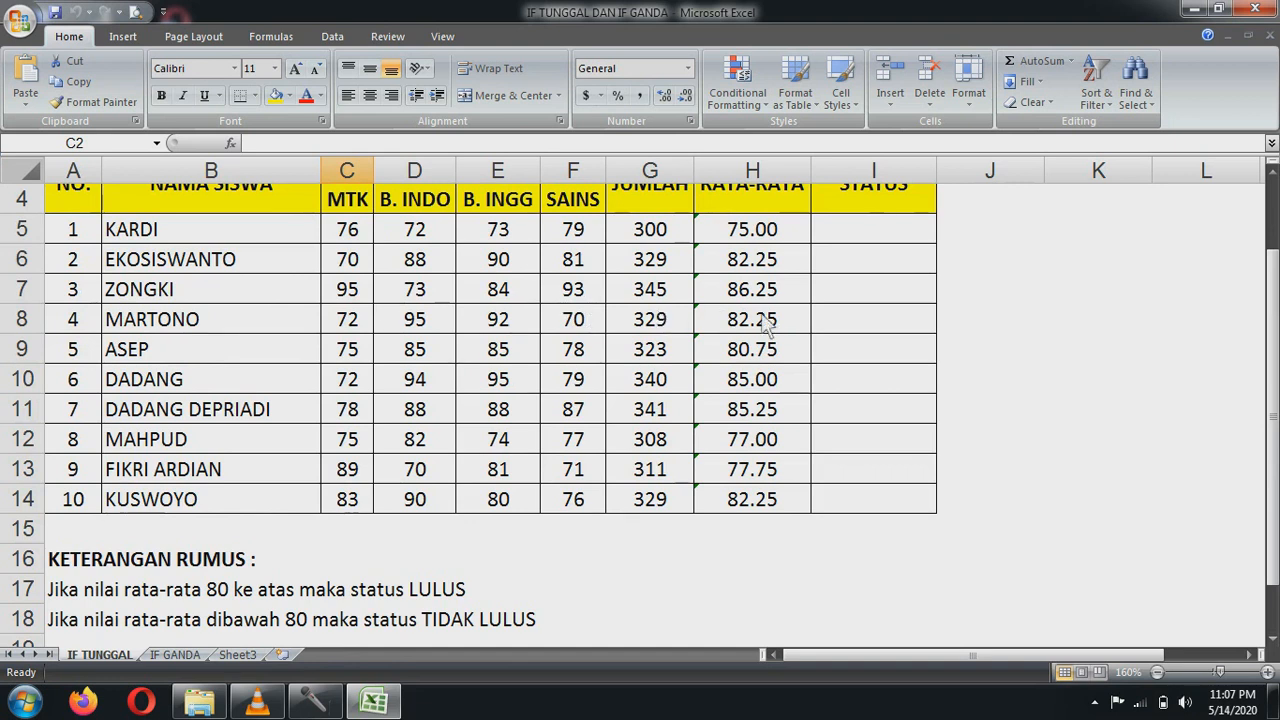
scroll(765, 325, "up", 1)
scroll(735, 320, "down", 1)
scroll(735, 320, "up", 1)
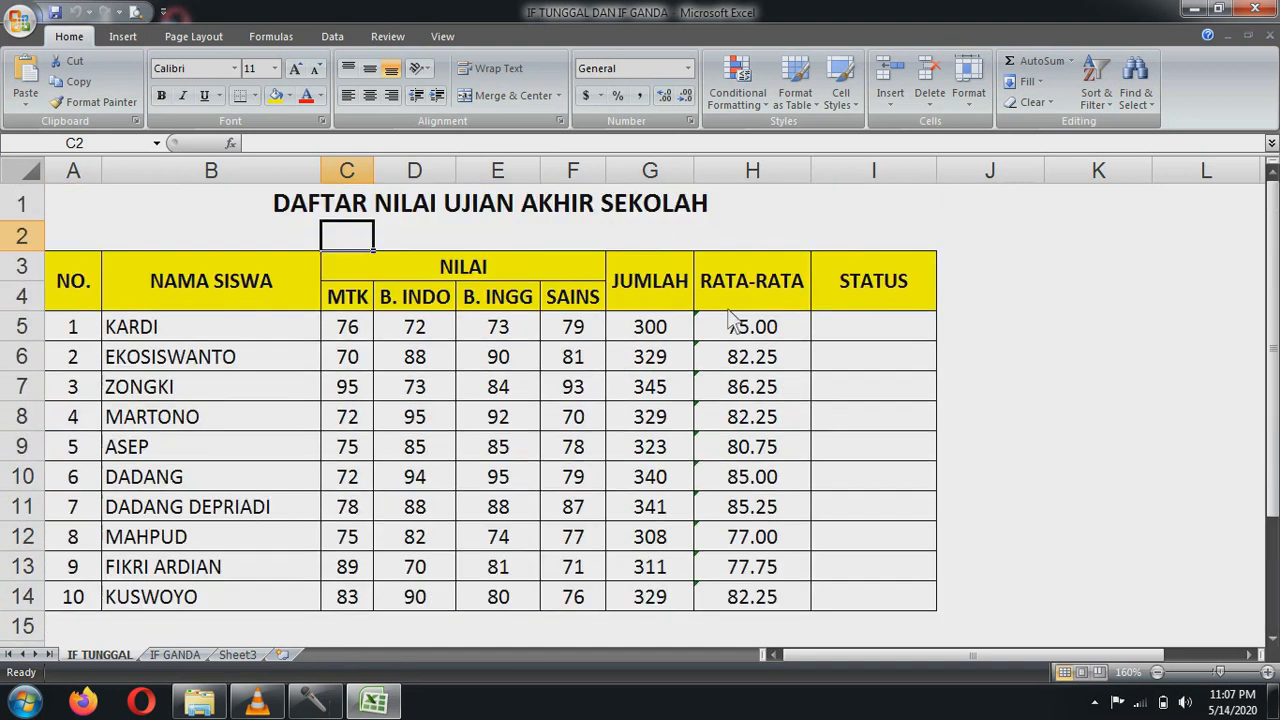
Step: Begin an IF formula in STATUS cell I5 with the logical test H5>=80
left_click(880, 328)
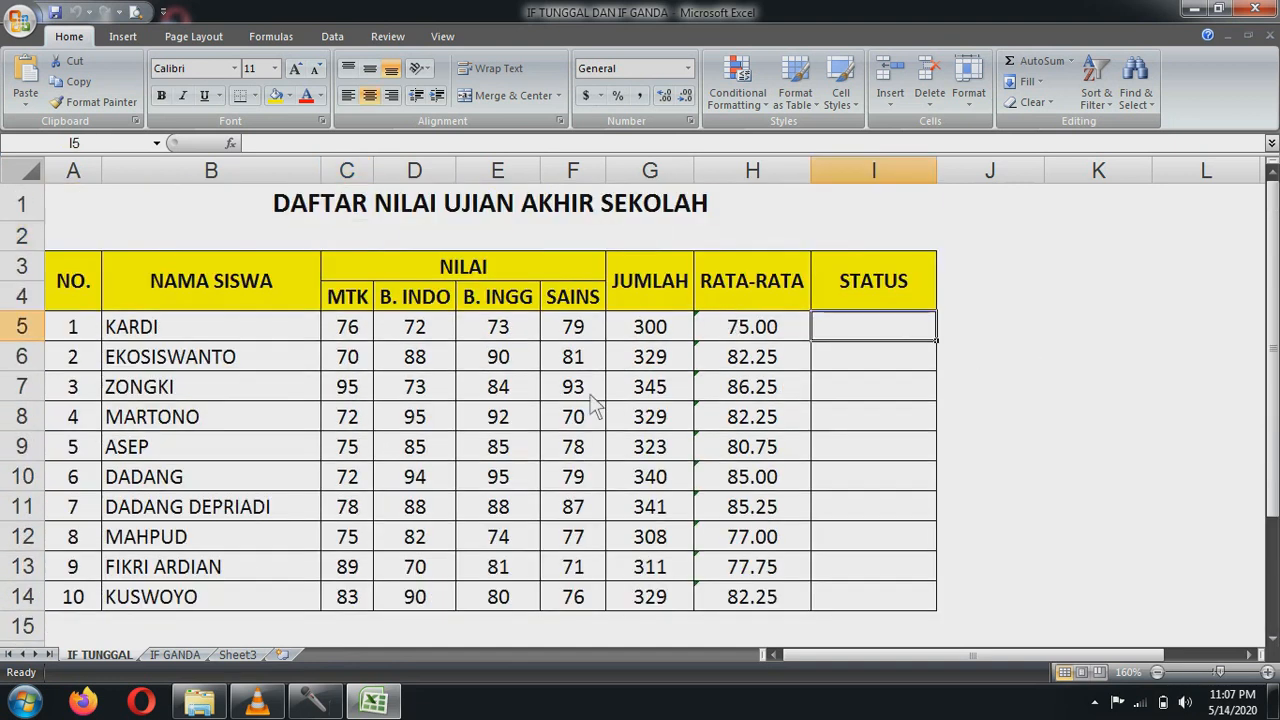
type("=")
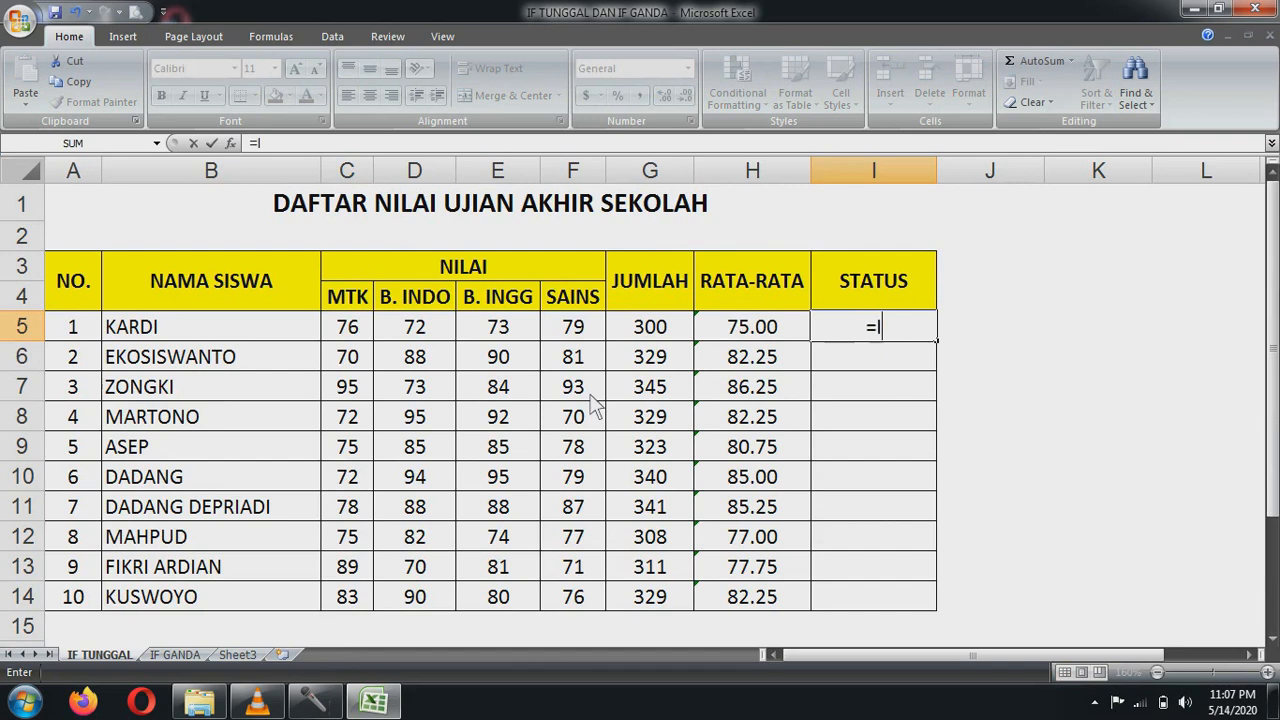
type("IF(")
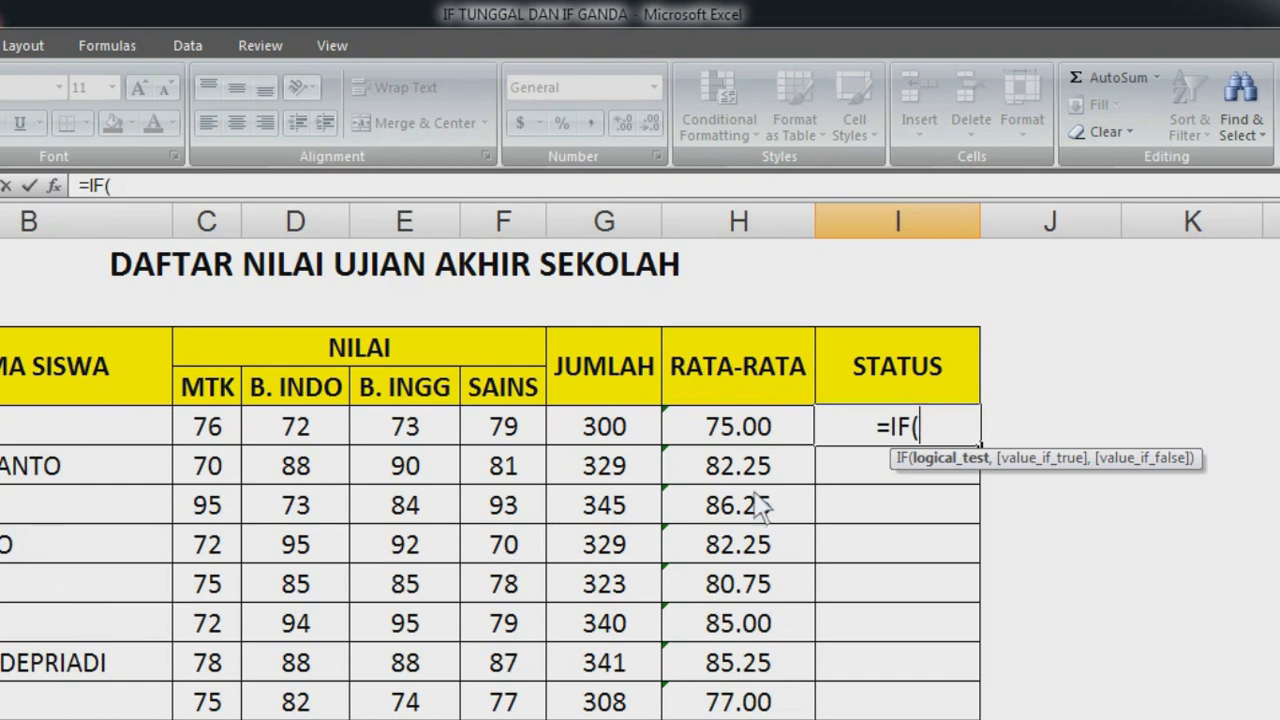
left_click(775, 427)
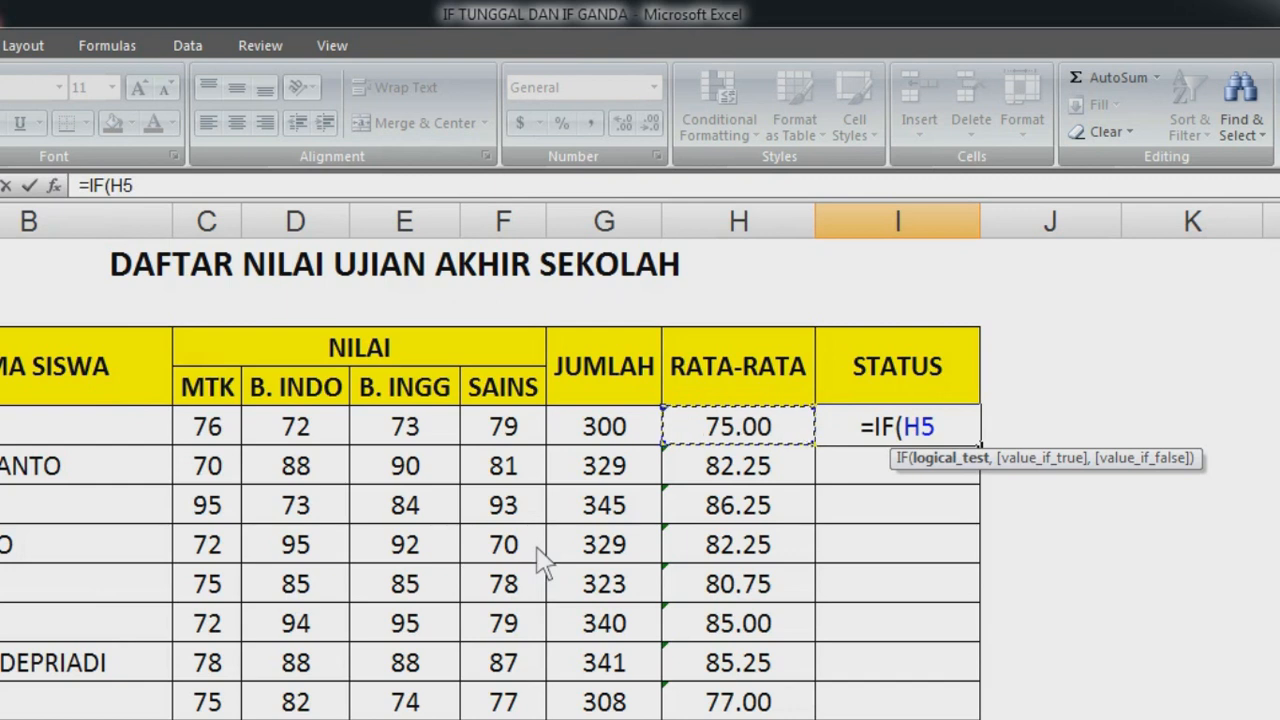
type(">=")
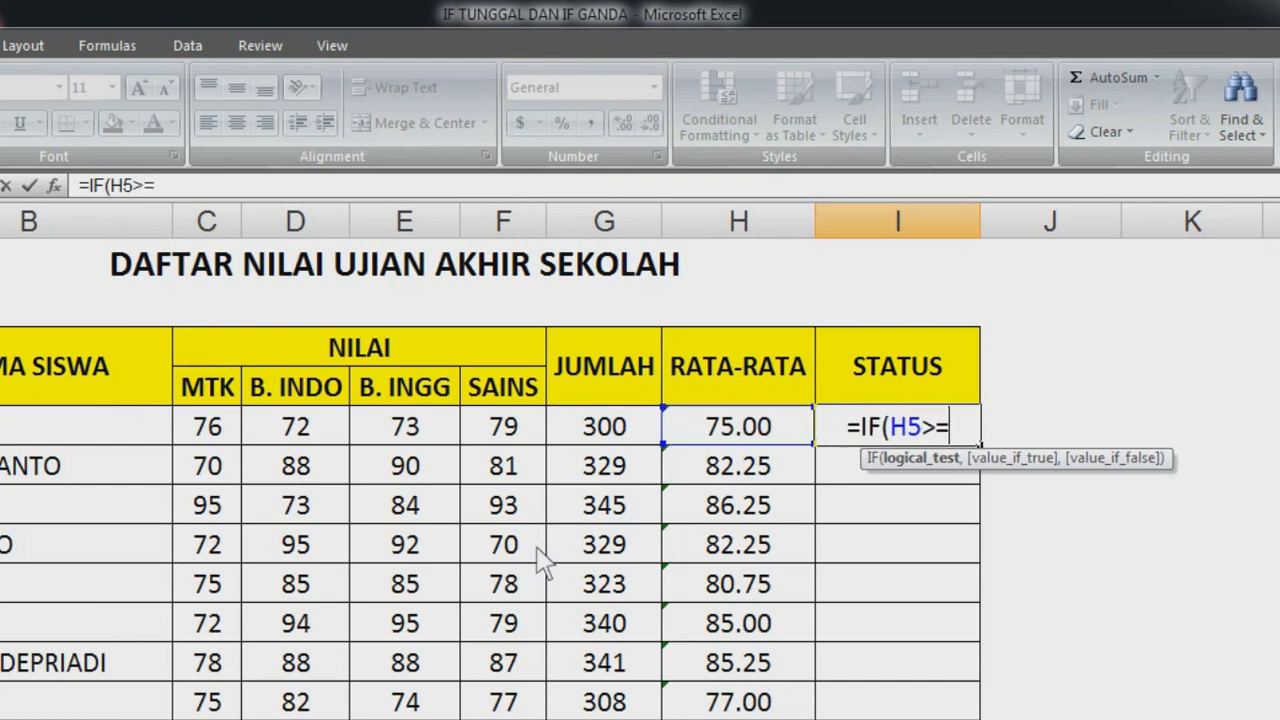
scroll(157, 560, "down", 1)
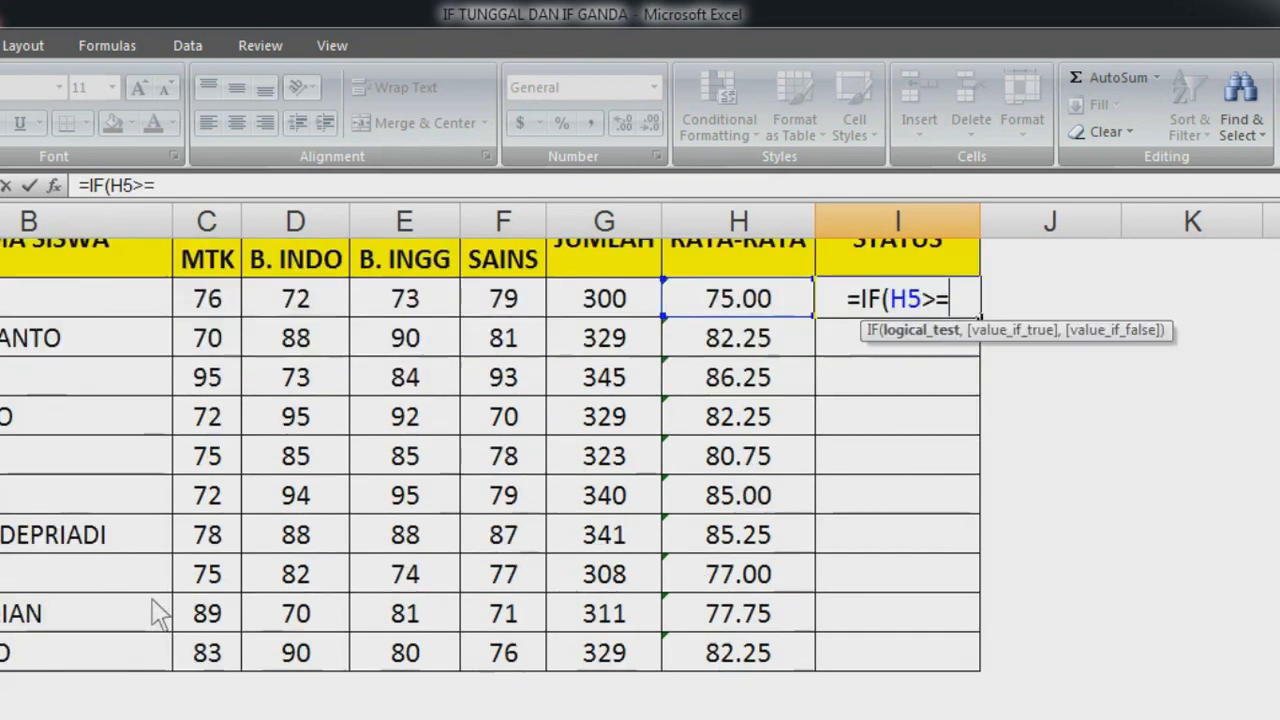
scroll(688, 544, "up", 1)
type("80")
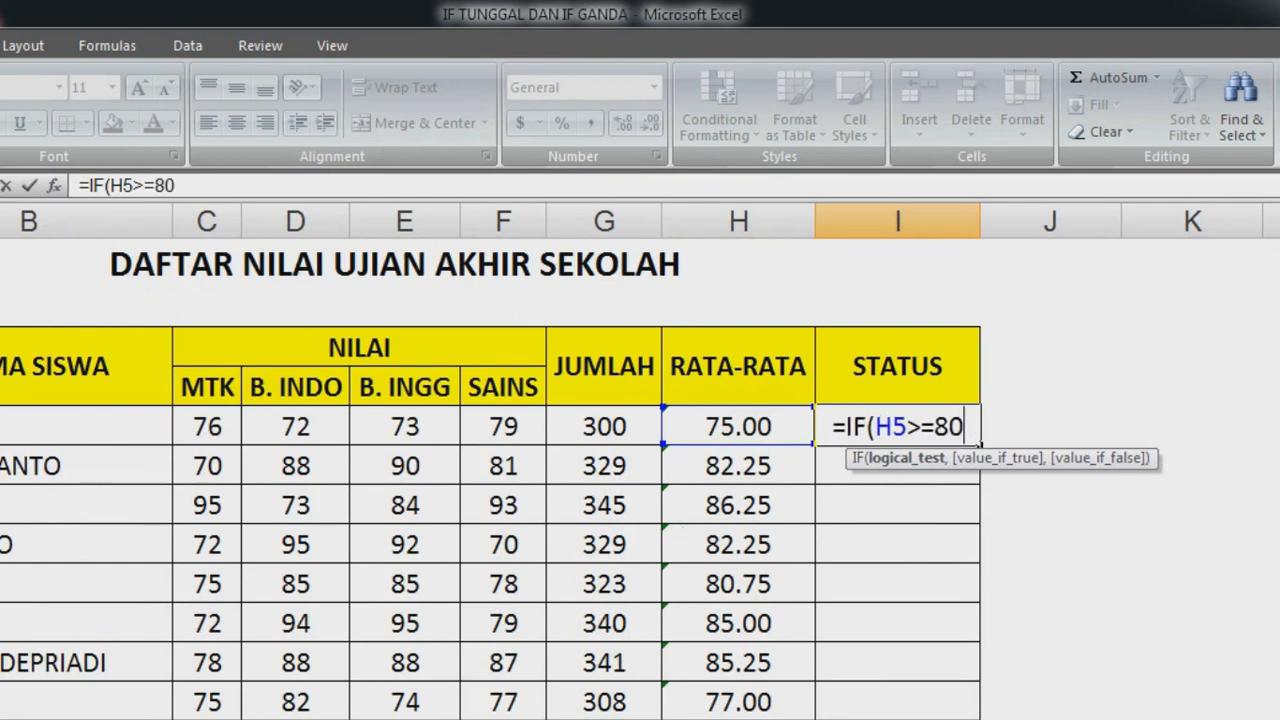
scroll(632, 705, "down", 2)
scroll(632, 705, "up", 2)
type(",")
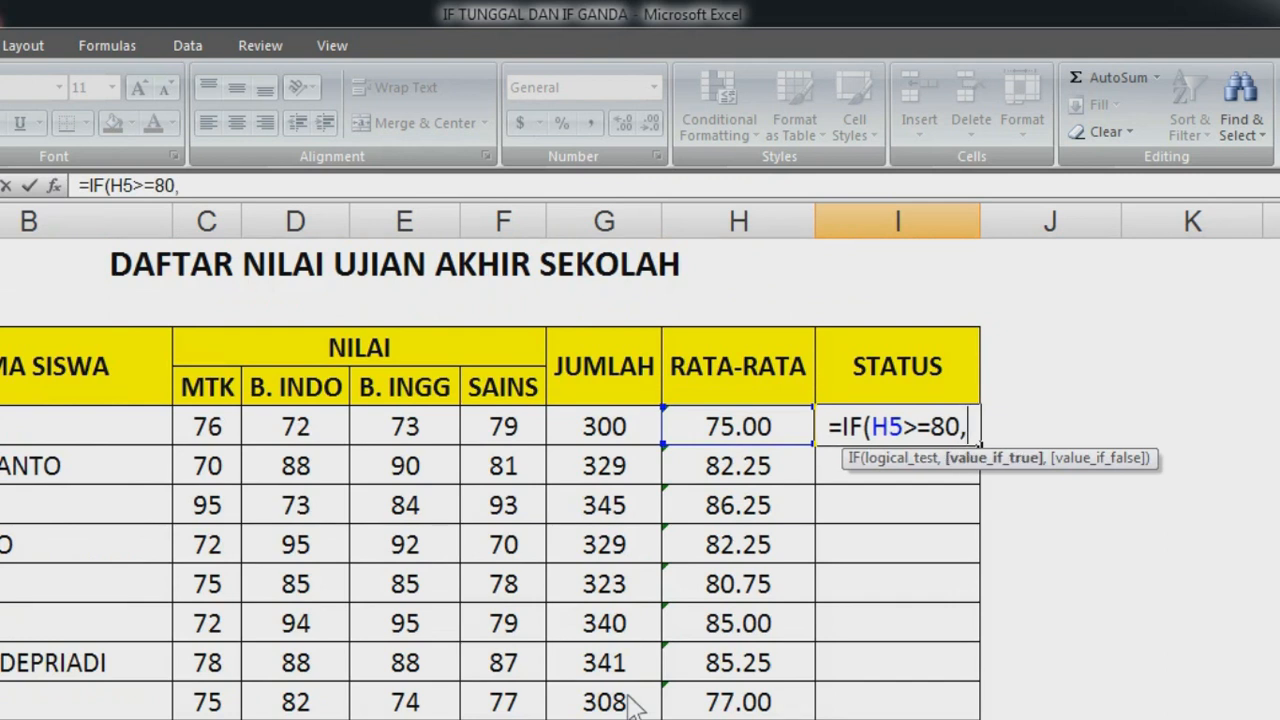
Step: Add "LULUS" as the value-if-true argument of the IF formula in I5
type("\"")
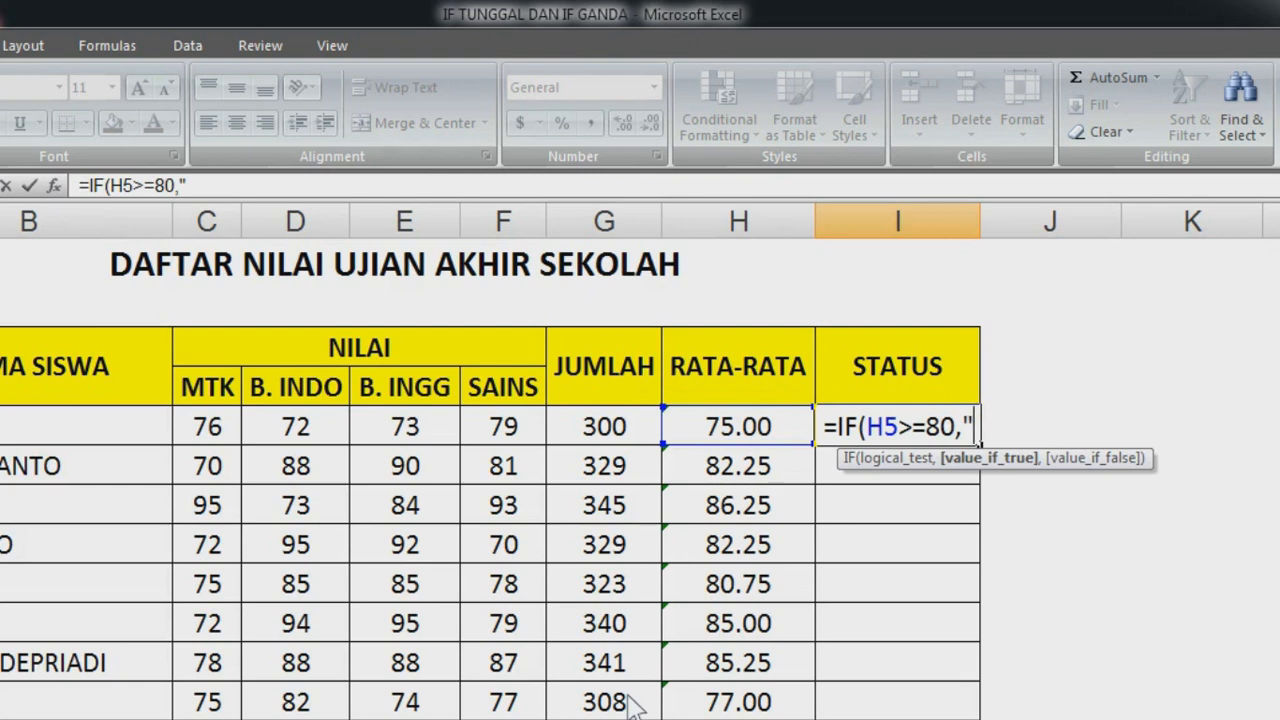
scroll(631, 697, "down", 1)
scroll(635, 699, "up", 1)
type("LULUS")
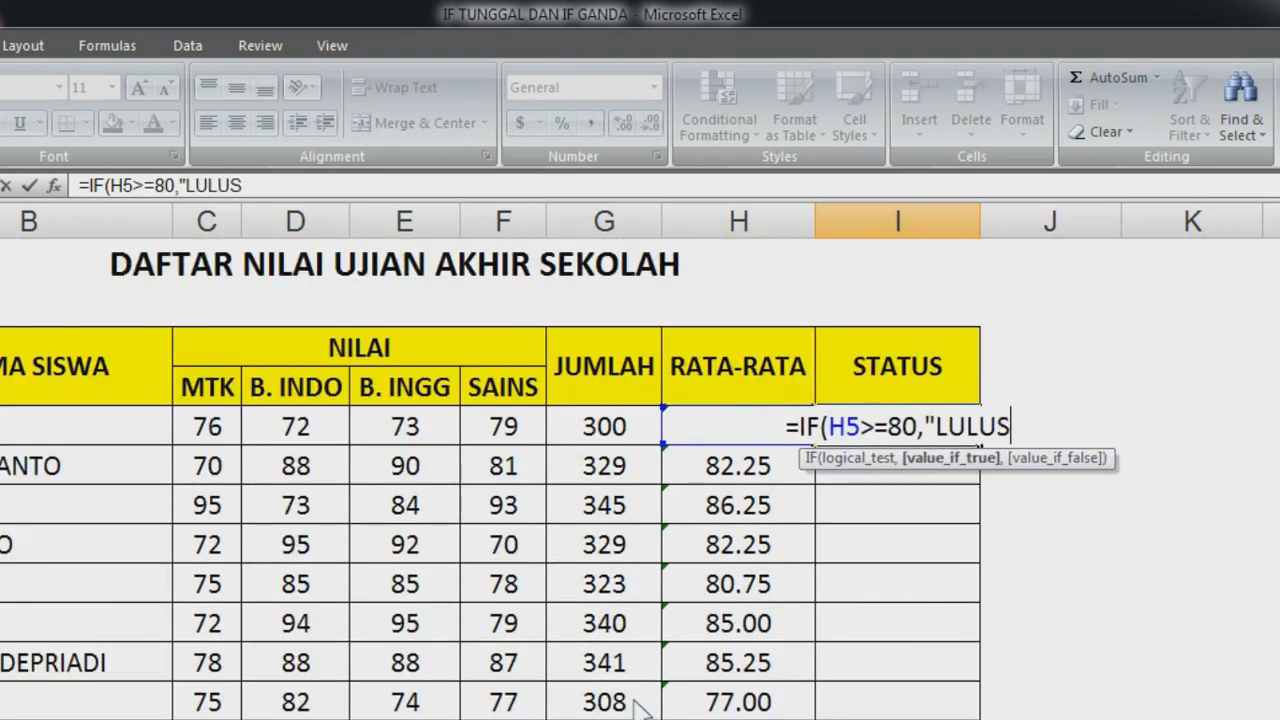
type("\"")
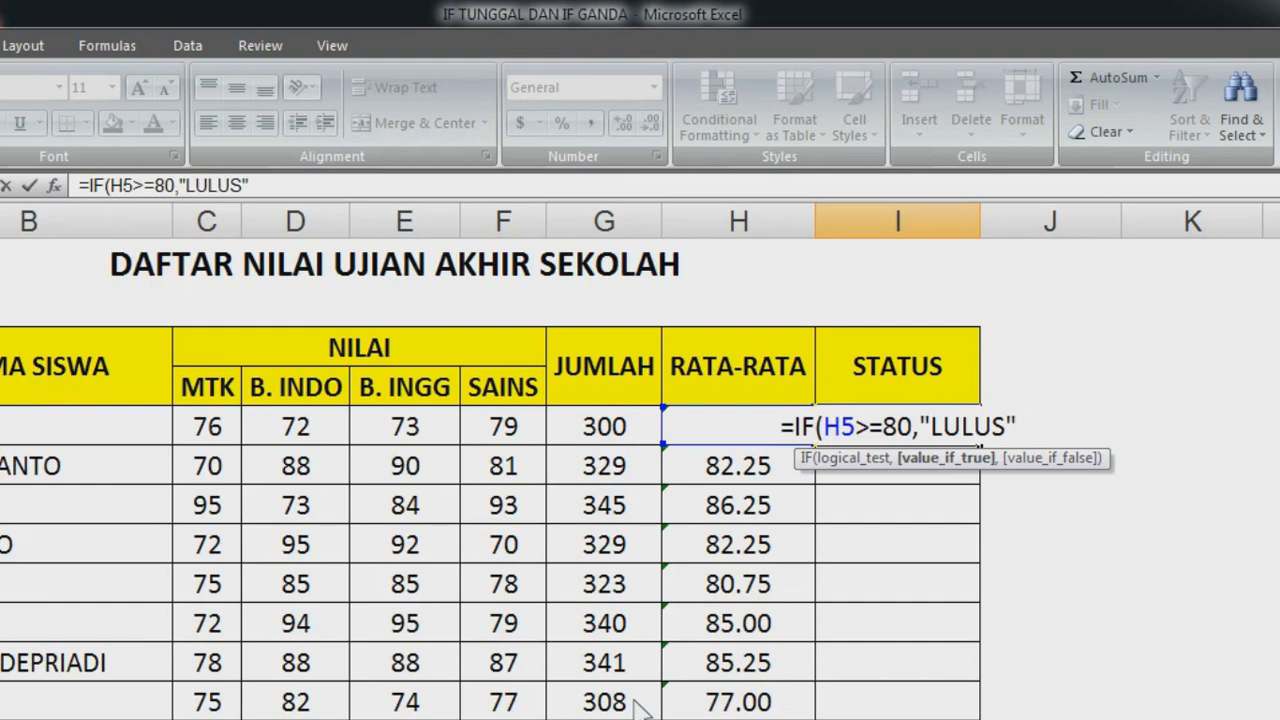
type(",")
Step: Add "TIDAK LULUS" as the value-if-false argument, close the IF formula and enter it in I5
scroll(529, 549, "down", 3)
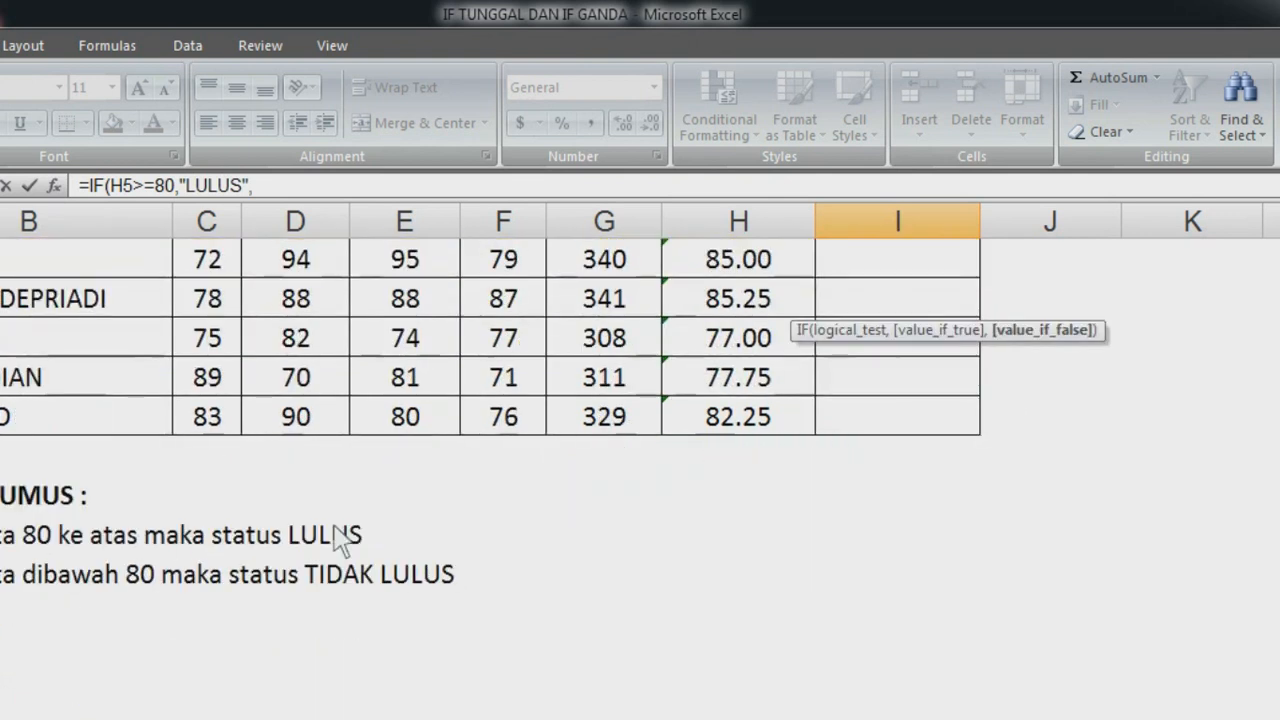
scroll(40, 612, "up", 2)
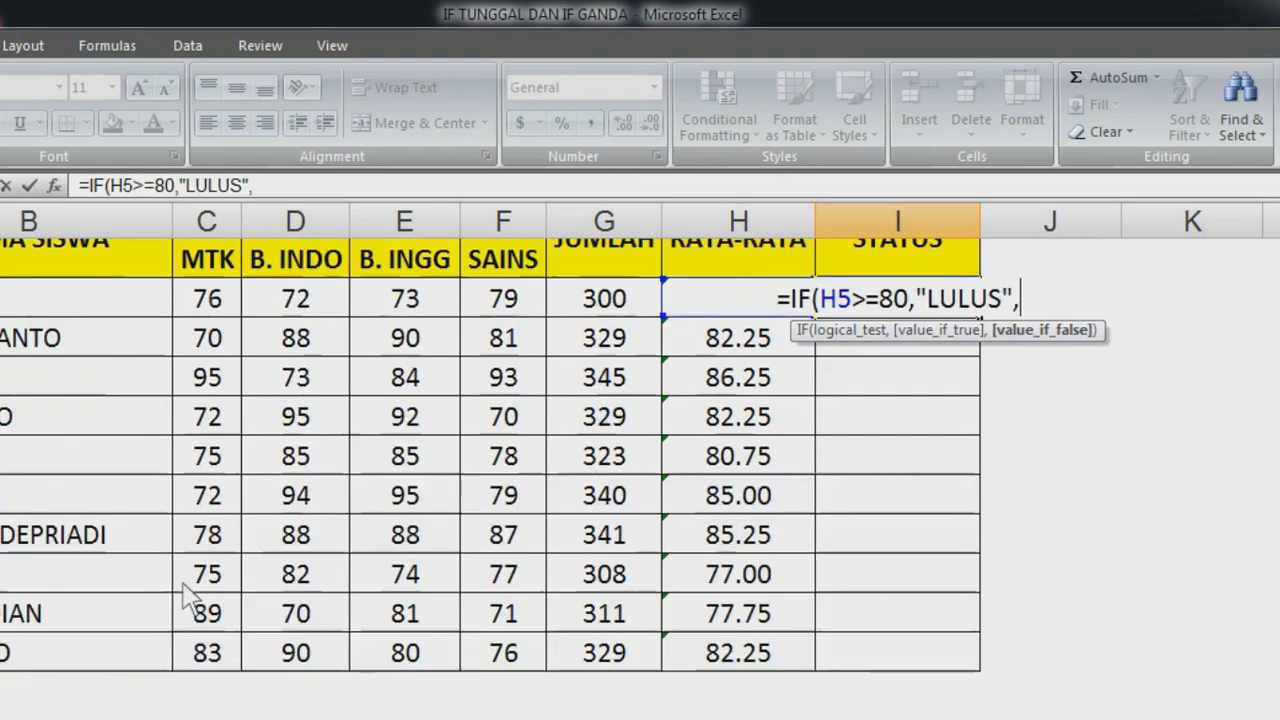
scroll(663, 623, "up", 1)
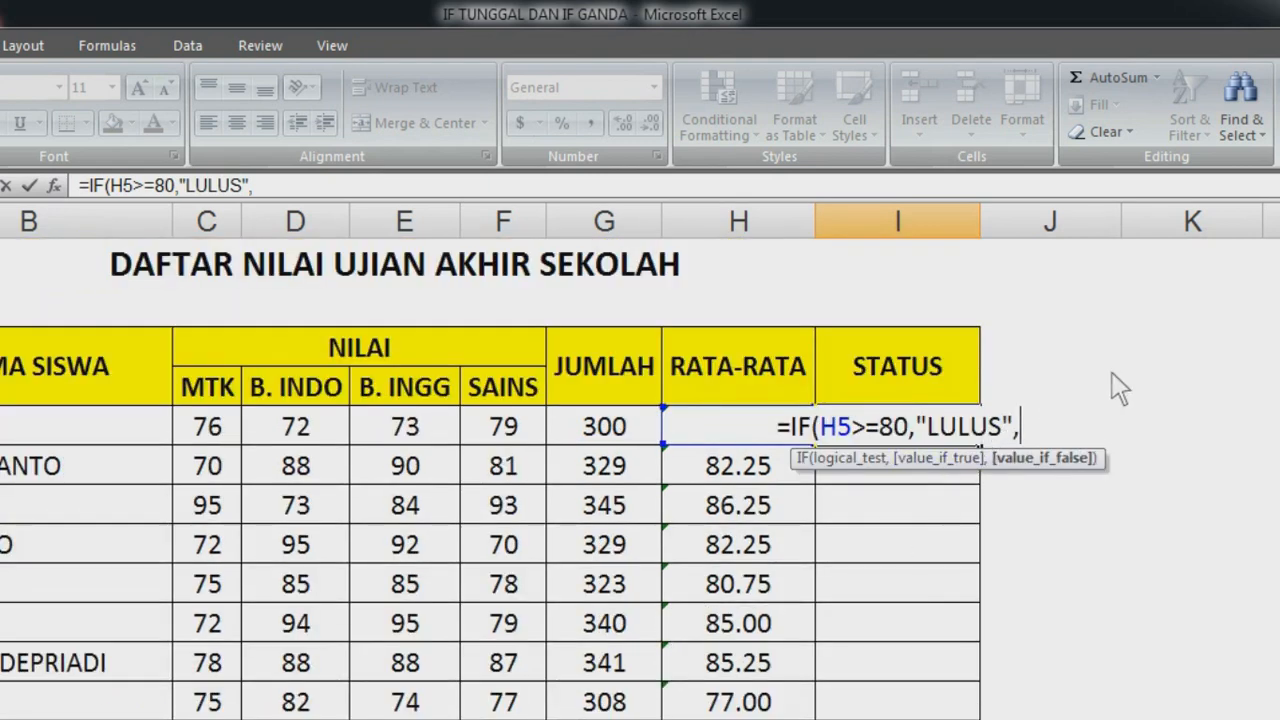
type("I")
key("BackSpace")
type("\"")
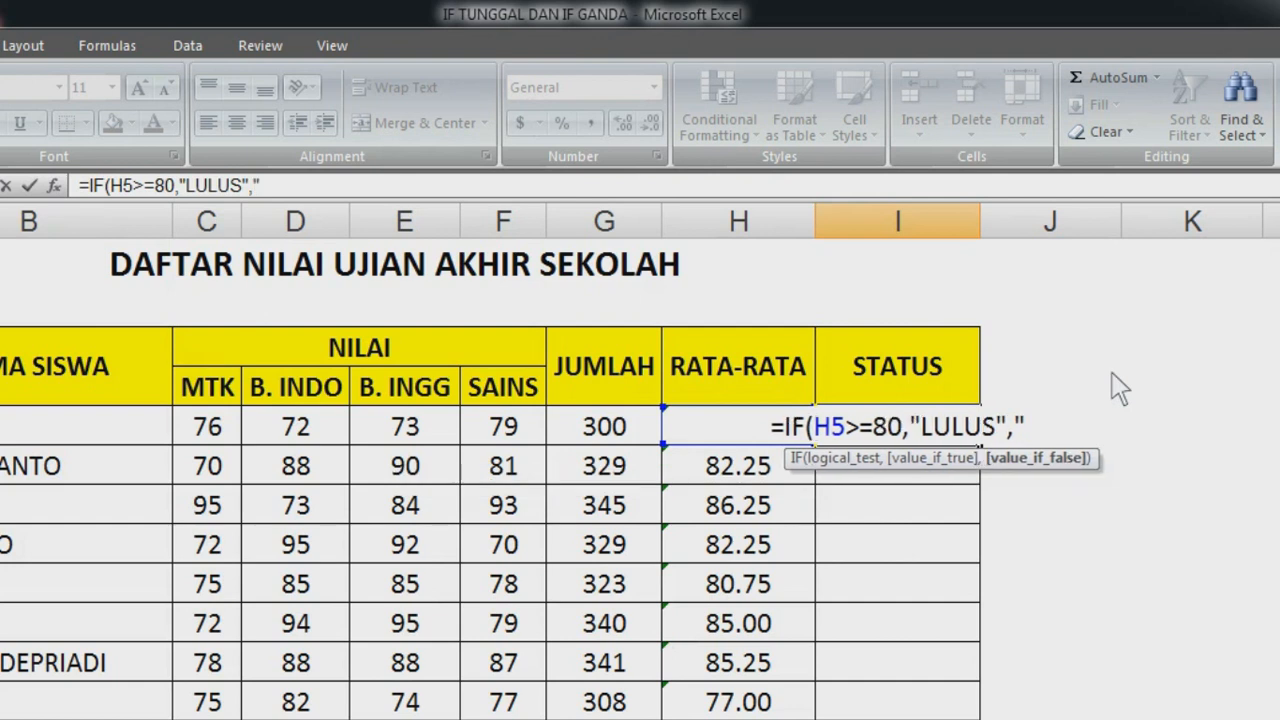
type("TIDAK")
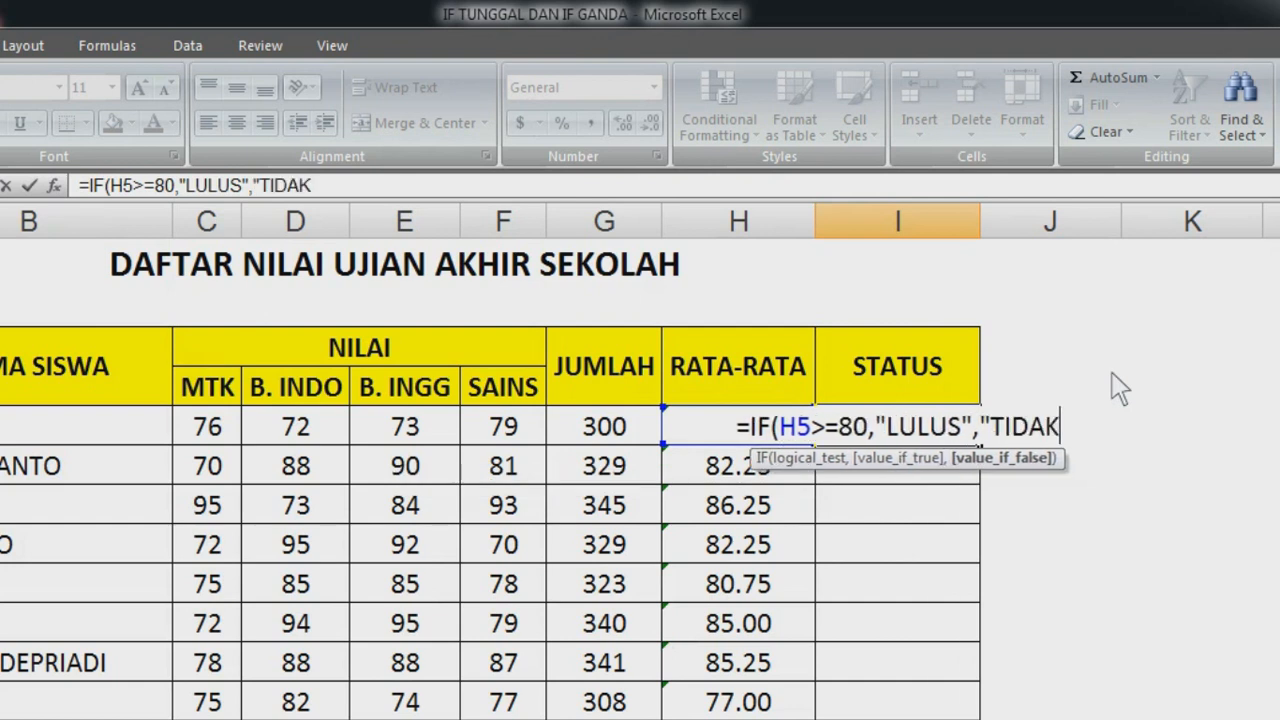
type(" LULUS")
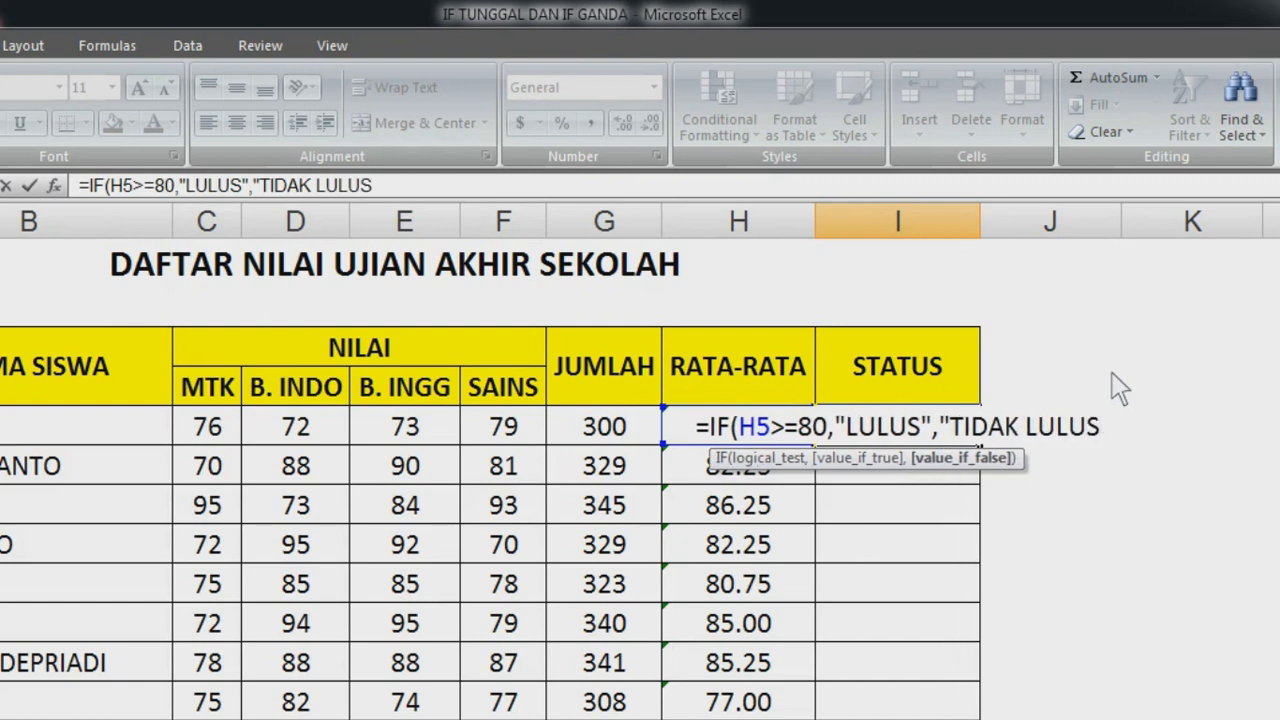
type("\")")
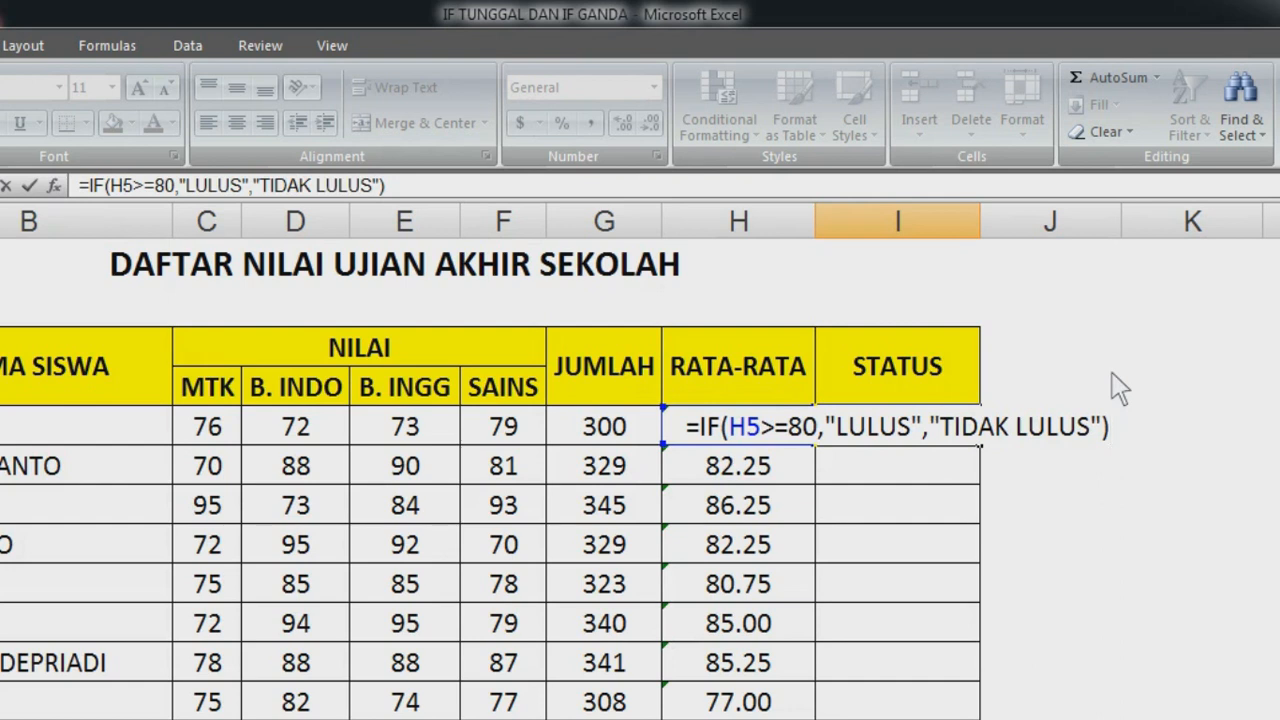
key("Return")
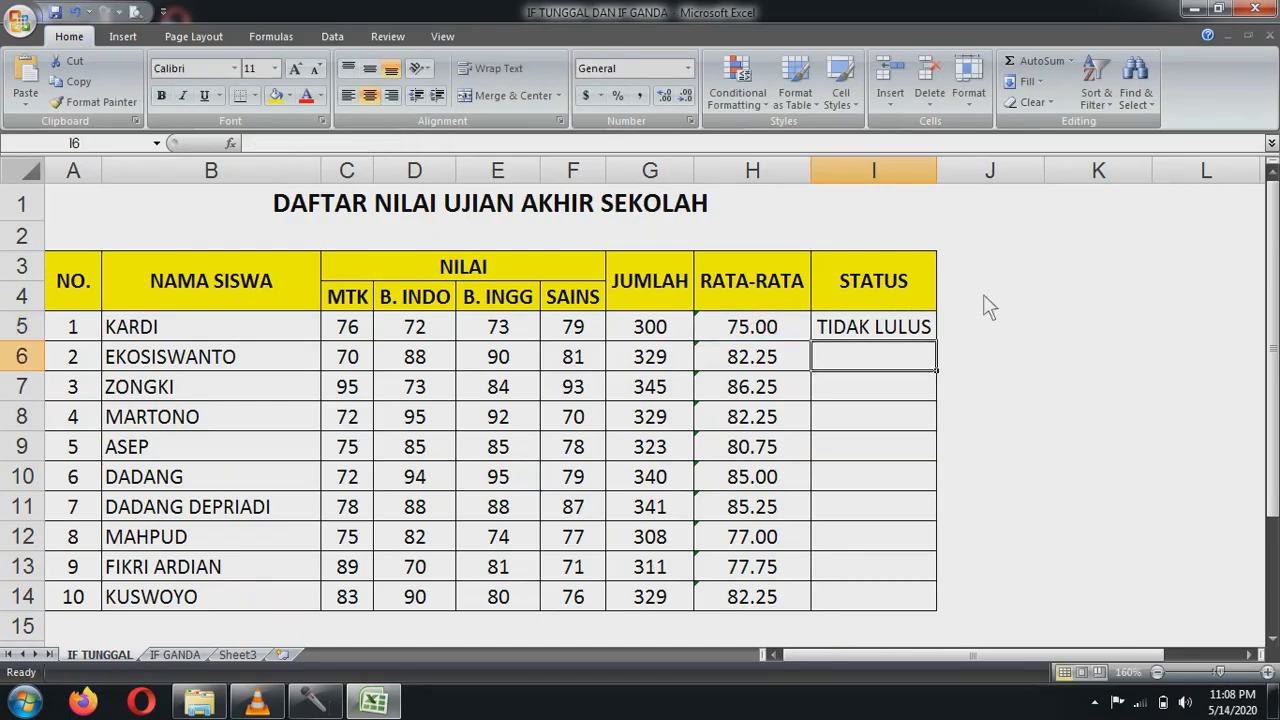
Step: Fill the IF formula from I5 down the STATUS column through I14 and deselect the range
left_click(895, 328)
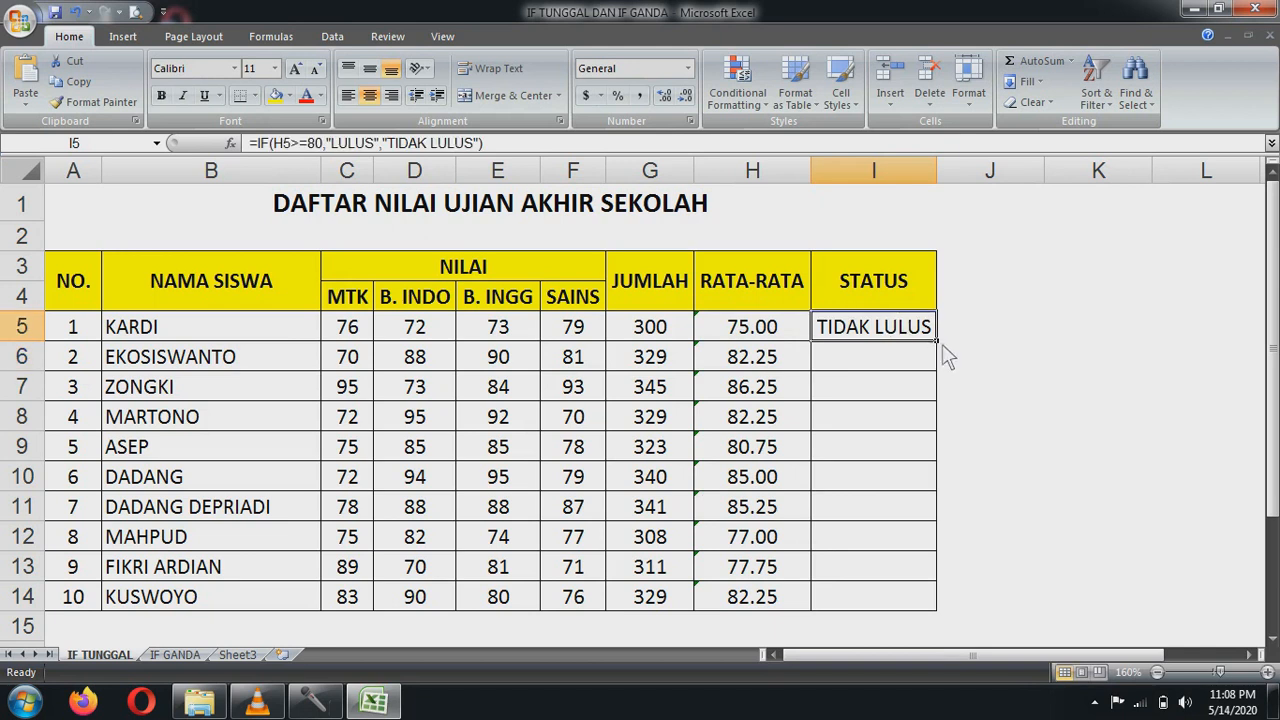
double_click(940, 342)
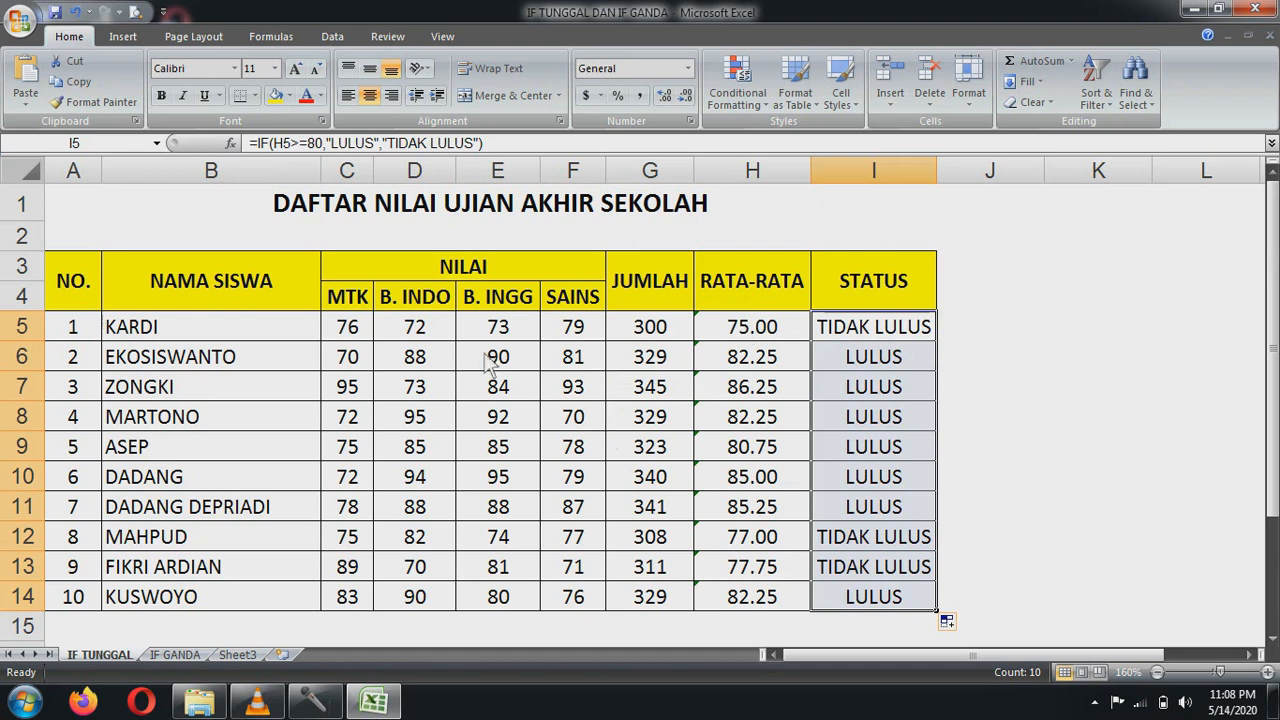
left_click(512, 340)
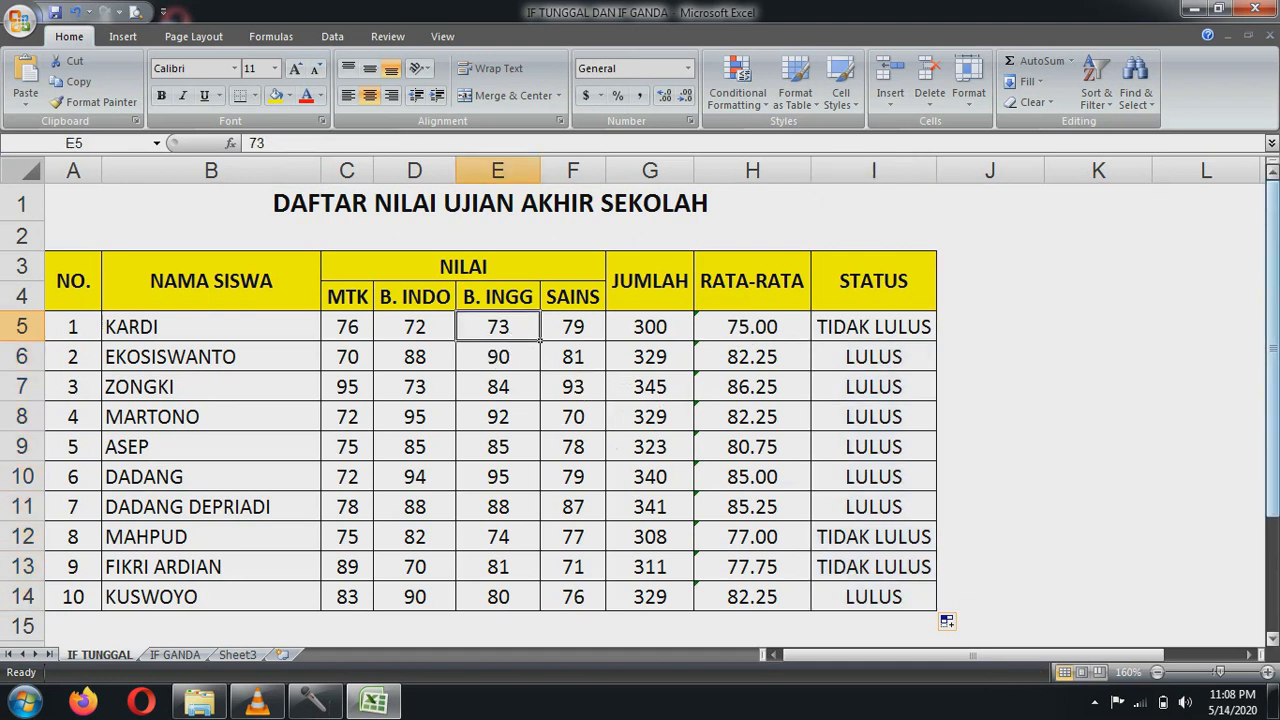
Step: Change the B. INGG score in E5 to 89 to test the STATUS formula
type("89")
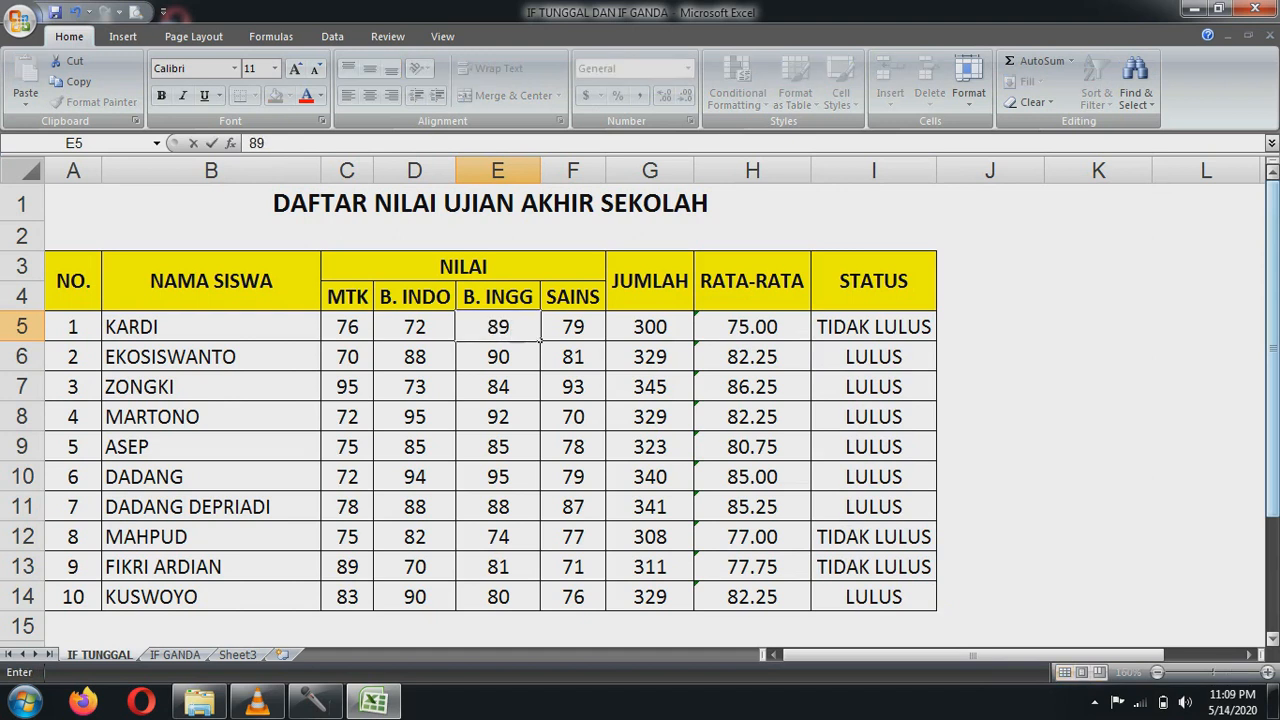
key("Return")
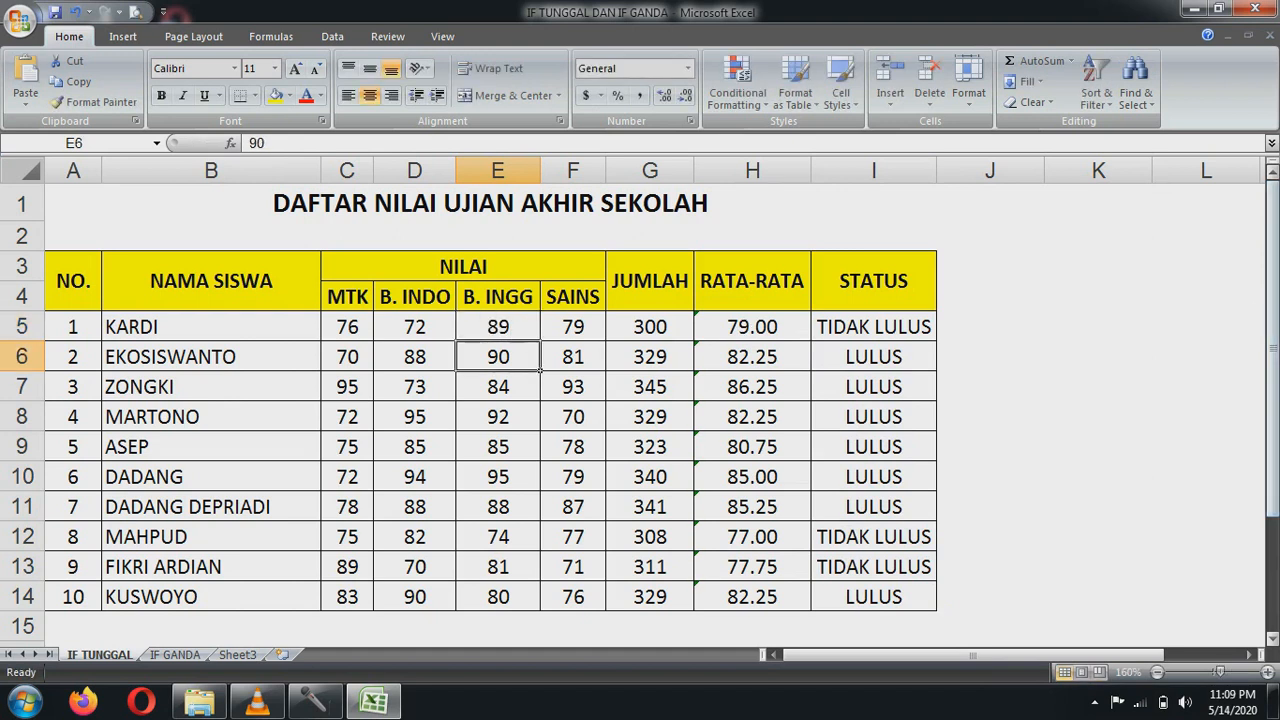
left_click(503, 337)
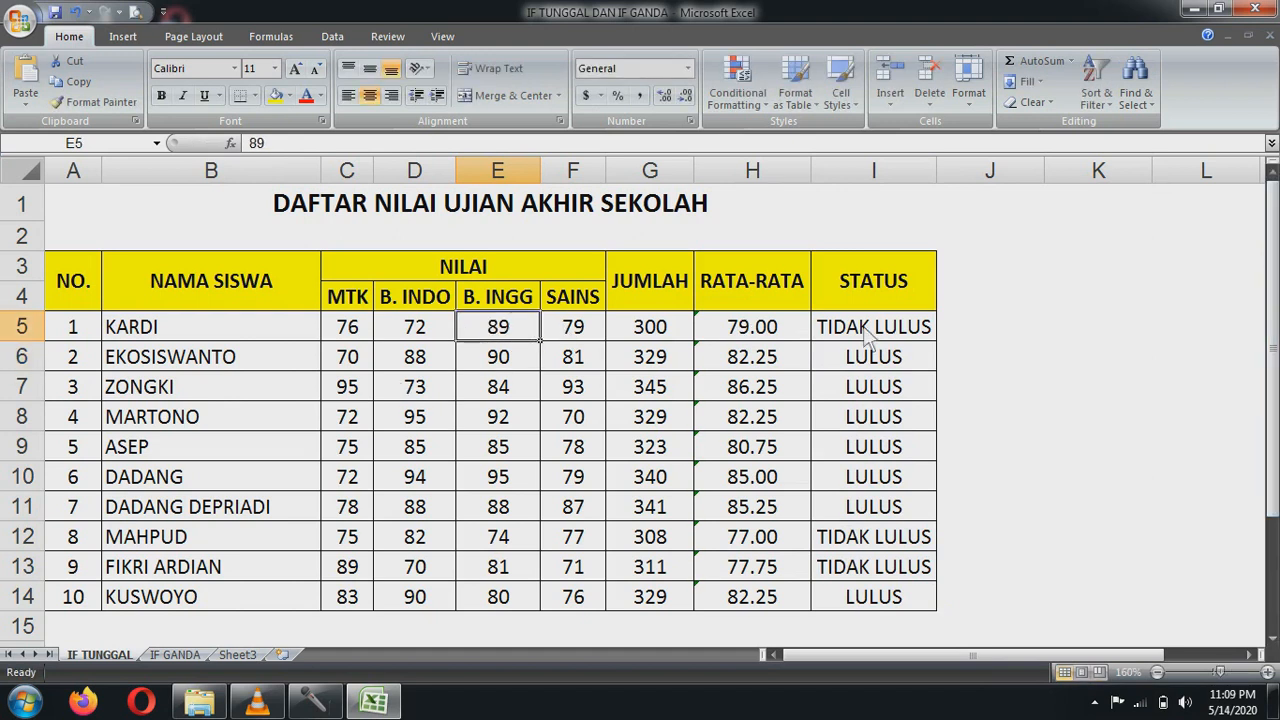
Step: Try a B. INDO score of 75 in D5 to test the STATUS formula
left_click(434, 336)
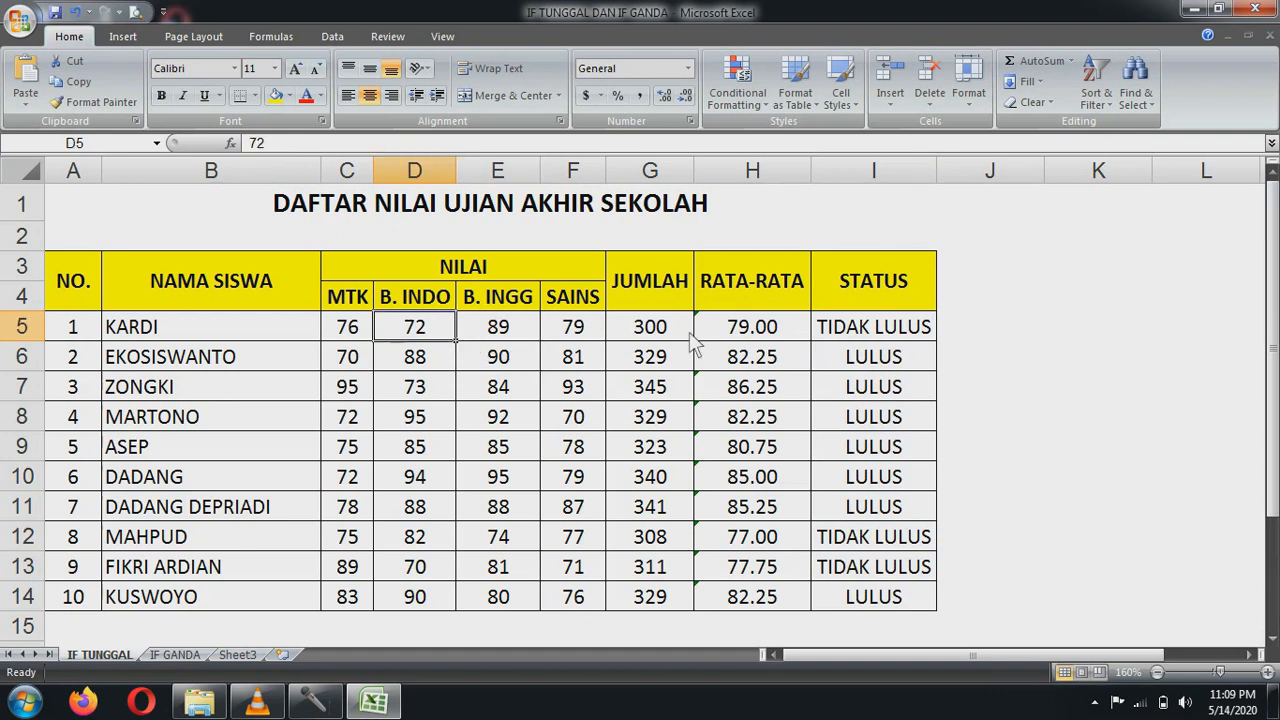
type("75")
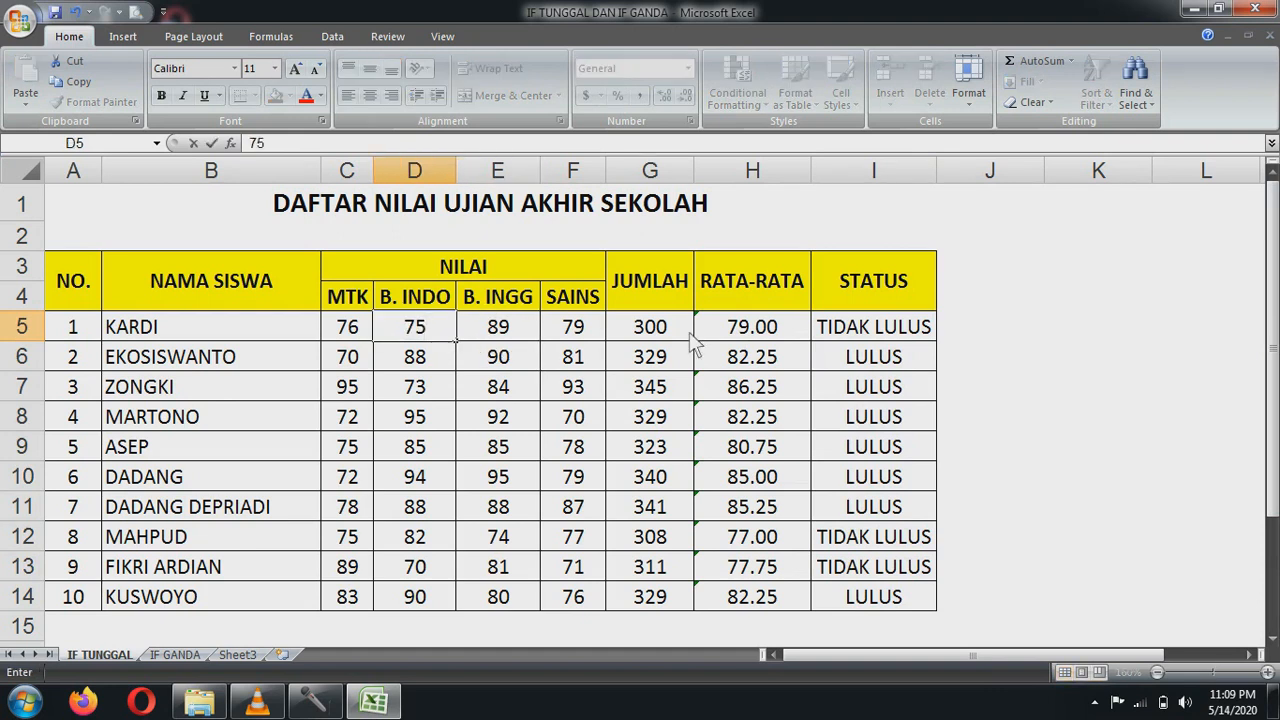
key("Return")
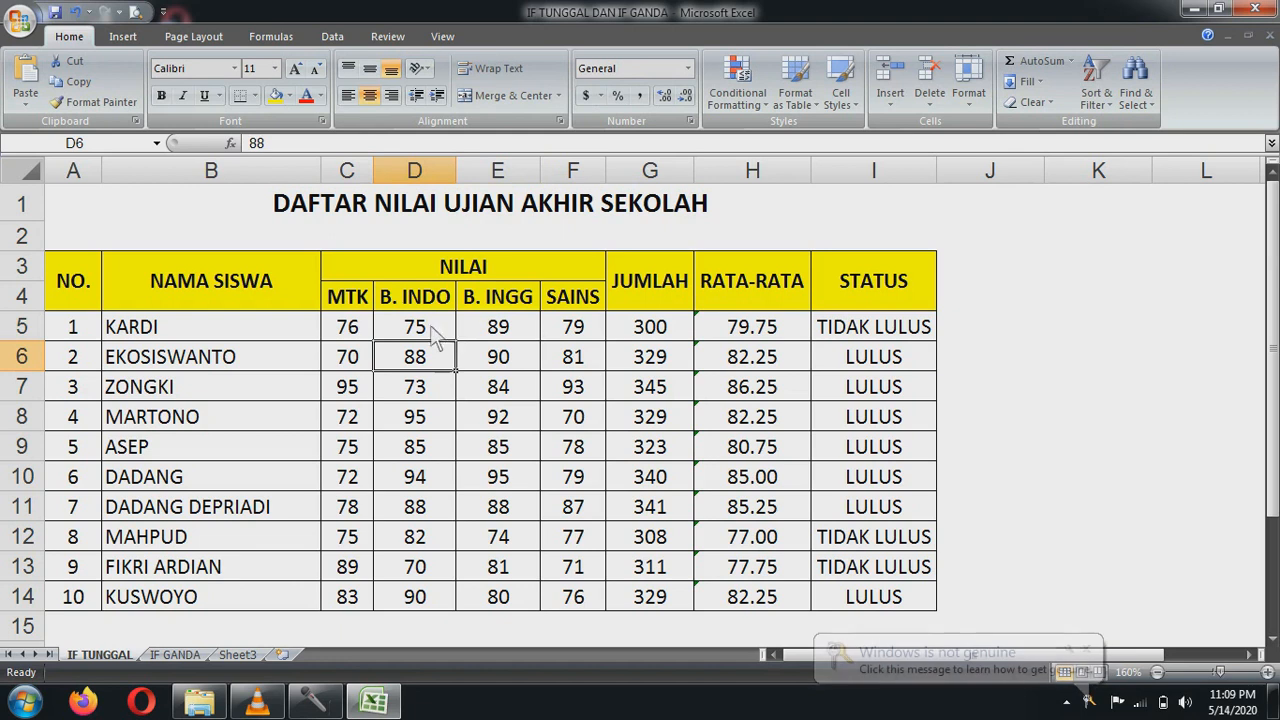
Step: Set the B. INDO score in D5 to 86 and check the STATUS formula in I5 against the pass rules
left_click(434, 336)
type("8")
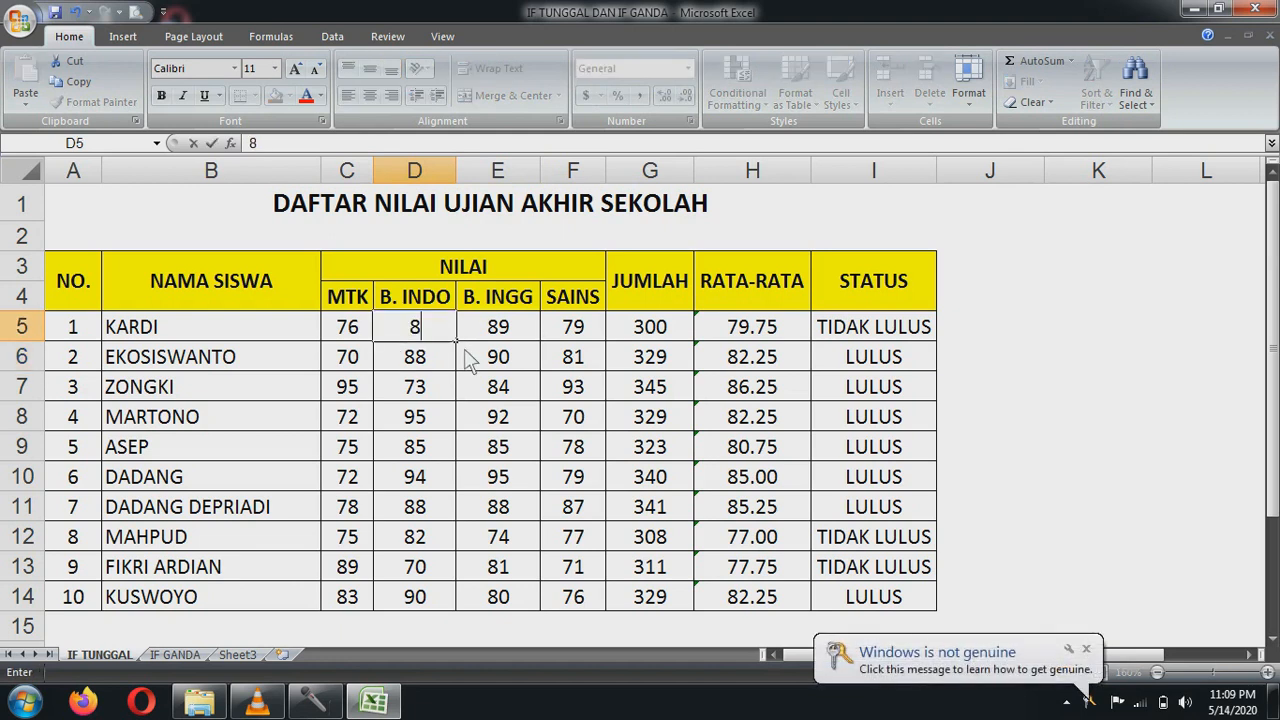
type("6")
key("Return")
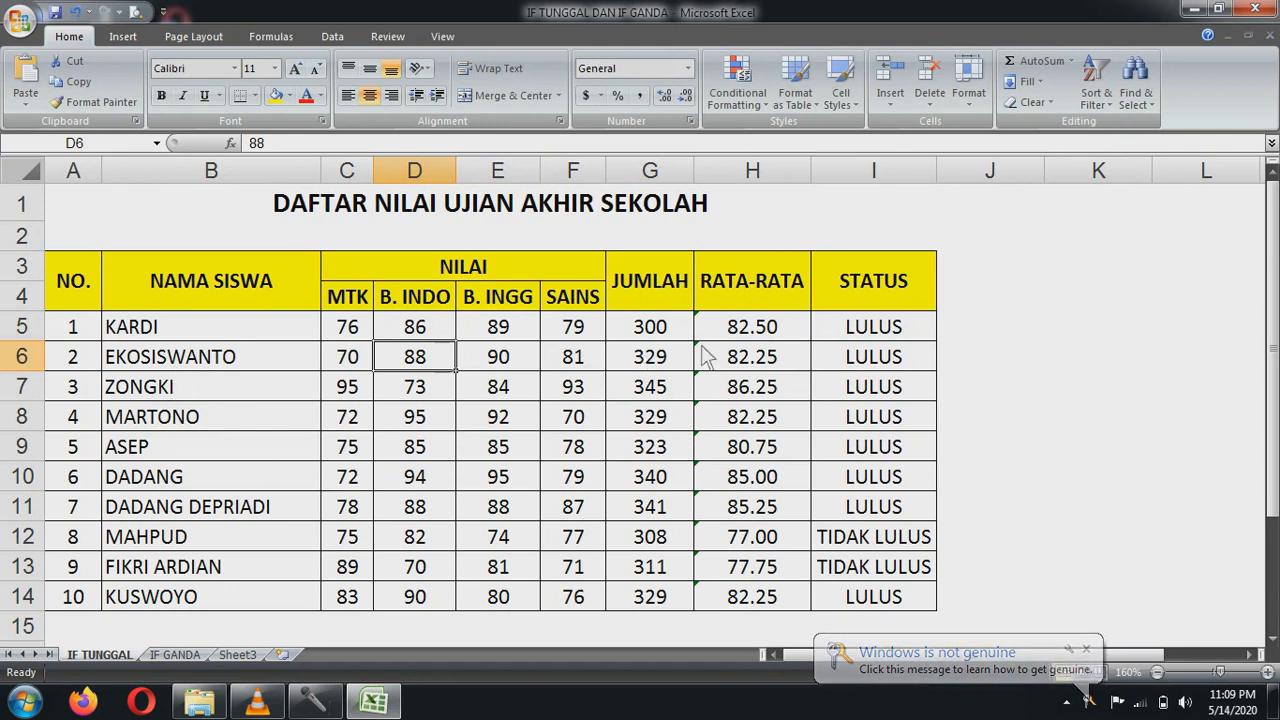
scroll(855, 395, "down", 1)
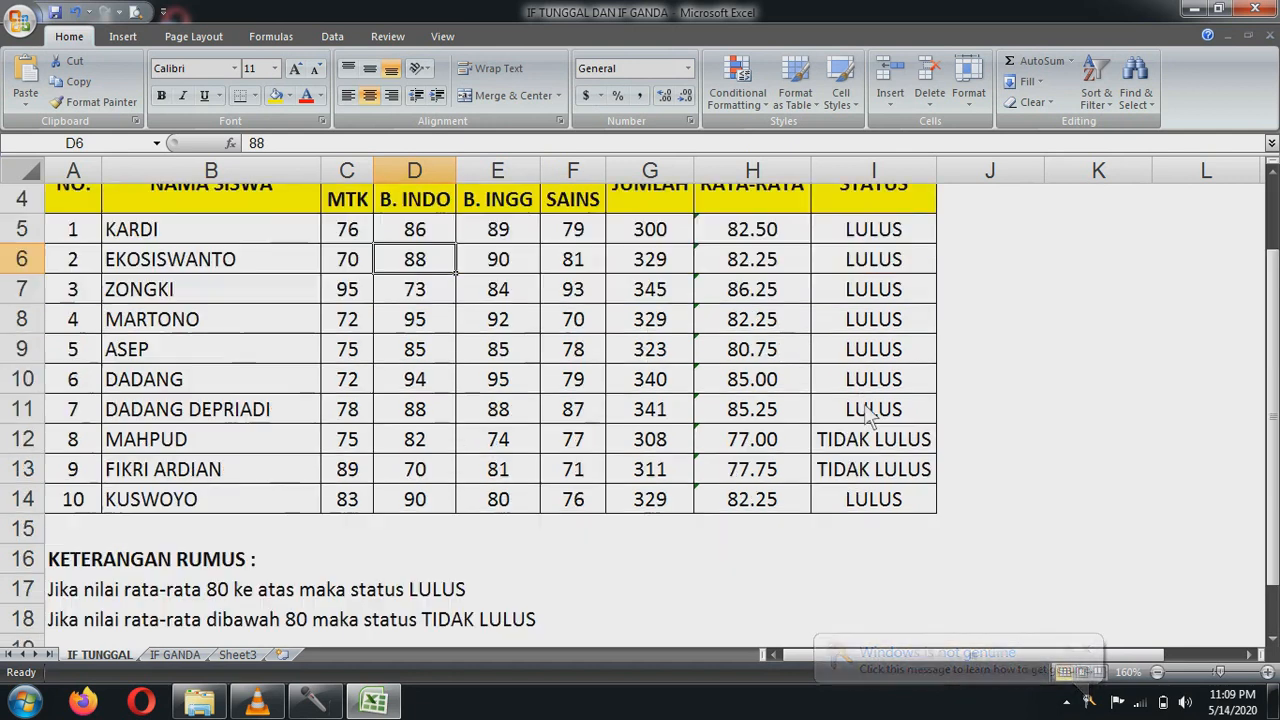
scroll(855, 410, "up", 1)
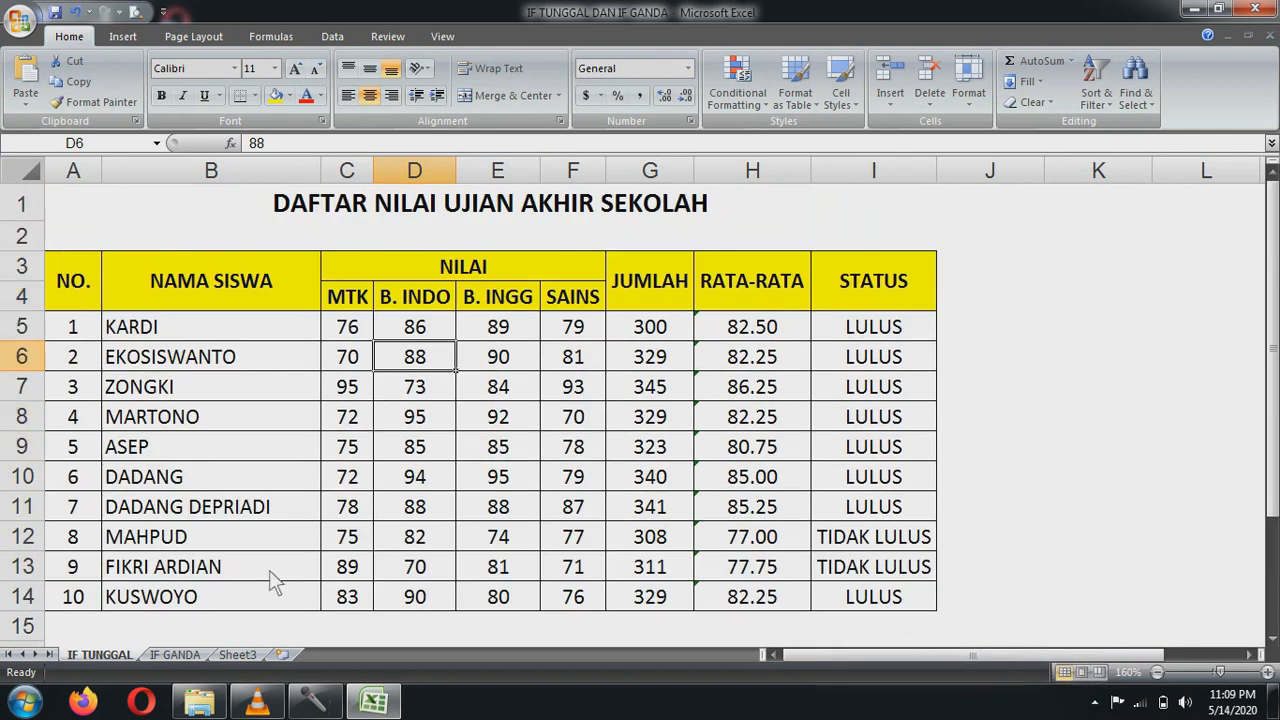
left_click(872, 338)
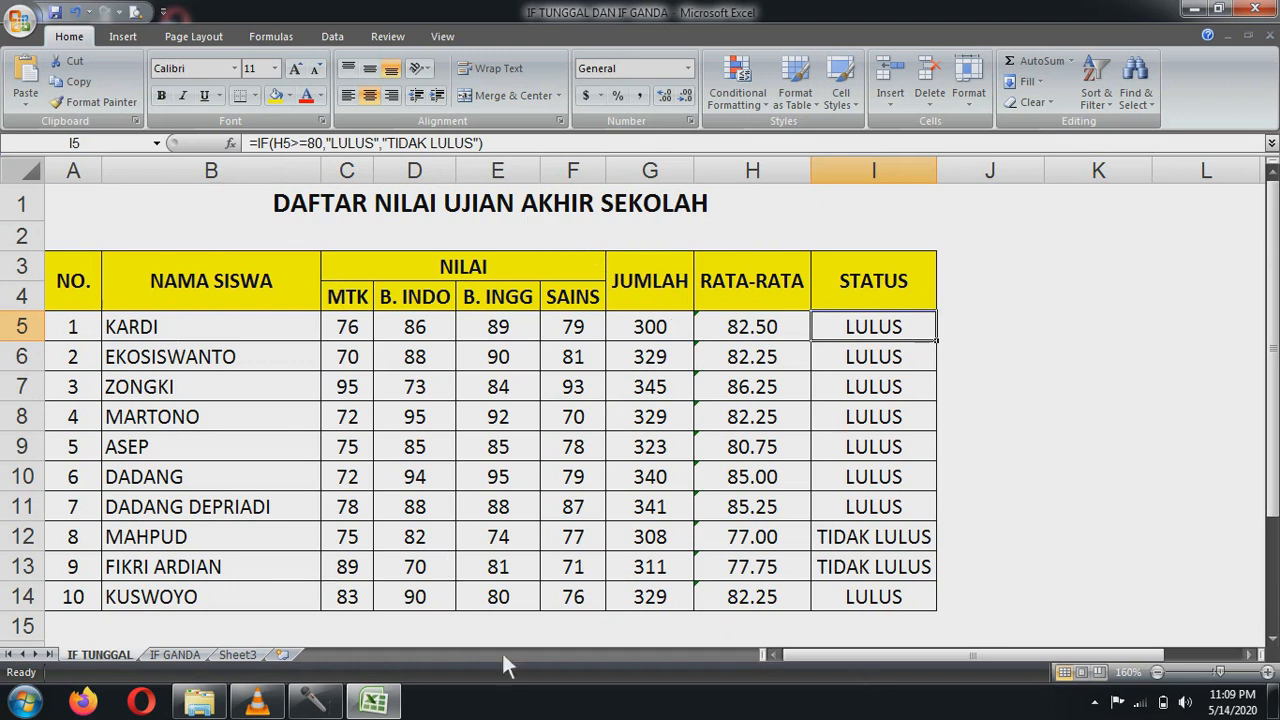
Step: Open the IF GANDA sheet and look across its two example tables
left_click(175, 655)
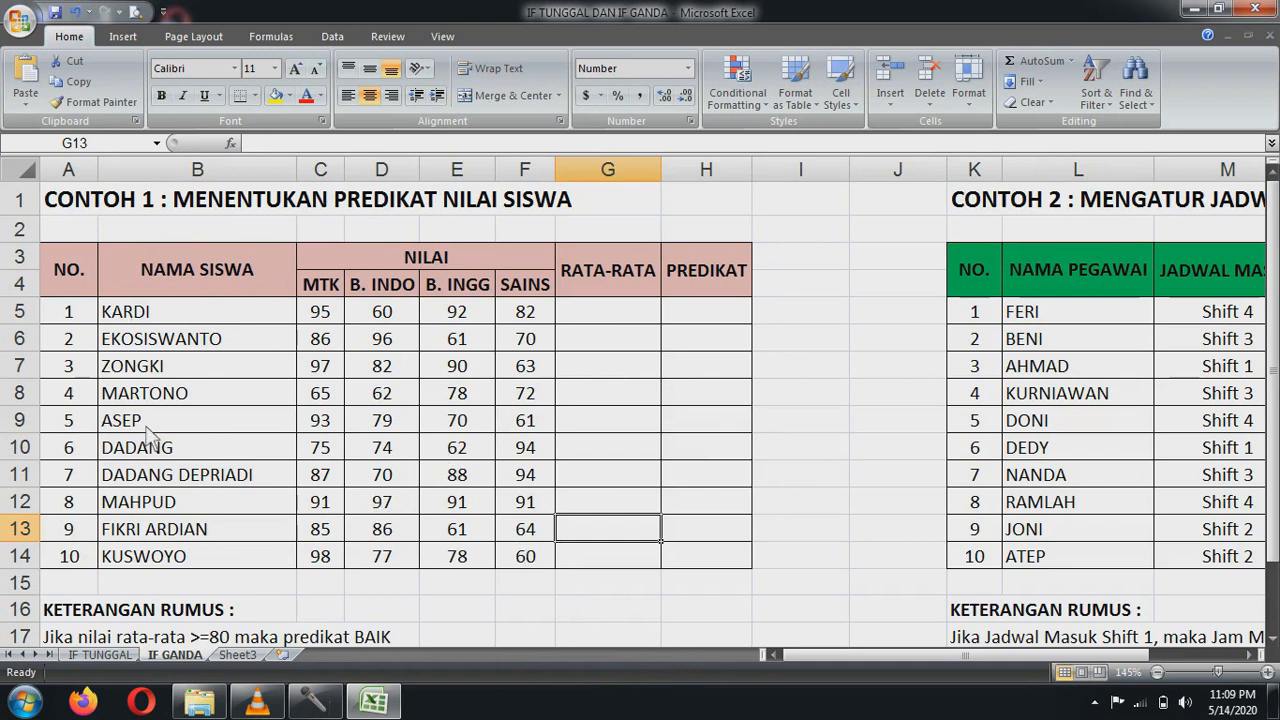
mouse_move(932, 657)
left_mouse_down()
mouse_move(1063, 647)
mouse_move(929, 645)
left_mouse_up()
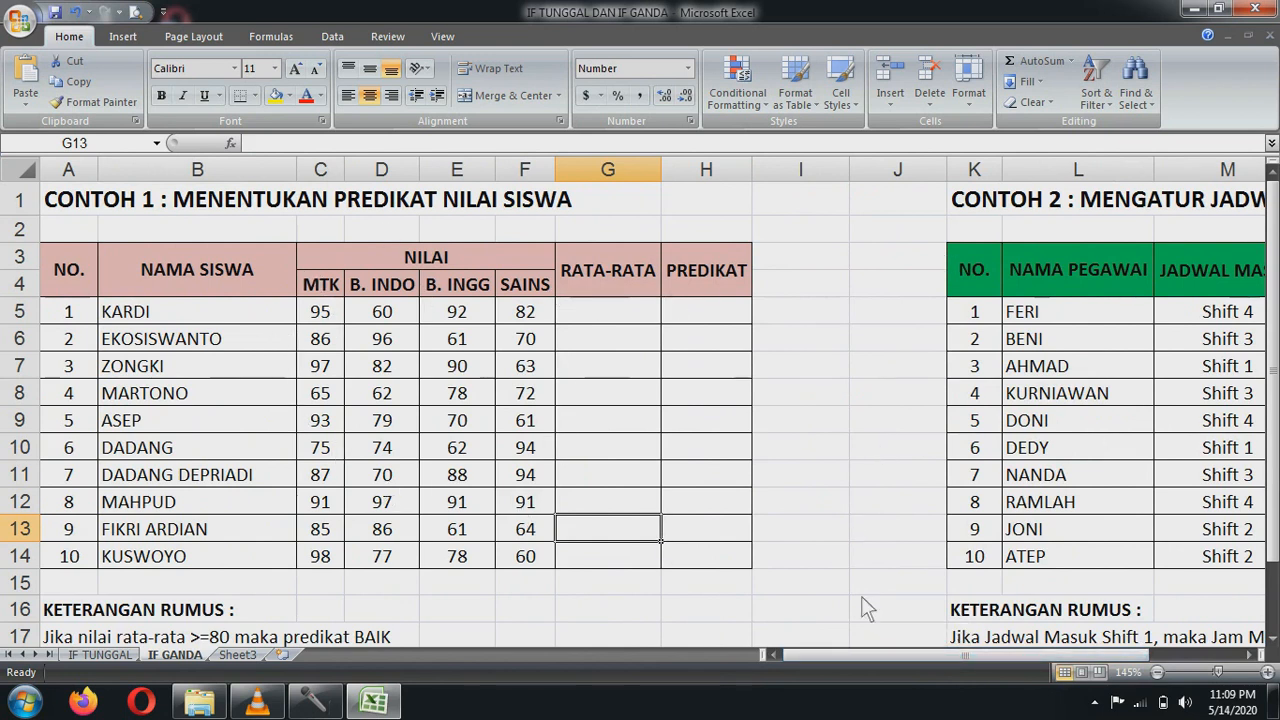
mouse_move(882, 658)
left_mouse_down()
mouse_move(968, 650)
mouse_move(883, 660)
left_mouse_up()
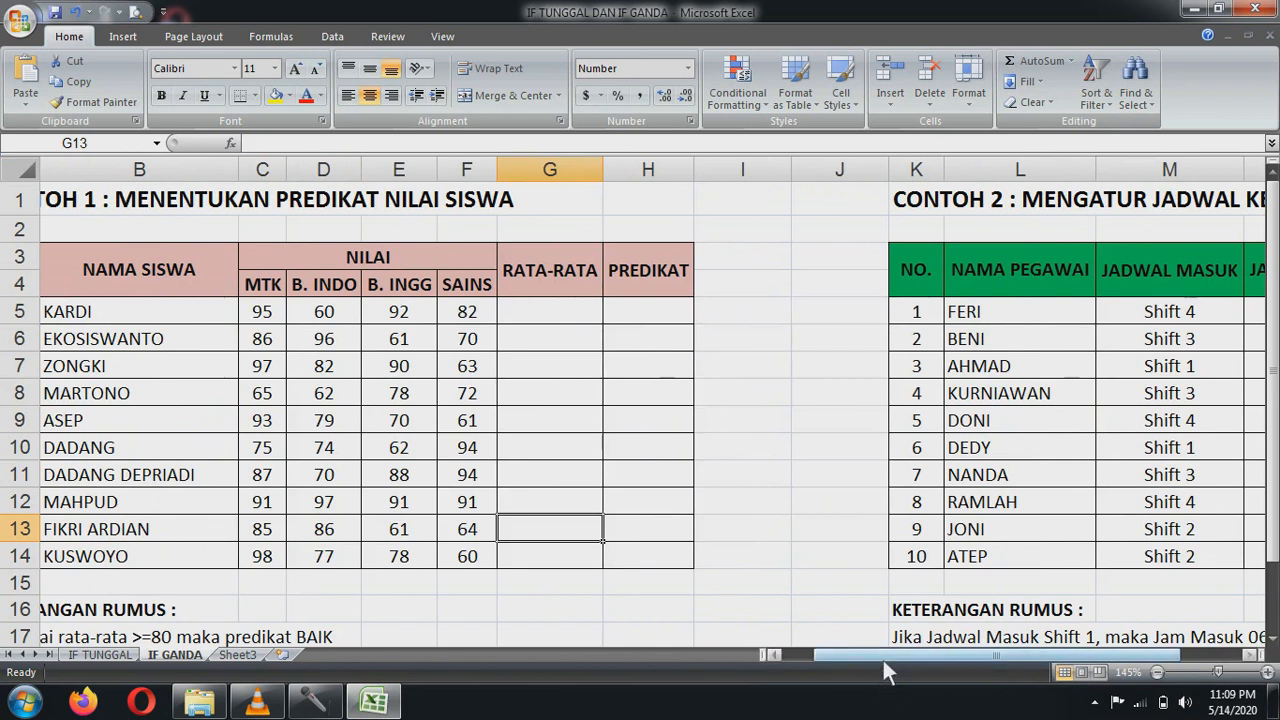
left_click_drag(883, 659, 858, 658)
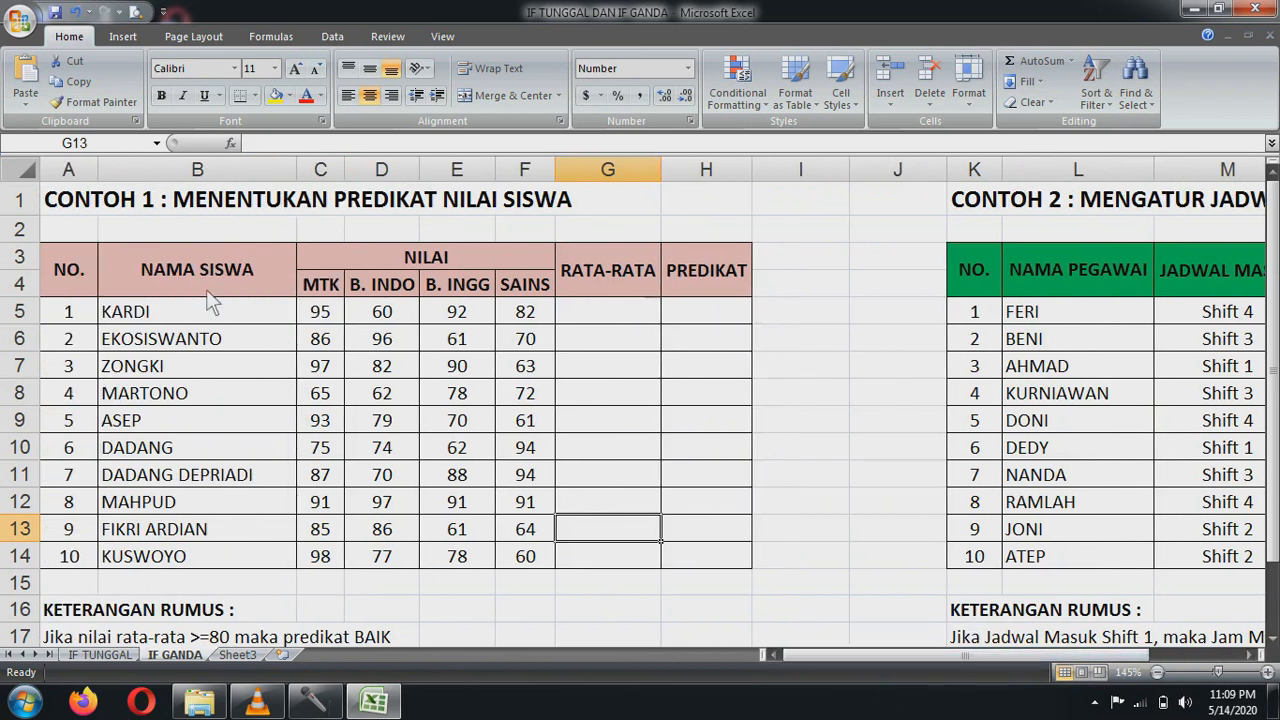
Step: Examine the CONTOH 1 student grade table and the KETERANGAN RUMUS rules for PREDIKAT beneath it
scroll(215, 315, "down", 1)
scroll(228, 525, "up", 1)
scroll(223, 545, "down", 1)
scroll(228, 525, "up", 1)
scroll(197, 410, "down", 1)
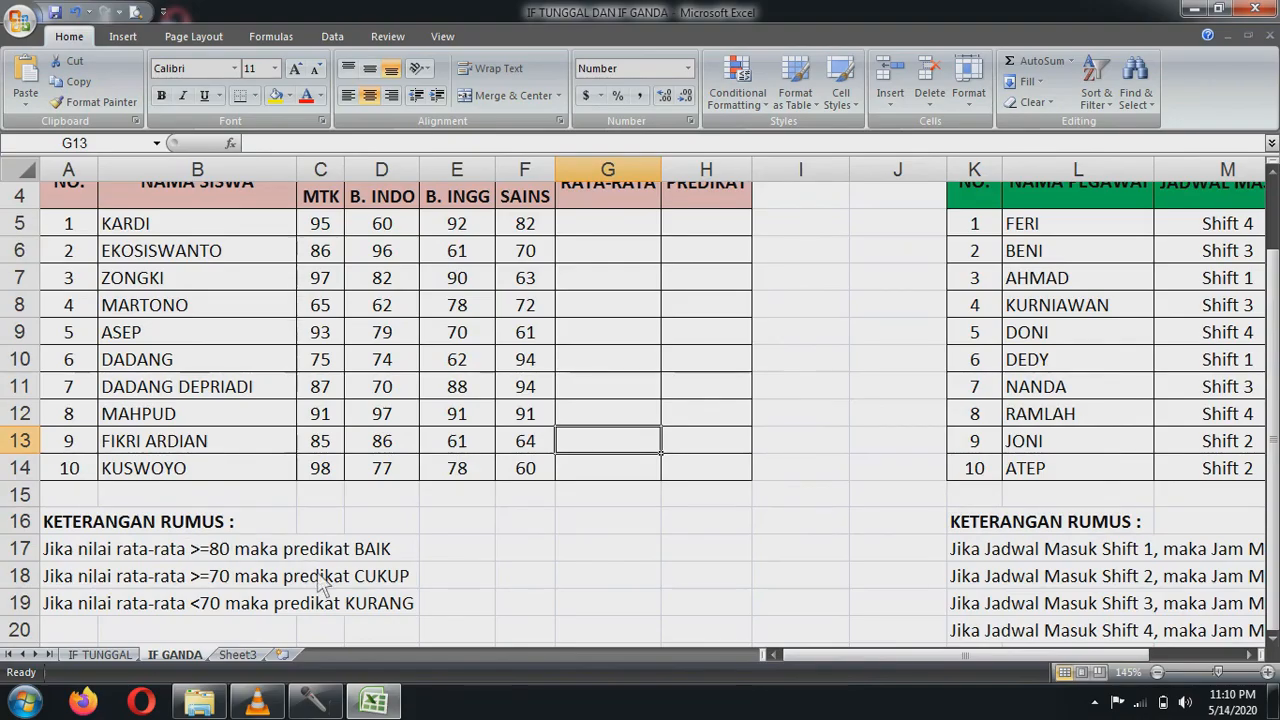
scroll(808, 442, "up", 1)
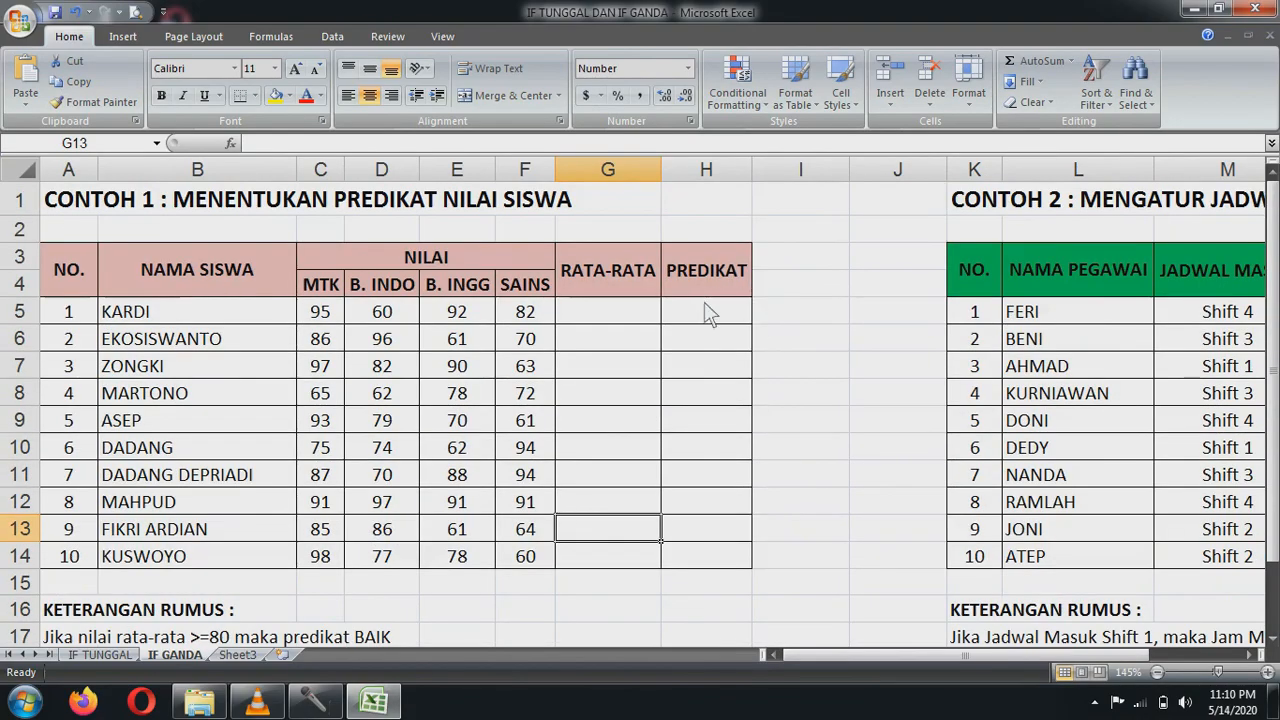
scroll(315, 430, "down", 2)
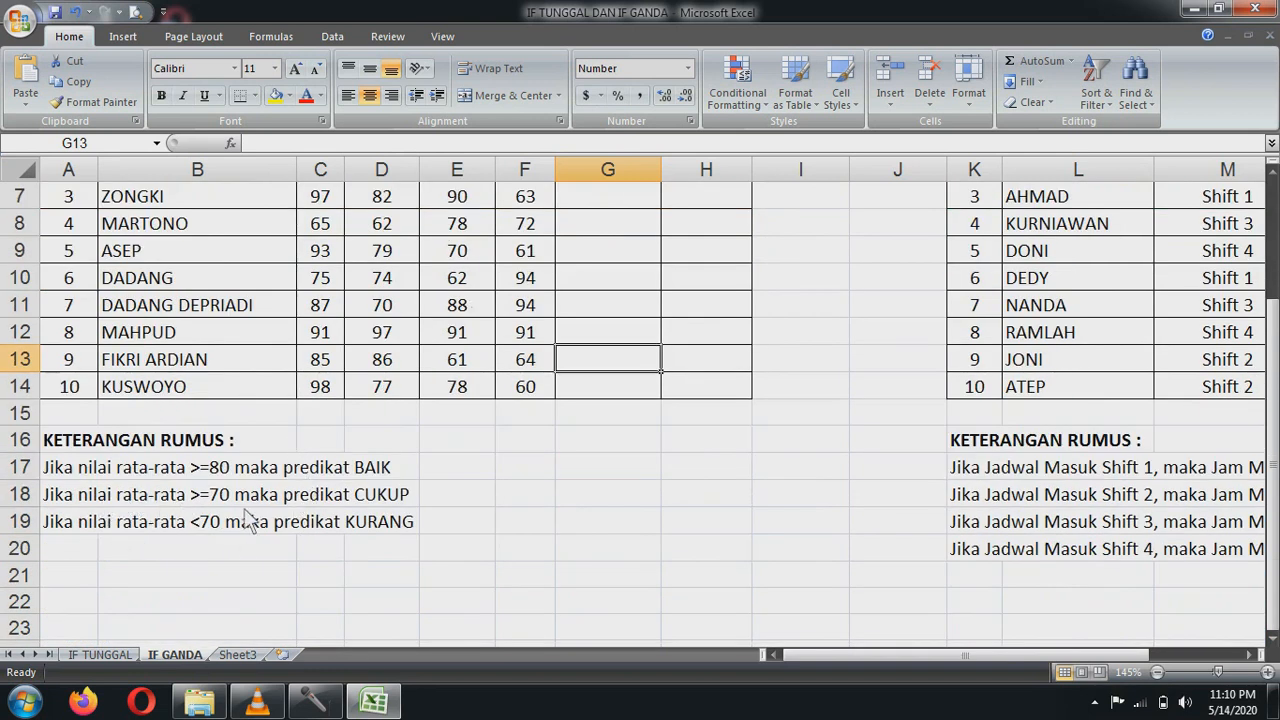
scroll(430, 488, "up", 2)
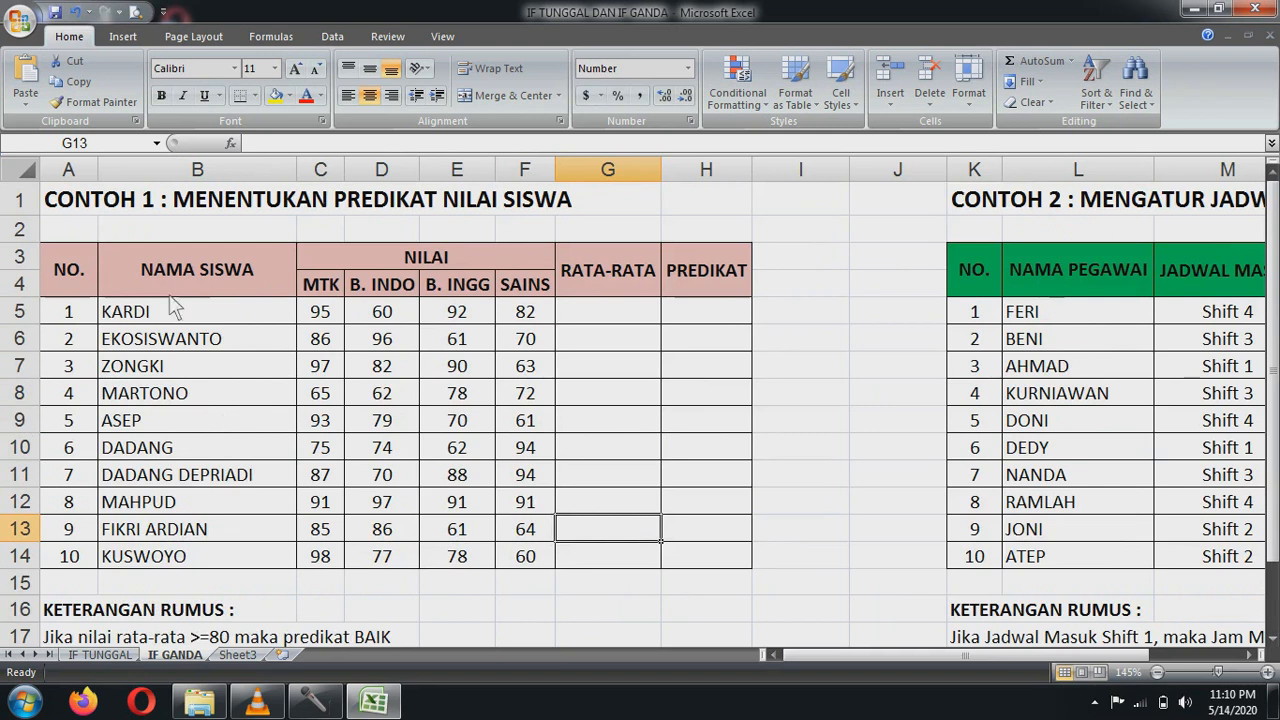
scroll(190, 495, "down", 1)
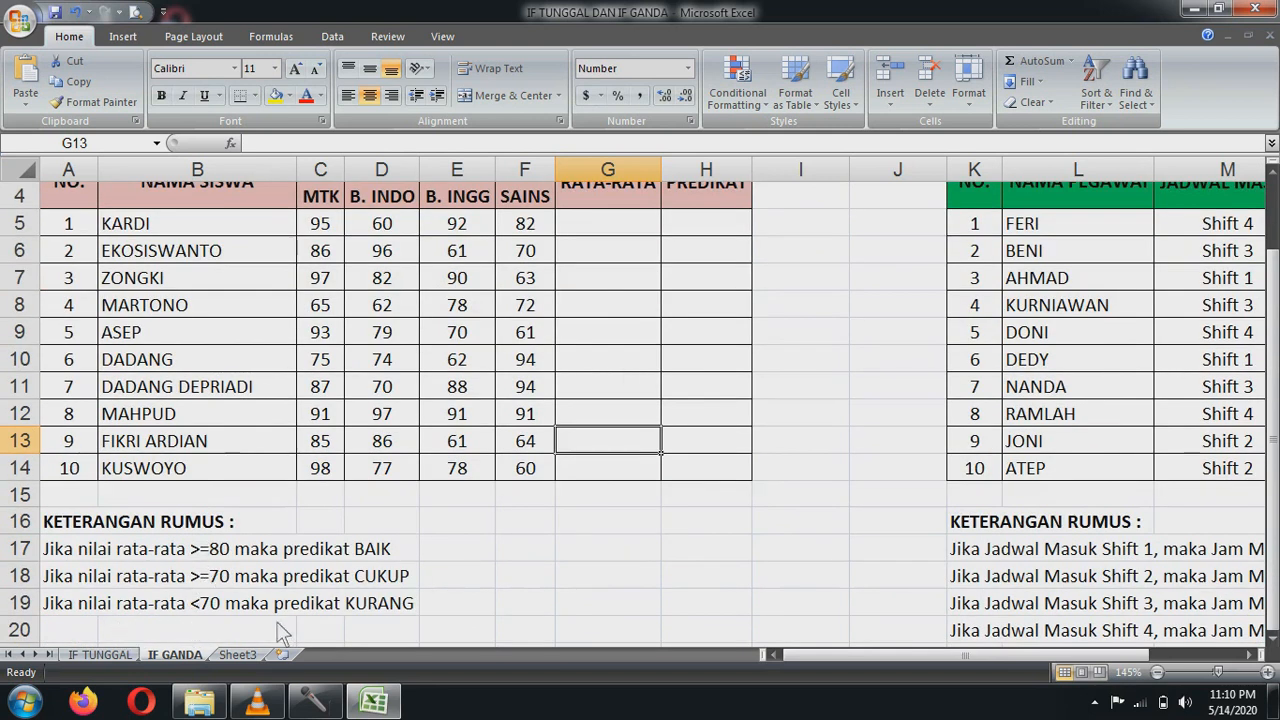
scroll(510, 480, "up", 1)
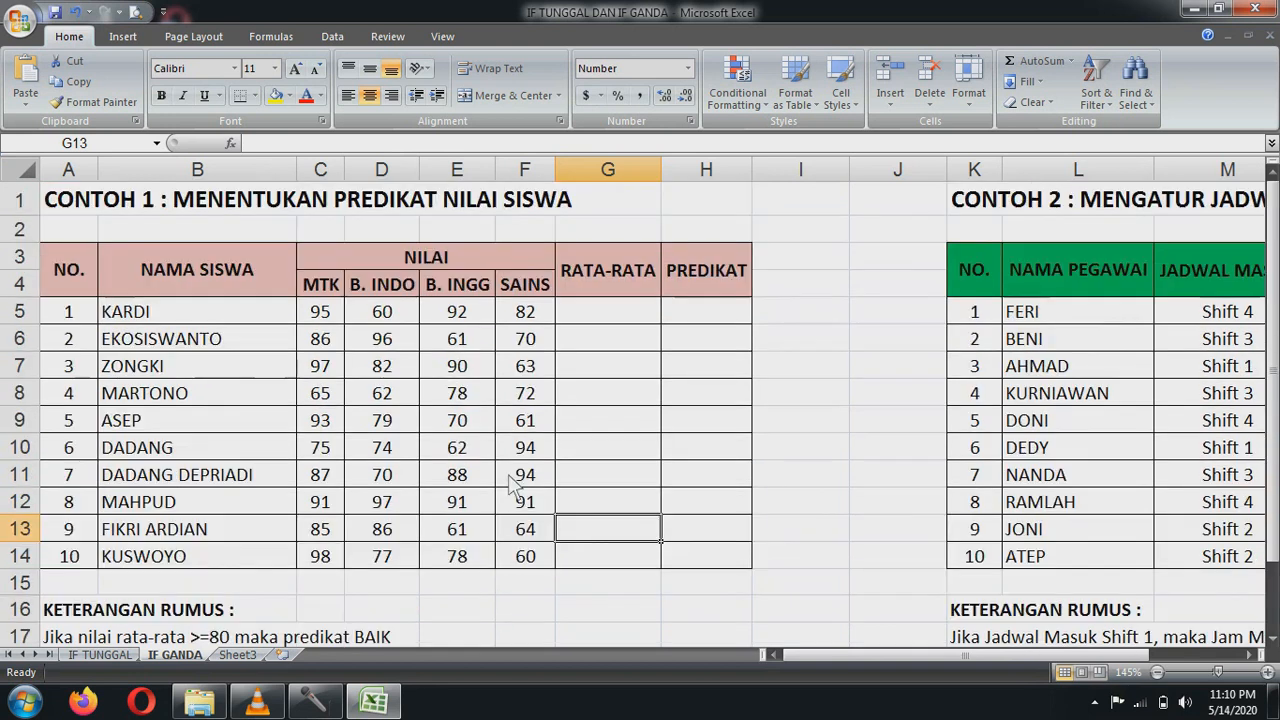
Step: Enter =AVERAGE(C5:F5) in RATA-RATA cell G5 and fill it down the column through G14
left_click(641, 318)
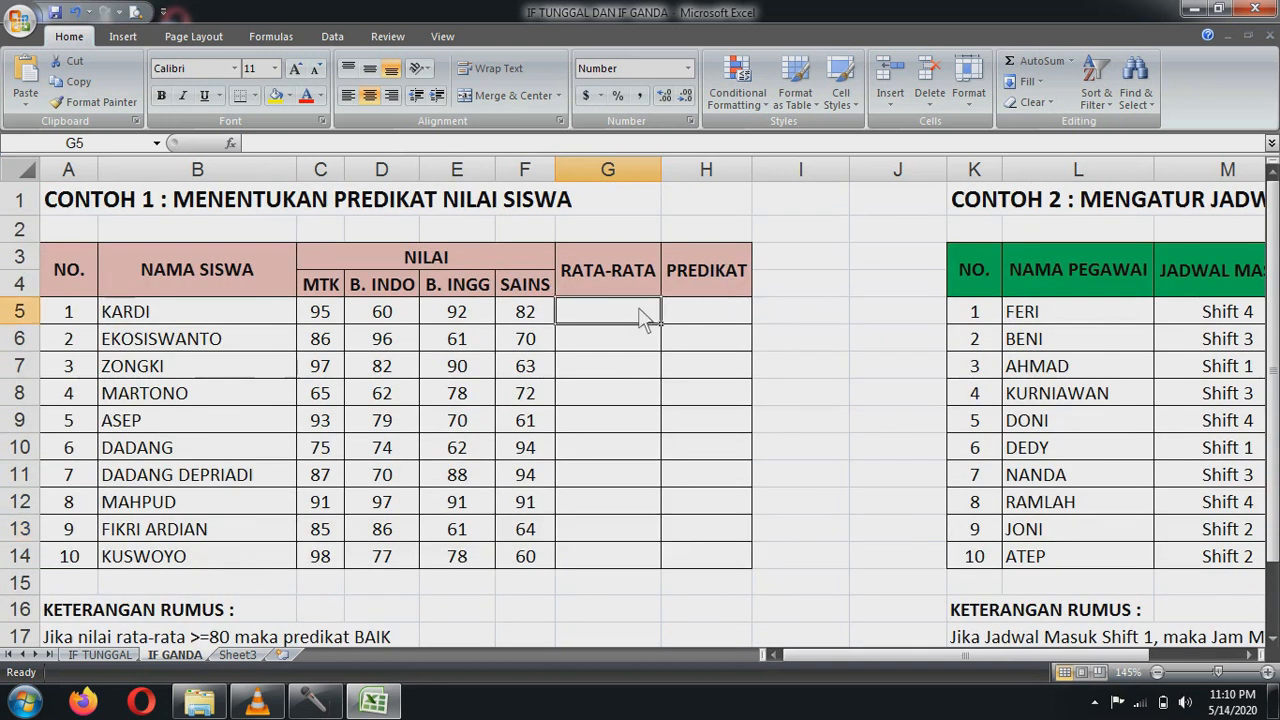
type("=")
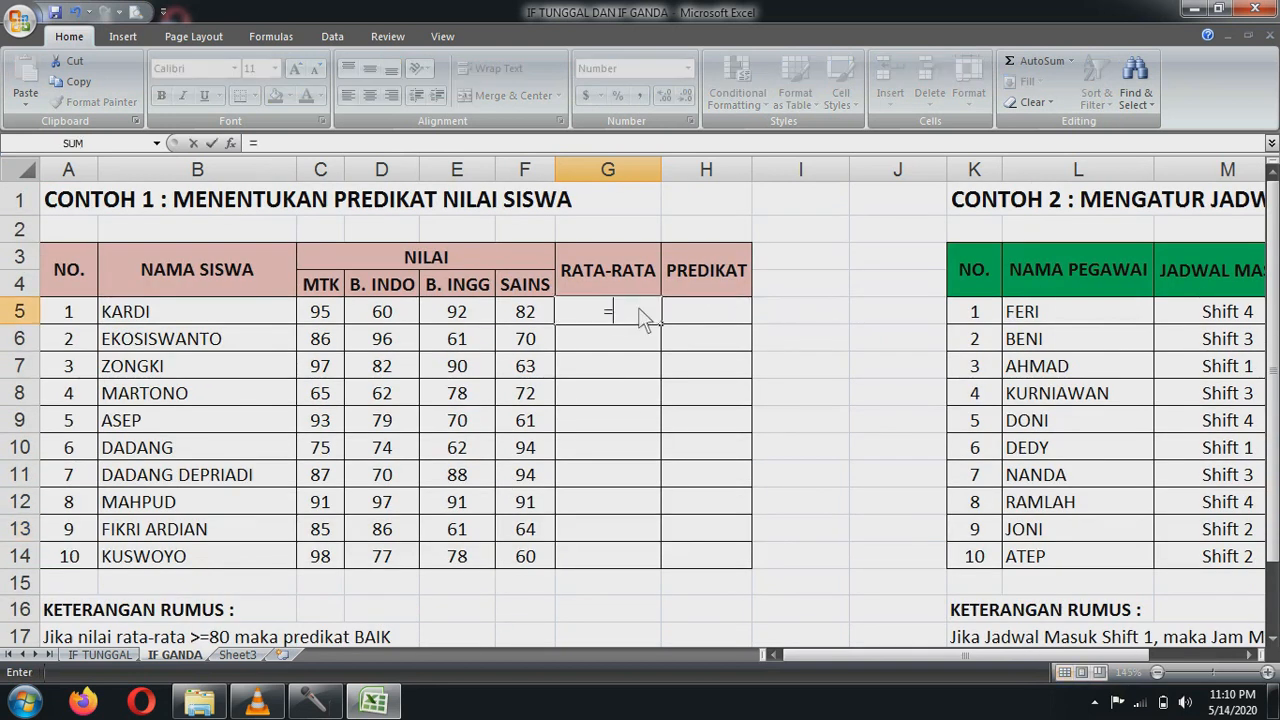
type("VA")
key("BackSpace")
key("BackSpace")
type("AV")
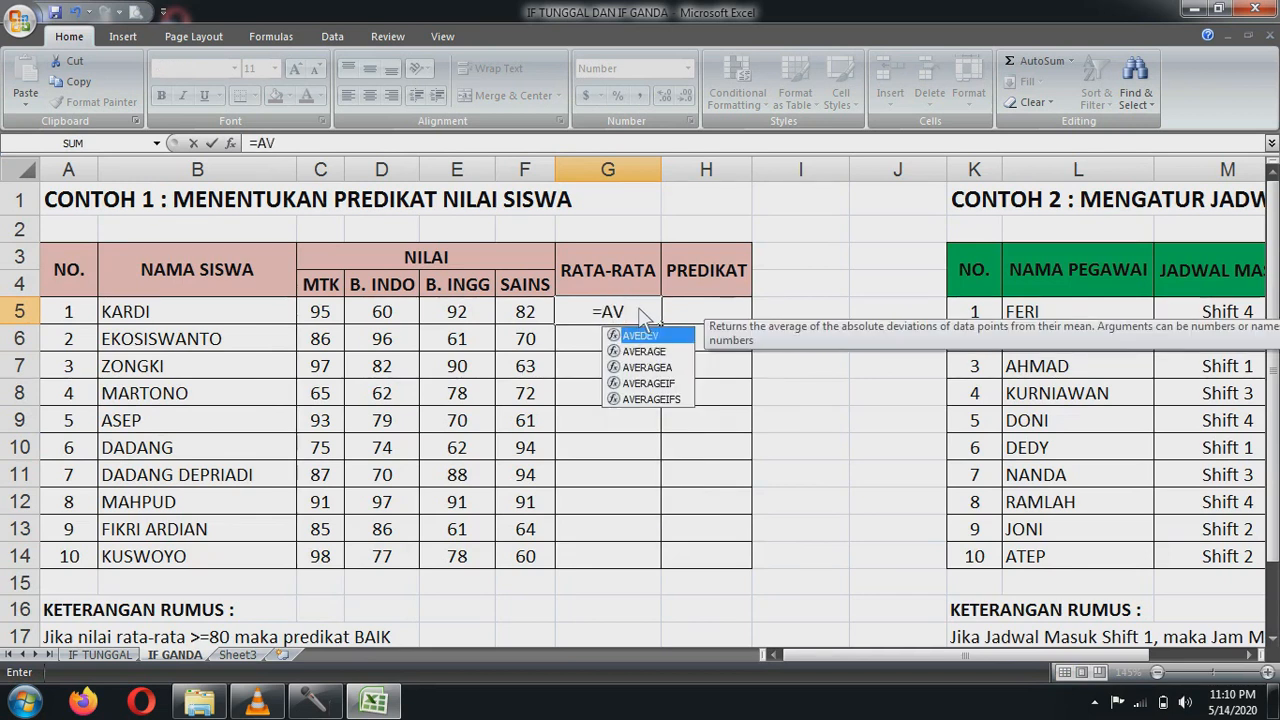
double_click(655, 351)
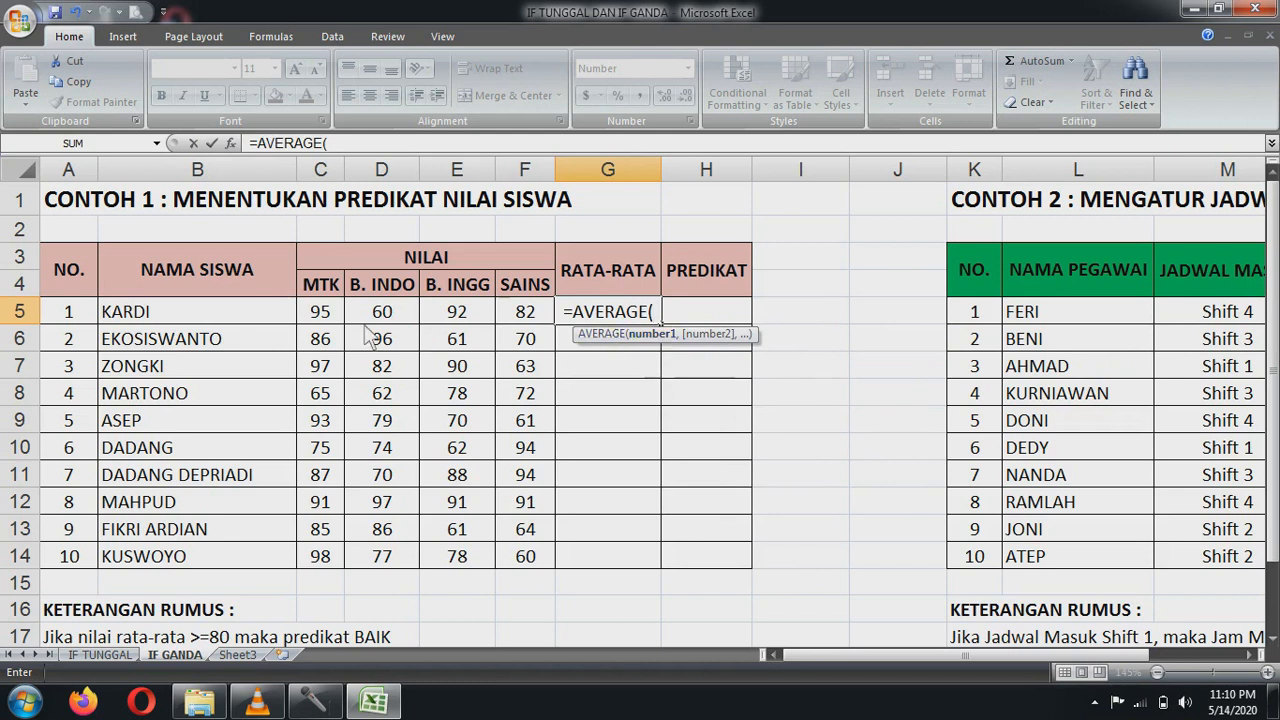
left_click_drag(328, 311, 510, 307)
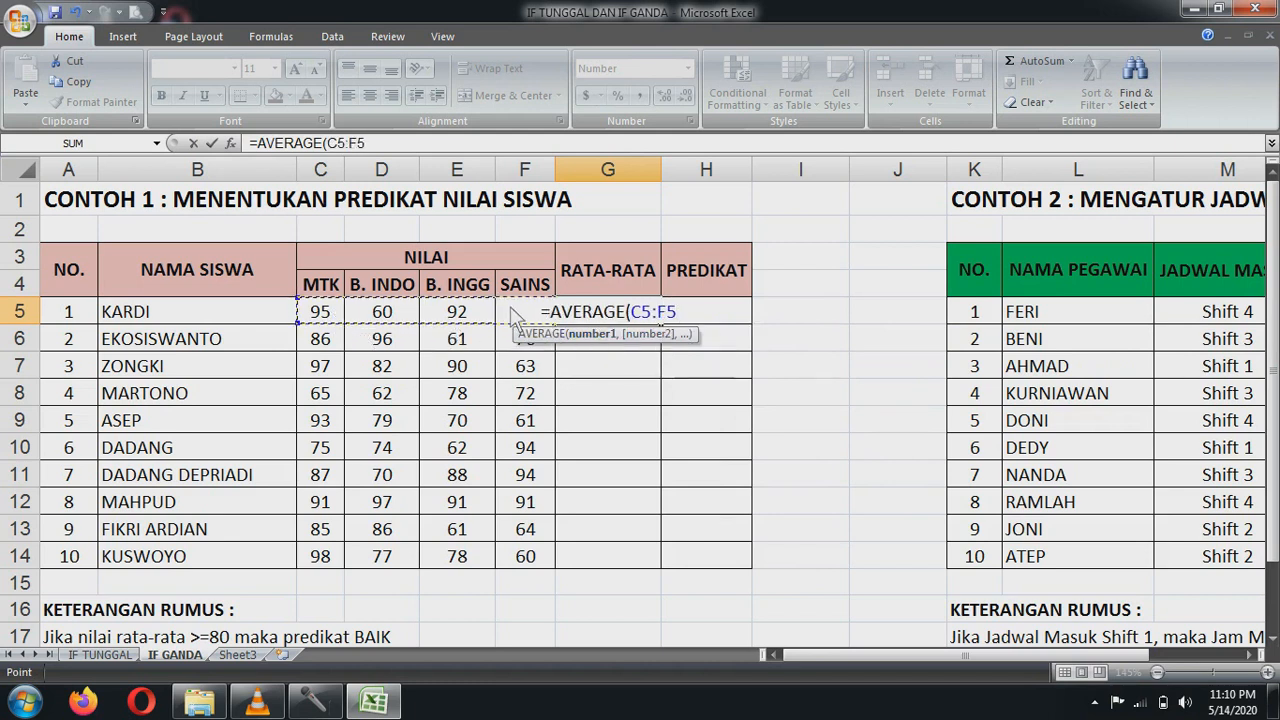
type(")")
key("Return")
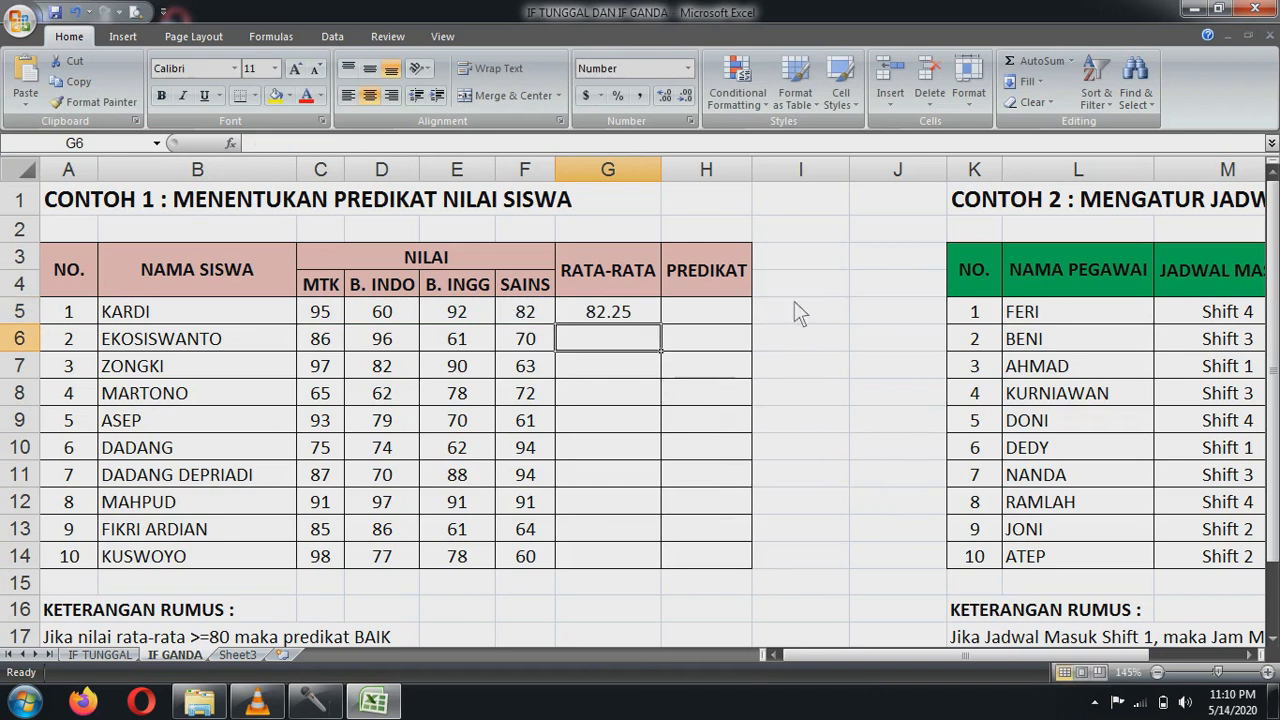
key("Up")
double_click(661, 323)
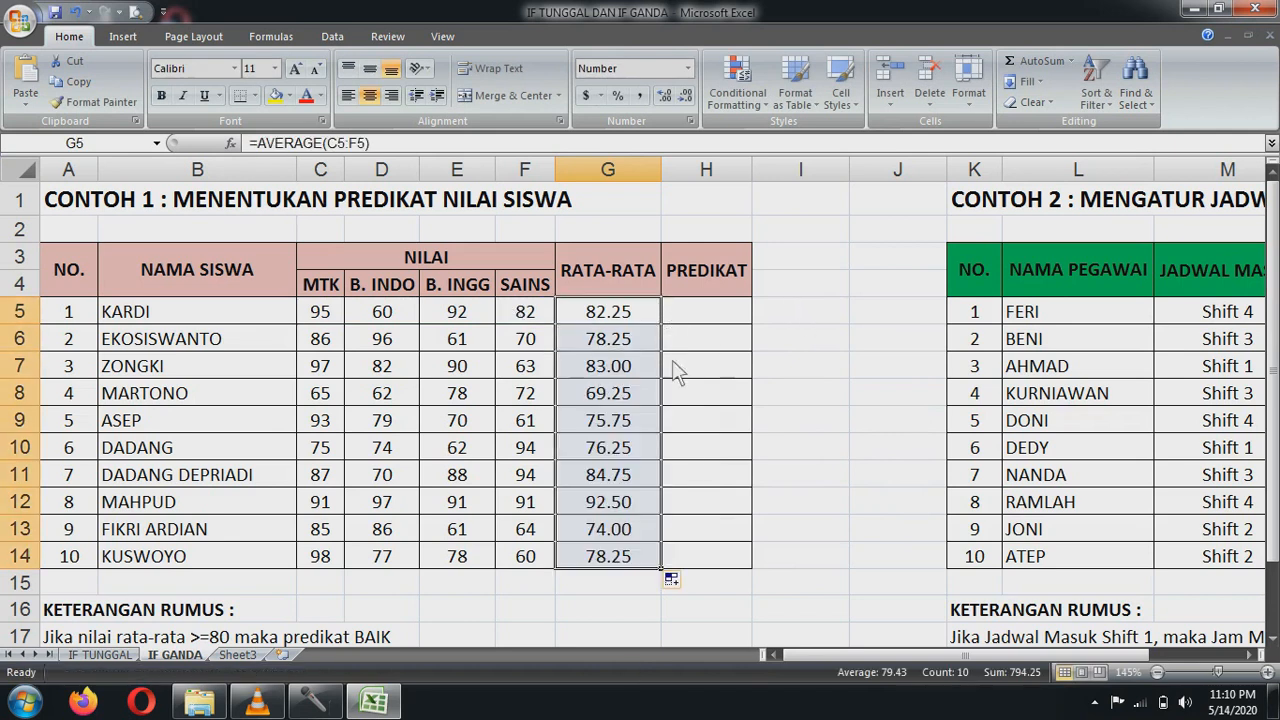
Step: Start the PREDIKAT formula in H5 with an IF test on the average in G5, entering =IF(G5>=
left_click(712, 312)
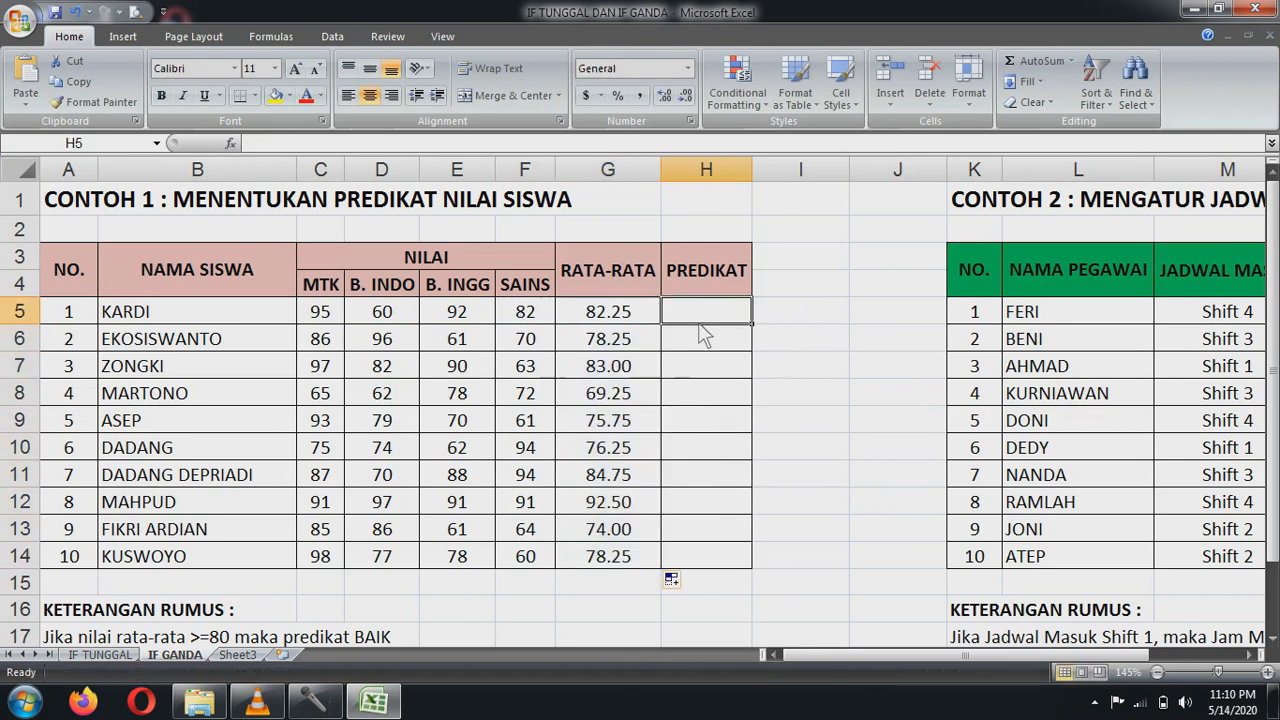
type("=")
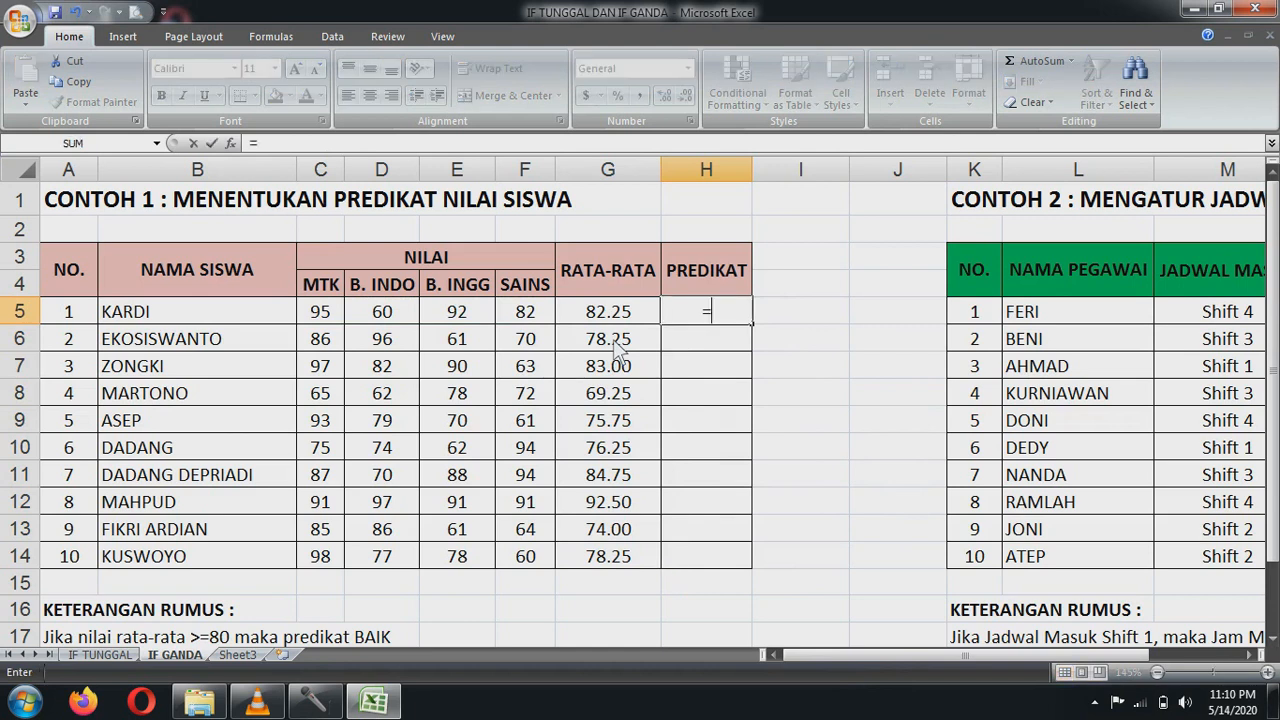
type("I")
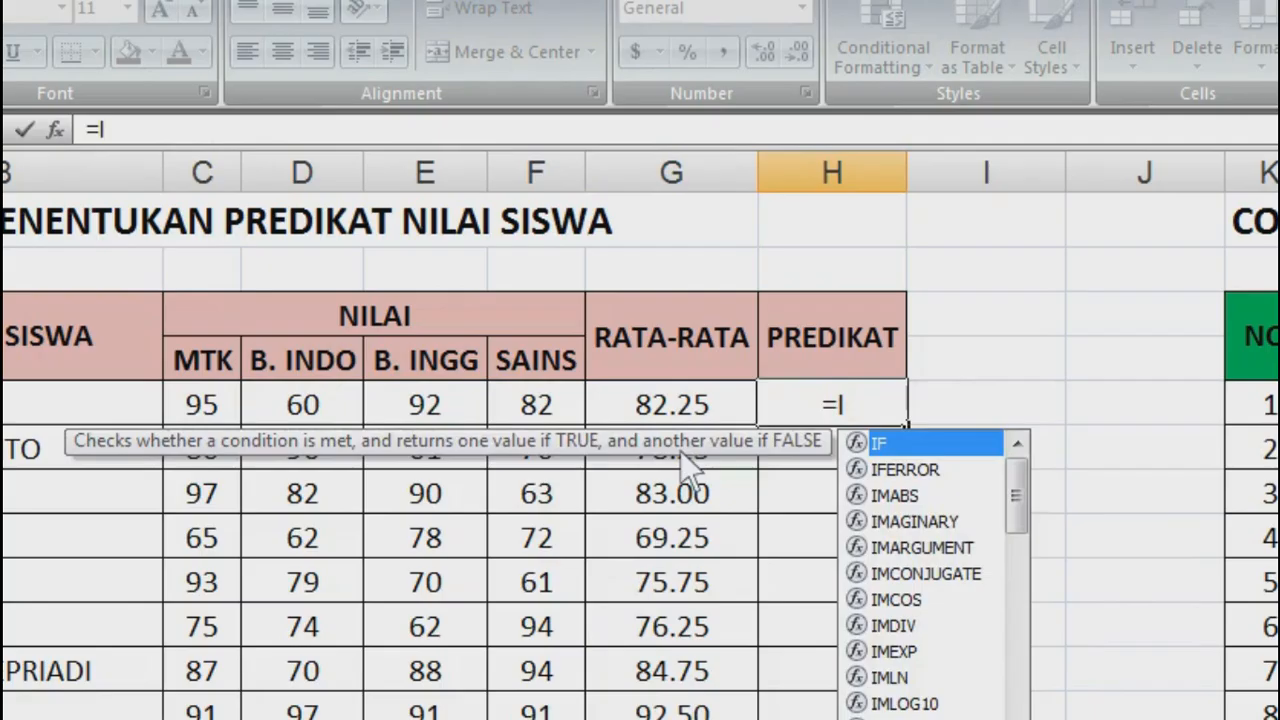
type("F(")
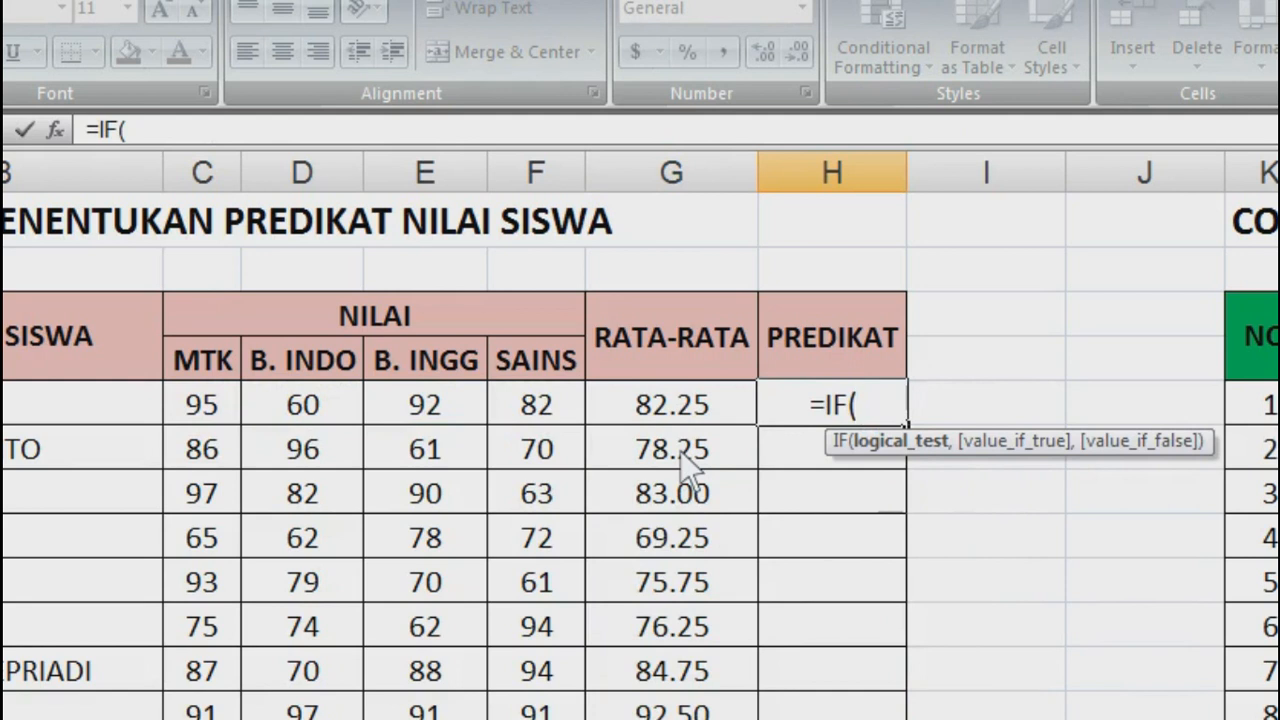
left_click(690, 404)
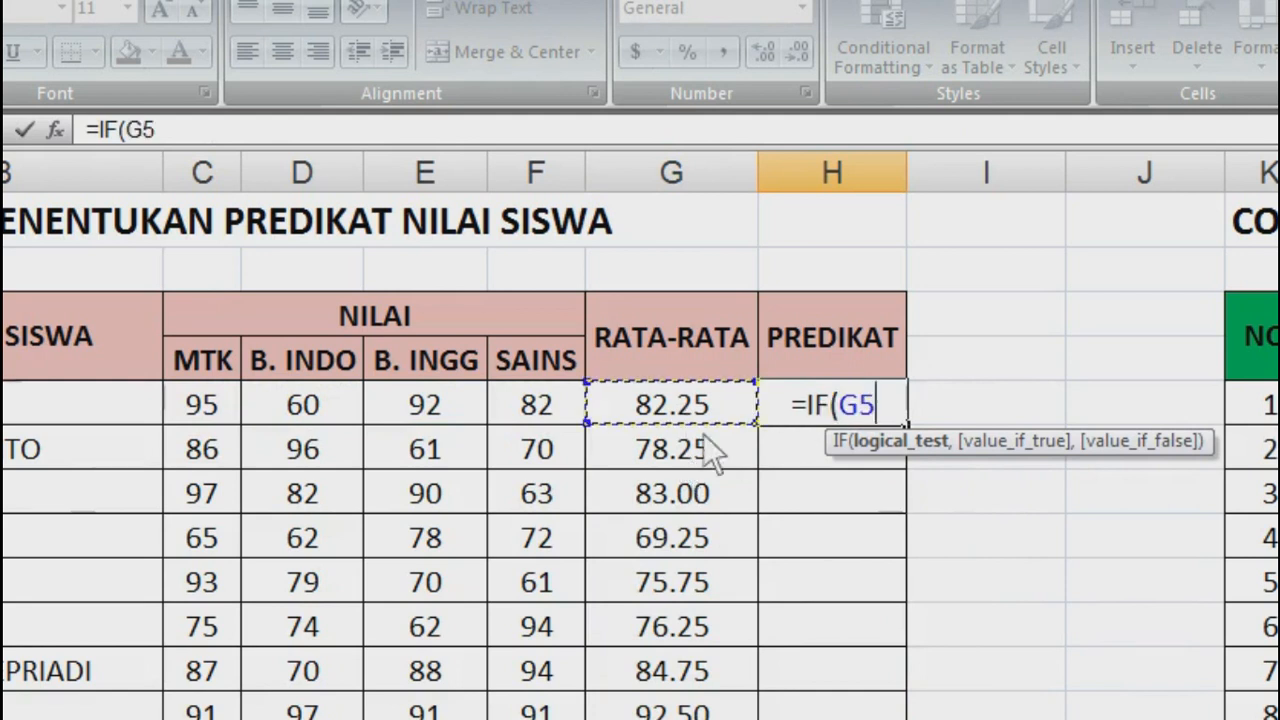
scroll(354, 561, "down", 3)
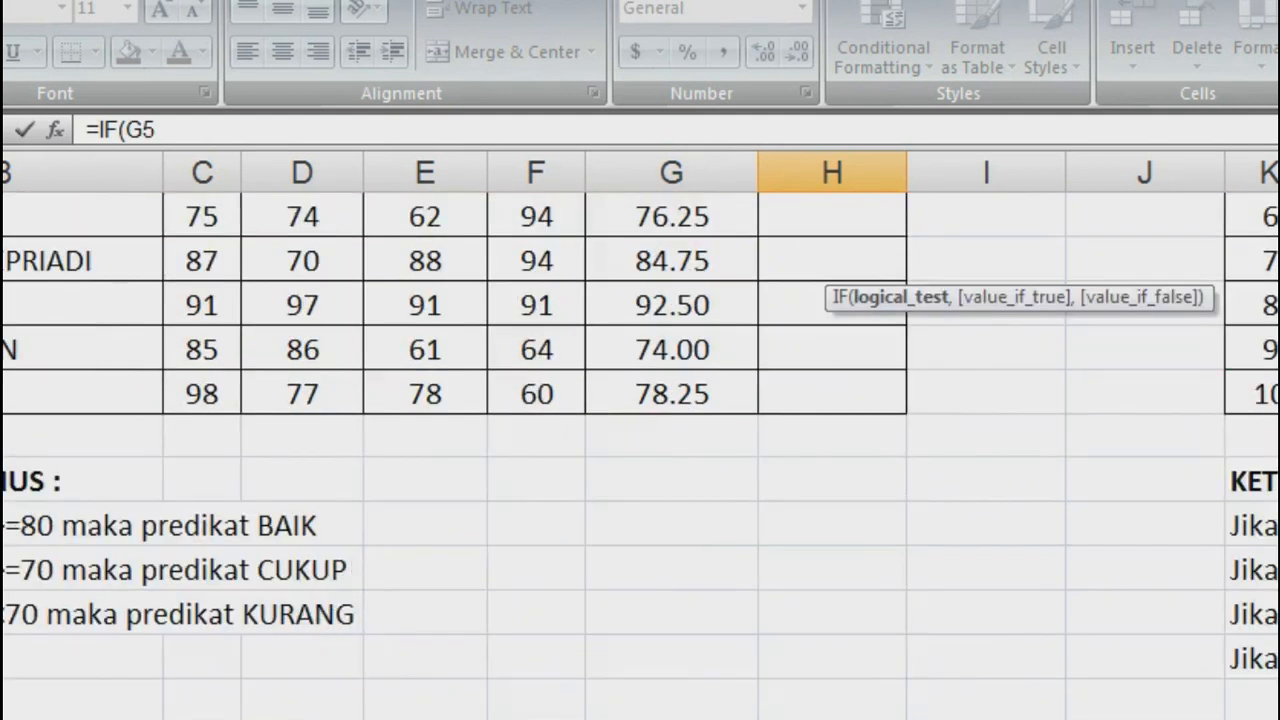
scroll(128, 584, "up", 3)
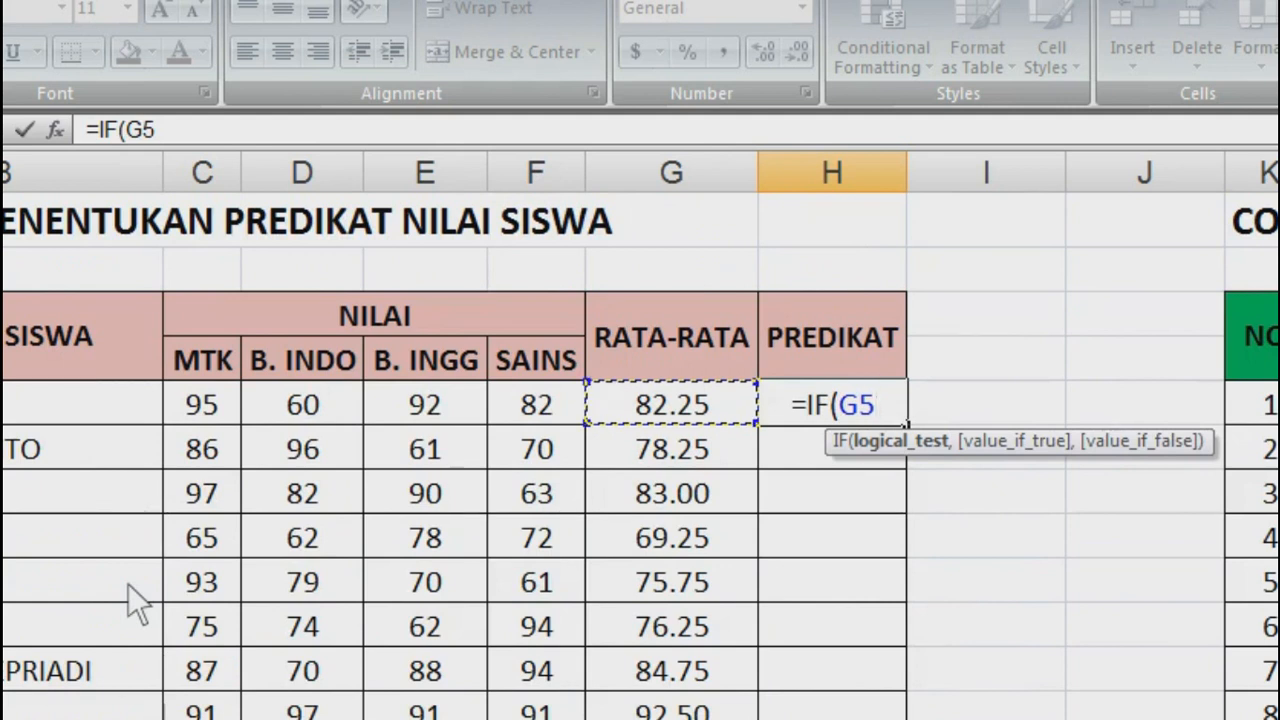
type(">=")
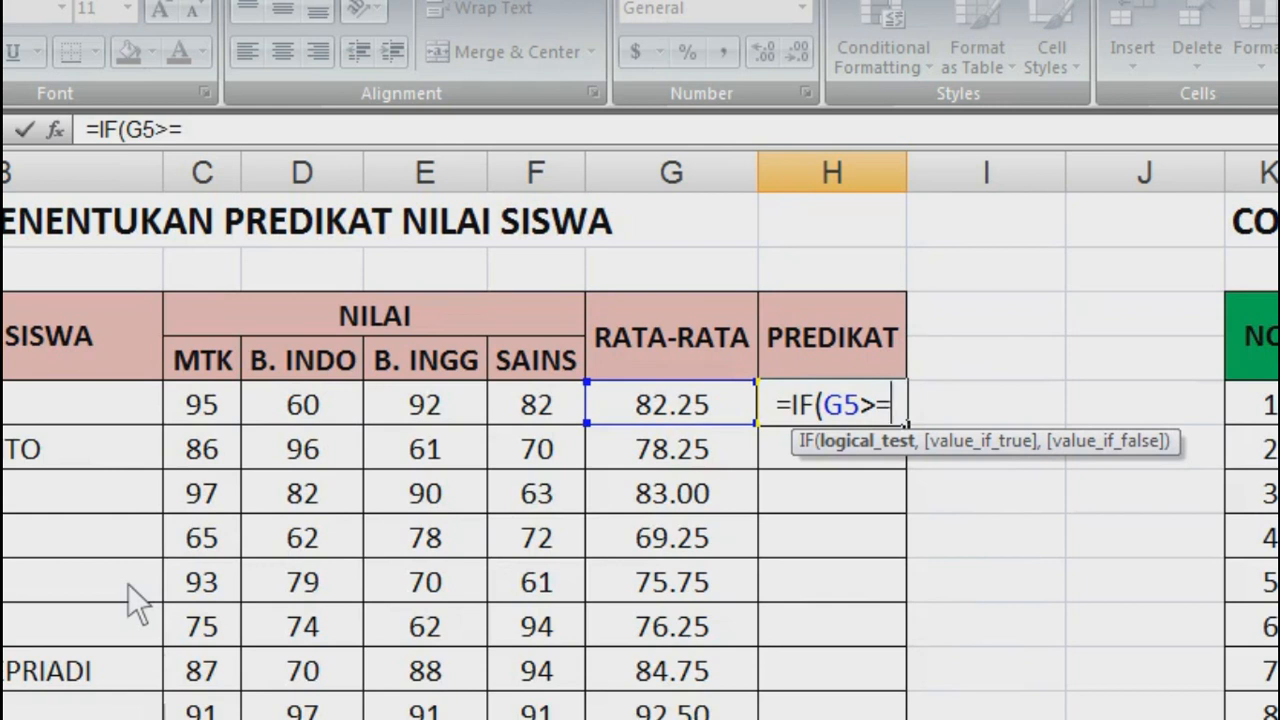
Step: Add "BAIK" as the value if true in the H5 formula, ready for the value-if-false argument
type(",\"")
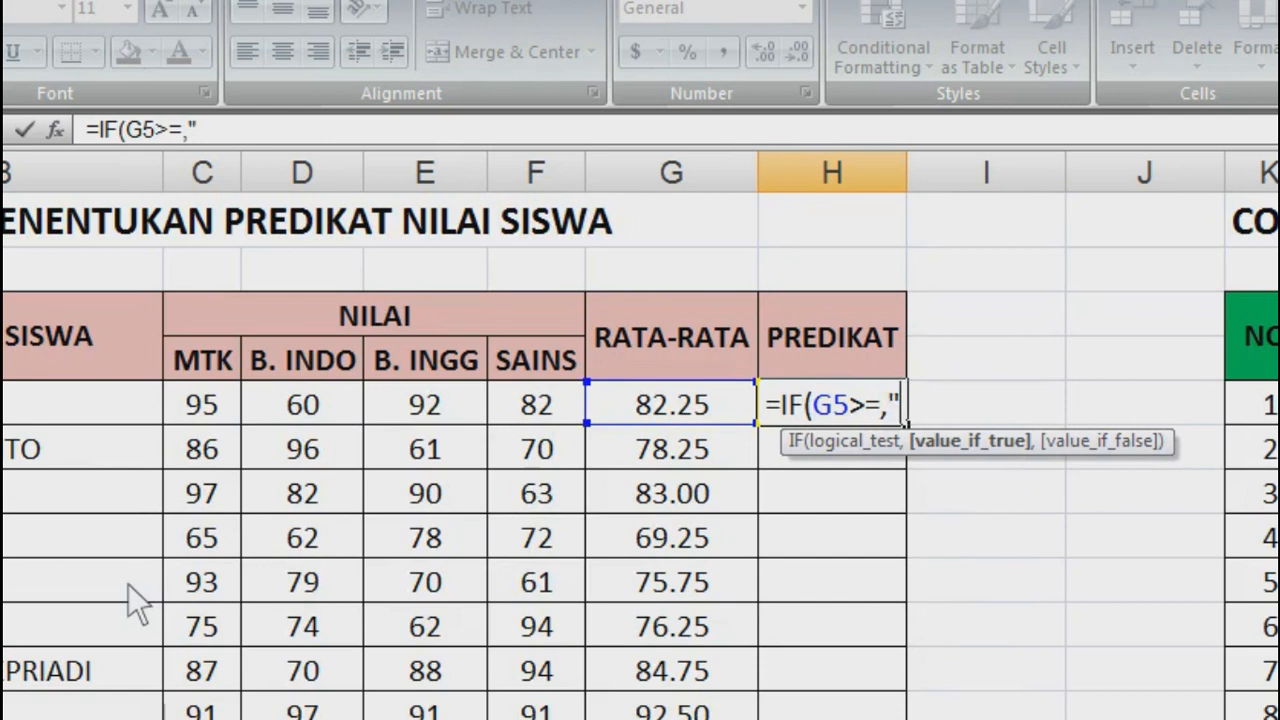
scroll(128, 590, "down", 1)
scroll(128, 596, "up", 1)
type("BA")
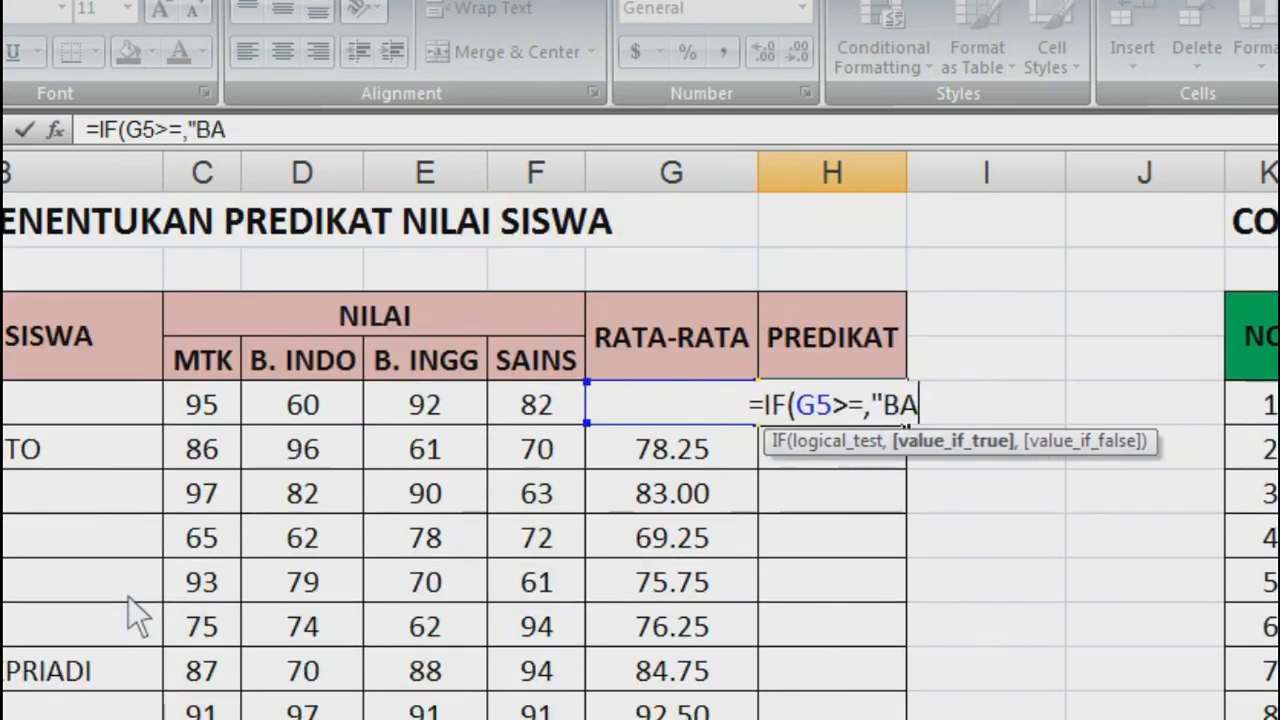
type("IK\",")
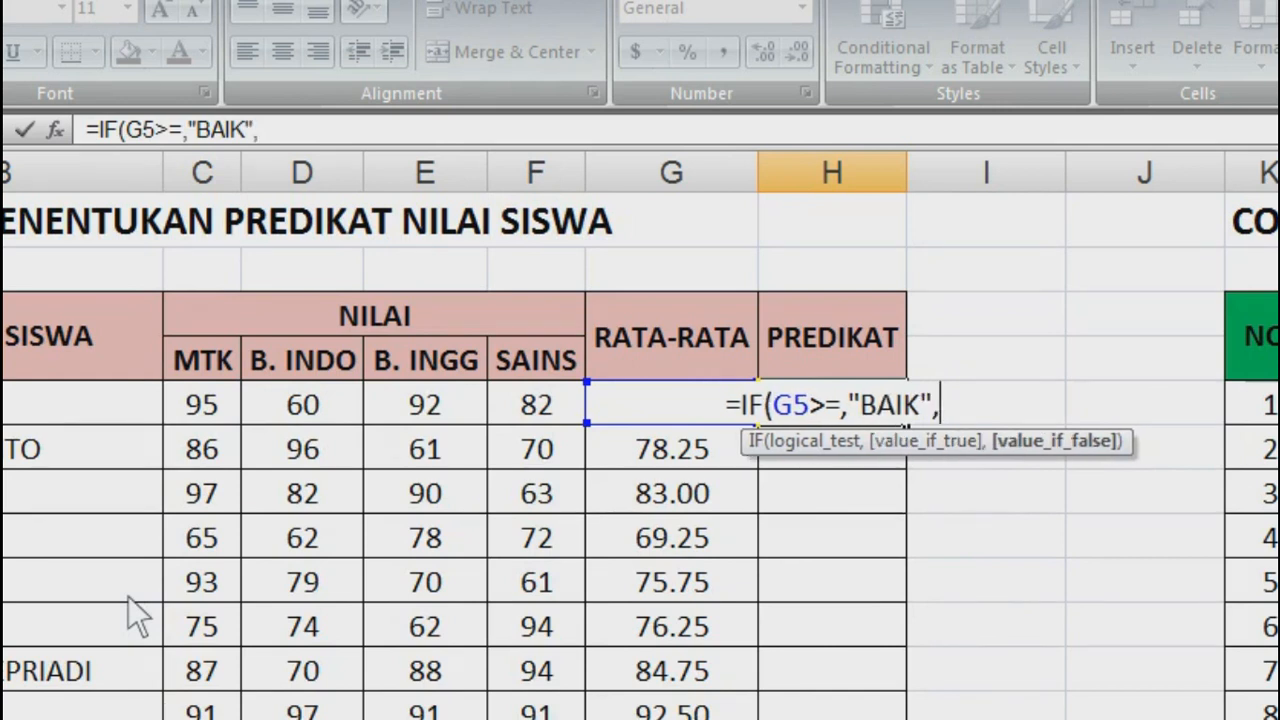
Step: Nest a second IF in the H5 formula's false argument with the test G5>=70
type("IF(")
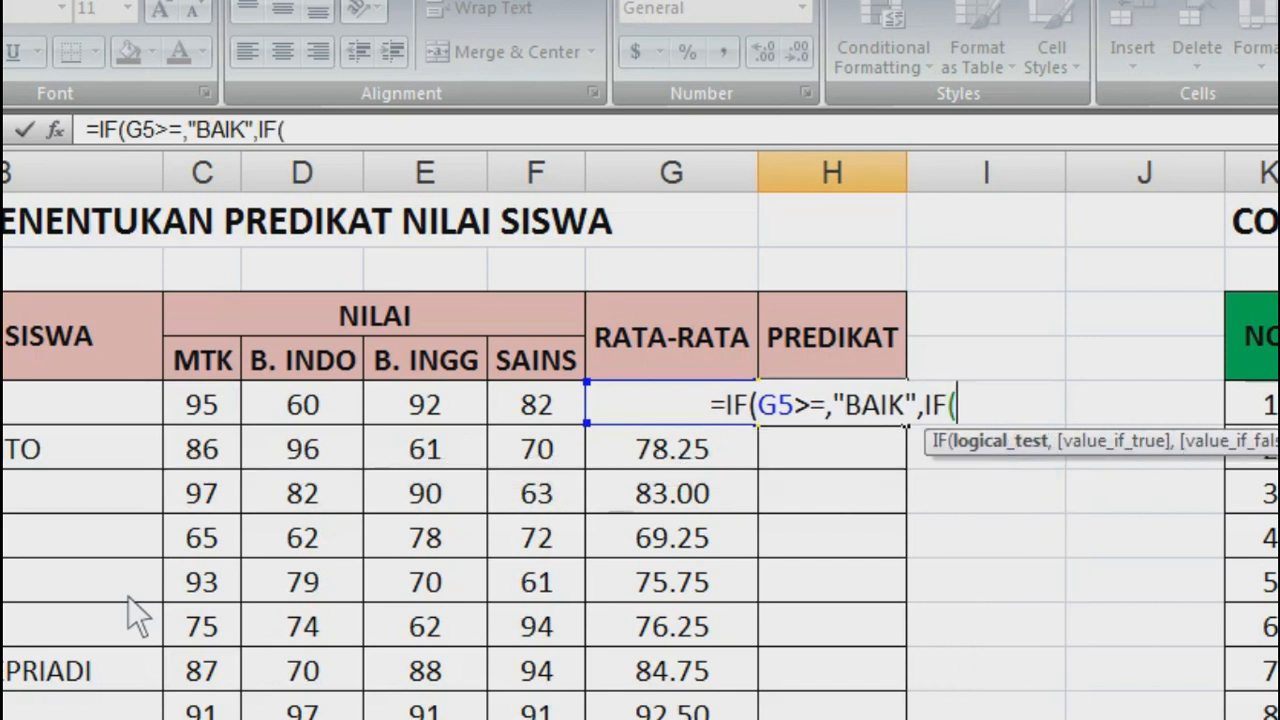
type("G5")
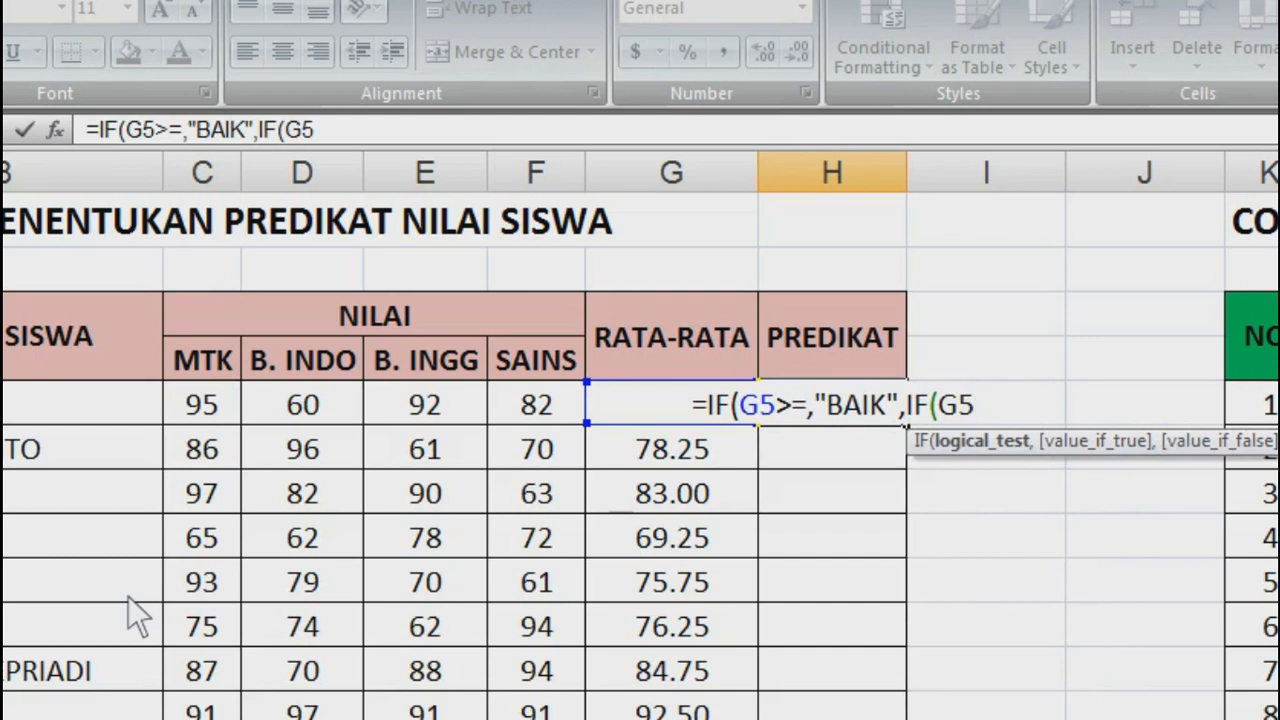
type(">")
scroll(90, 582, "down", 1)
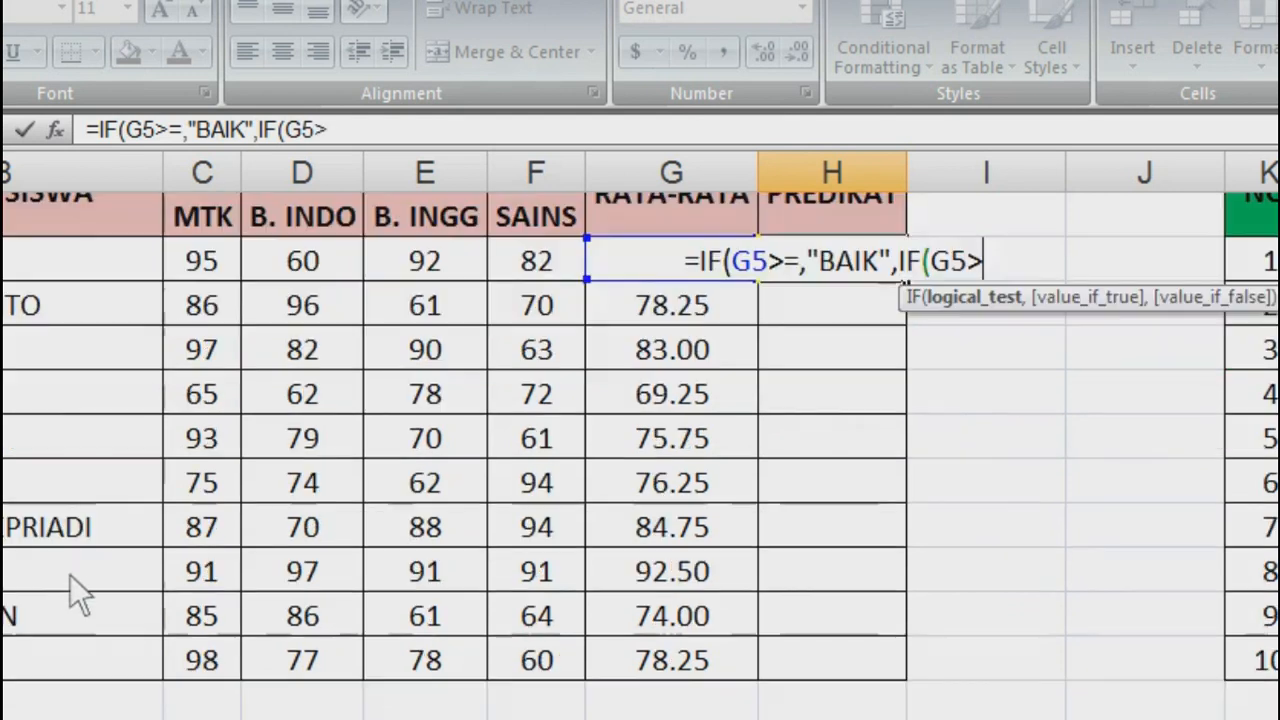
scroll(70, 579, "up", 1)
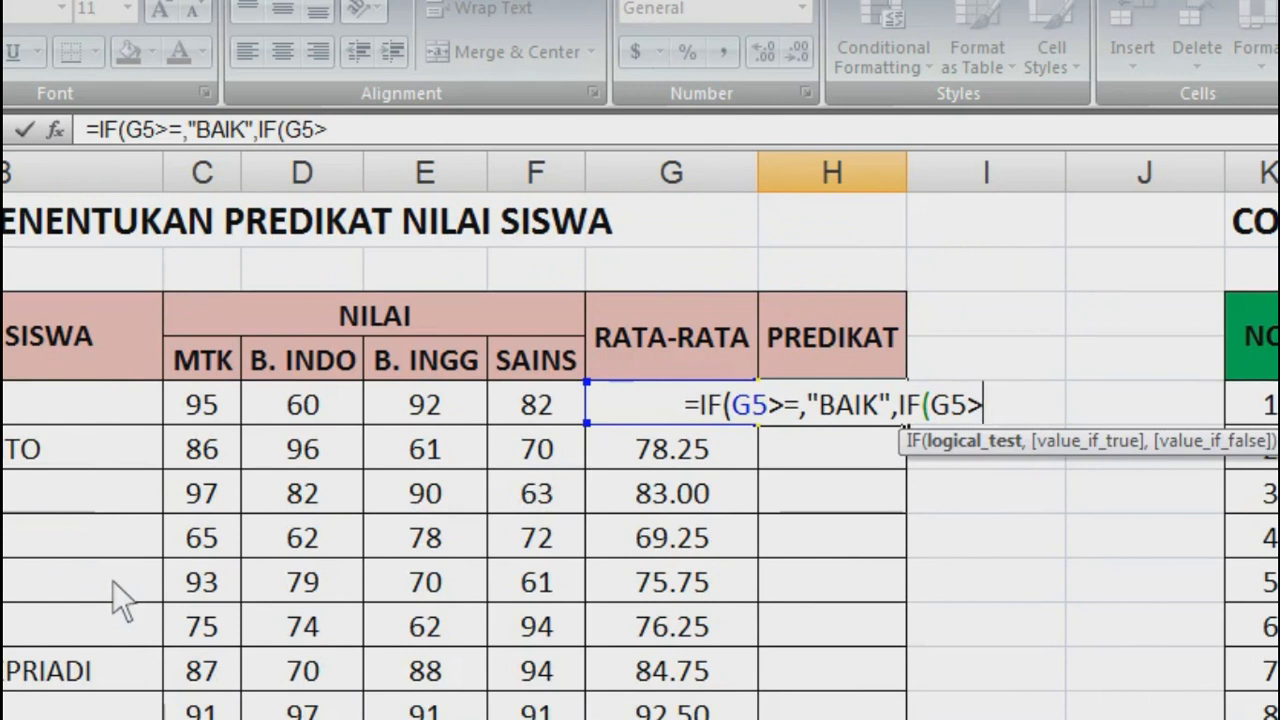
type("=")
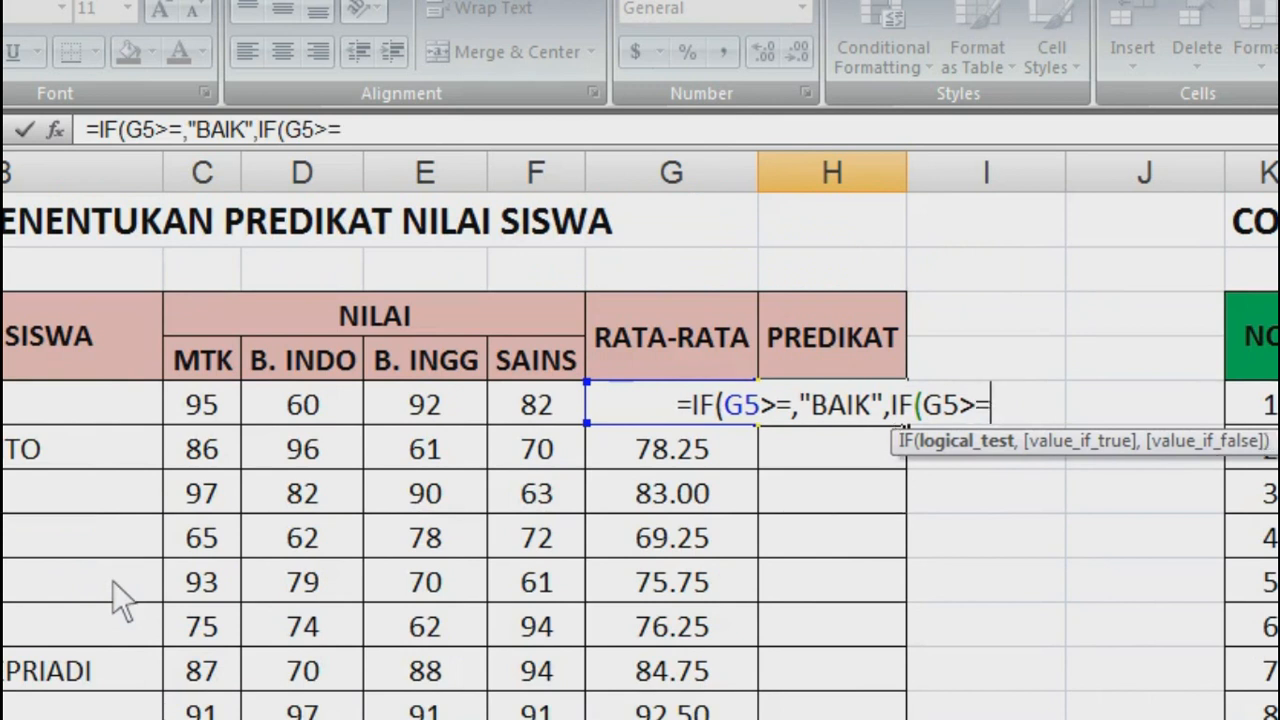
type("70")
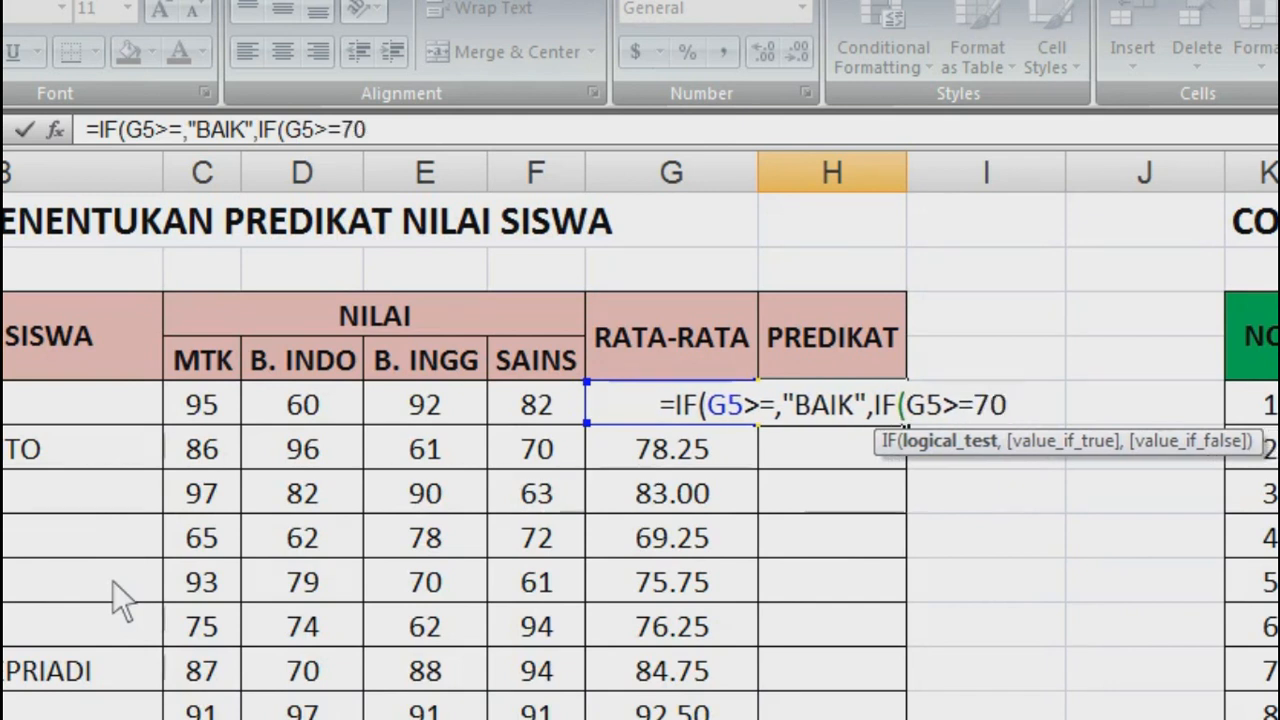
Step: Insert the missing threshold 80 in the first IF test so that it reads G5>=80
left_click(781, 404)
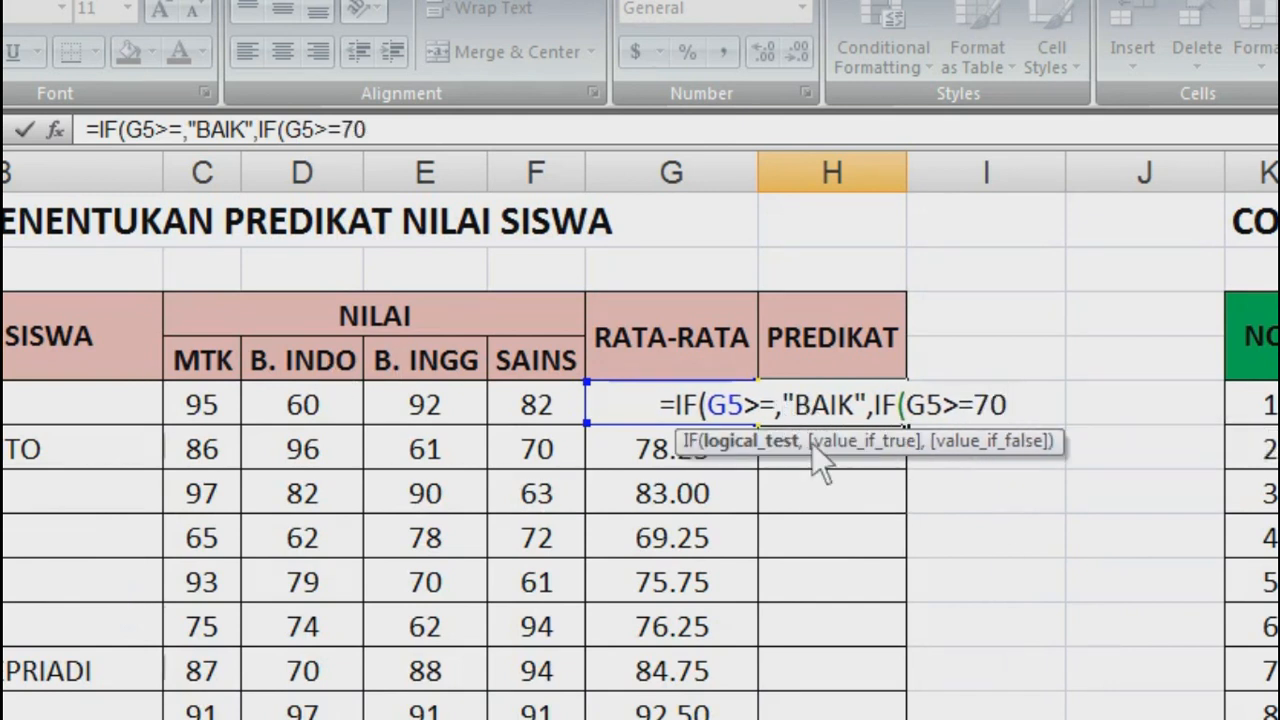
type("80")
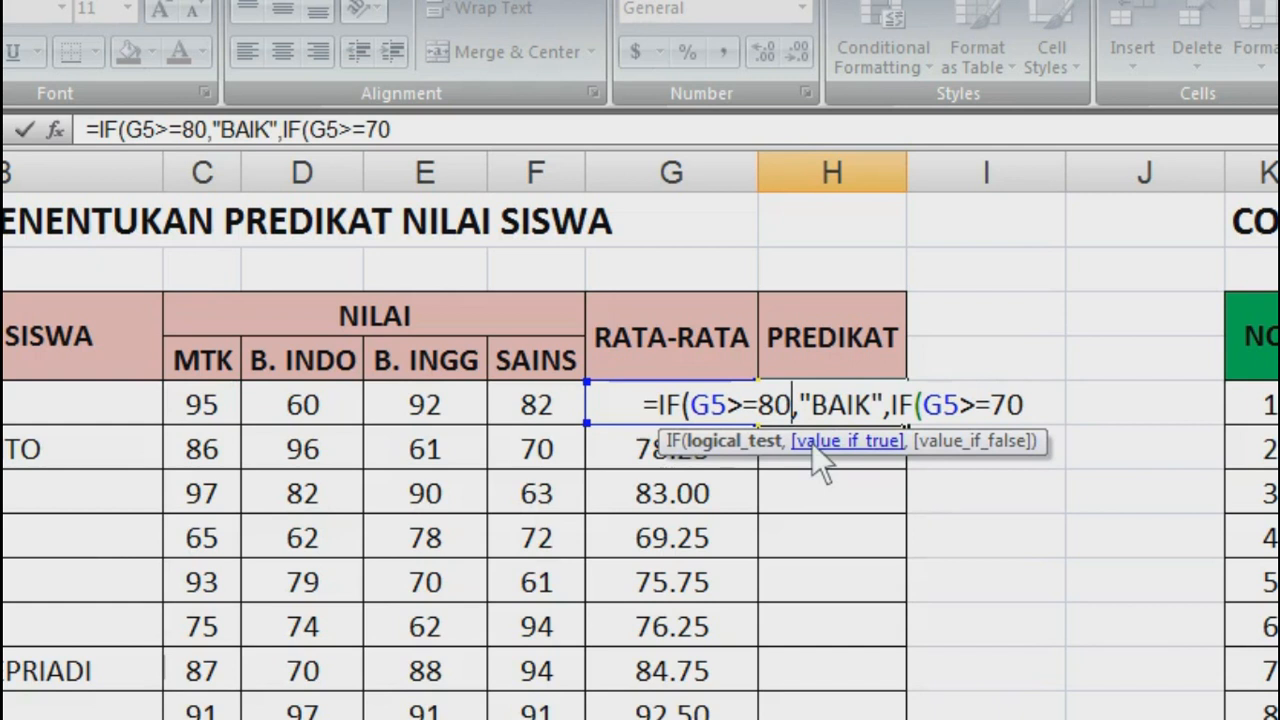
left_click(1030, 404)
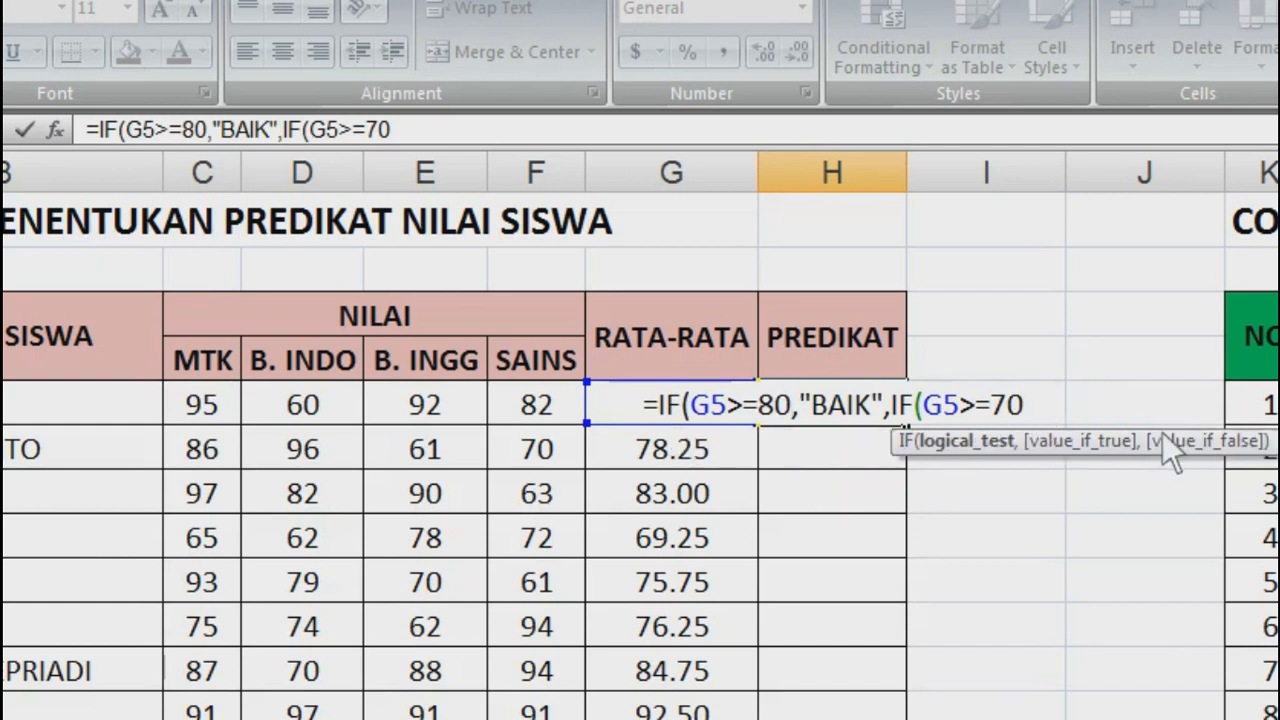
Step: Add "CUKUP" as the nested IF's value if true, followed by a comma
type(",")
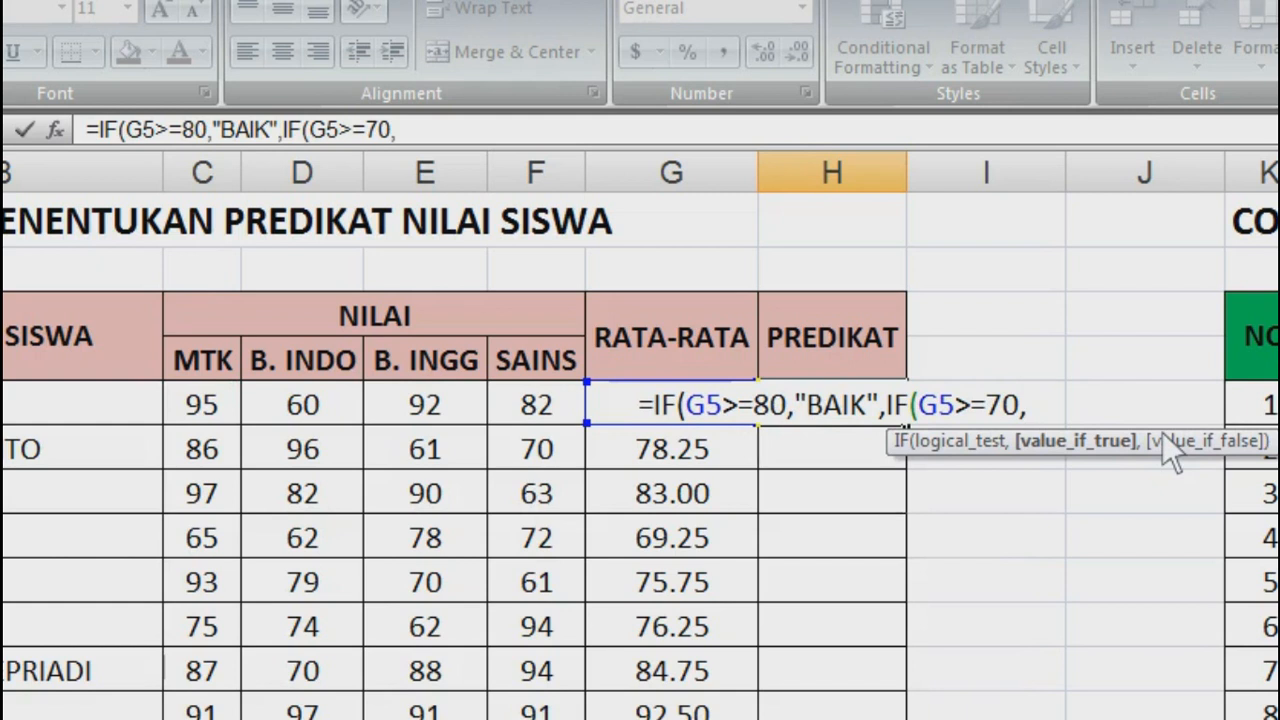
type("\"CUKU")
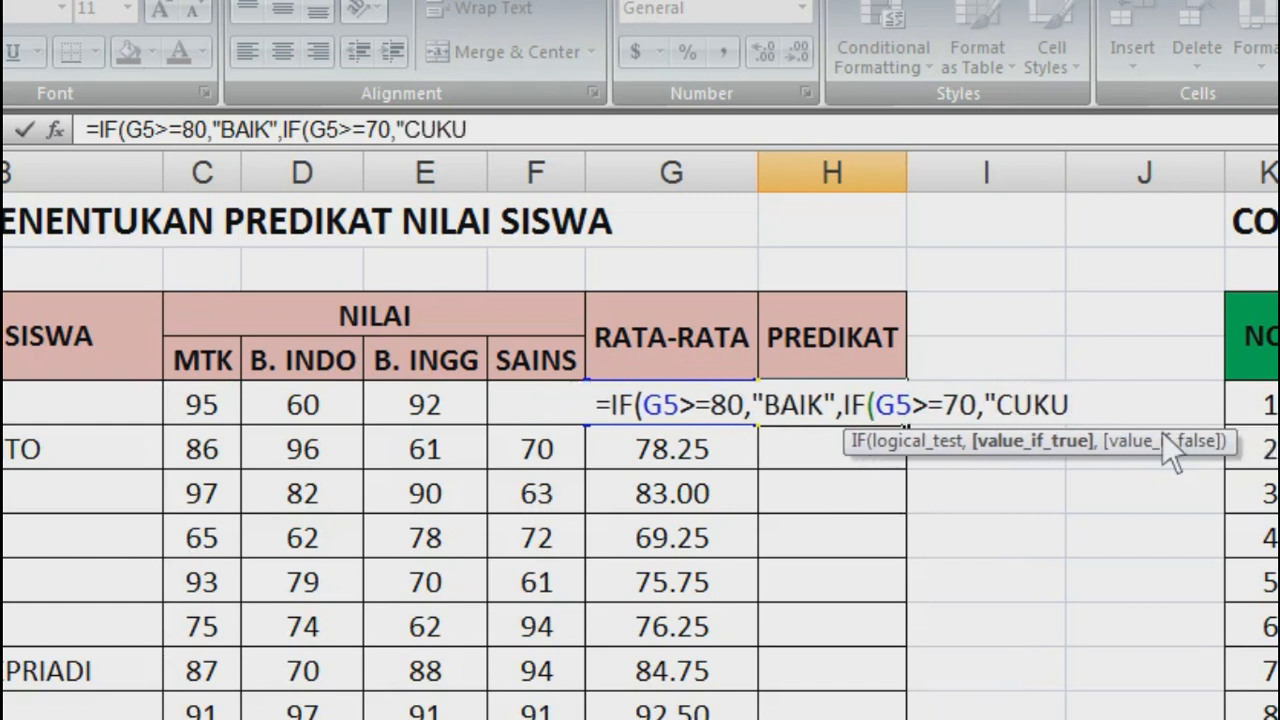
type("P\"")
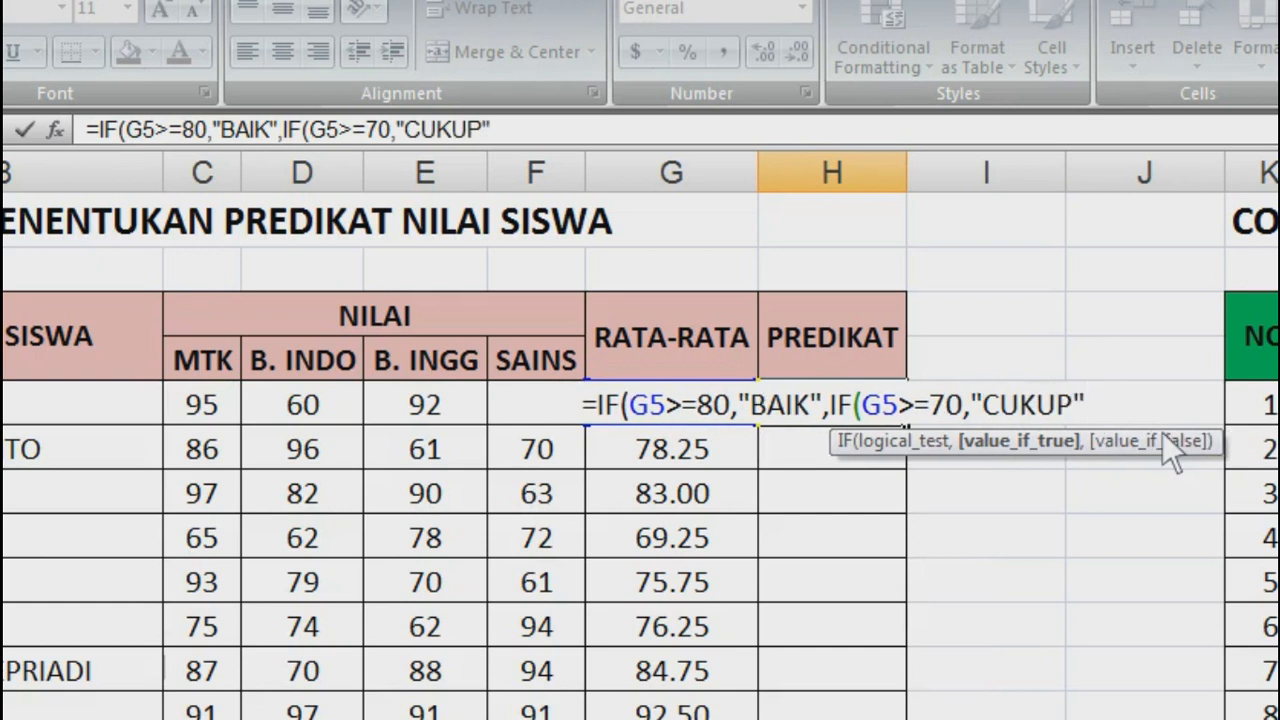
type(",")
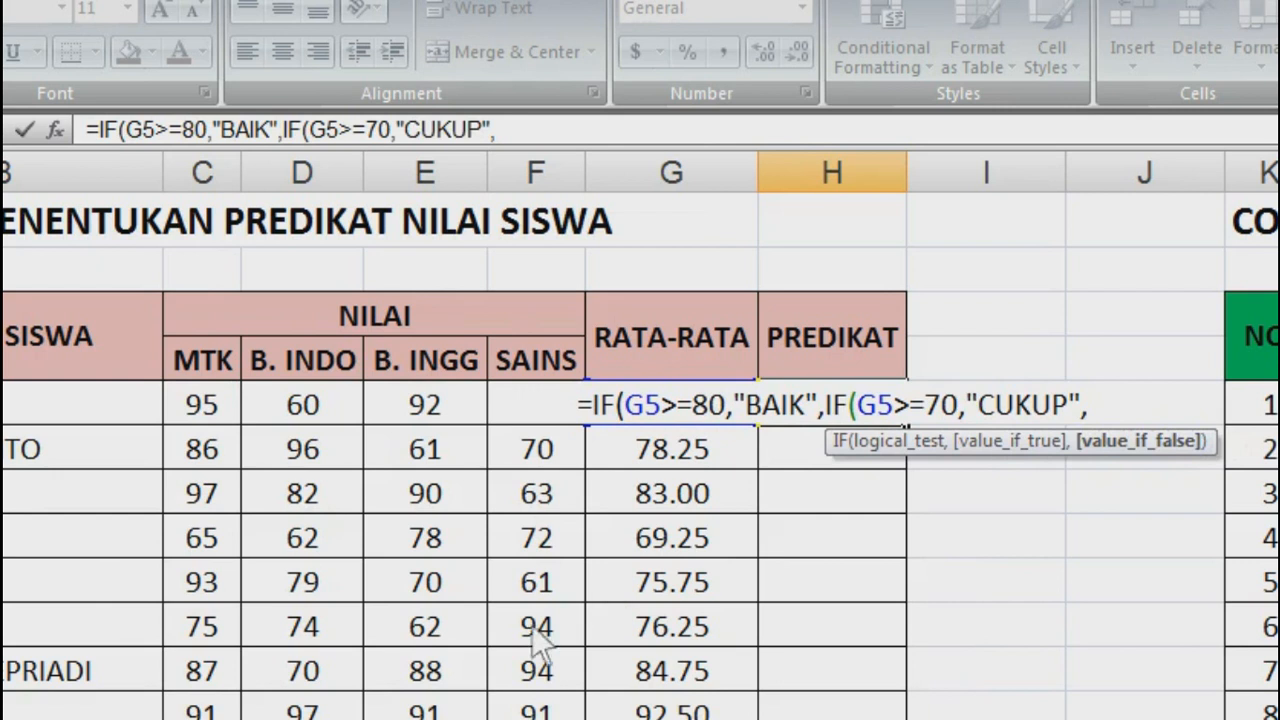
Step: Finish the nested IF with "KURANG" as its false value and enter the formula, accepting the proposed closing-parenthesis correction
scroll(440, 690, "down", 1)
scroll(440, 695, "down", 1)
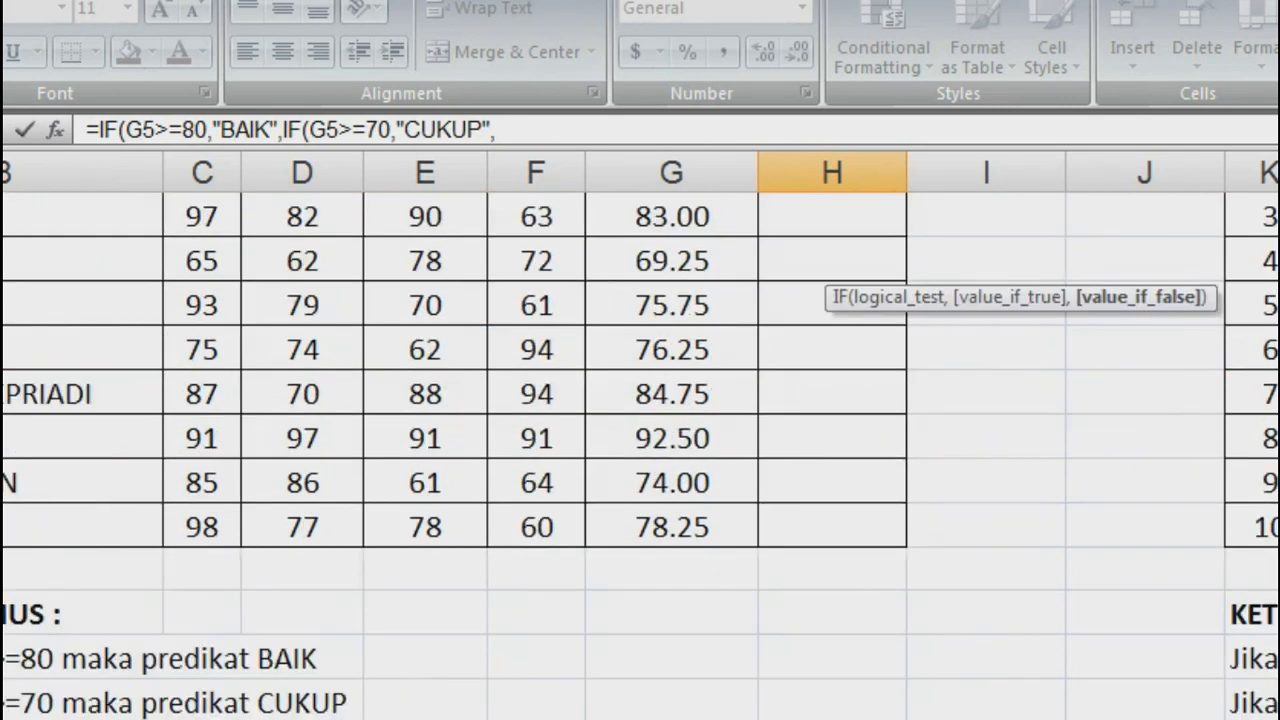
scroll(640, 456, "up", 2)
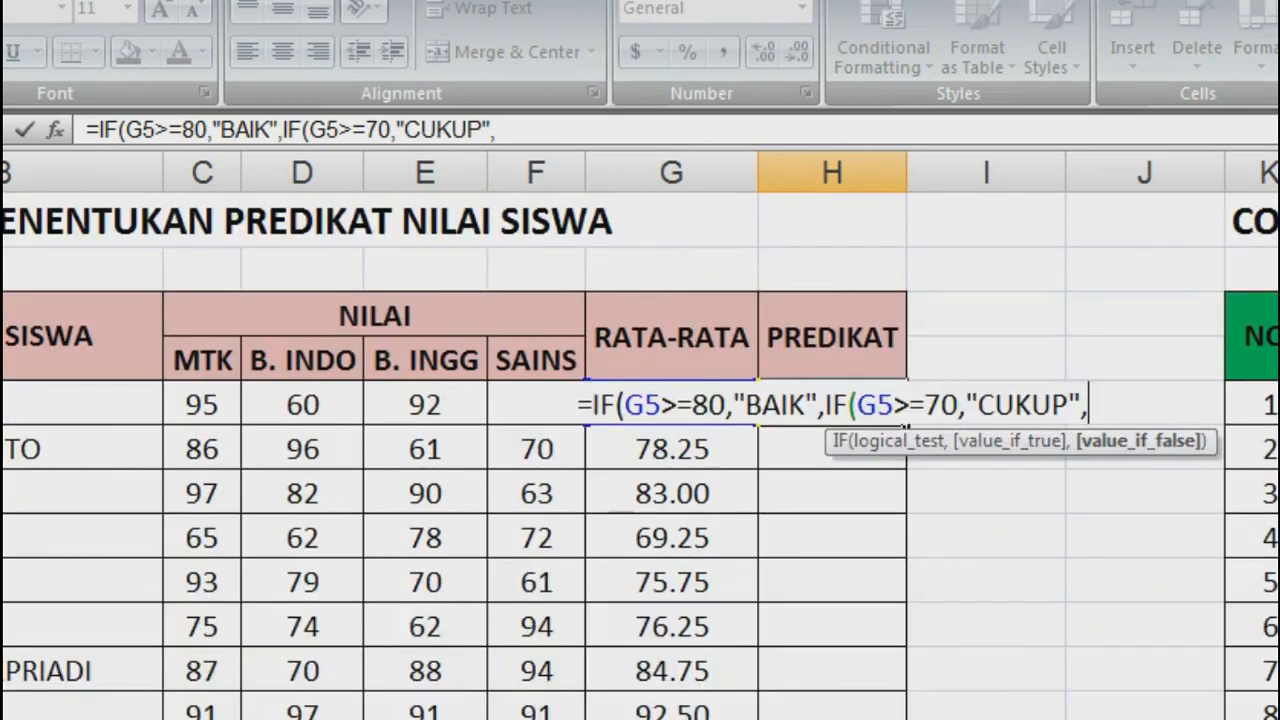
scroll(250, 700, "down", 3)
scroll(300, 660, "up", 3)
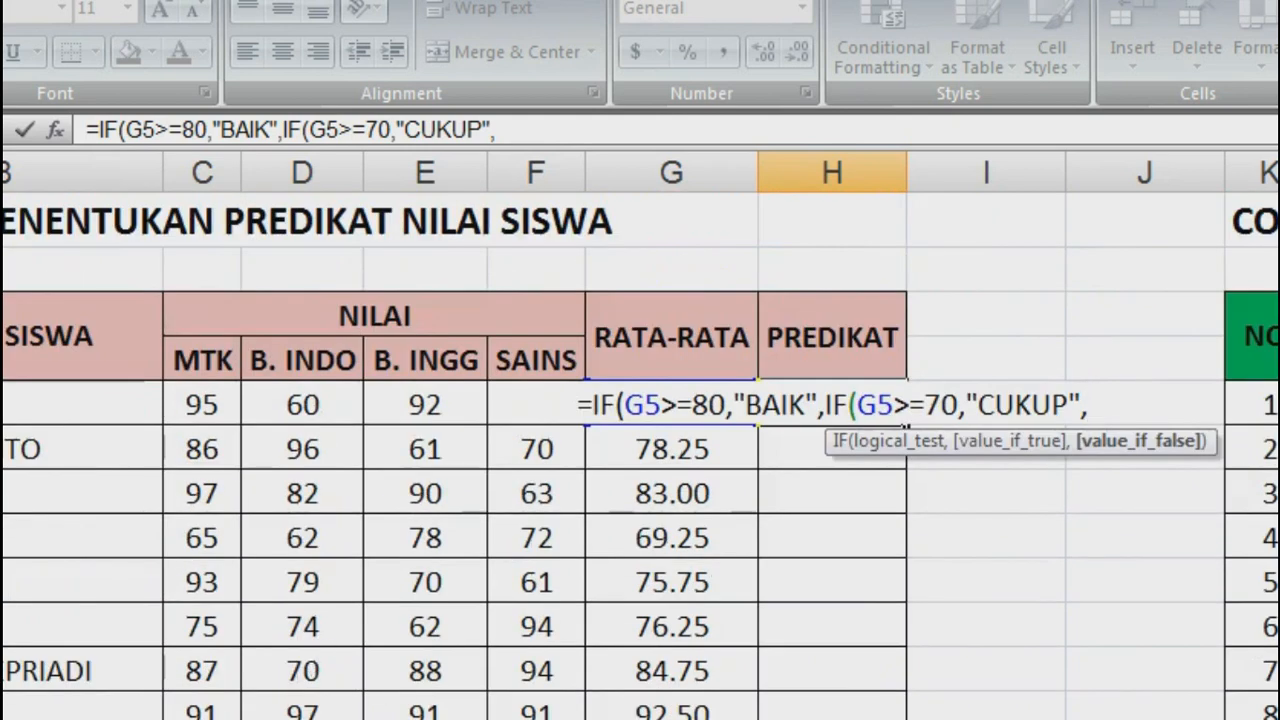
type("\"KUR")
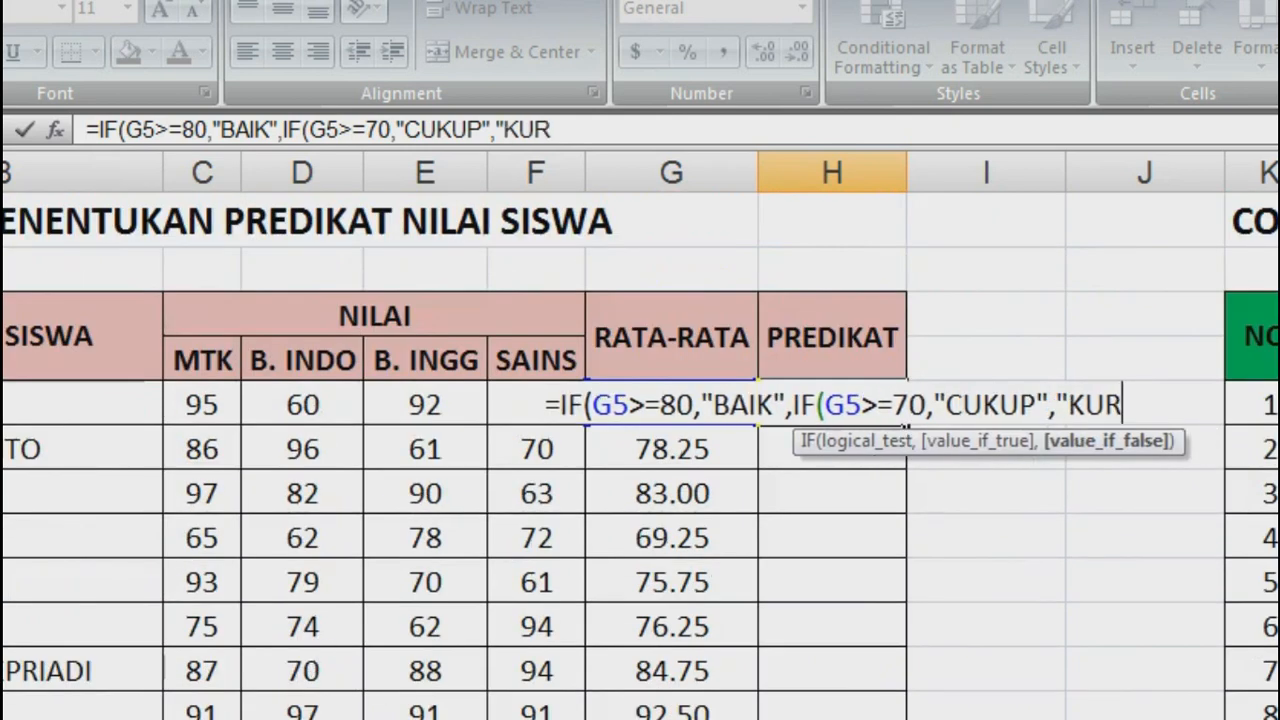
type("ANG\"")
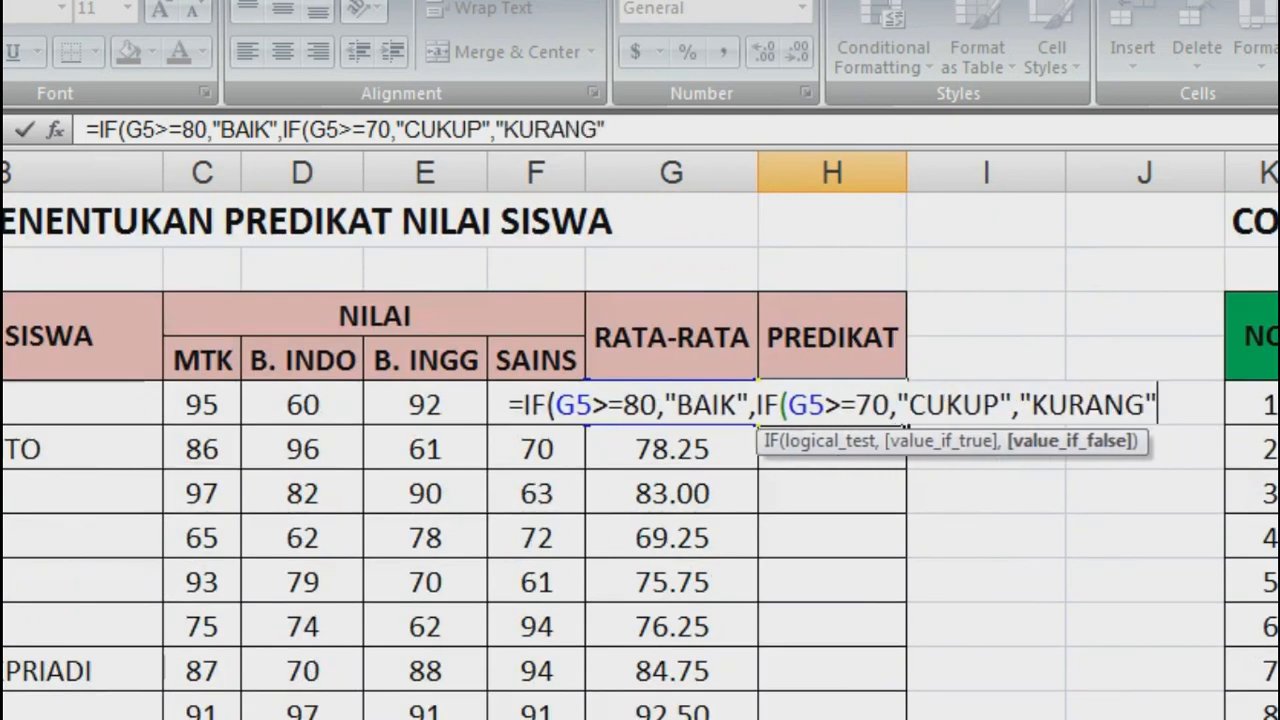
type(")")
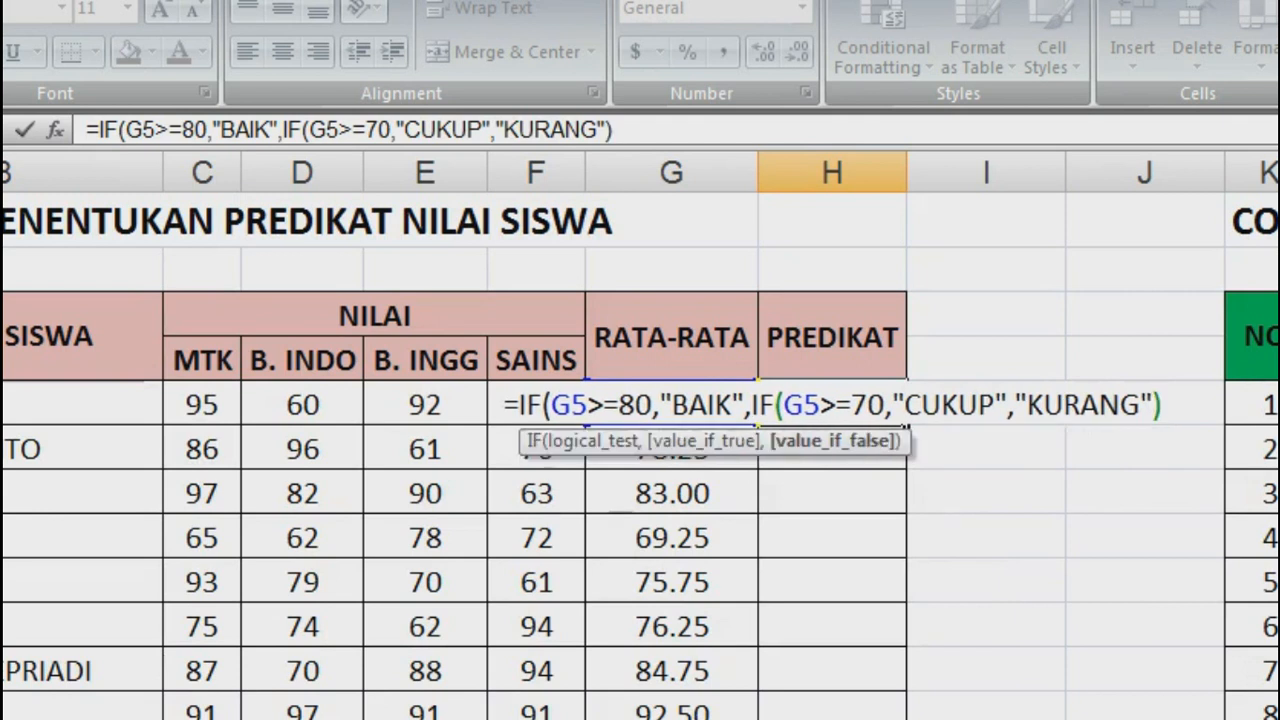
key("Return")
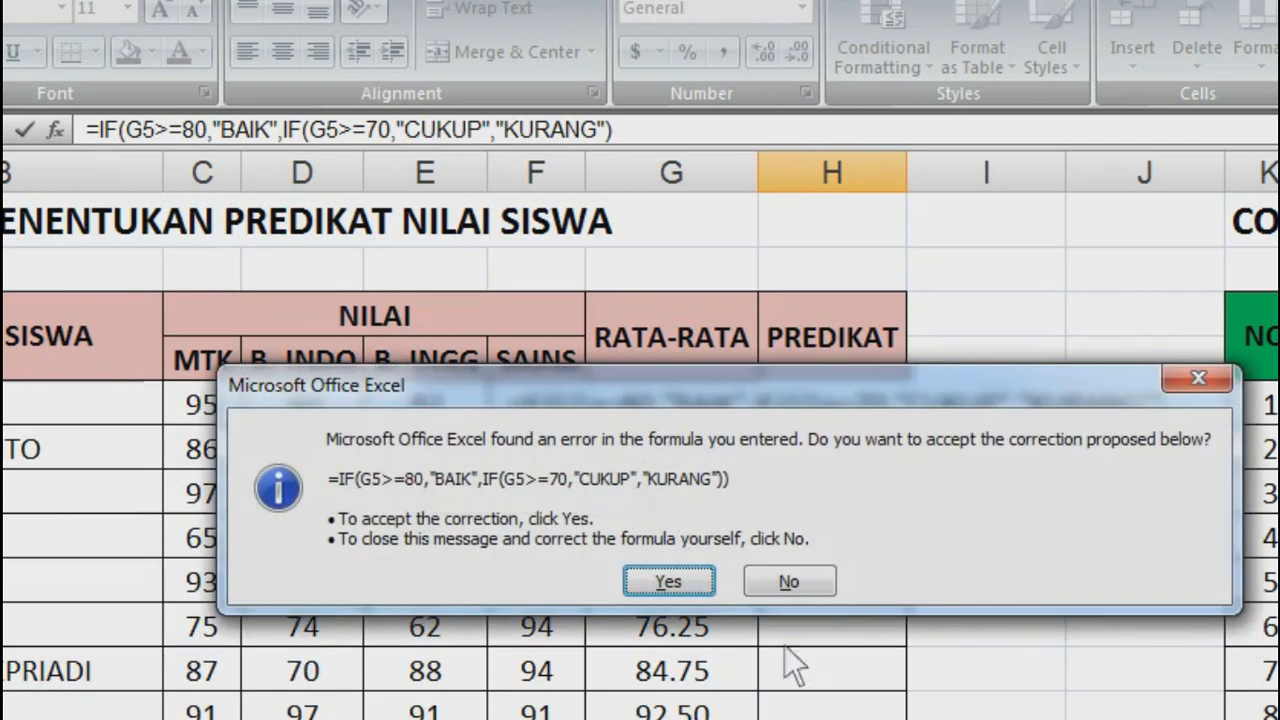
left_click(709, 582)
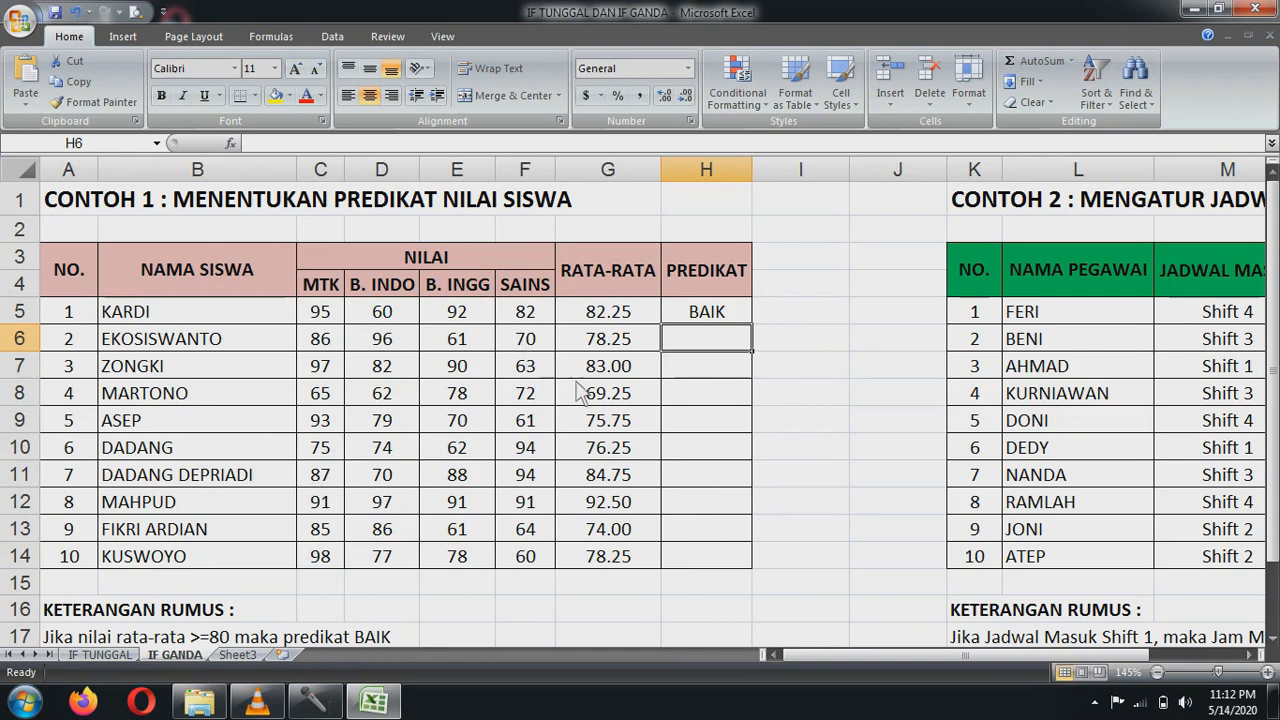
Step: Fill the PREDIKAT formula from H5 down the column through H14
left_click(740, 320)
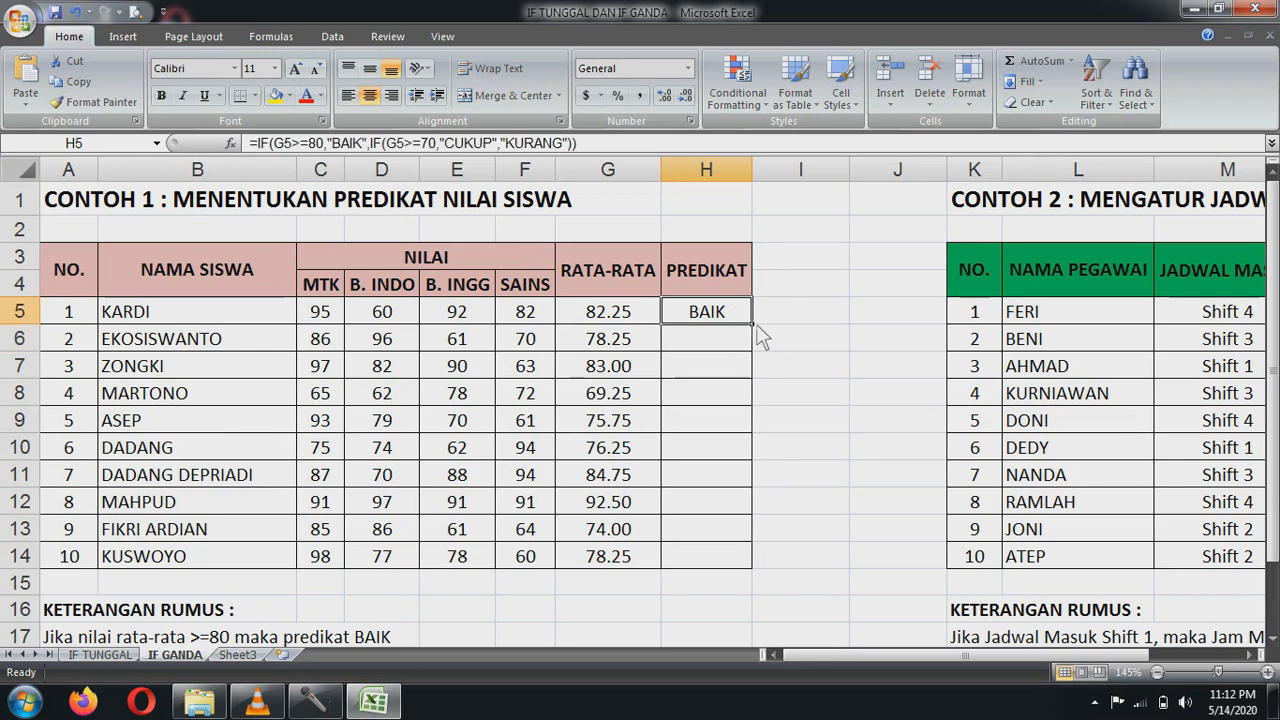
double_click(756, 325)
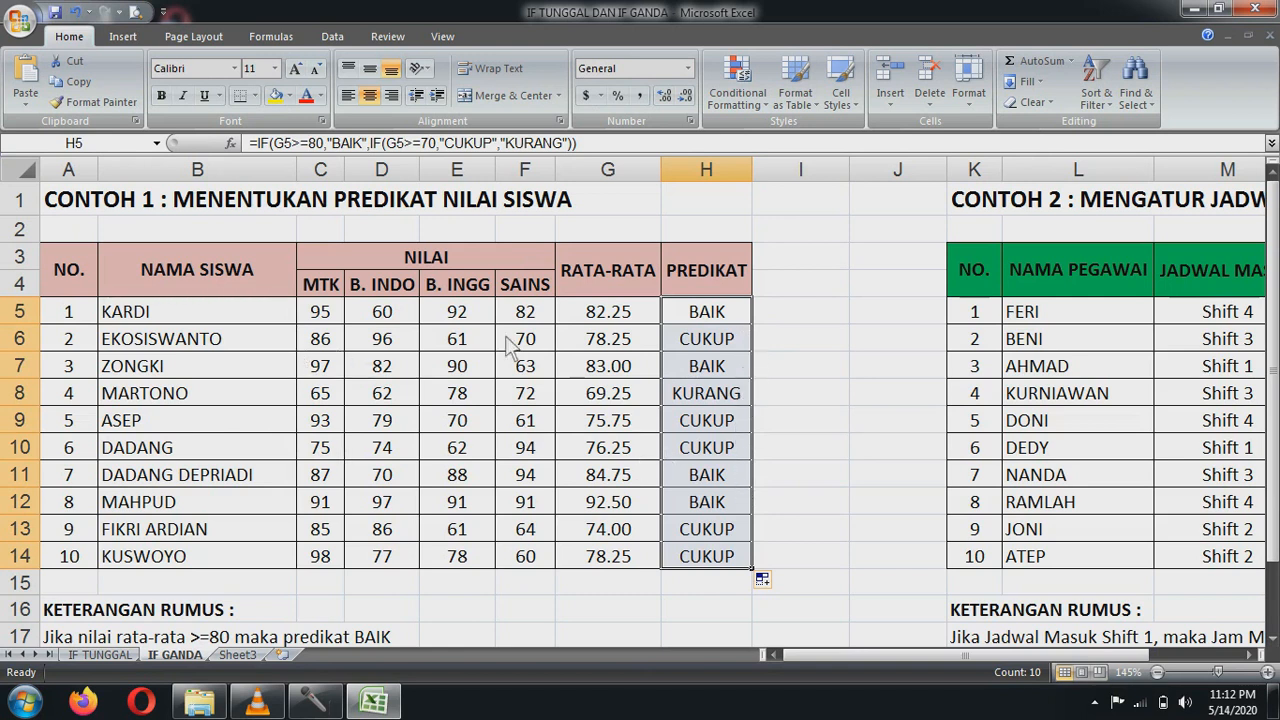
Step: Change the B. INDO score in D8 to 90 to test the PREDIKAT formula
left_click(390, 318)
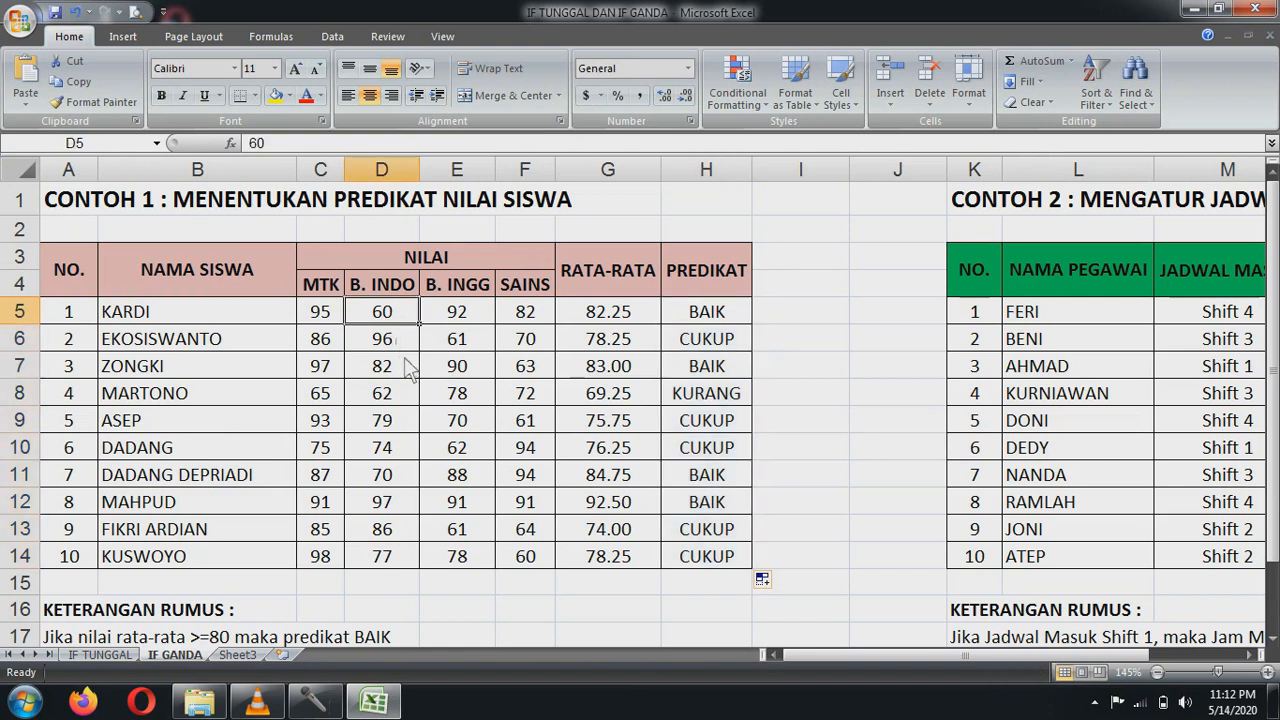
left_click(388, 398)
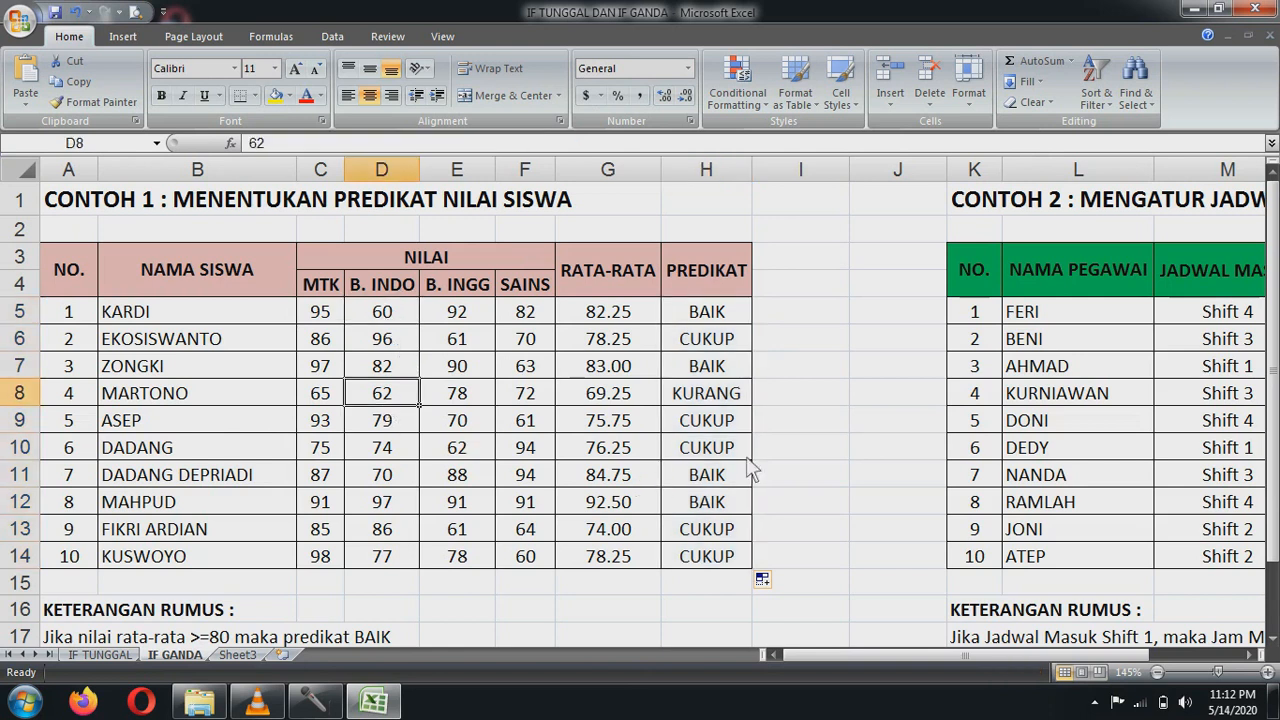
type("90")
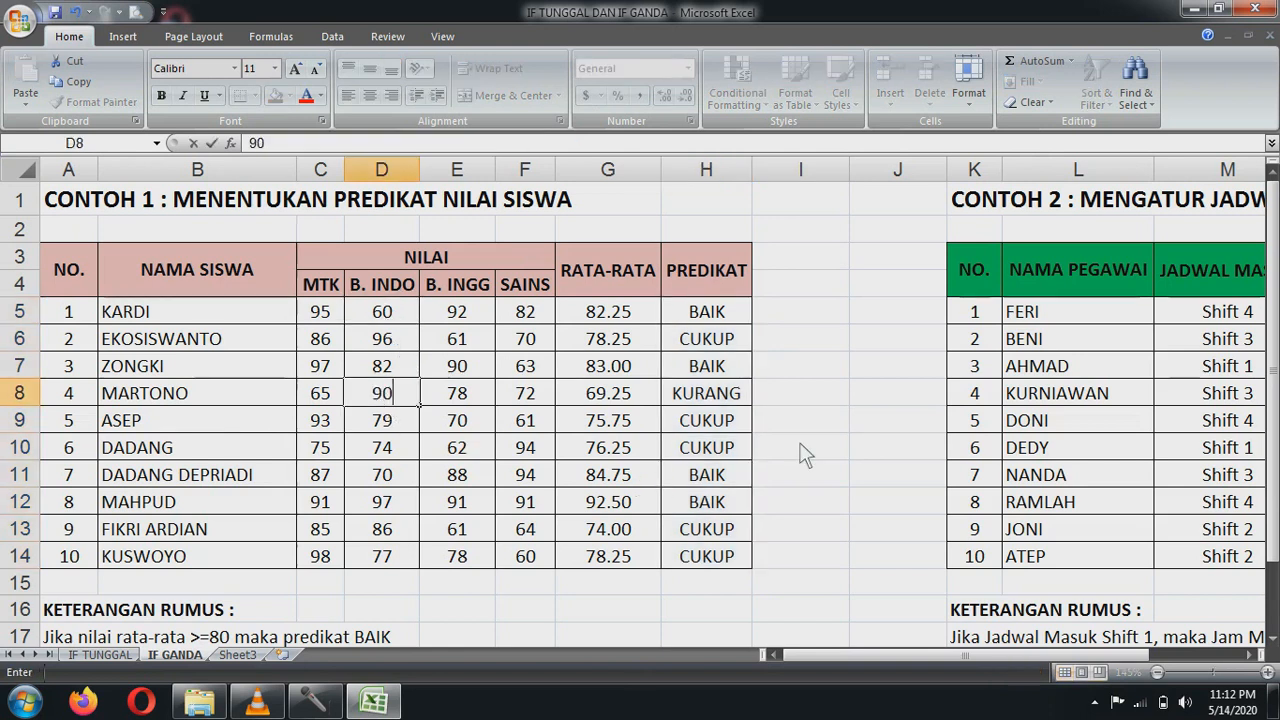
key("Return")
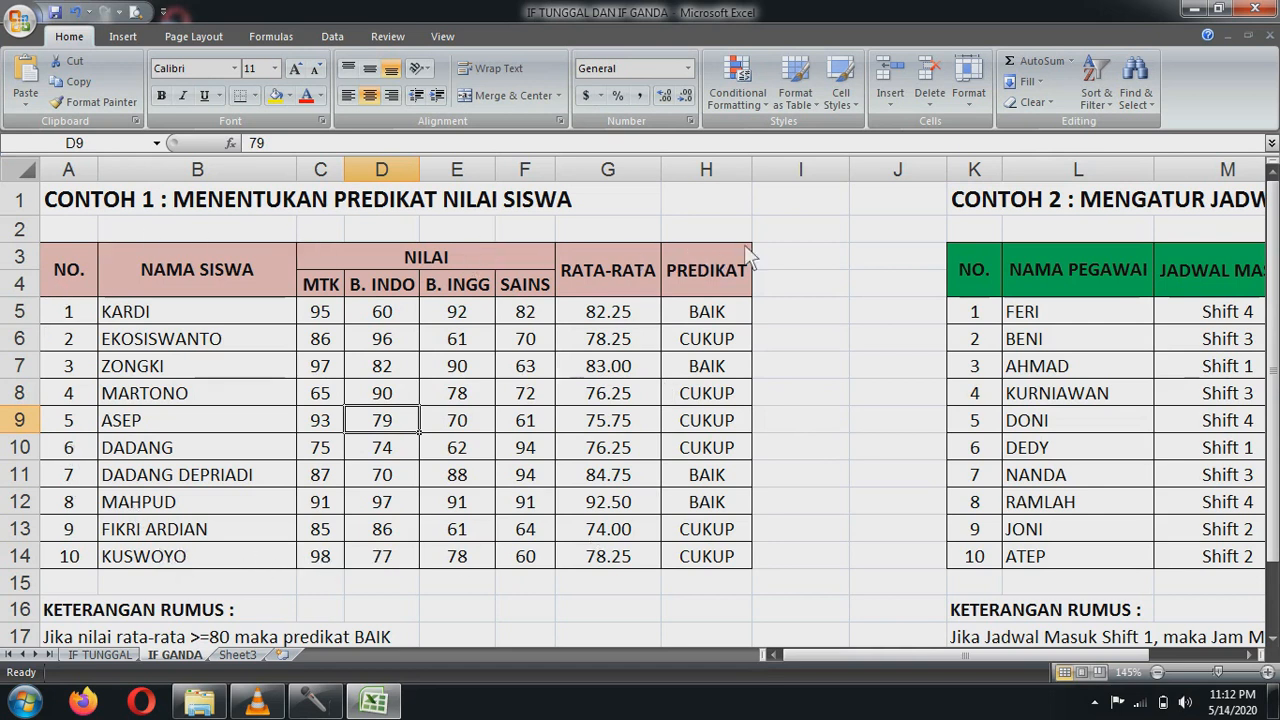
Step: Compare the PREDIKAT results with the KETERANGAN RUMUS rules below the student score table
scroll(557, 556, "down", 2)
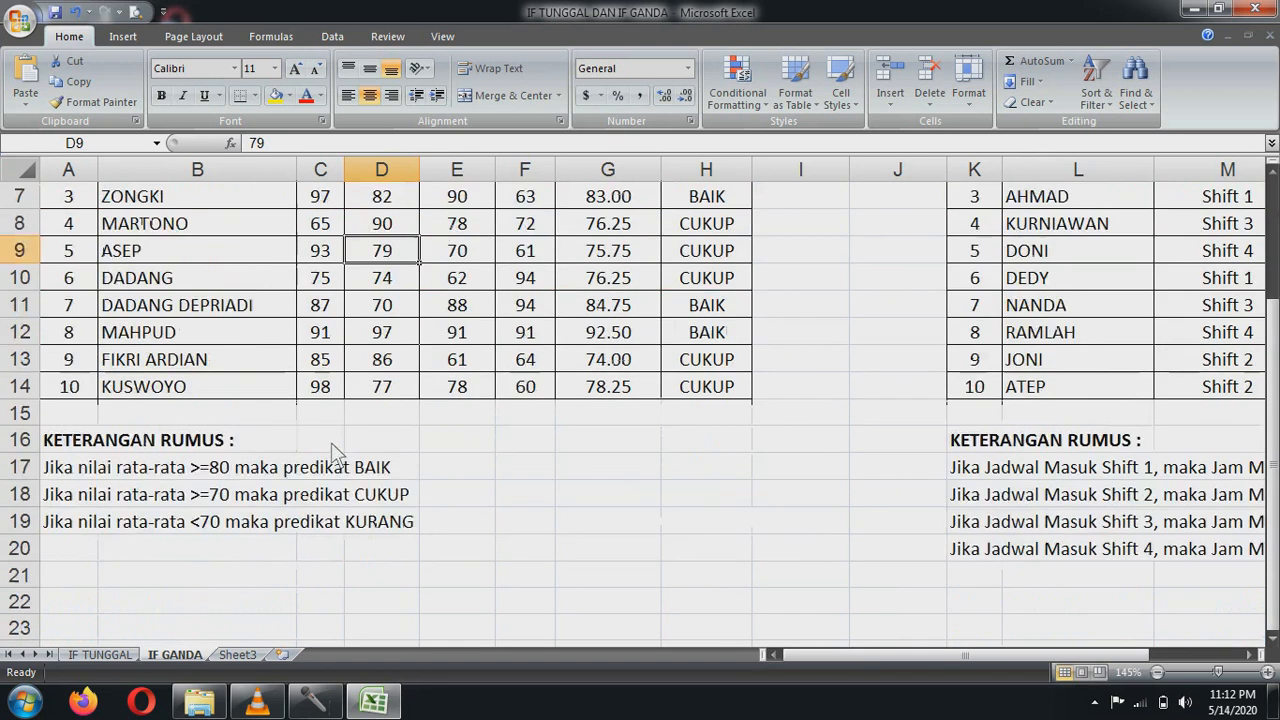
scroll(335, 452, "down", 1)
scroll(545, 418, "up", 1)
scroll(540, 415, "up", 1)
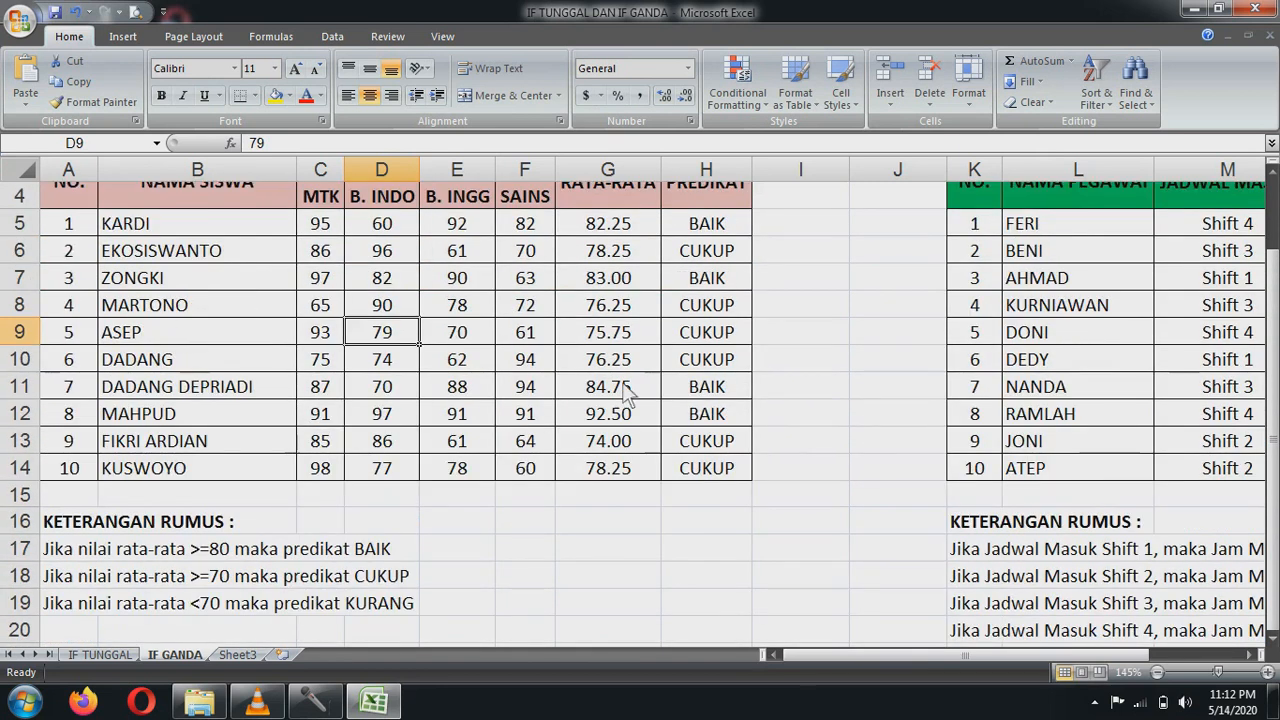
scroll(260, 391, "up", 1)
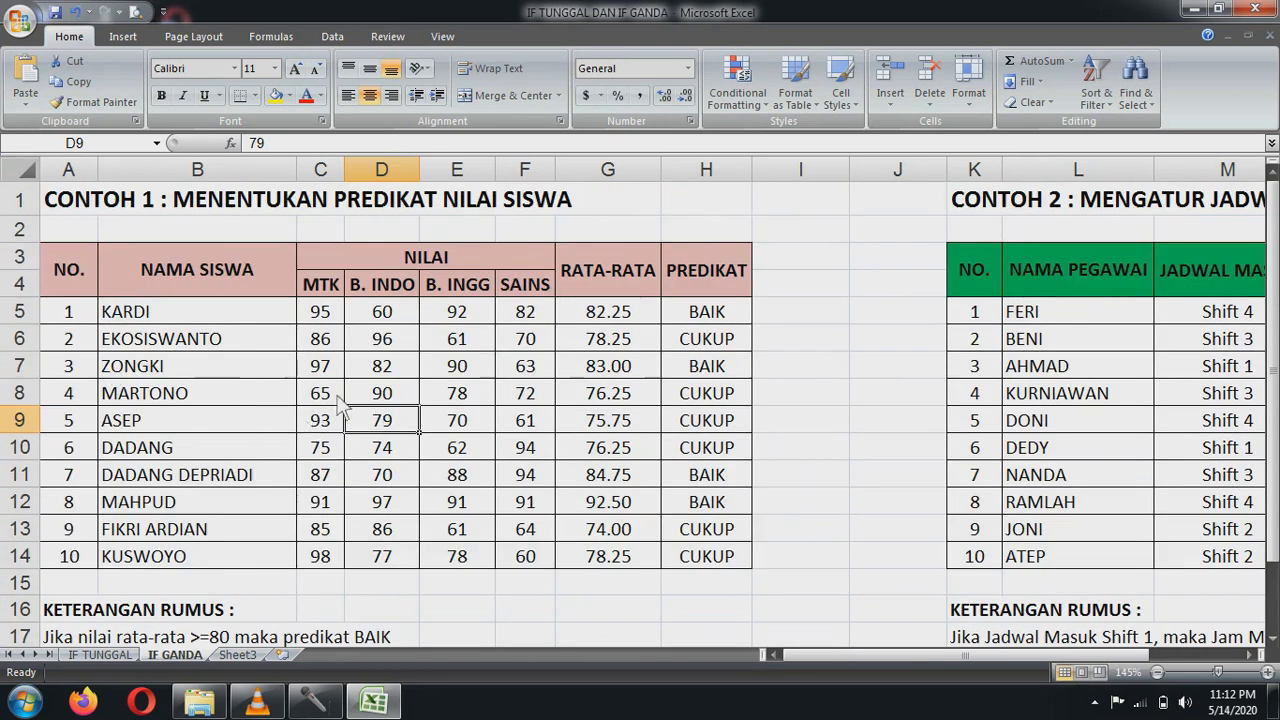
scroll(205, 410, "down", 1)
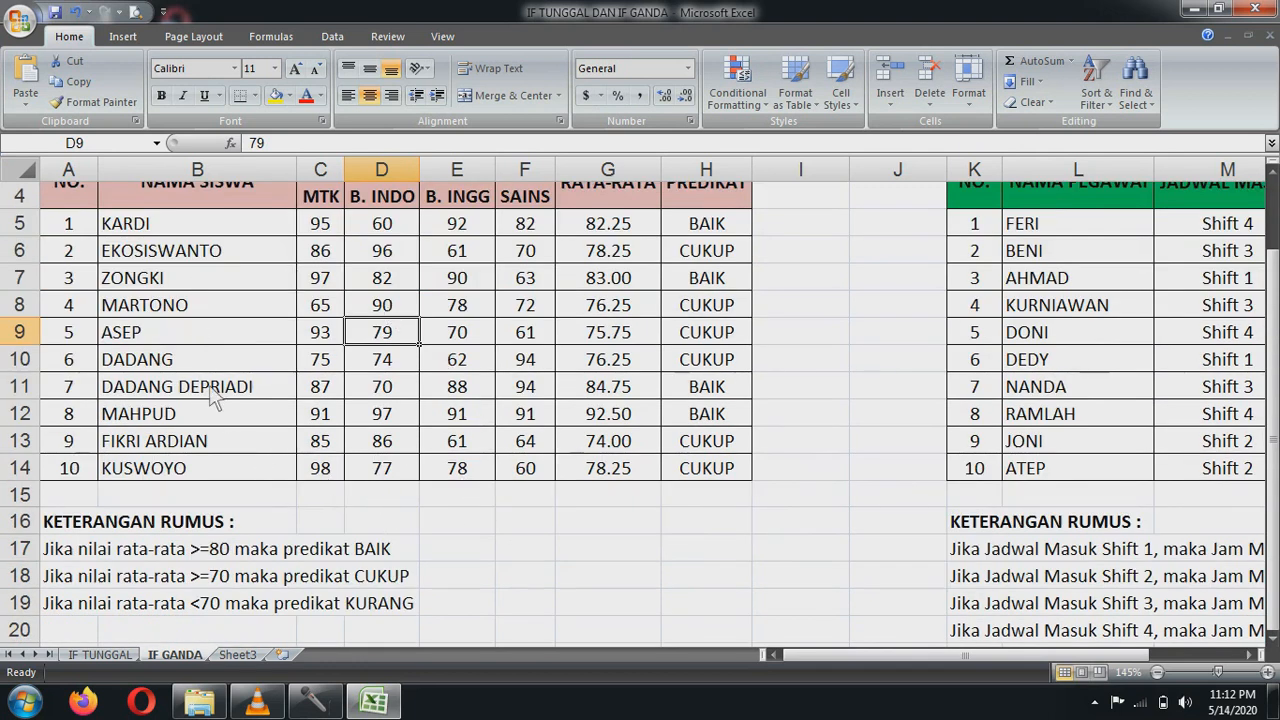
scroll(212, 395, "up", 1)
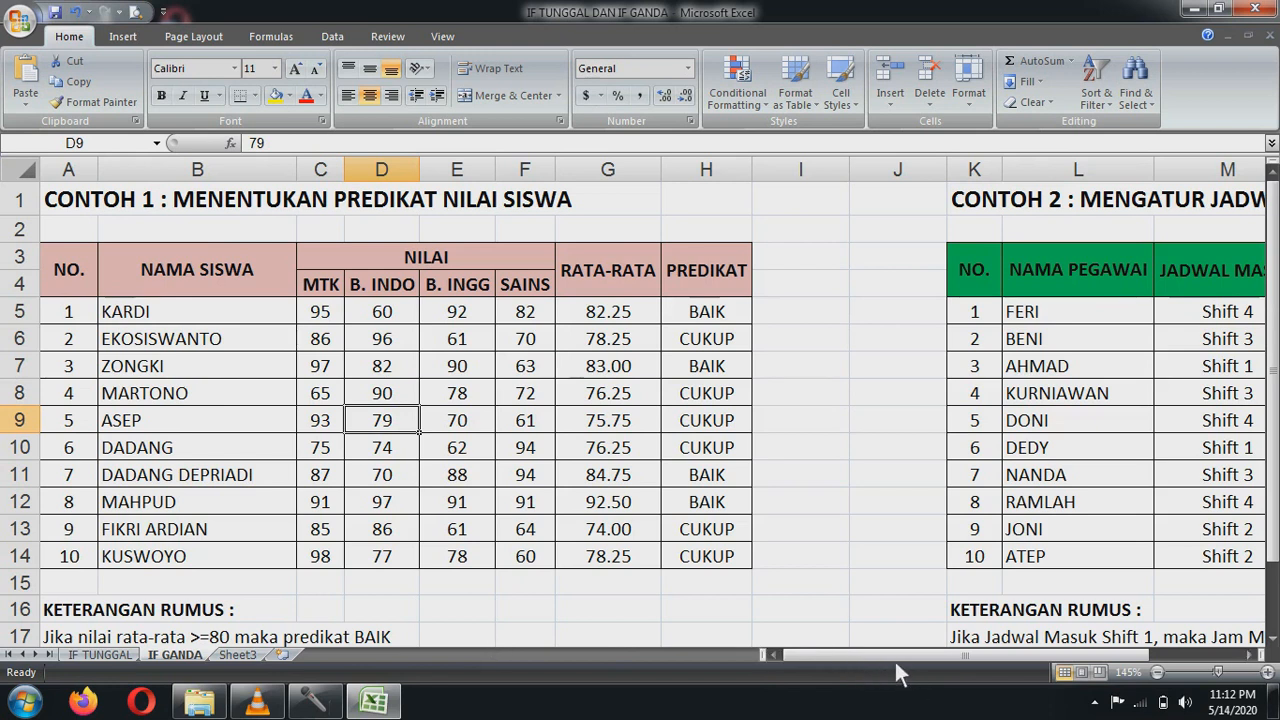
Step: Examine the CONTOH 2 work schedule table and the rules beneath it
left_click_drag(921, 652, 1029, 645)
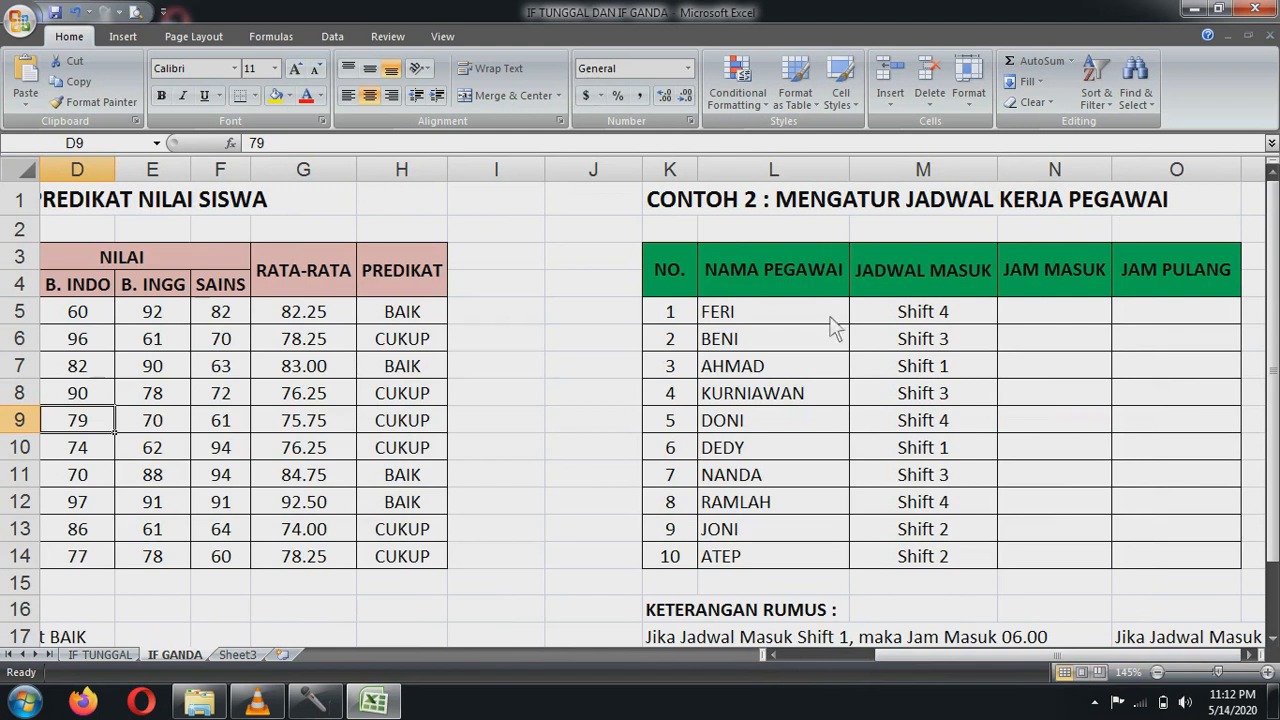
scroll(851, 366, "down", 2)
scroll(851, 366, "up", 2)
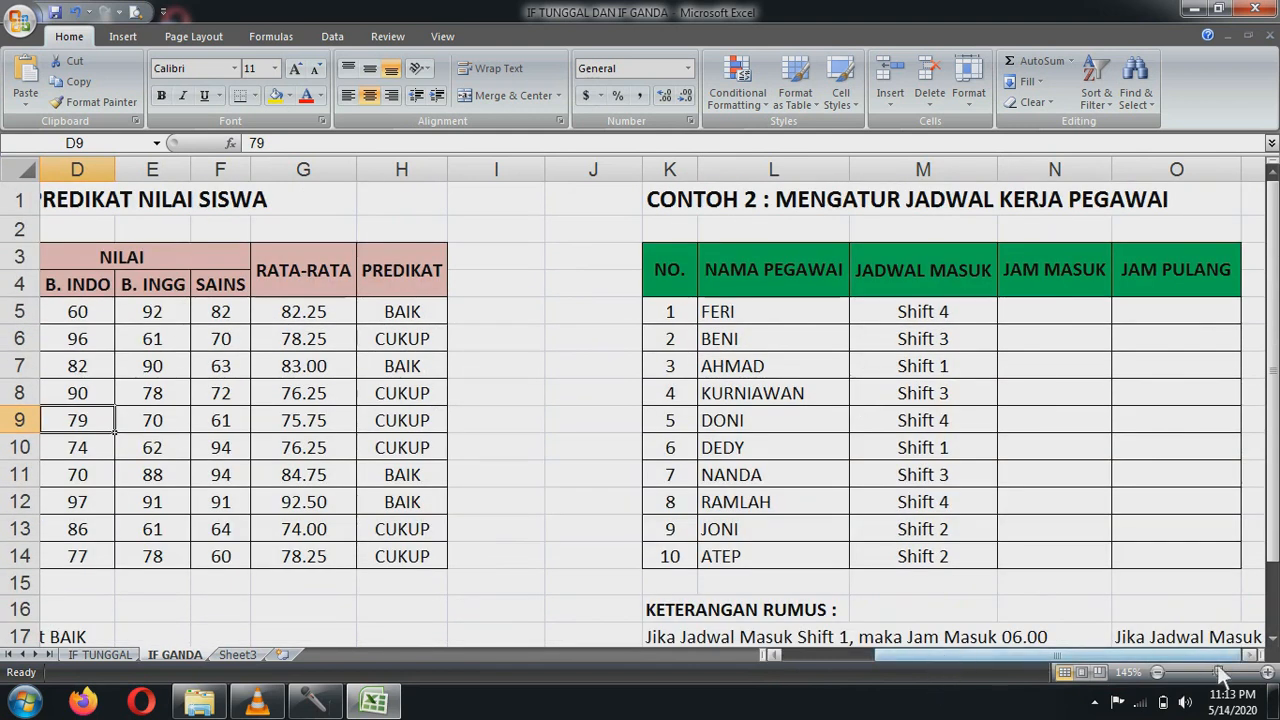
left_click(1249, 655)
left_click(1249, 655)
left_click(1249, 655)
scroll(988, 520, "down", 2)
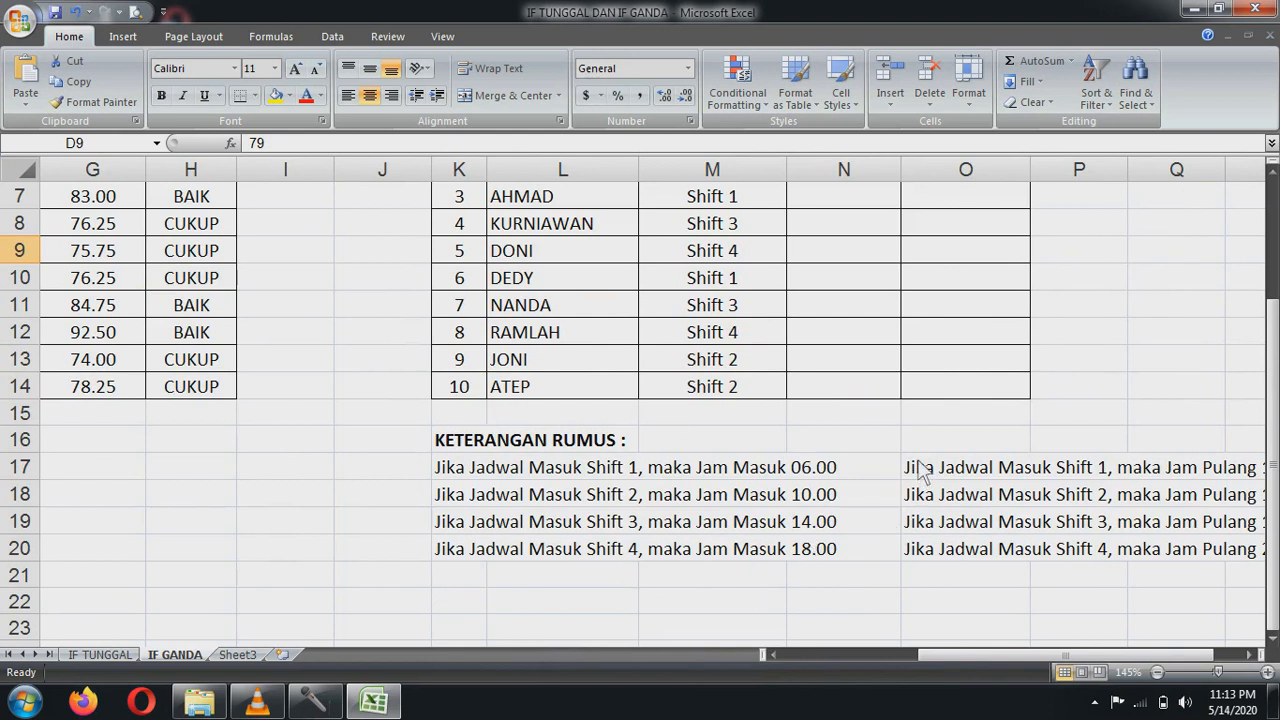
scroll(633, 378, "up", 2)
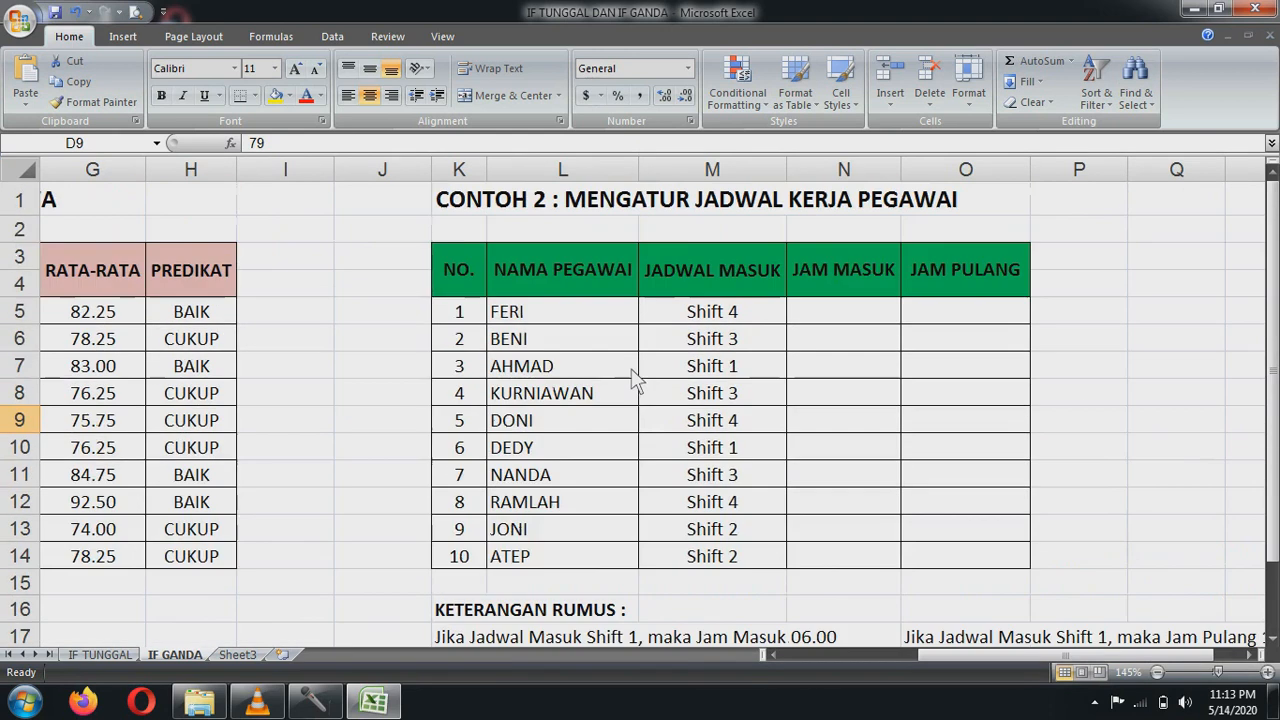
Step: Read which JAM MASUK and JAM PULANG the KETERANGAN RUMUS assigns to each shift in JADWAL MASUK
scroll(690, 440, "down", 1)
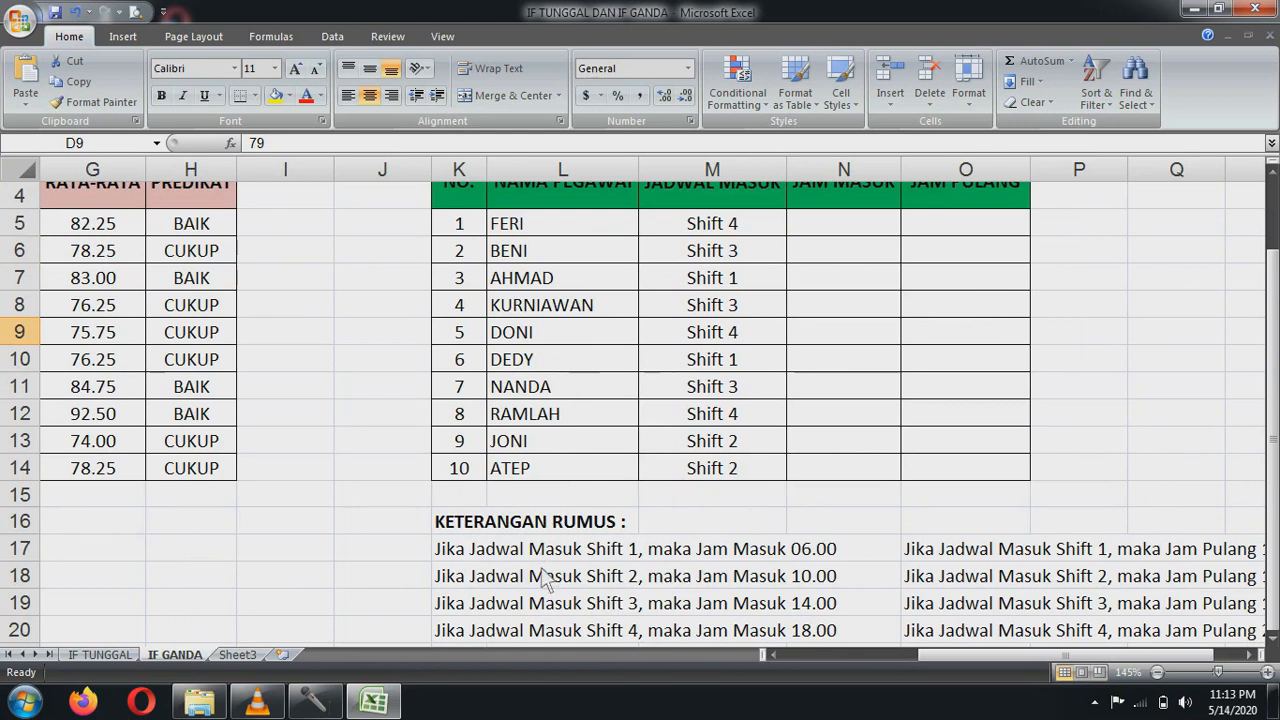
scroll(820, 323, "up", 1)
scroll(677, 409, "down", 1)
scroll(677, 412, "up", 1)
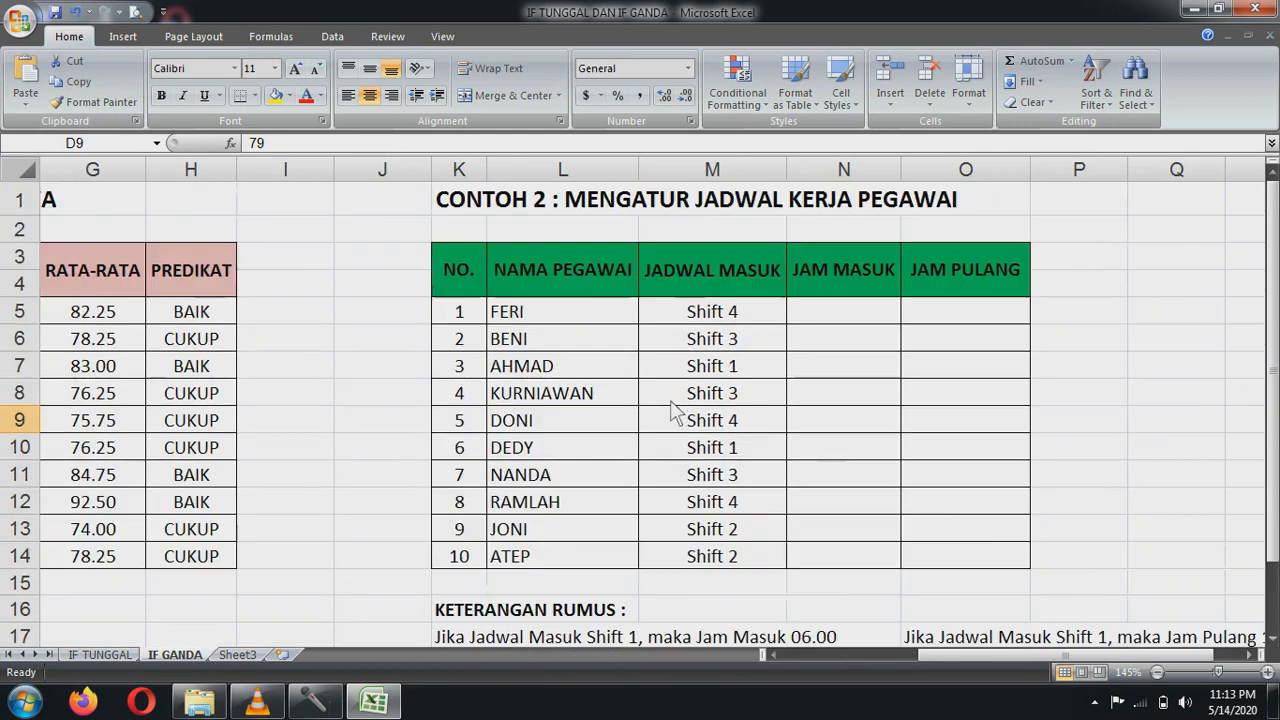
scroll(703, 502, "down", 2)
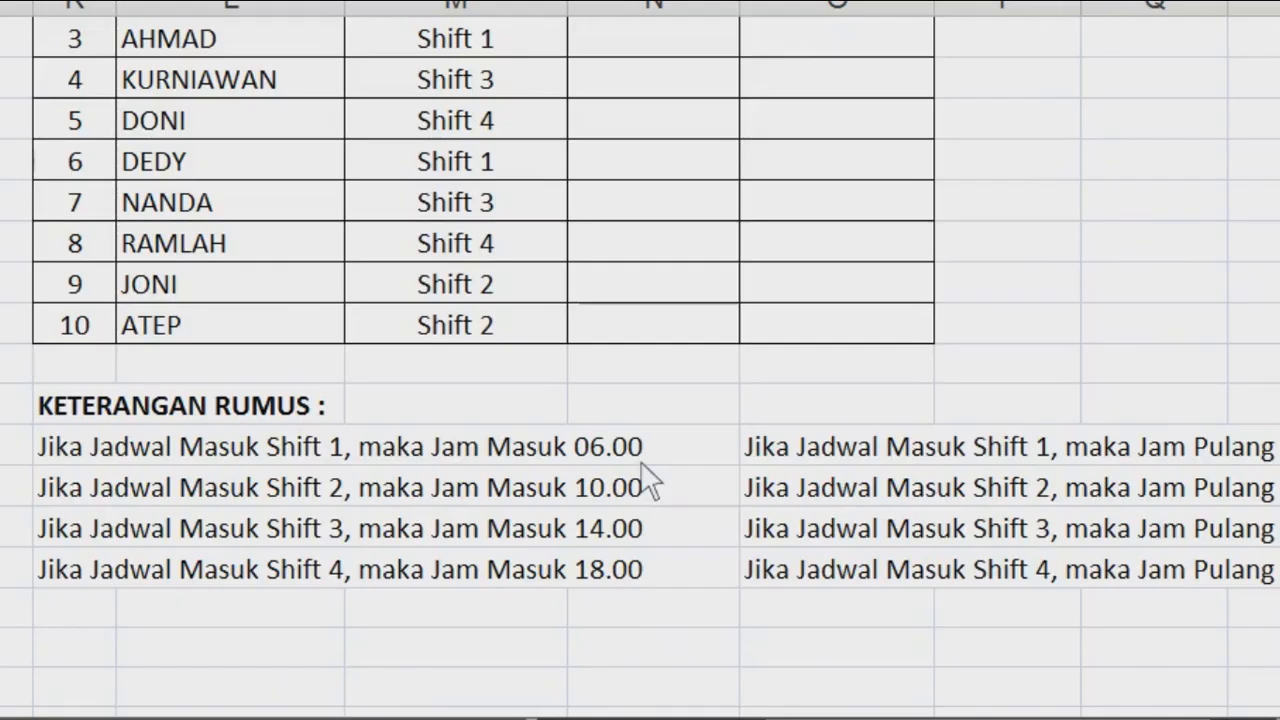
scroll(677, 503, "up", 2)
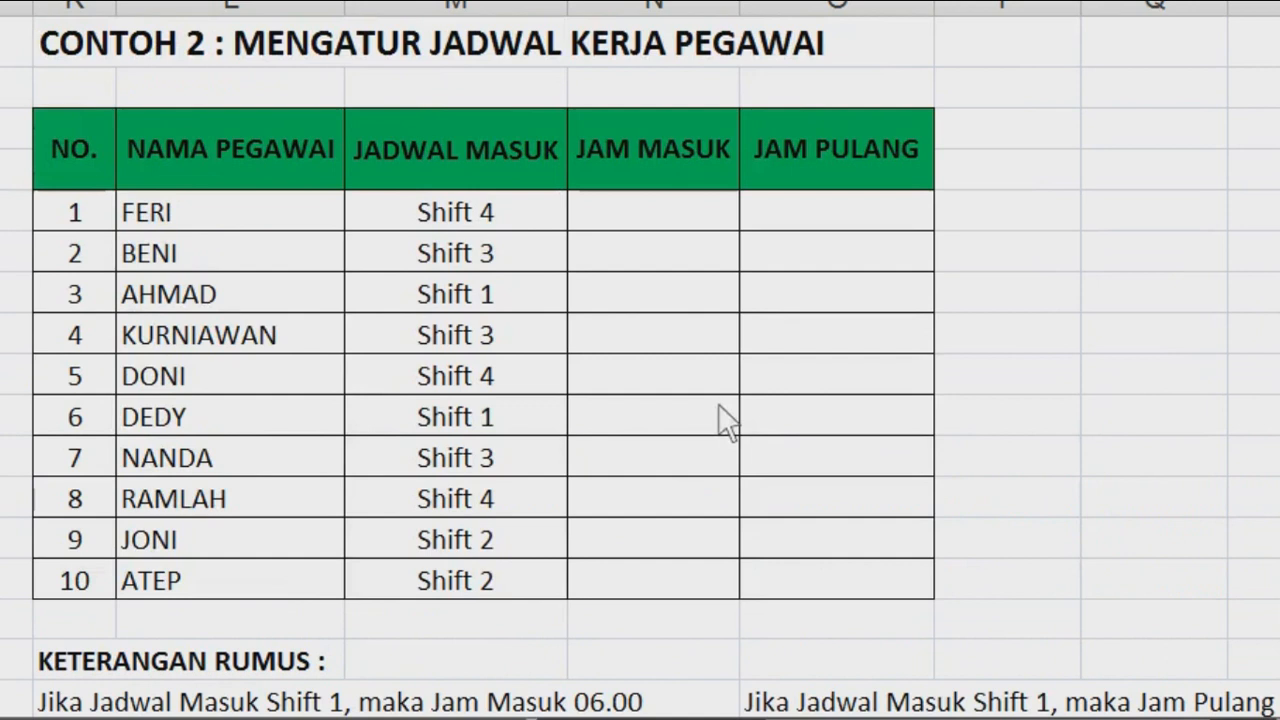
scroll(470, 420, "down", 1)
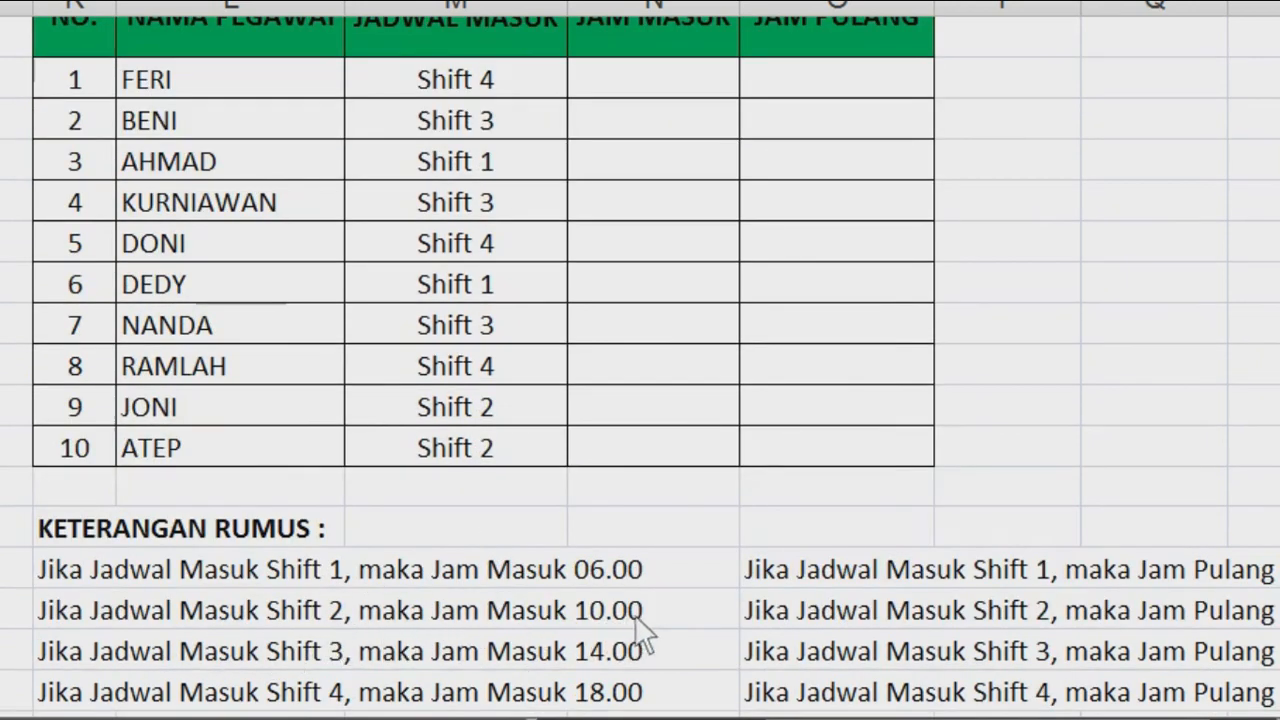
scroll(430, 620, "down", 1)
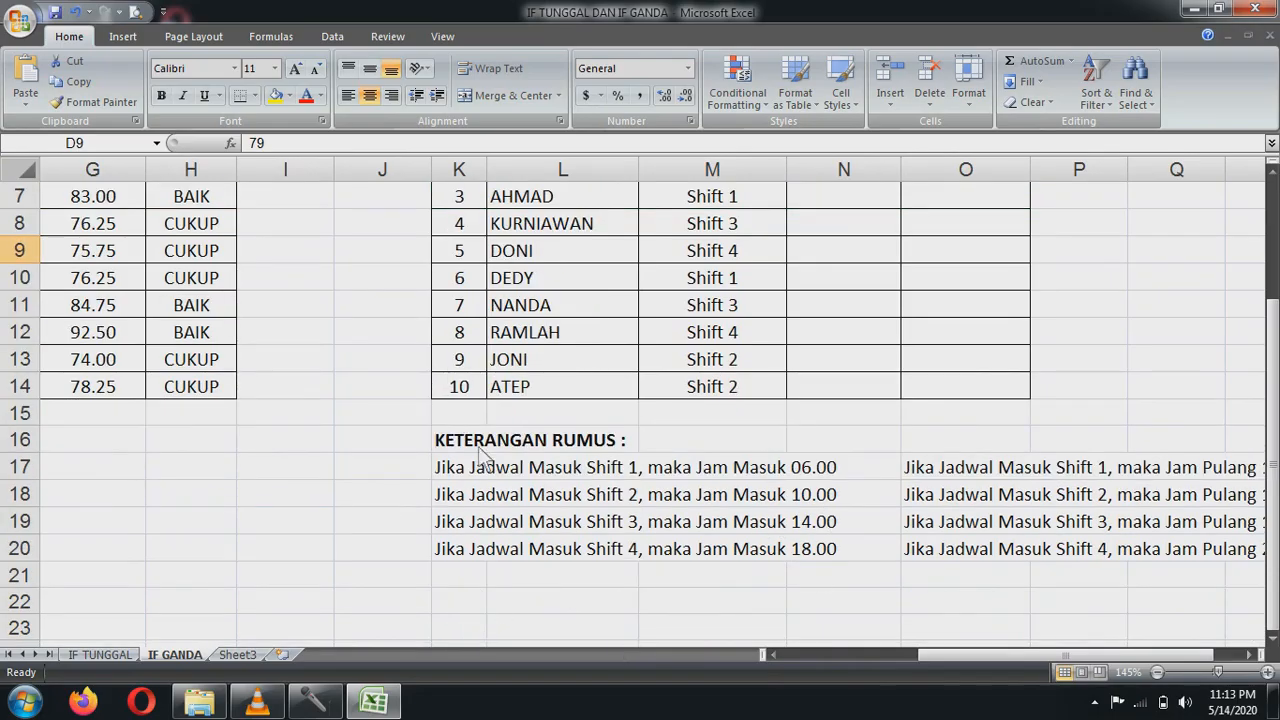
scroll(760, 520, "up", 1)
scroll(760, 520, "up", 1)
scroll(809, 494, "down", 2)
scroll(888, 465, "up", 1)
scroll(860, 320, "up", 1)
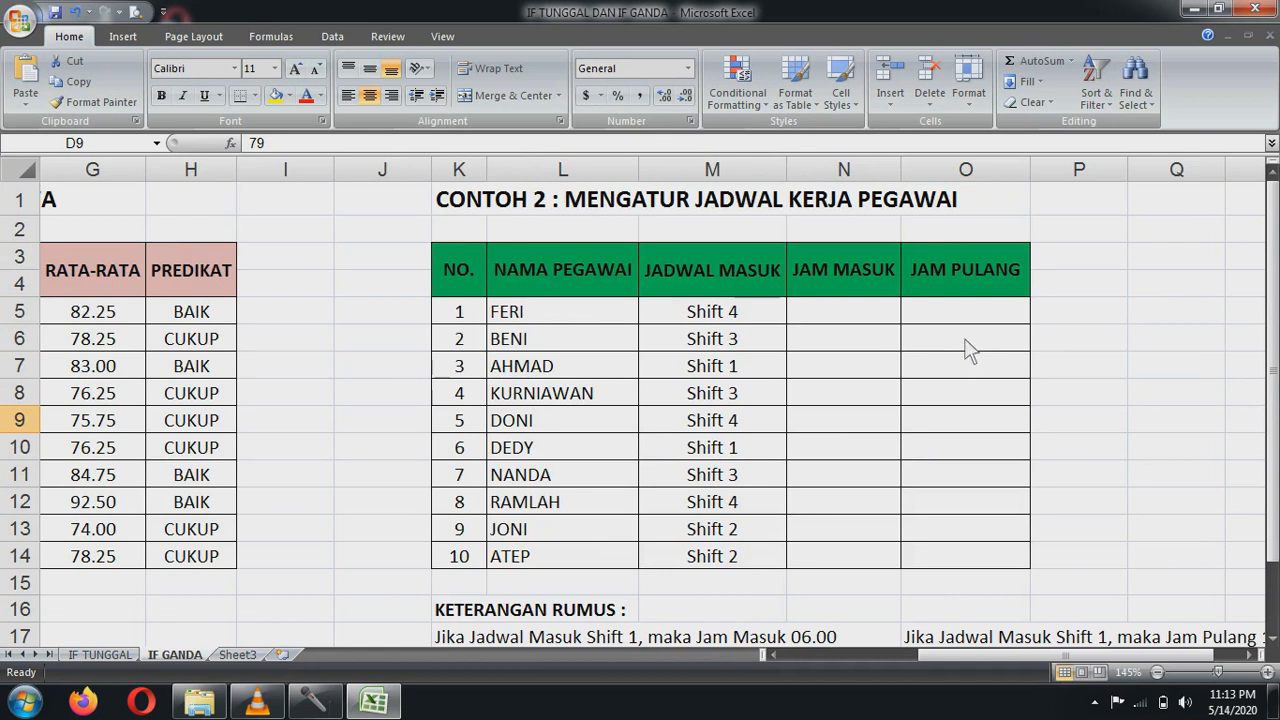
scroll(864, 320, "down", 1)
scroll(876, 290, "up", 1)
Step: Start an IF formula in JAM MASUK cell N5 with M5 as the tested cell, so that it reads =IF(M5=
left_click(890, 316)
type("=I")
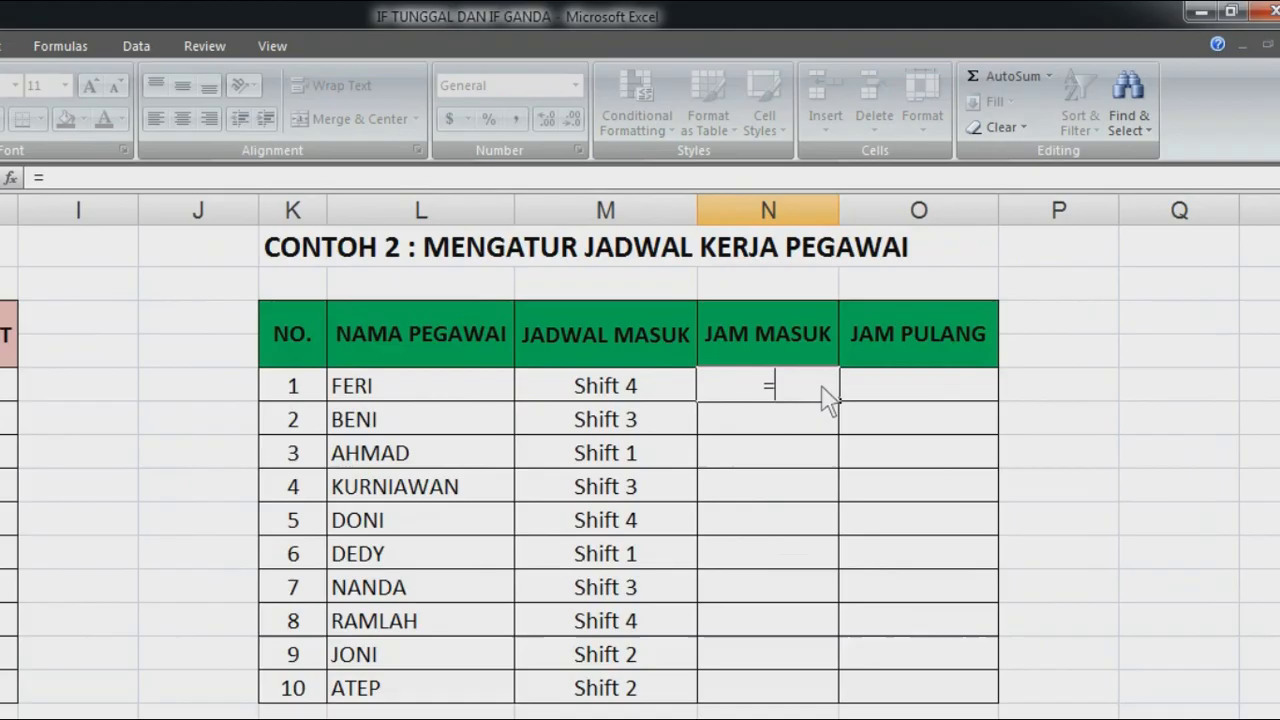
type("F(")
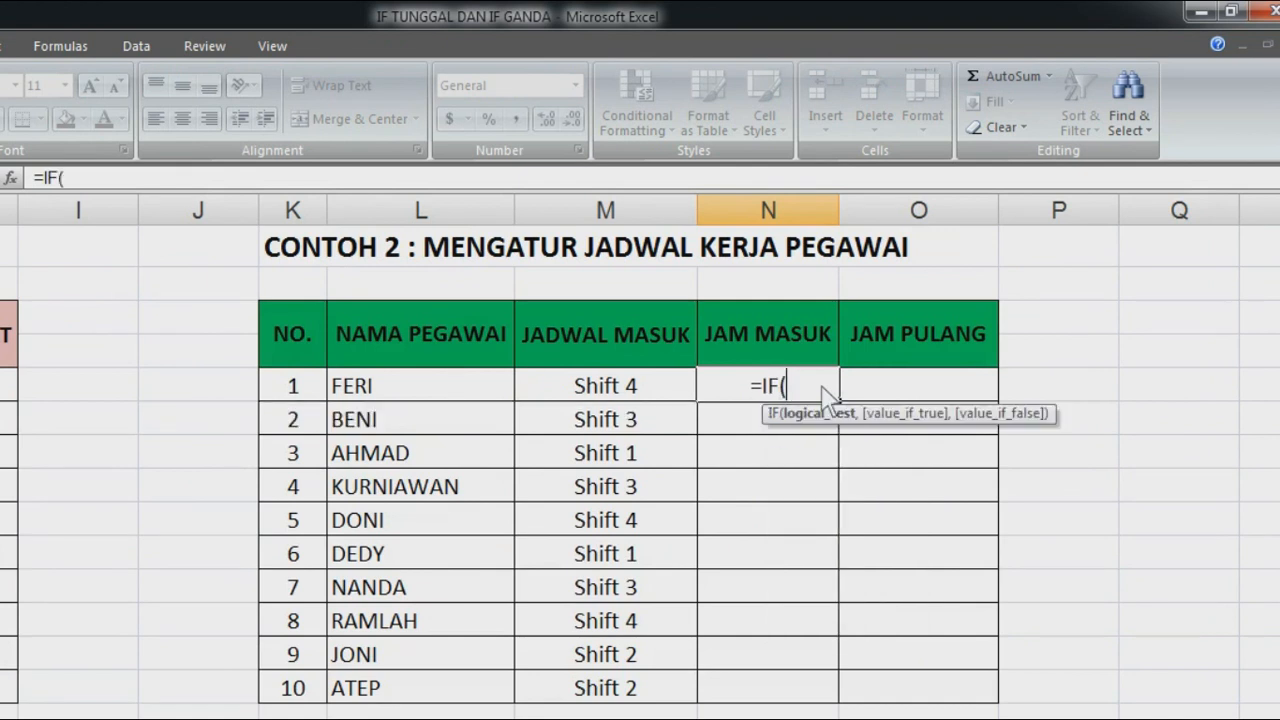
left_click(622, 397)
scroll(658, 495, "down", 1)
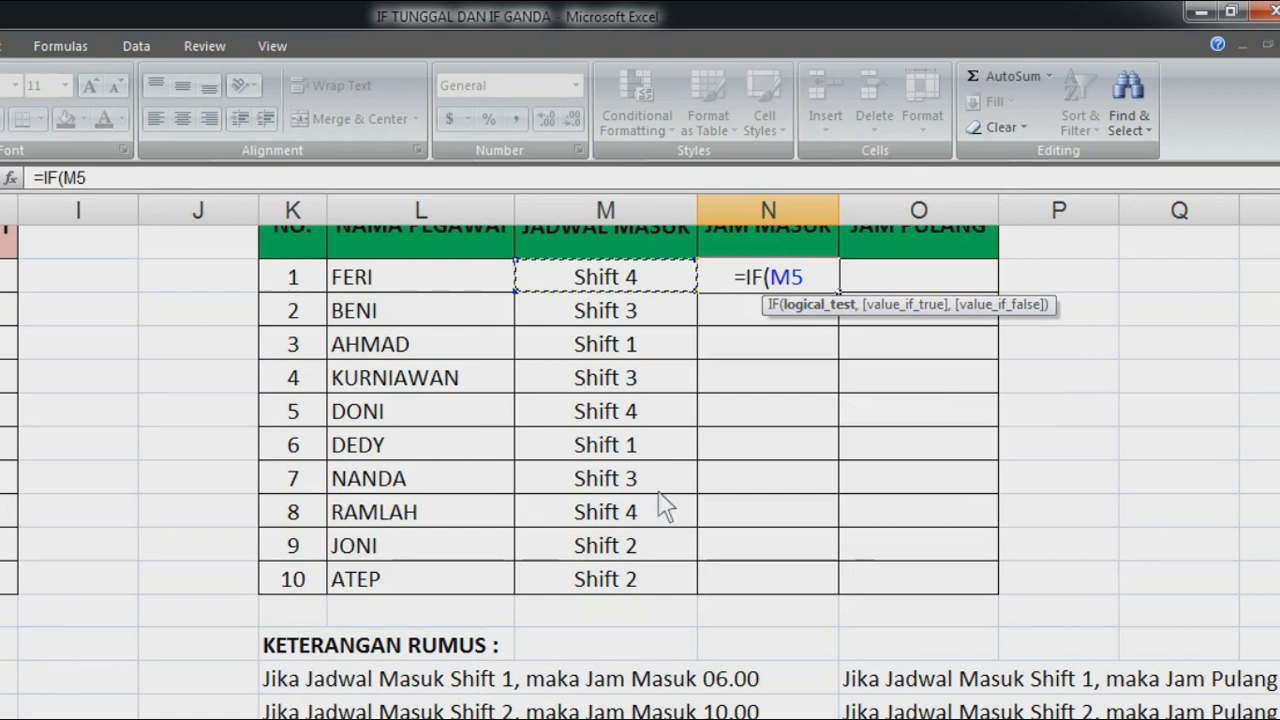
type("=")
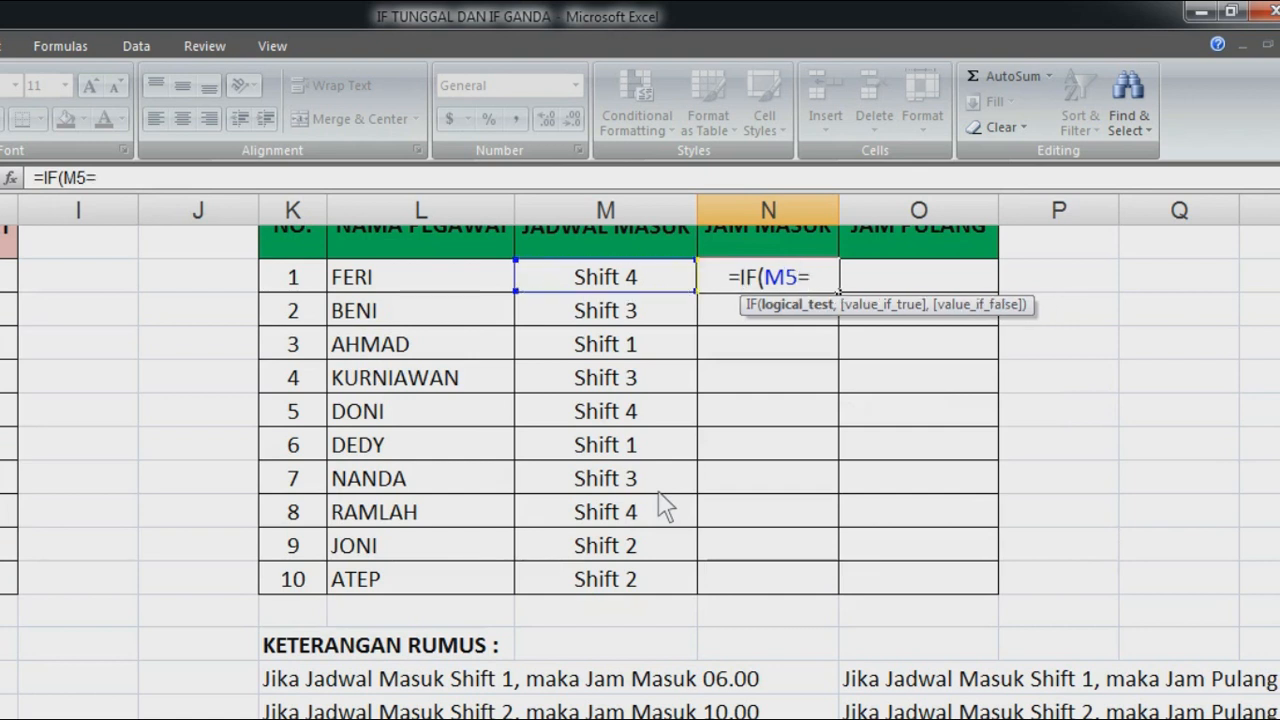
type("SHIT")
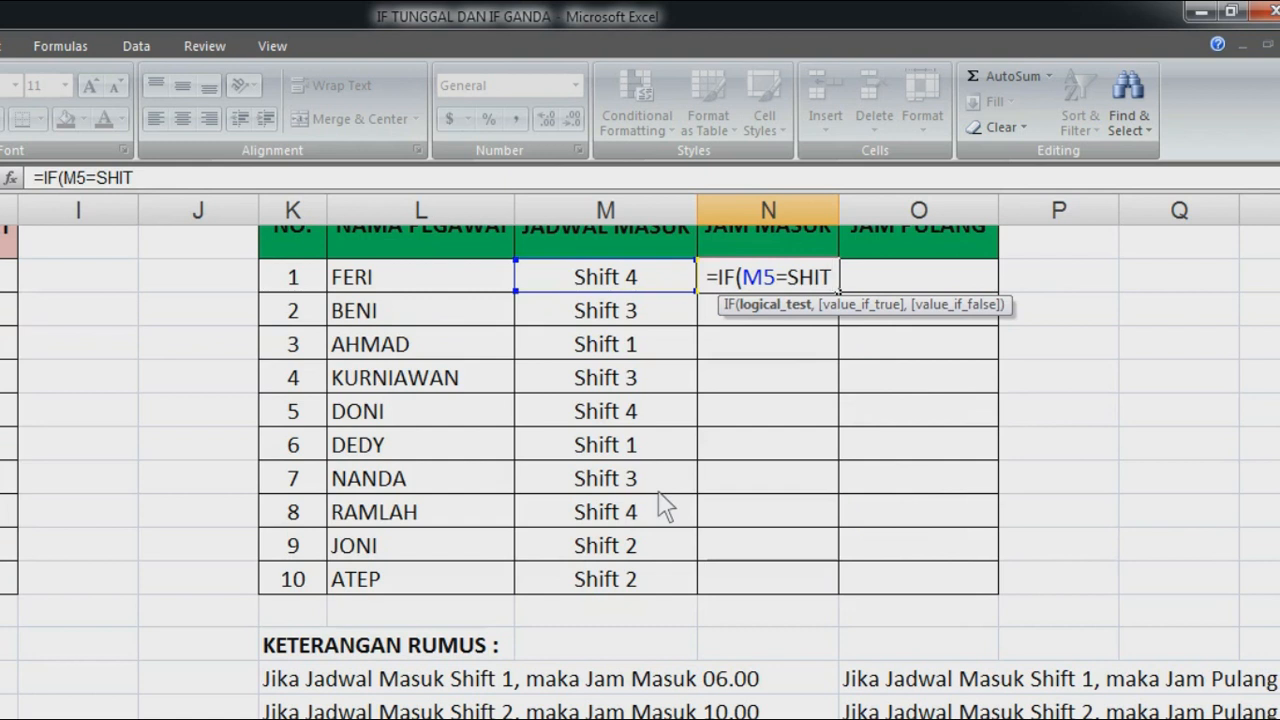
key("BackSpace")
key("BackSpace")
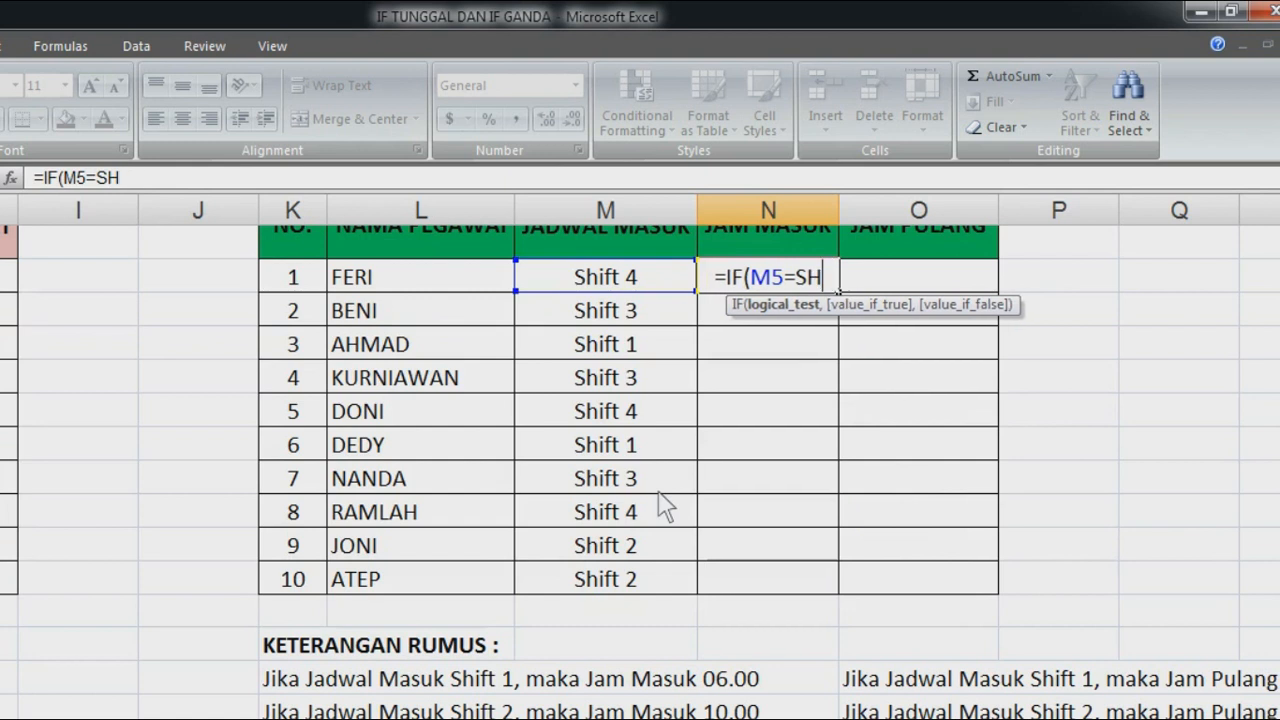
type("IFT")
key("BackSpace")
key("BackSpace")
key("BackSpace")
key("BackSpace")
key("BackSpace")
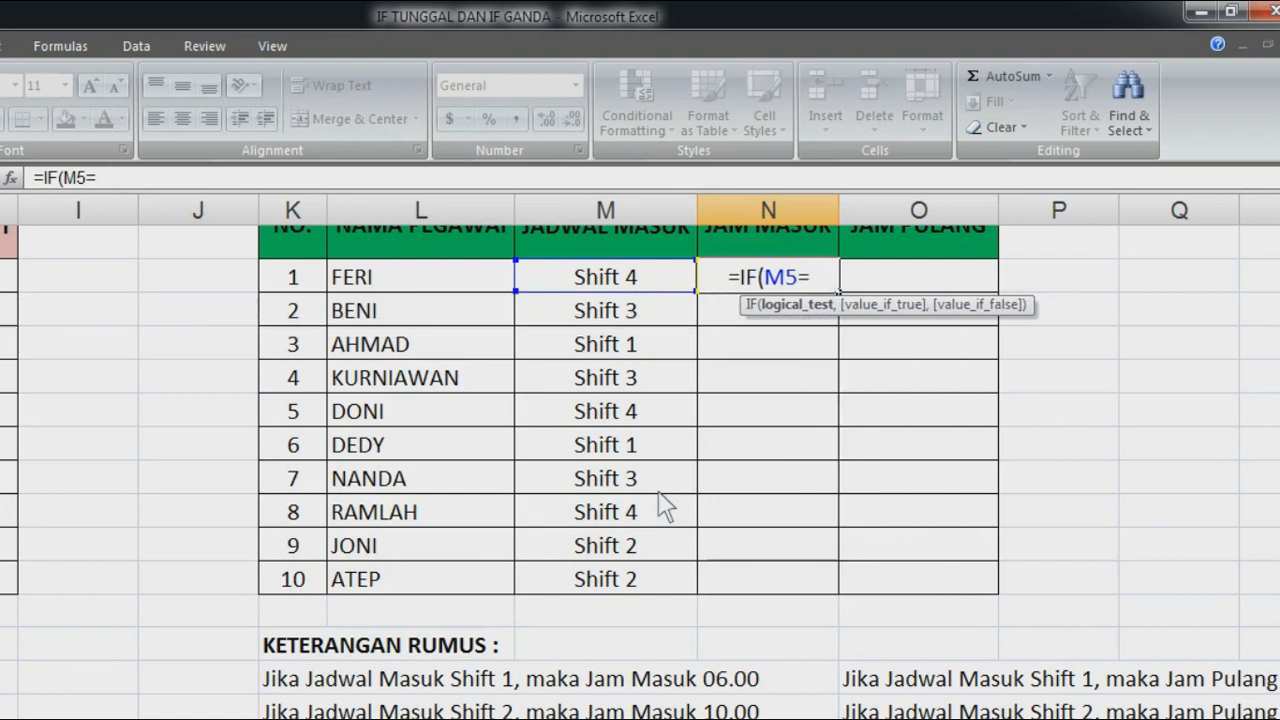
Step: Complete the IF test in N5 by comparing M5 with the quoted text "SHIFT 1"
type("\"")
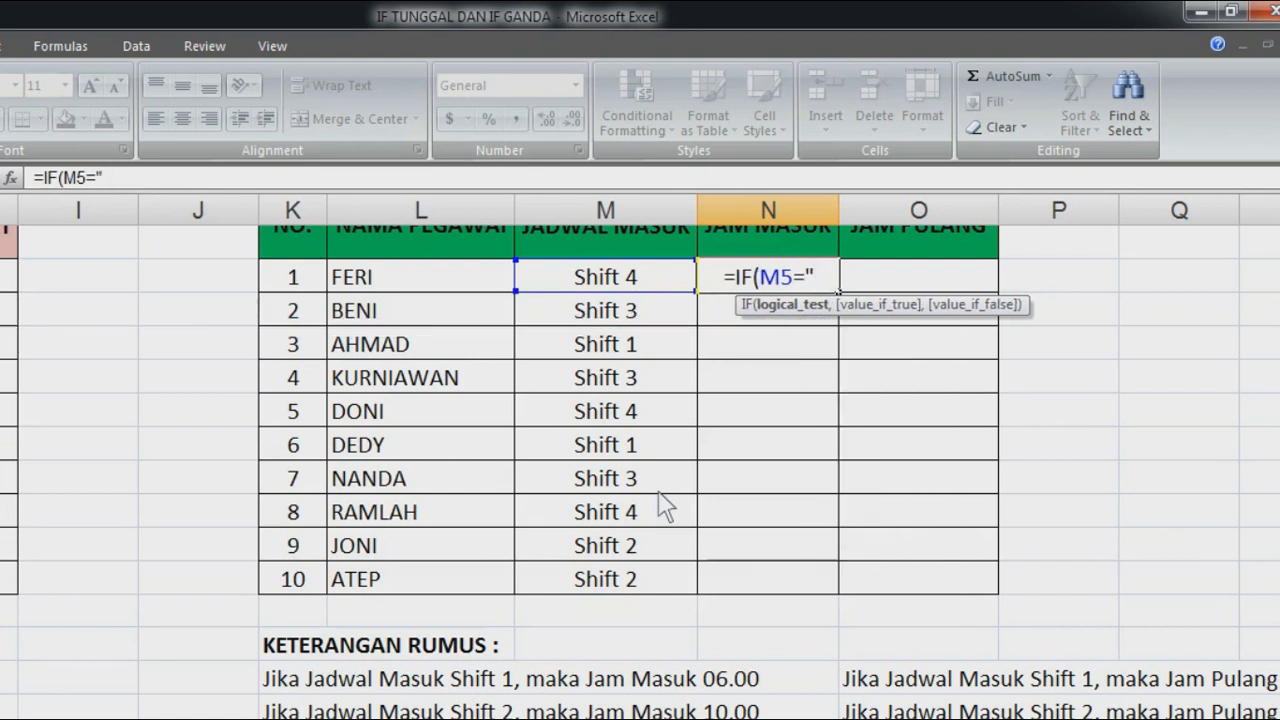
type("SHI")
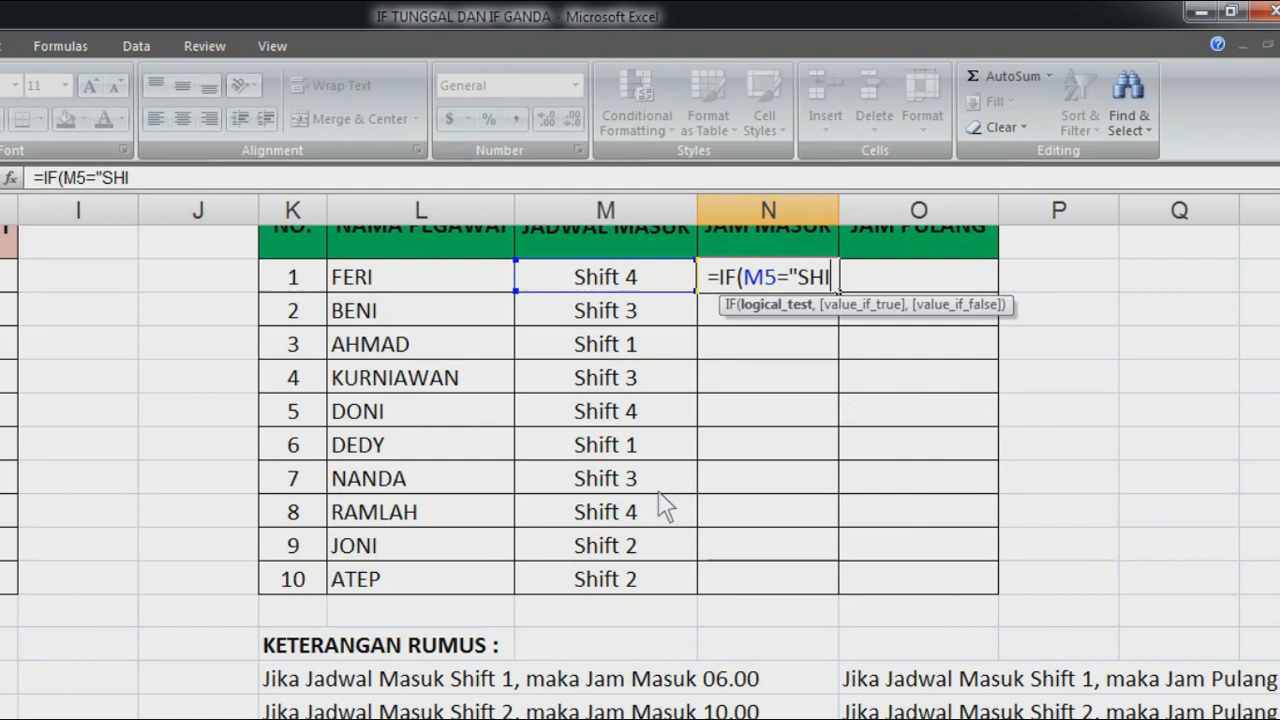
type("FT")
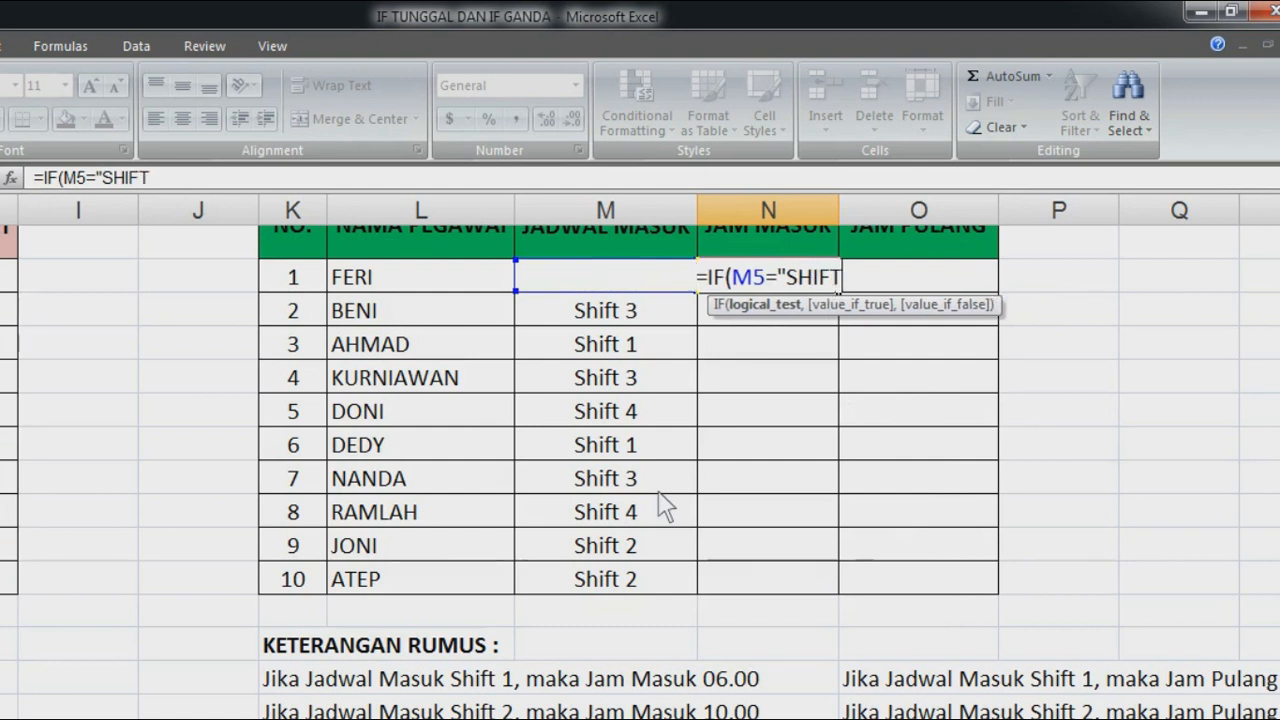
type(" 1")
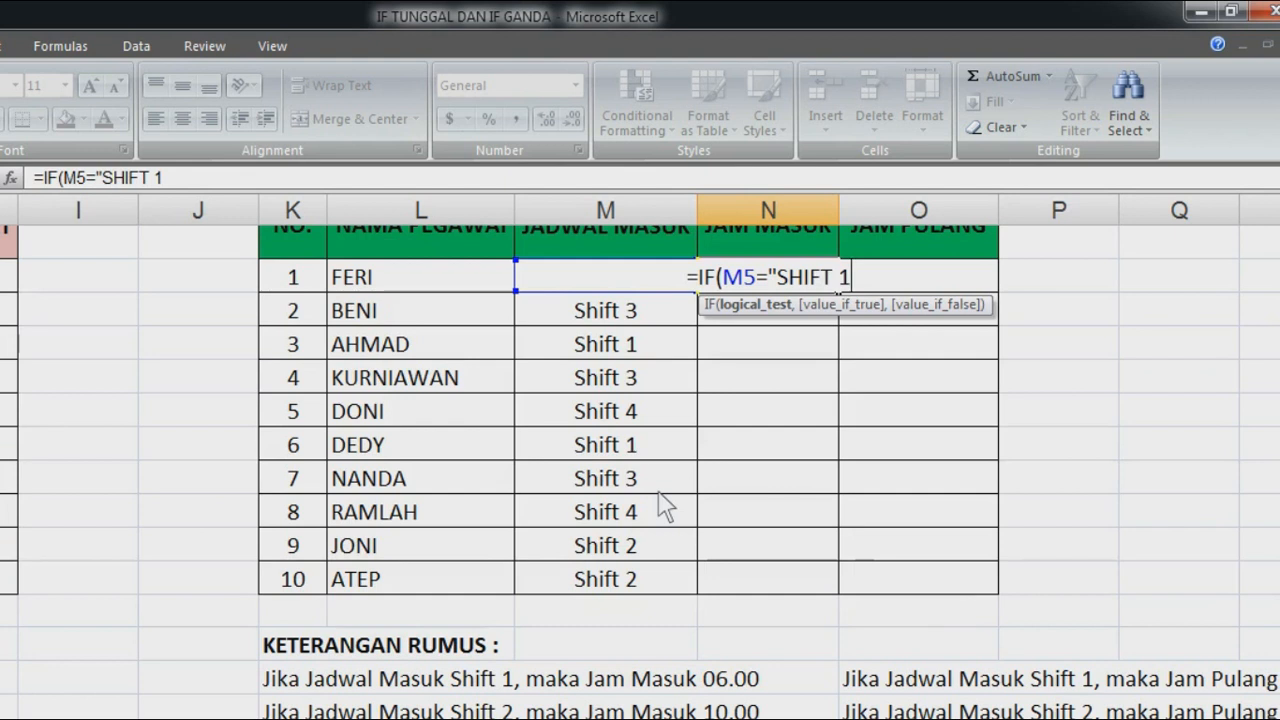
type("\"")
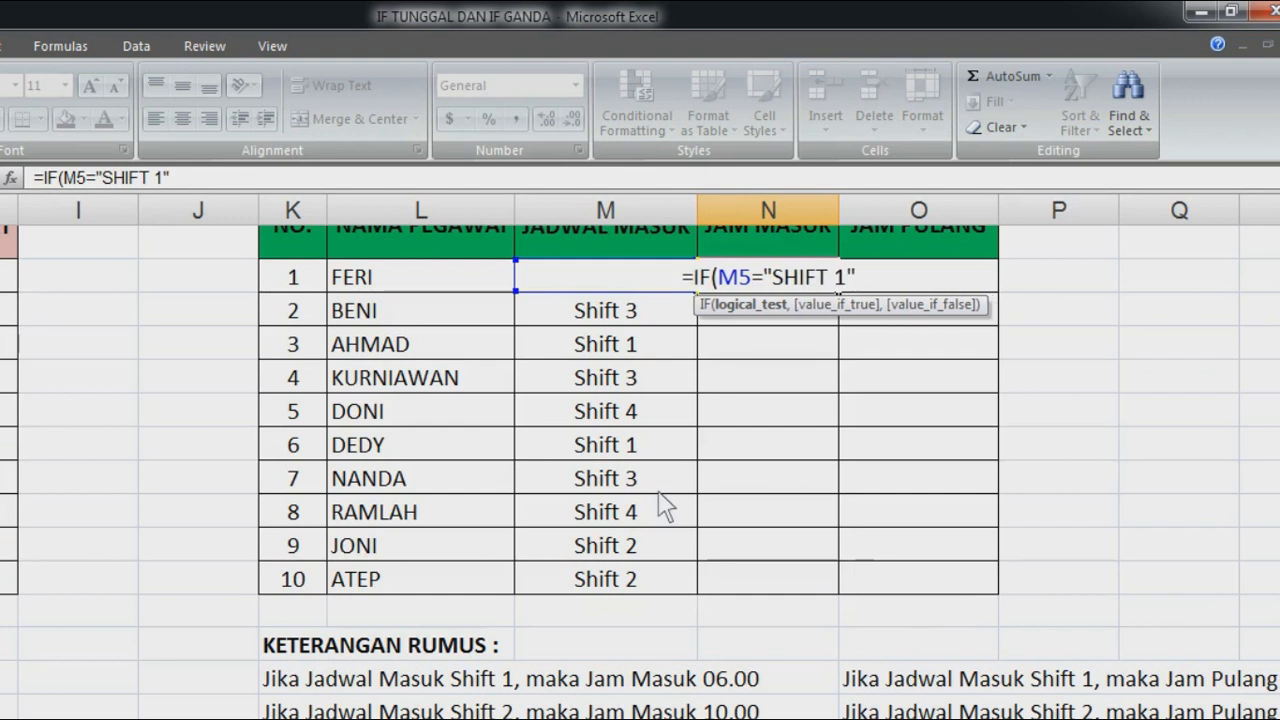
Step: Add 06.00 followed by a closing quotation mark as the SHIFT 1 result in N5's IF formula
type(",")
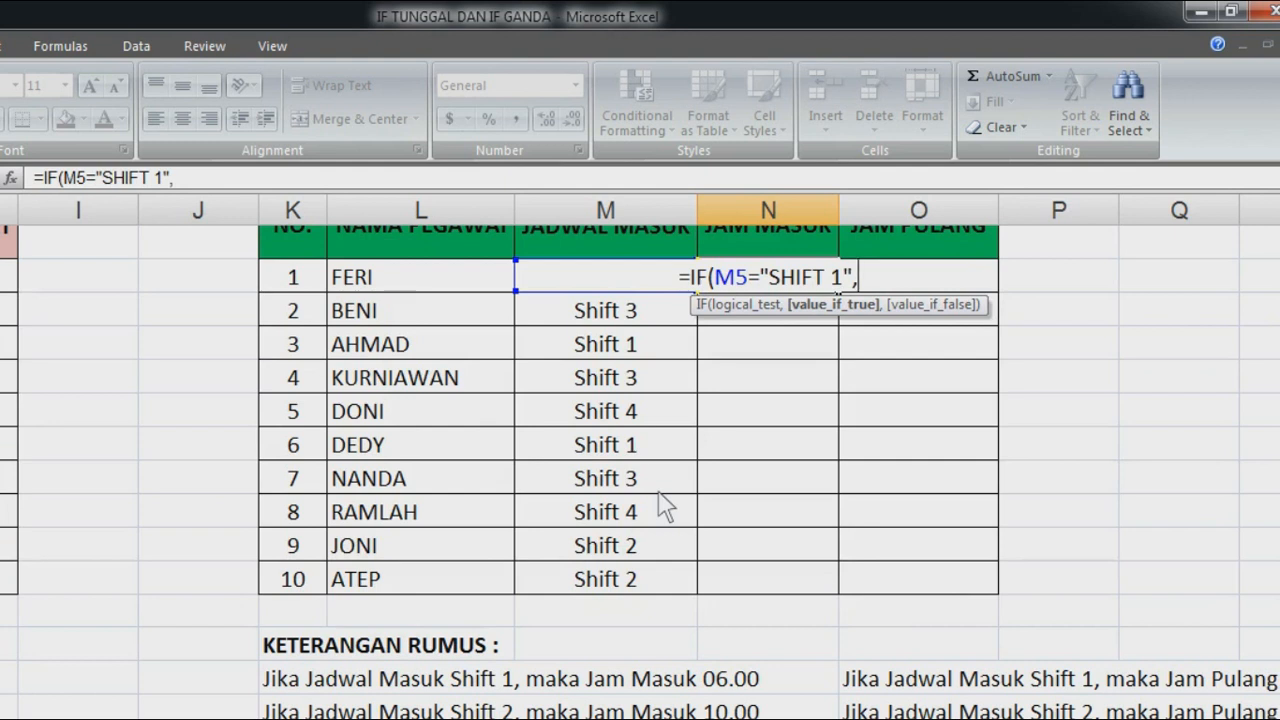
type("0")
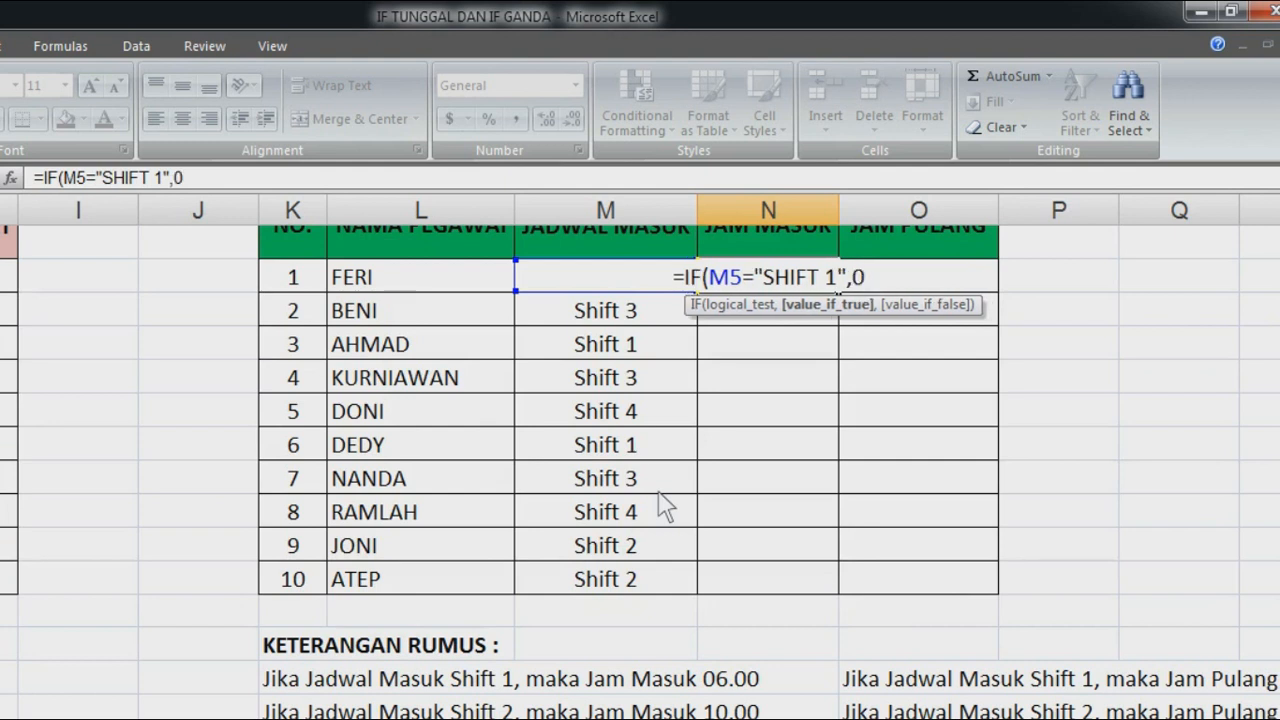
type("6.000")
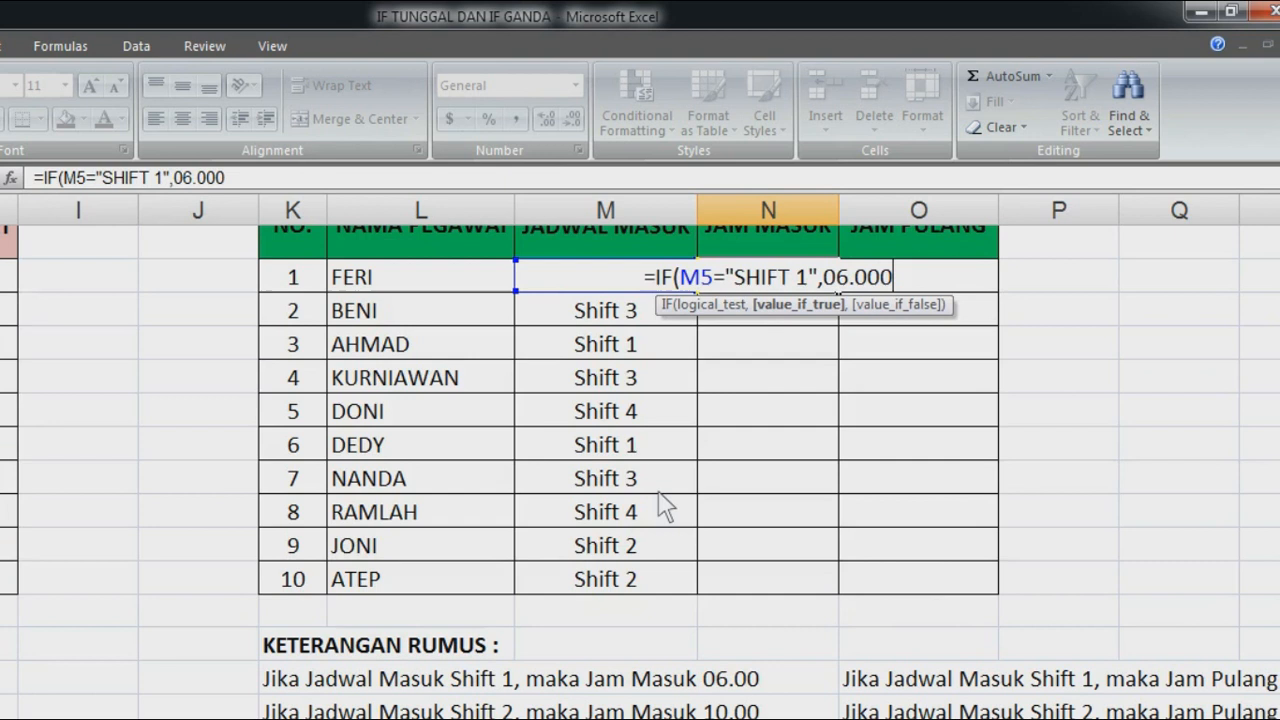
key("BackSpace")
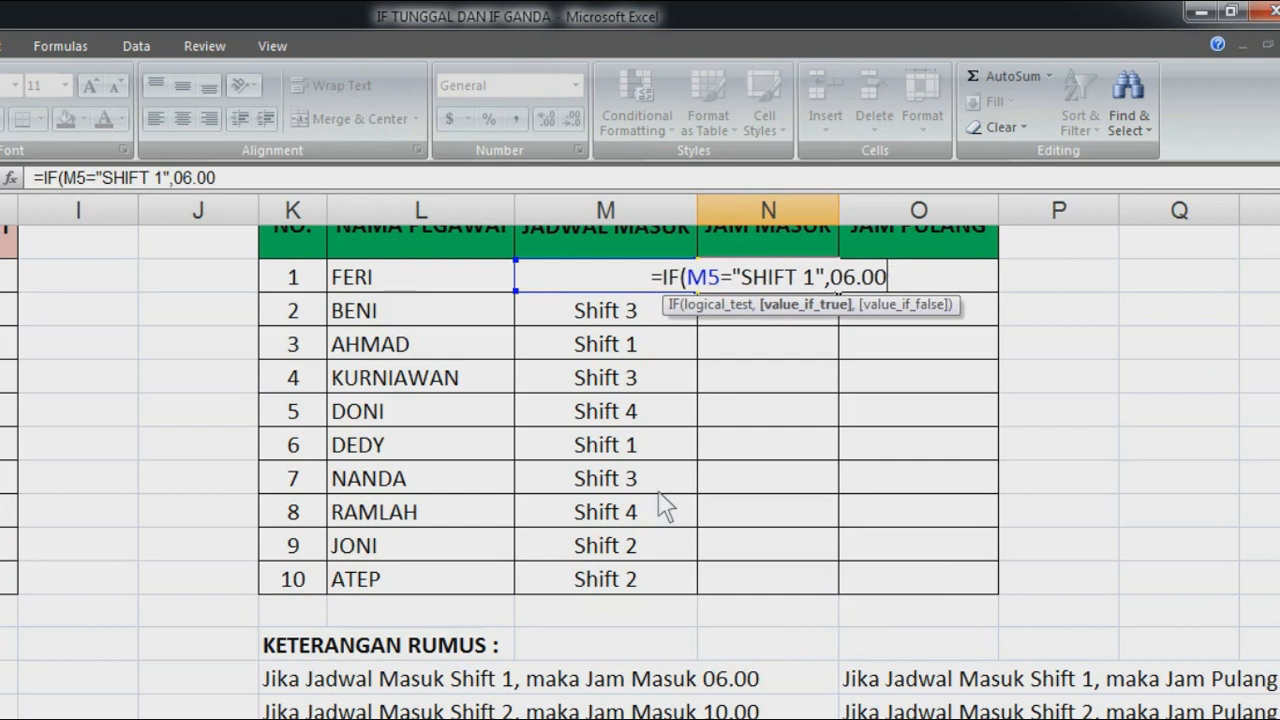
type("\"")
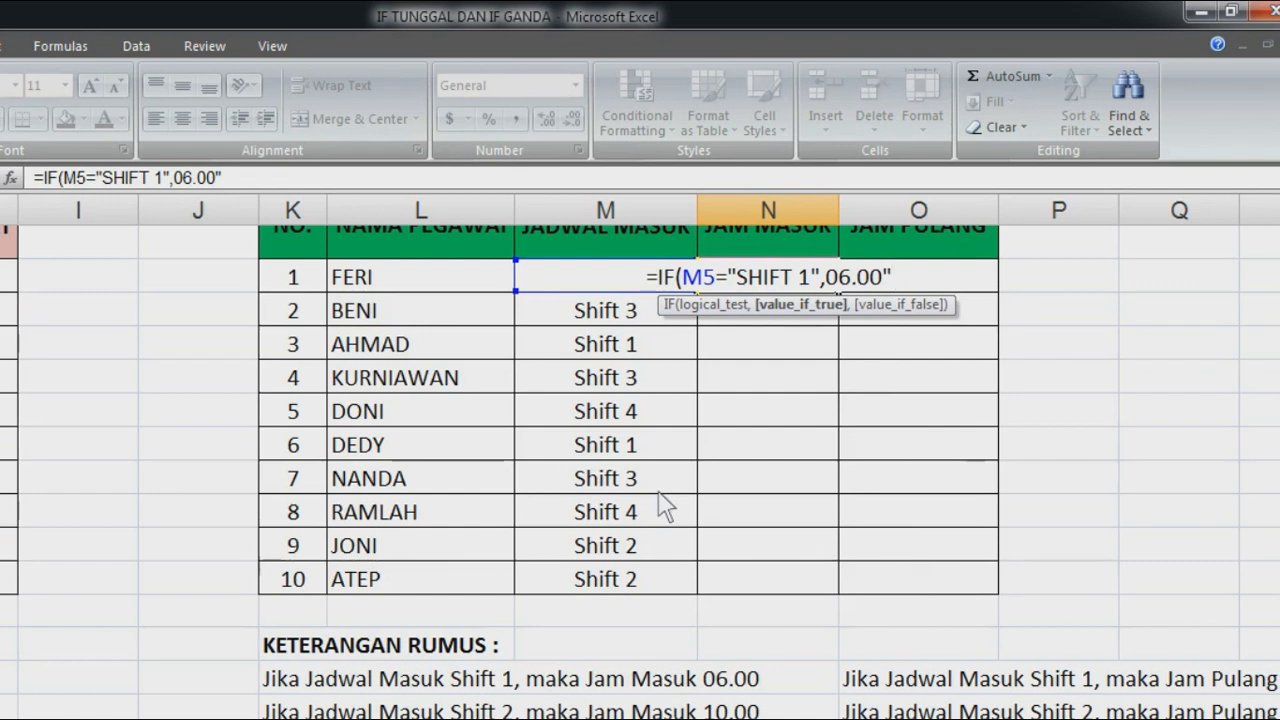
key("Return")
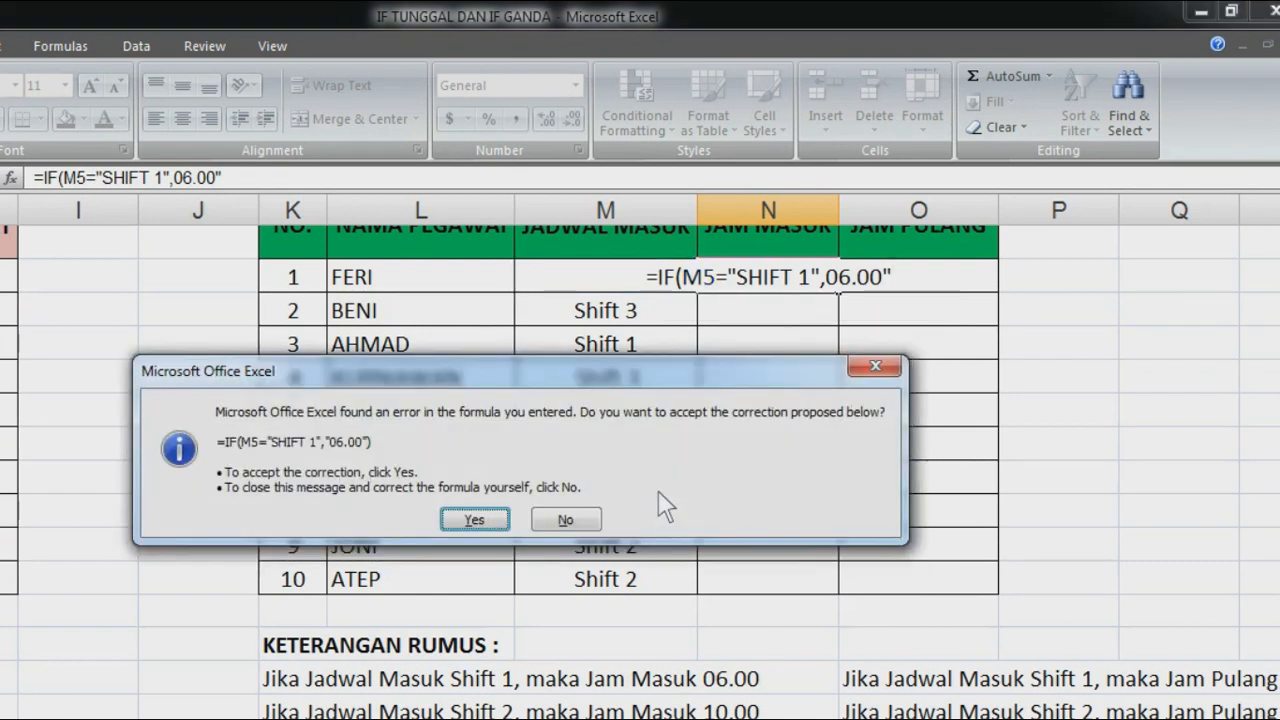
left_click(872, 366)
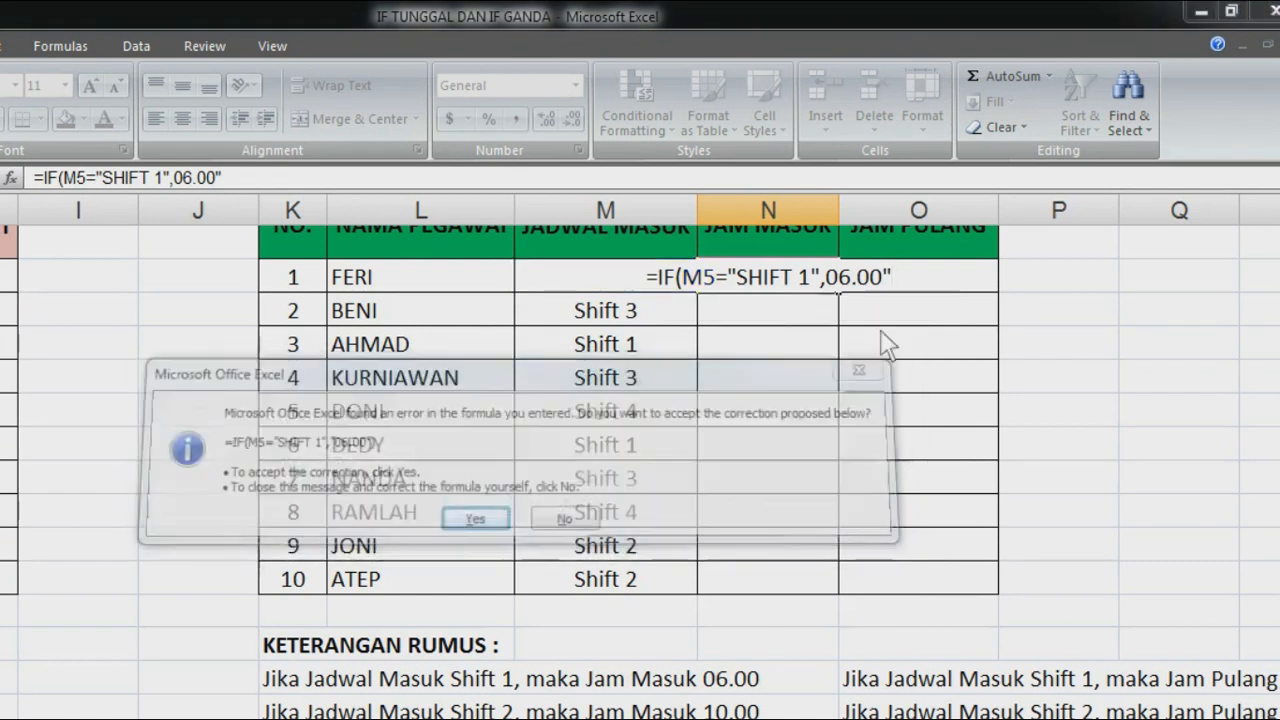
key("Return")
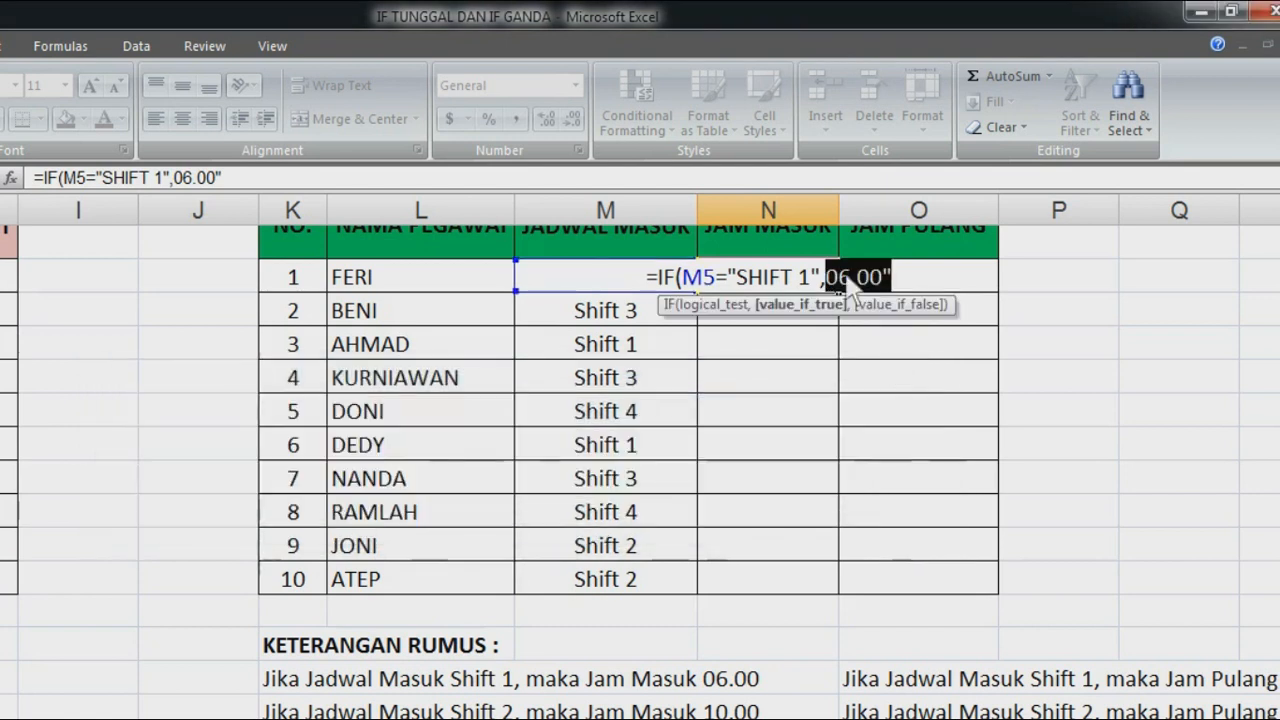
Step: Insert the missing opening quotation mark before 06.00 in N5's formula so the SHIFT 1 result reads "06.00"
left_click(838, 277)
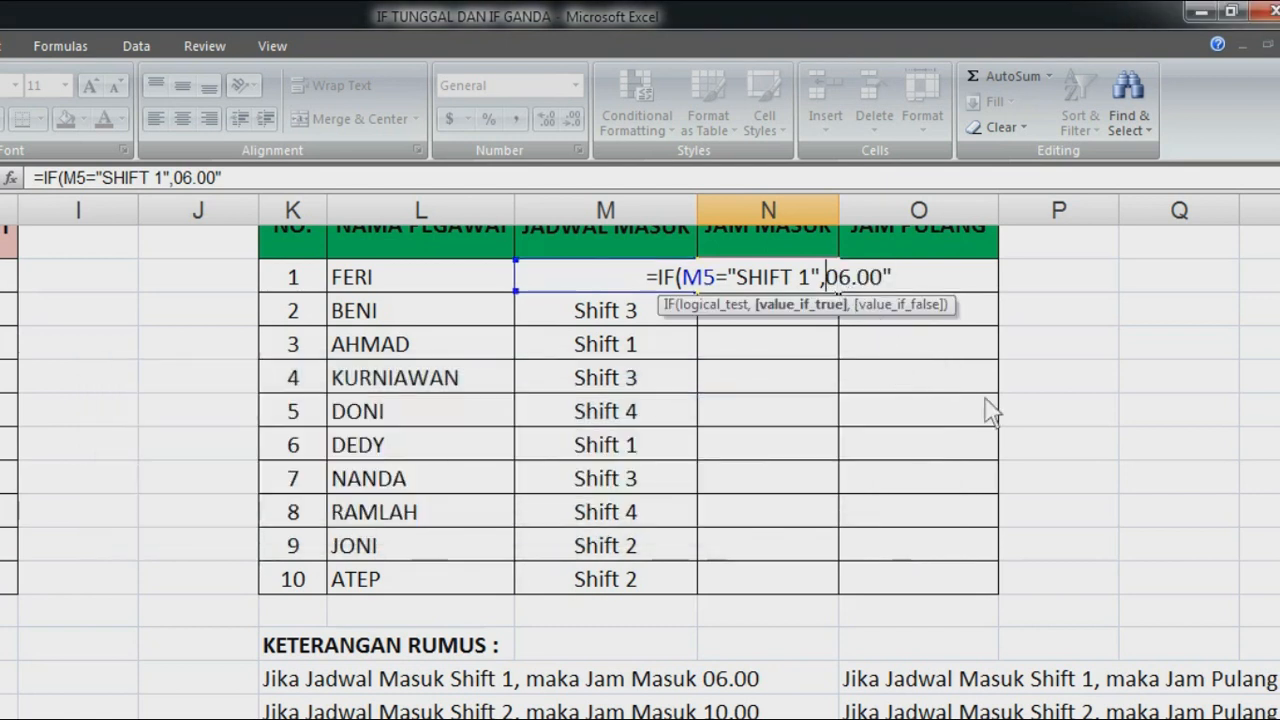
type("\"")
key("Right")
key("Right")
key("Right")
key("Right")
key("Right")
key("Right")
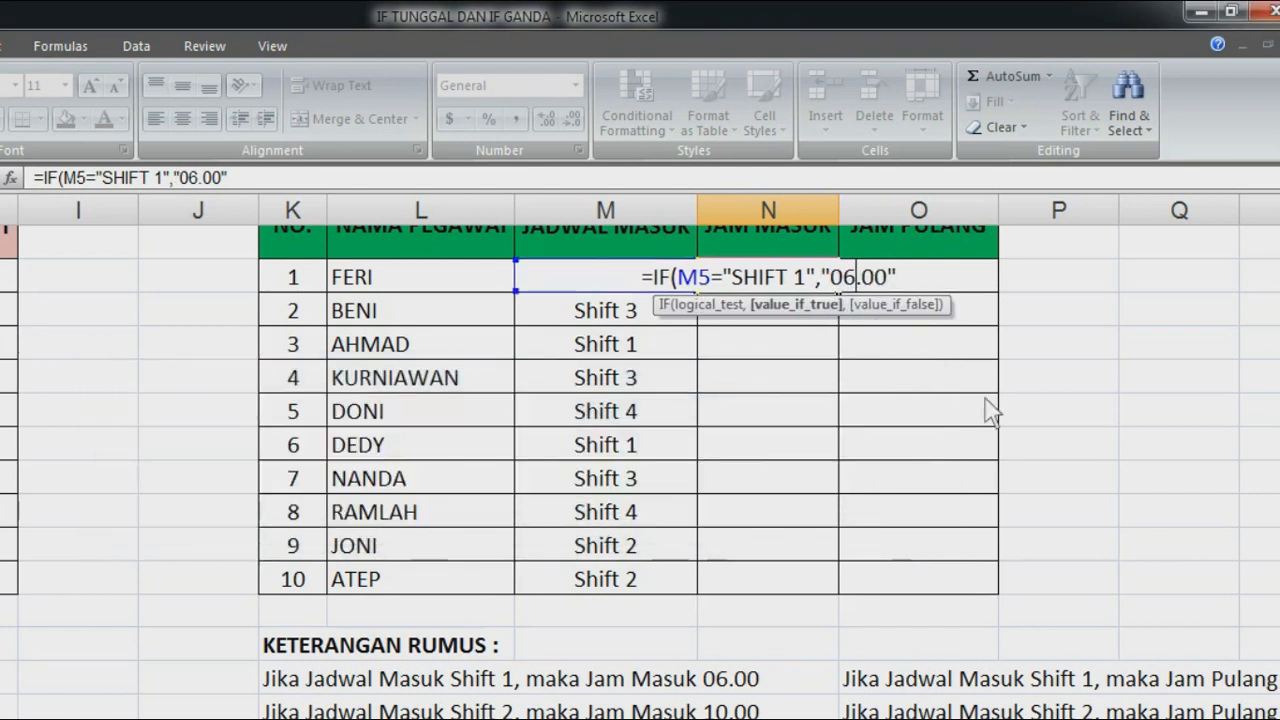
Step: Nest a second IF as the value_if_false in N5's formula, testing M5=SHIFT 2 without quotation marks
type(",")
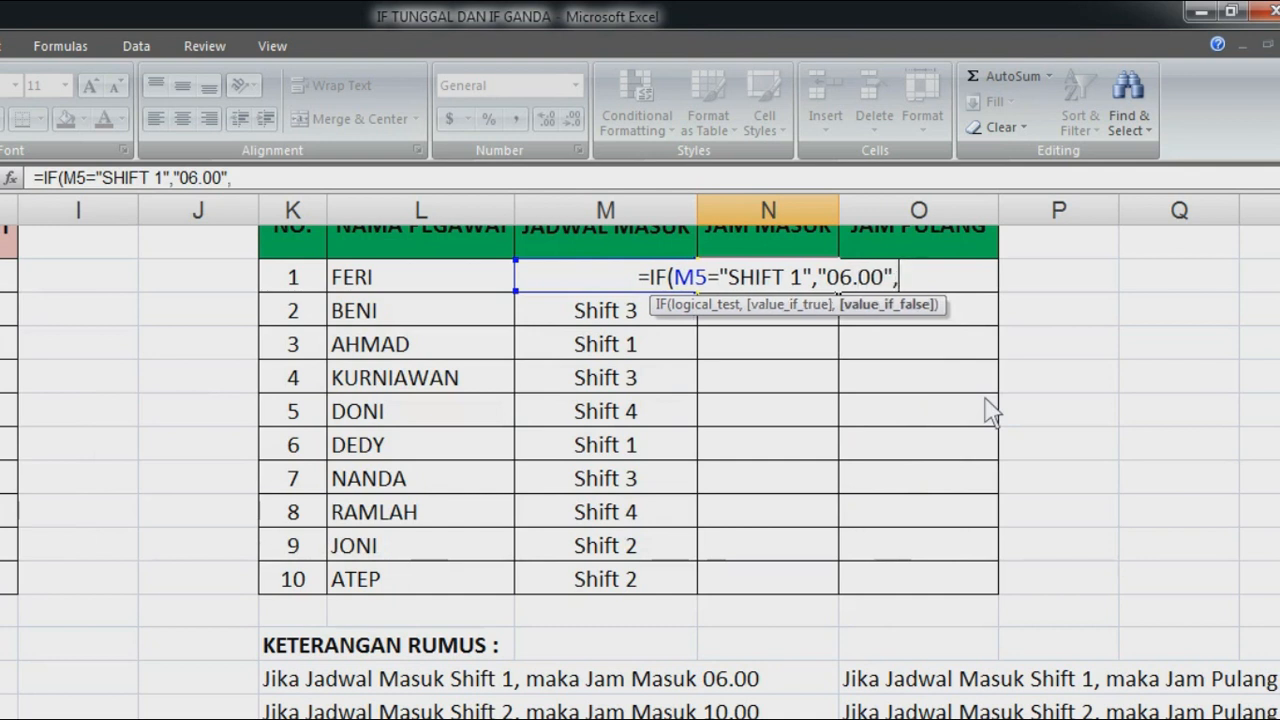
type("IF(")
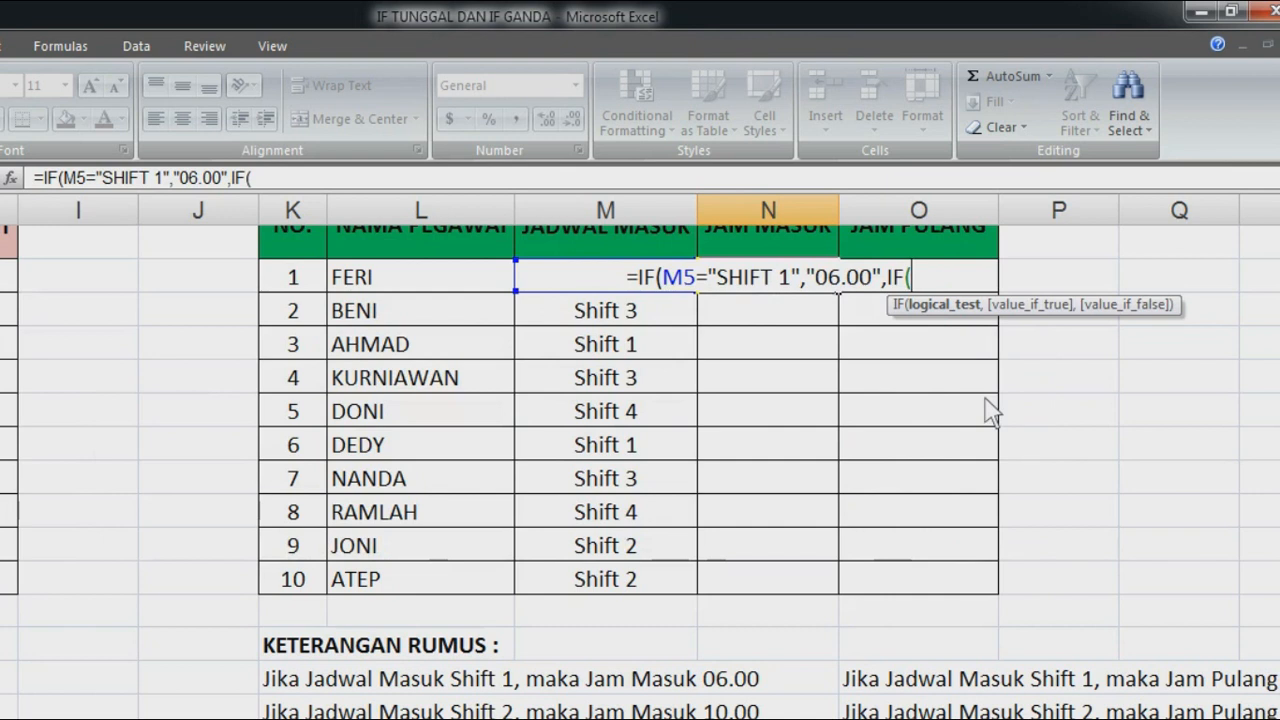
type("M5")
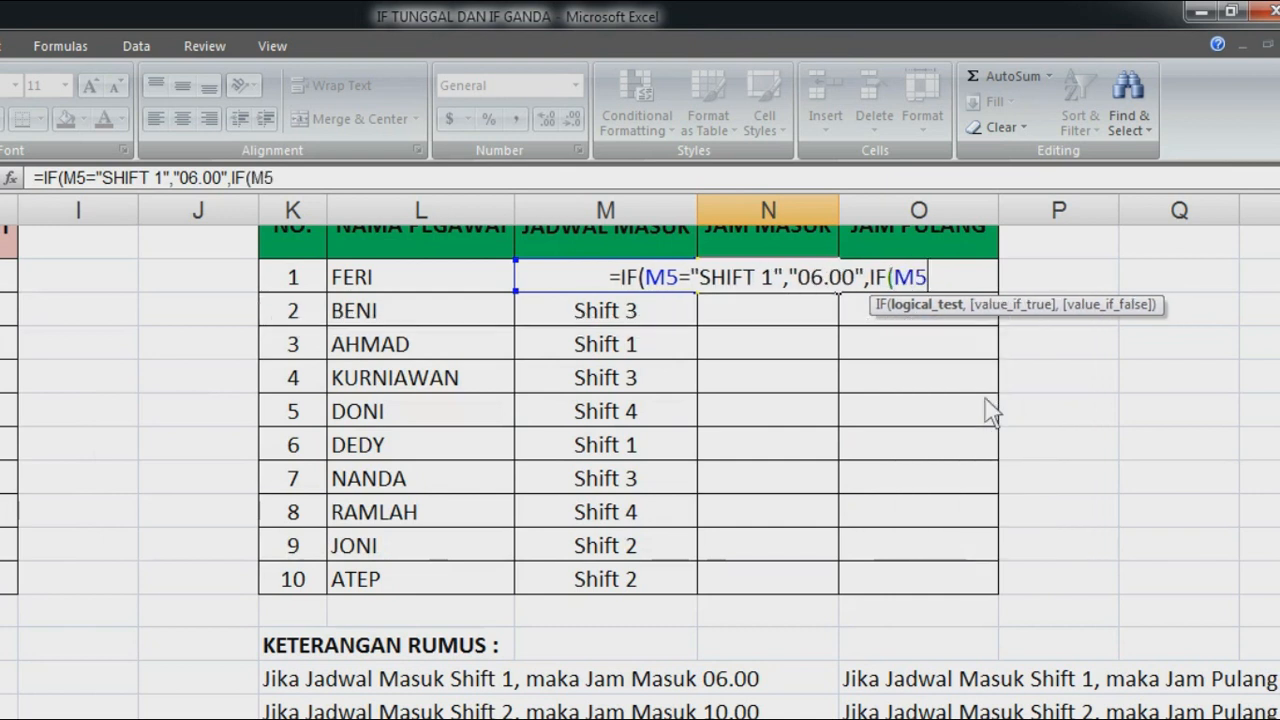
type("=")
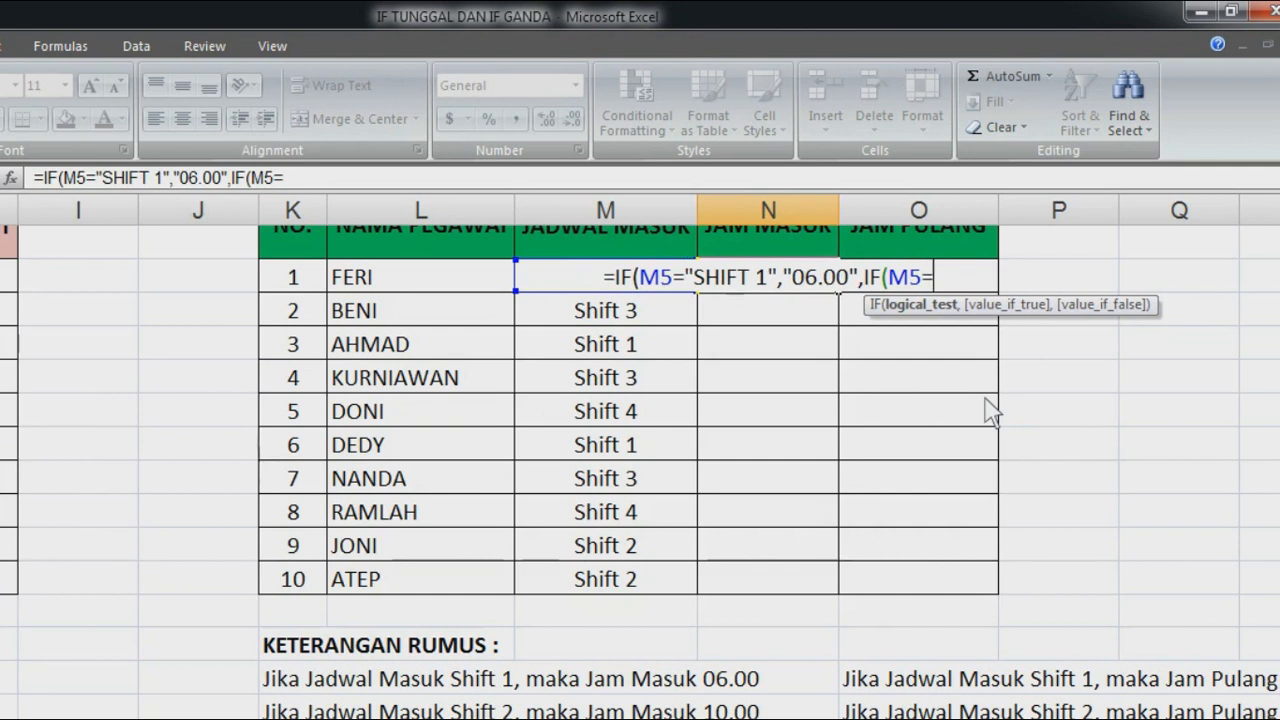
type("SHIFT")
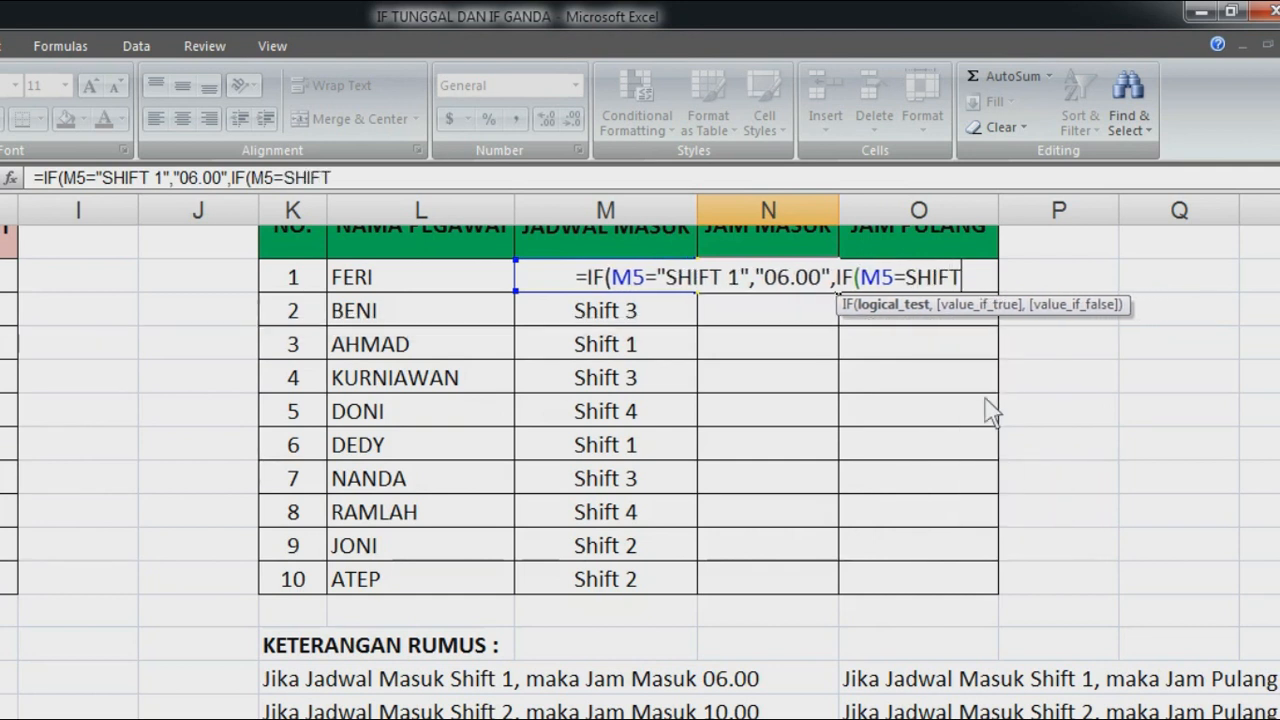
type(" 2")
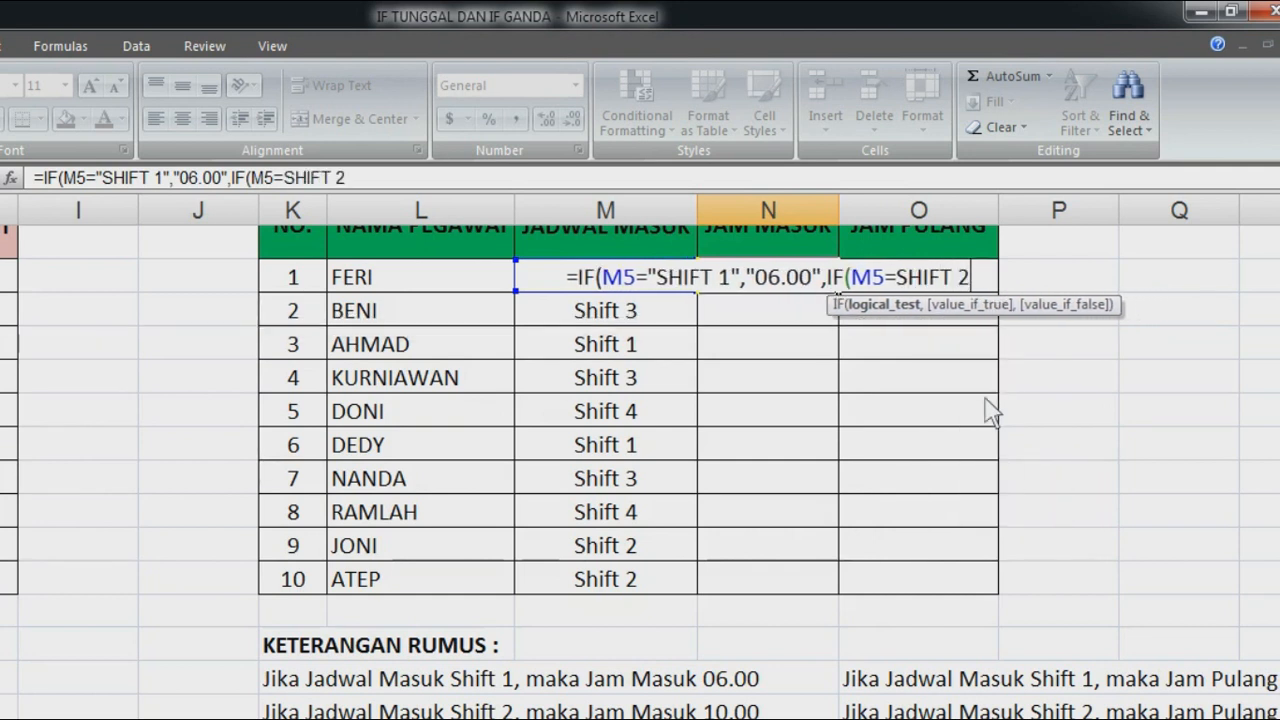
Step: Enclose SHIFT 2 in quotation marks in the second IF test of N5's formula
key("Left")
key("Left")
key("Left")
key("Left")
key("Left")
key("Left")
key("Left")
type("\"")
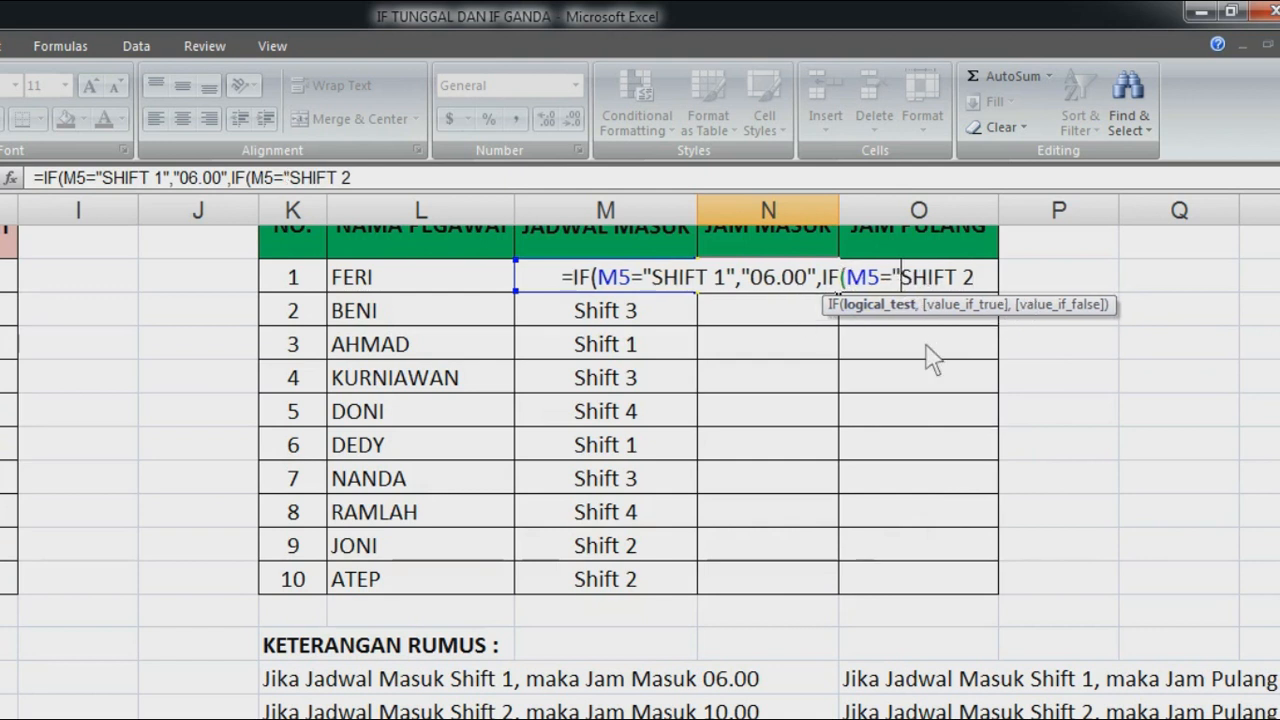
key("Right")
key("Right")
key("Right")
key("Right")
key("Right")
key("Right")
key("Right")
type("\"")
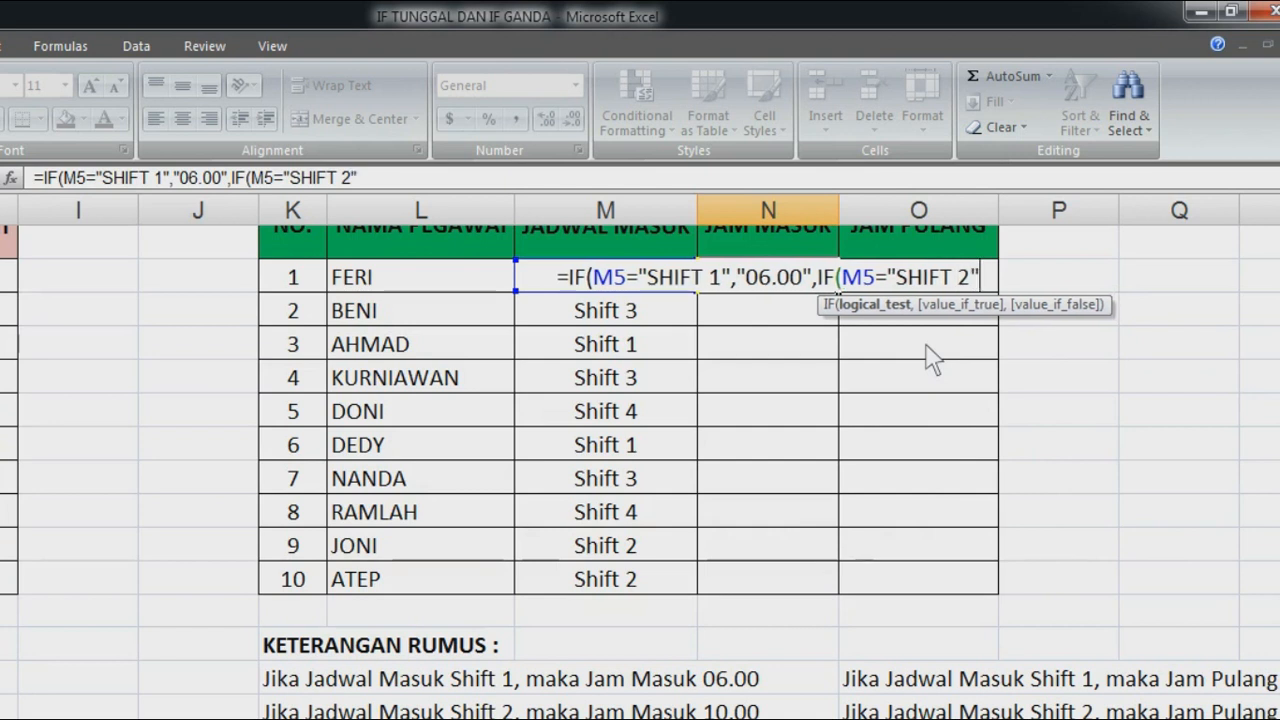
Step: Add the quoted text "10.00" as the SHIFT 2 result in N5's nested IF
type(",")
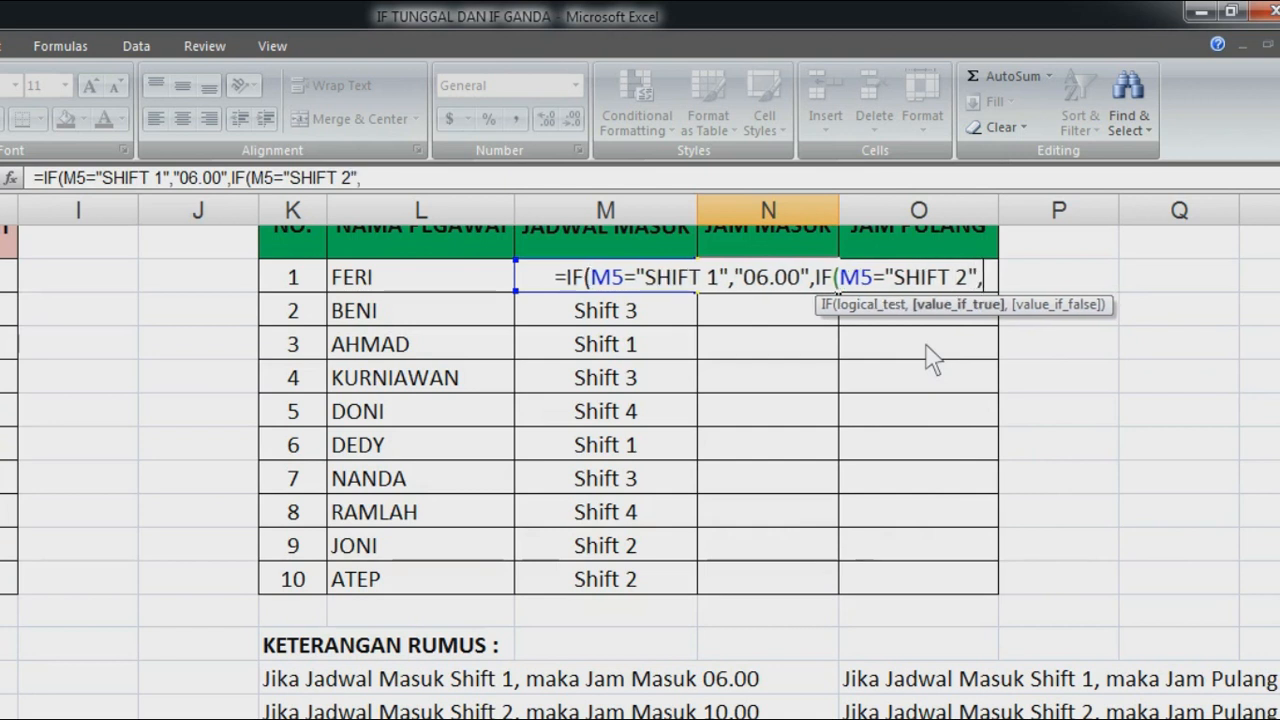
type("JA")
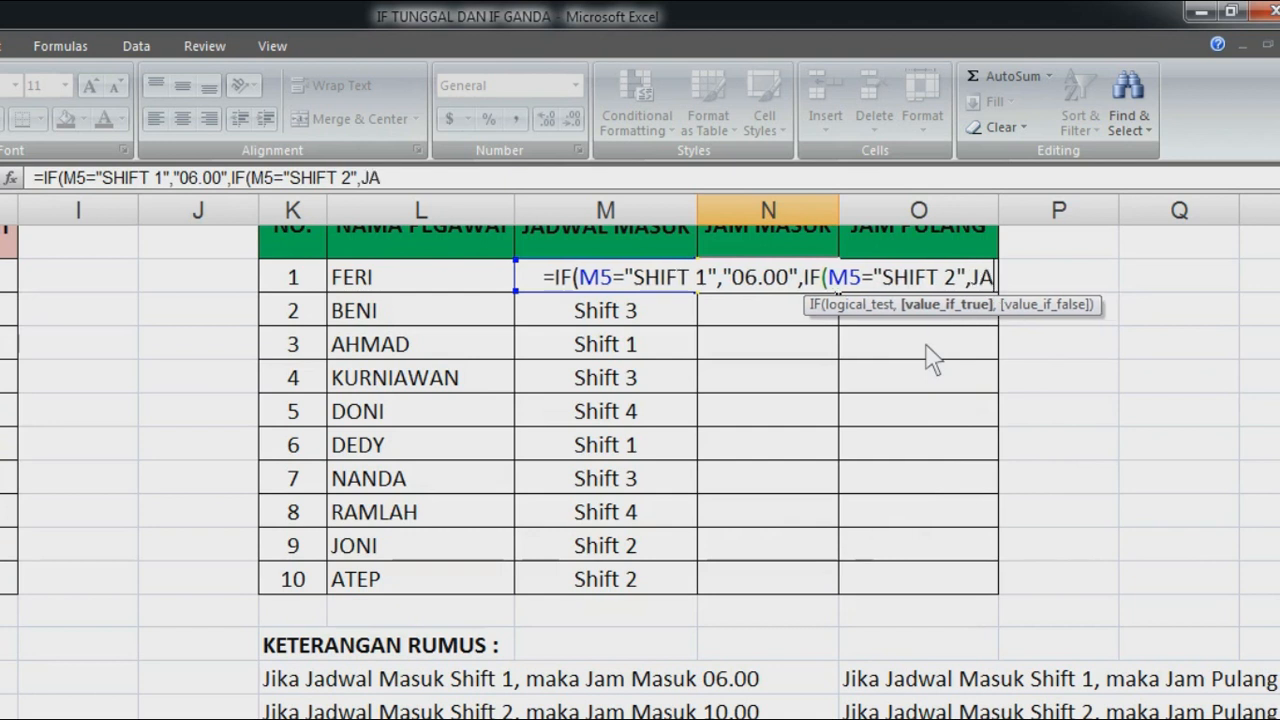
key("BackSpace")
key("BackSpace")
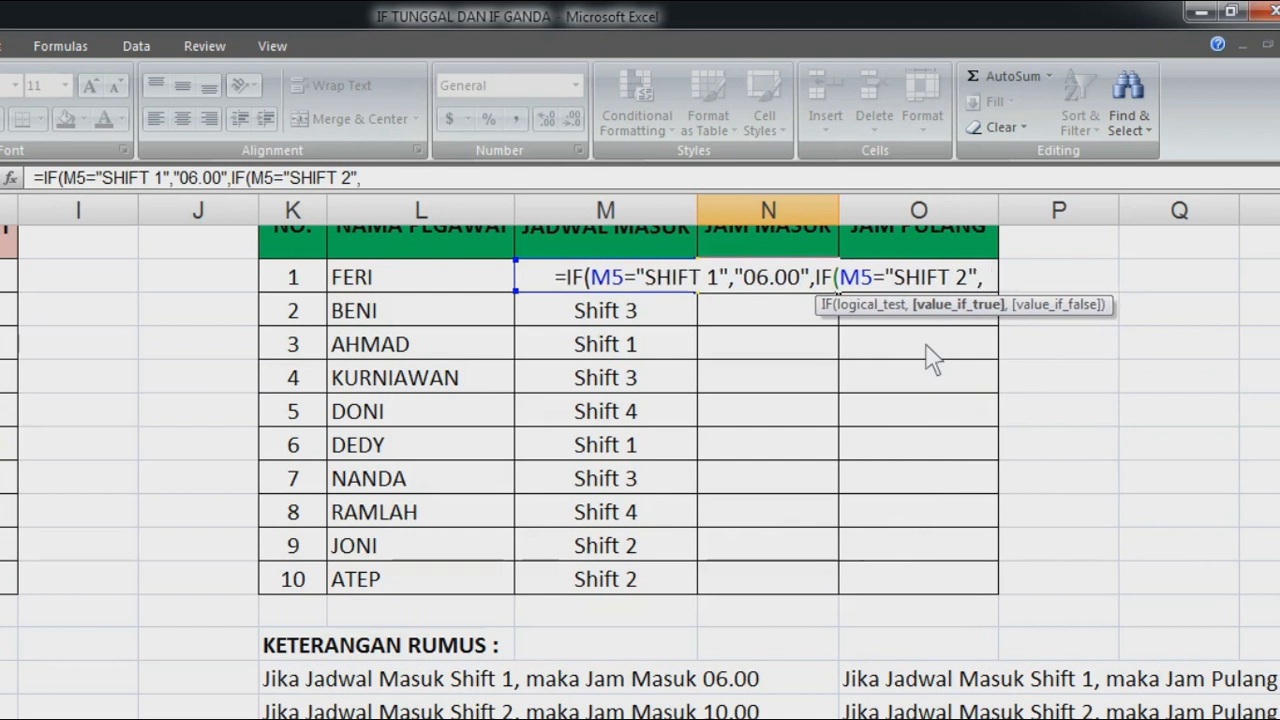
type("\"")
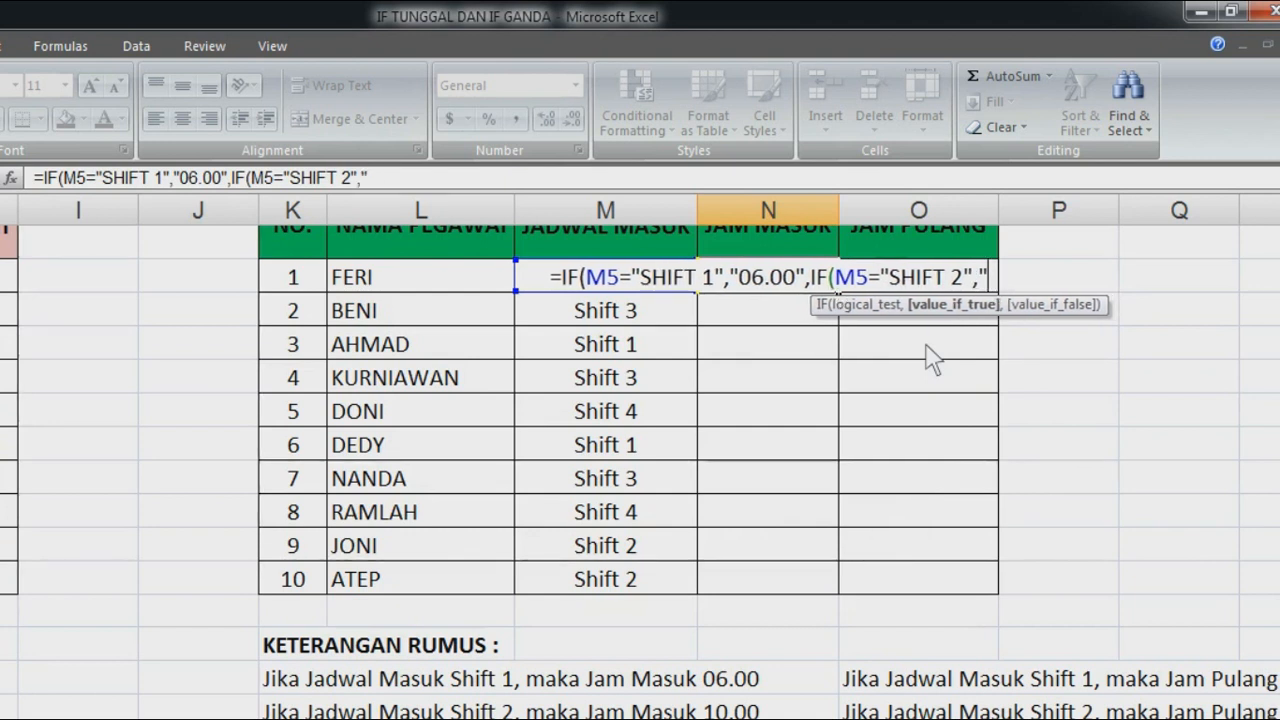
type("10.00\"")
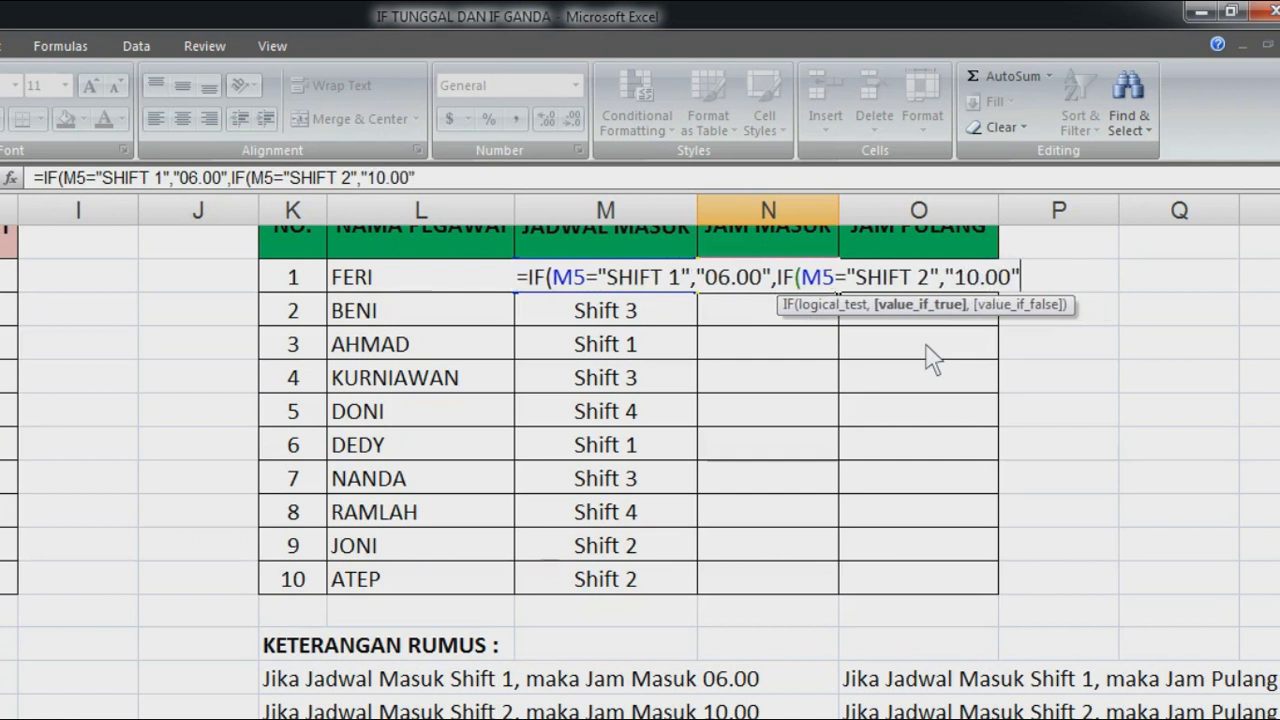
Step: Nest a third IF in N5's formula that tests M5="SHIFT 3", ending with a comma for its result
type(",IF")
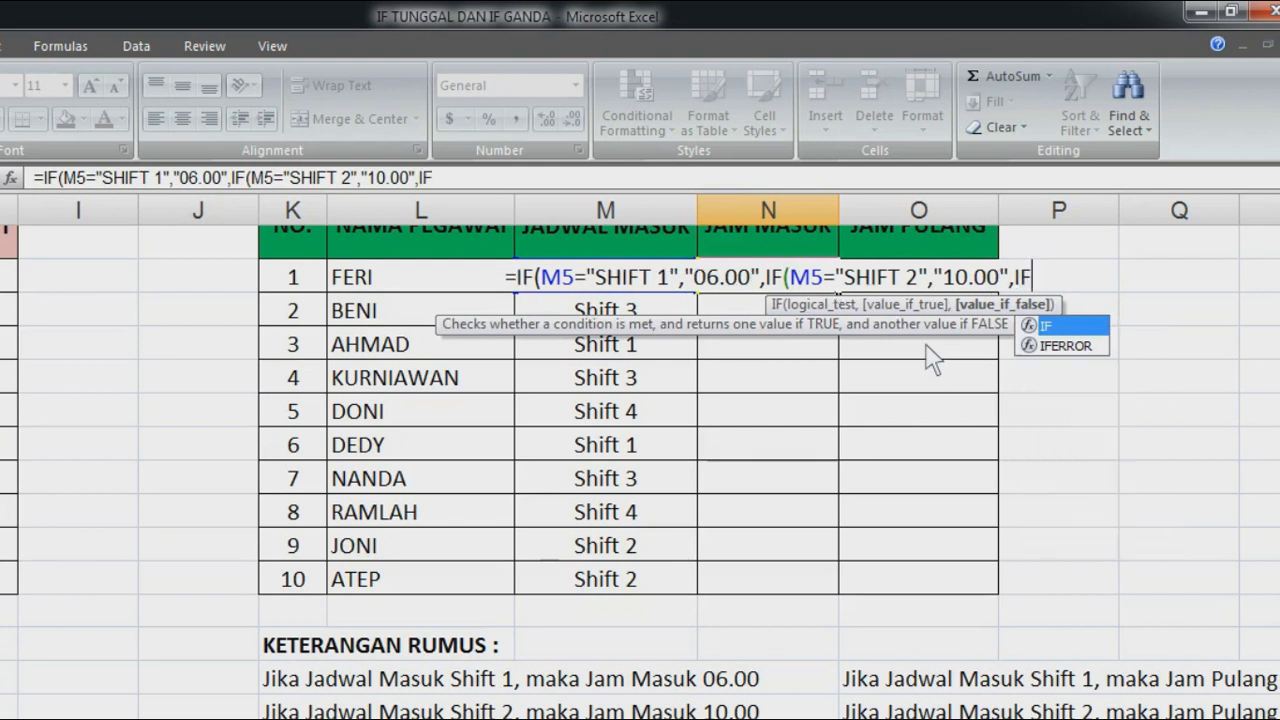
type("(")
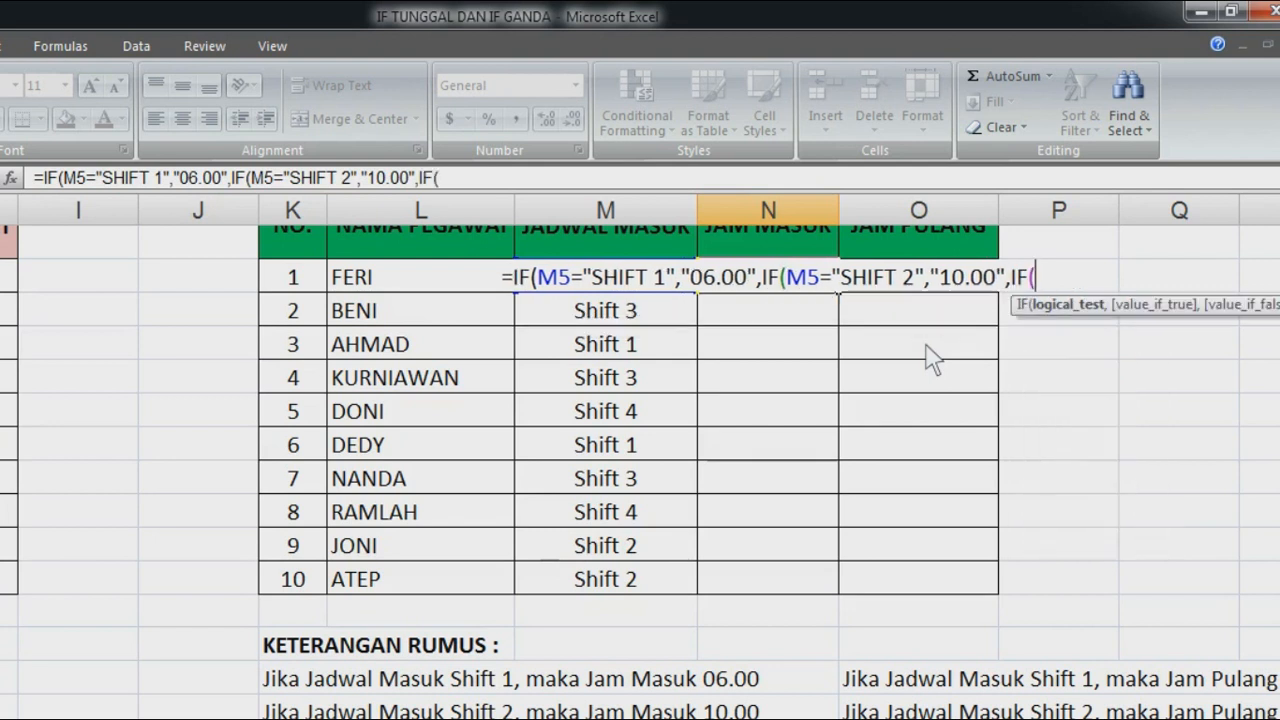
type("M5")
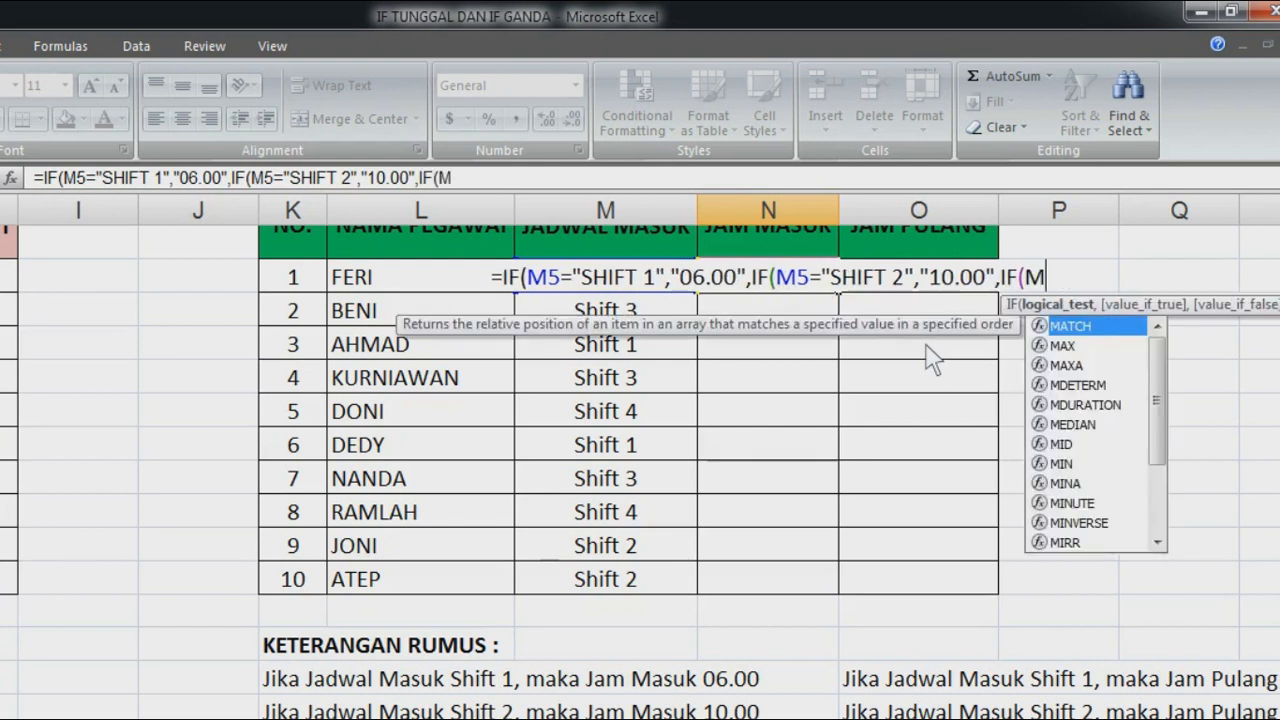
type("=")
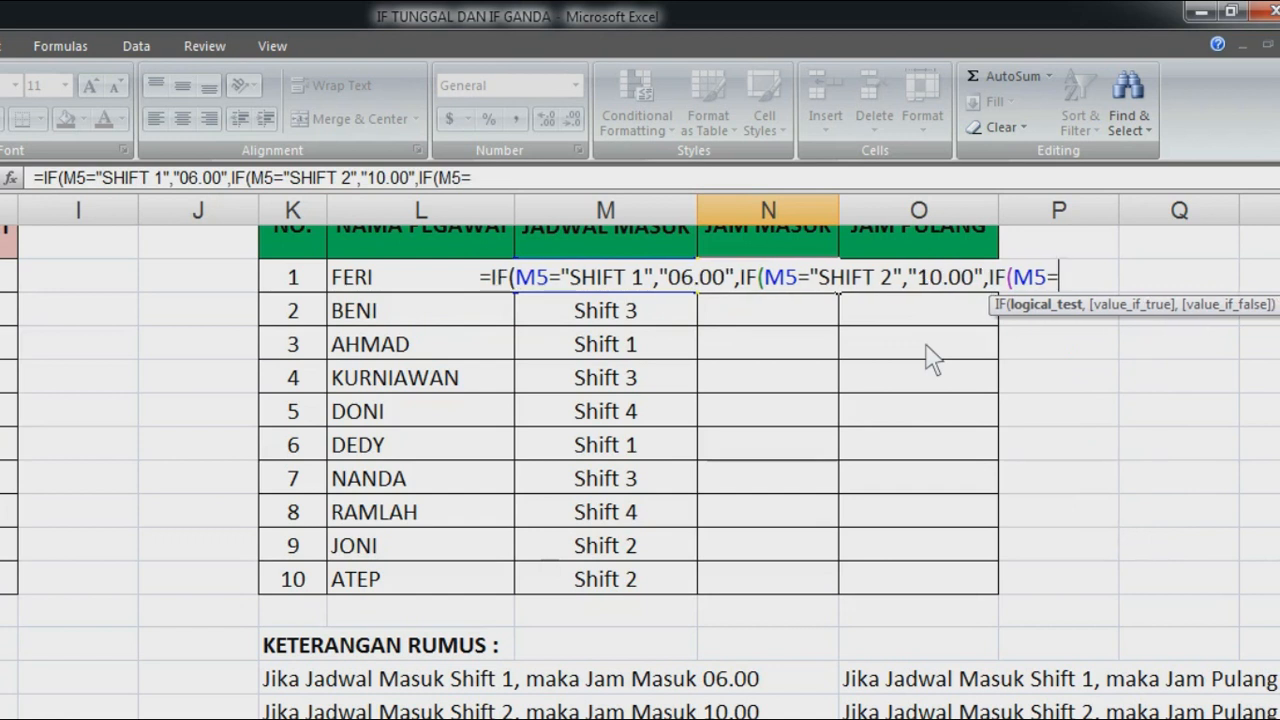
type("SHIFT")
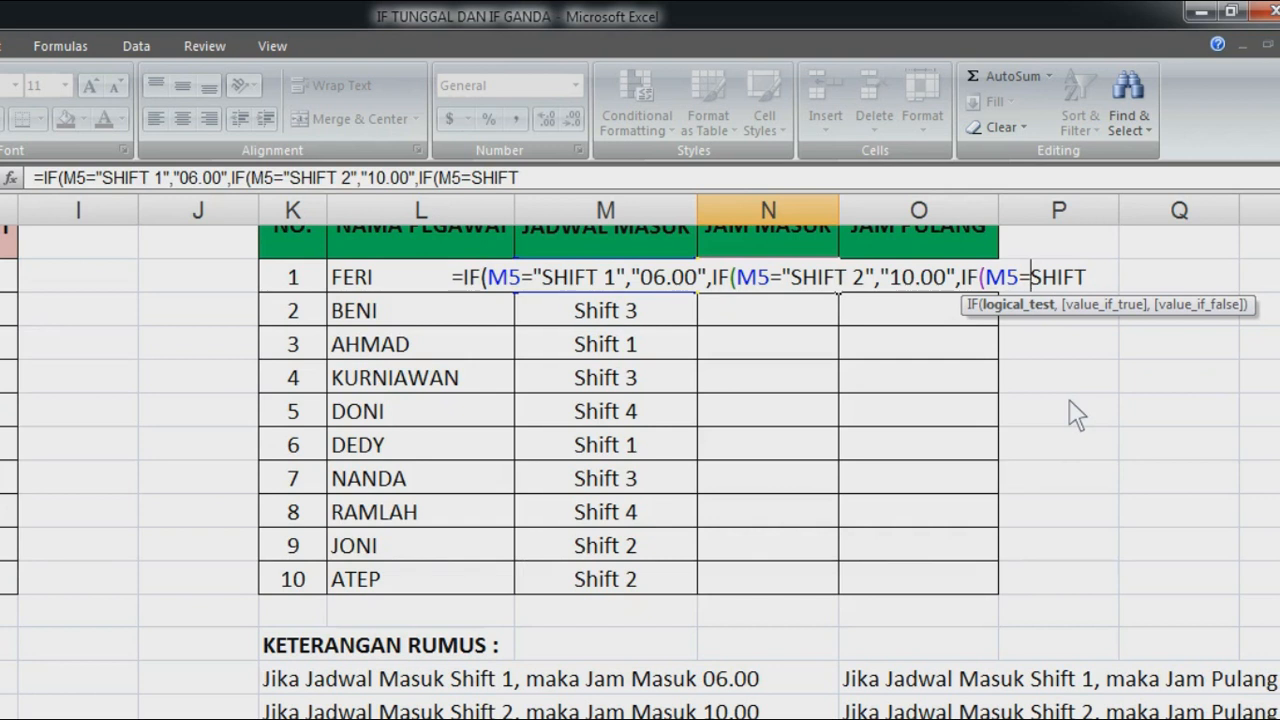
type("\"")
key("Right")
key("Right")
key("Right")
key("Right")
key("Right")
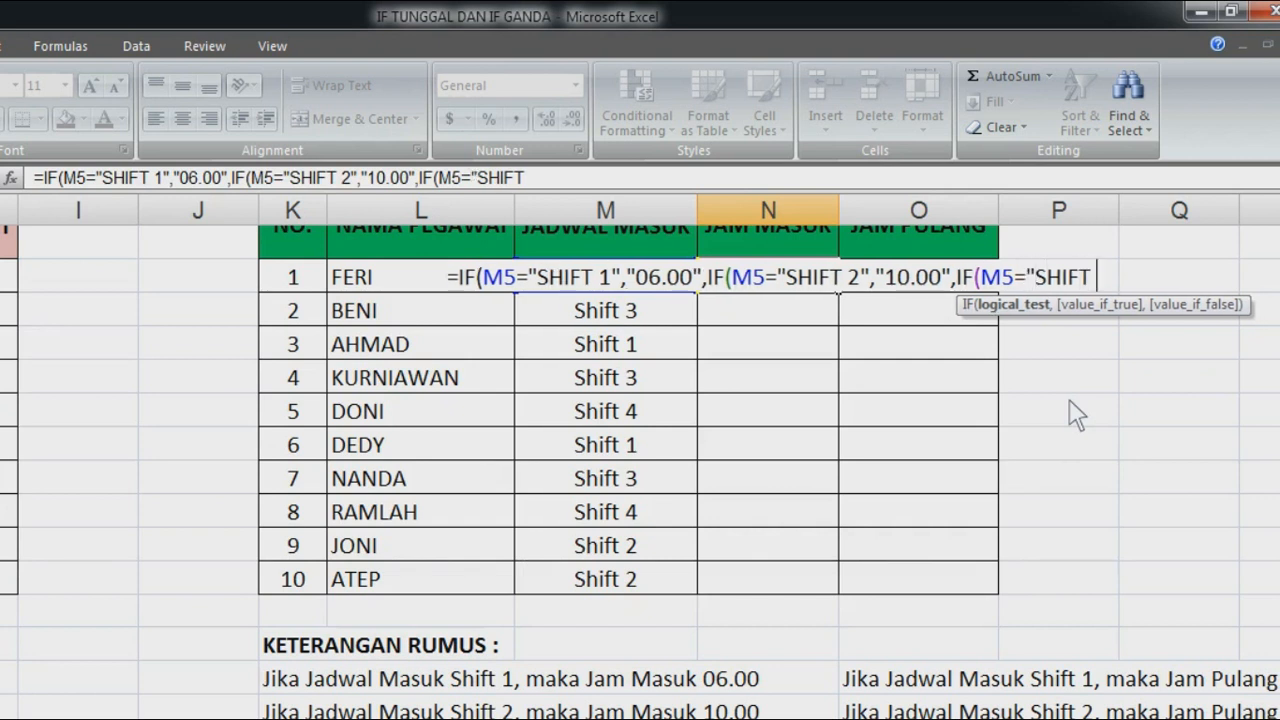
type("3")
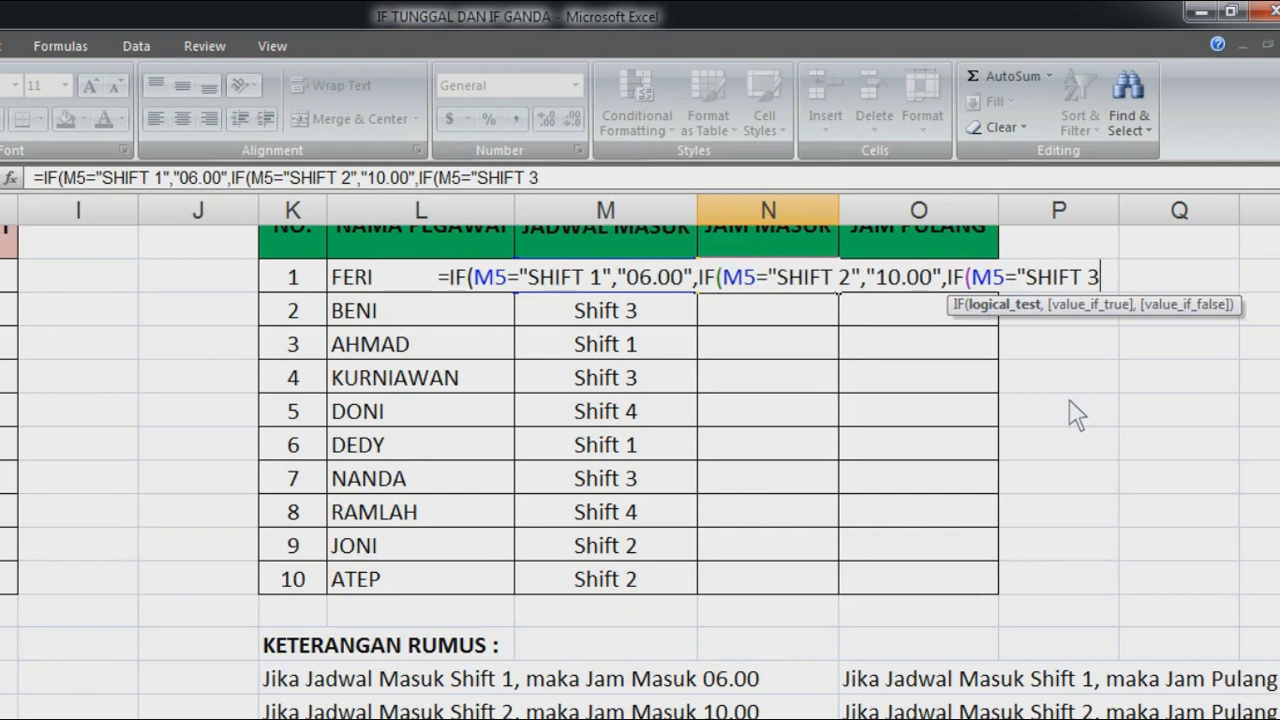
type("\",")
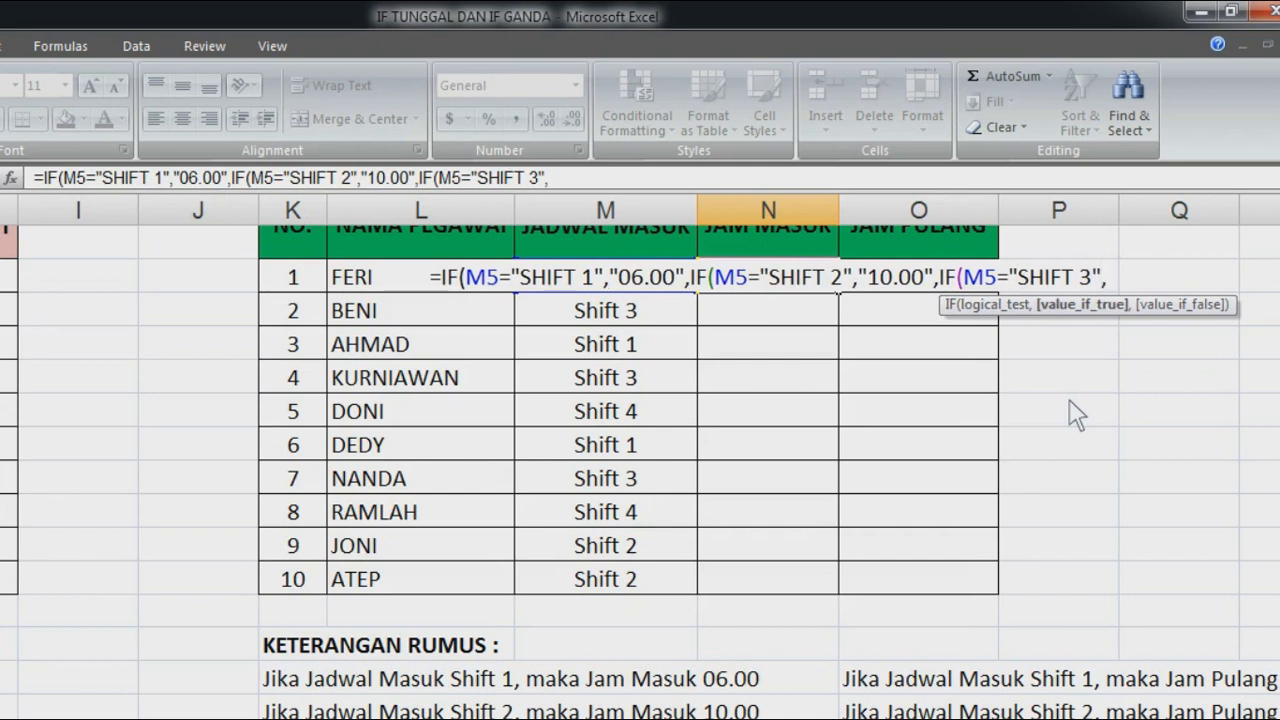
Step: Add the quoted text "14.00" as the SHIFT 3 result in N5's nested IF, followed by a comma
type("\"14")
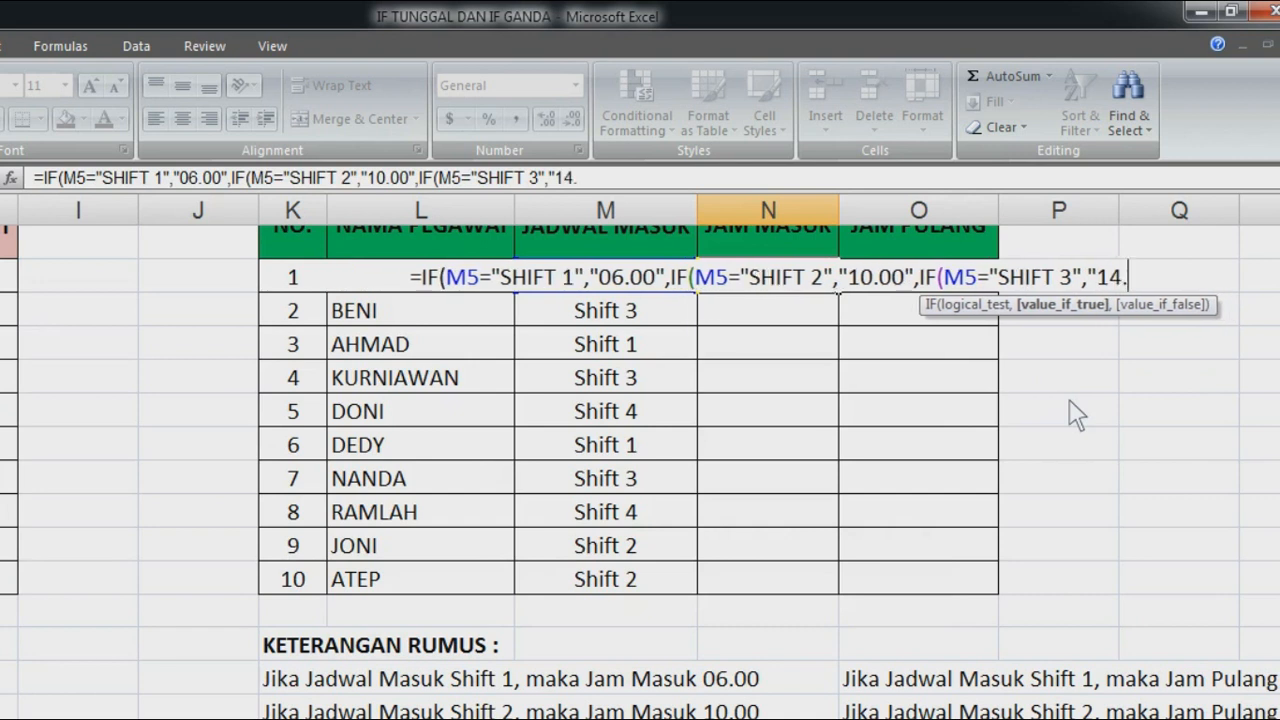
type(".00\"")
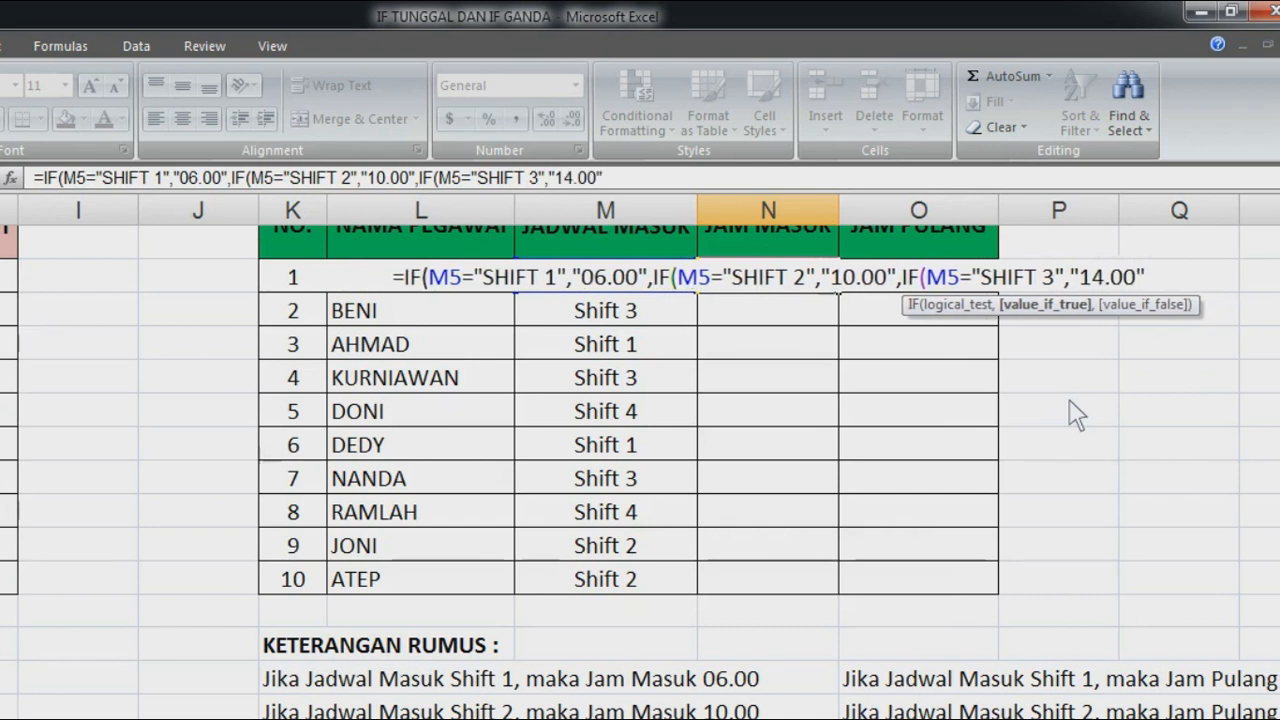
type(",")
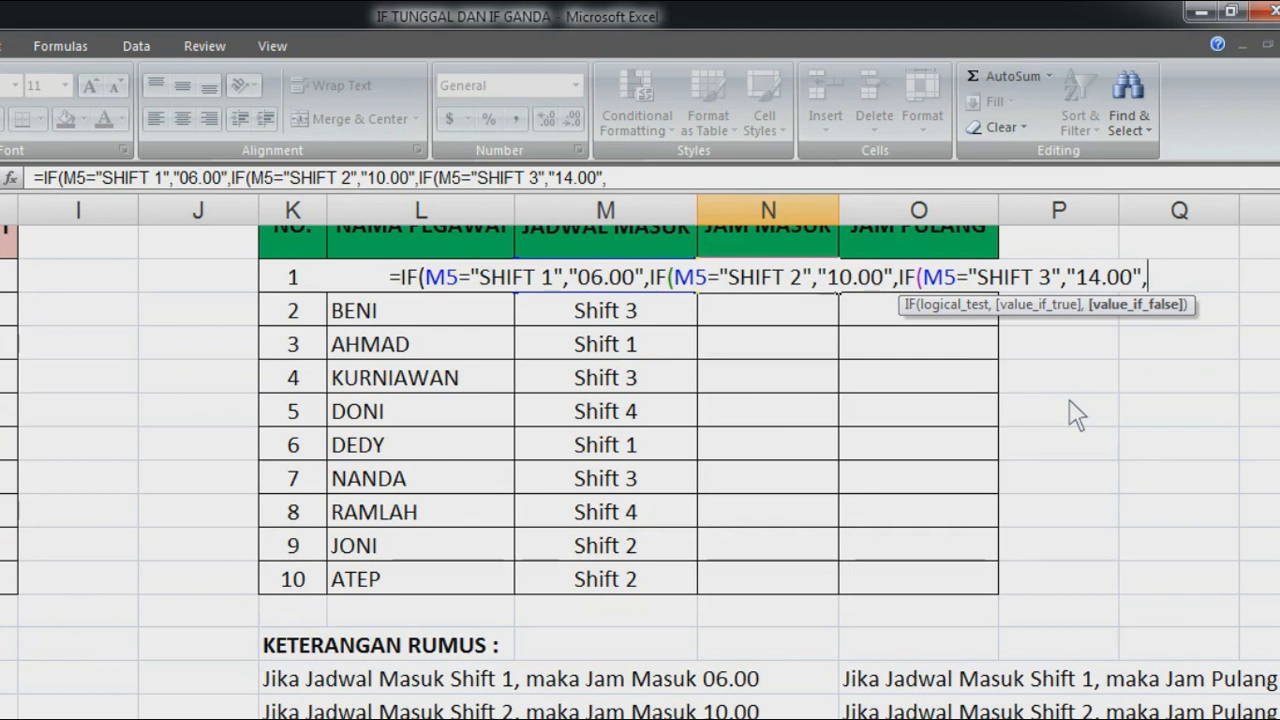
Step: Nest a fourth IF in N5's formula that tests M5="SHIFT 4", ending with a comma for its result
type("IF")
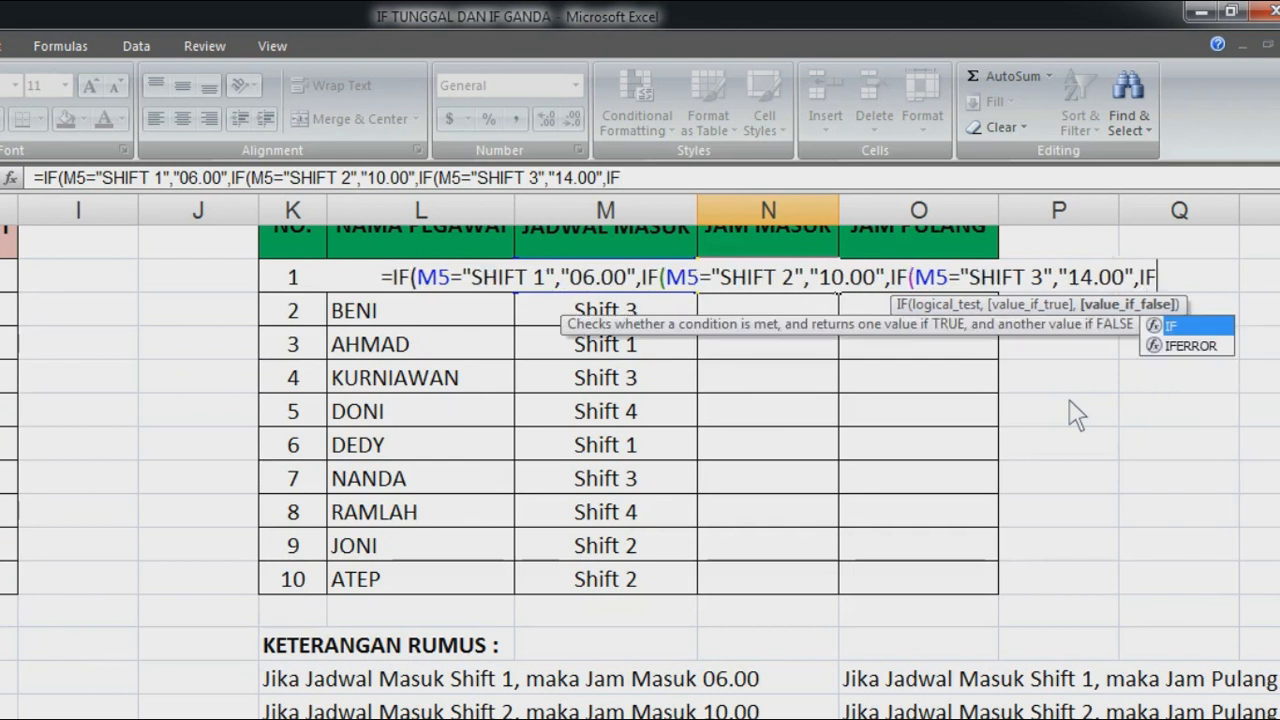
type("(")
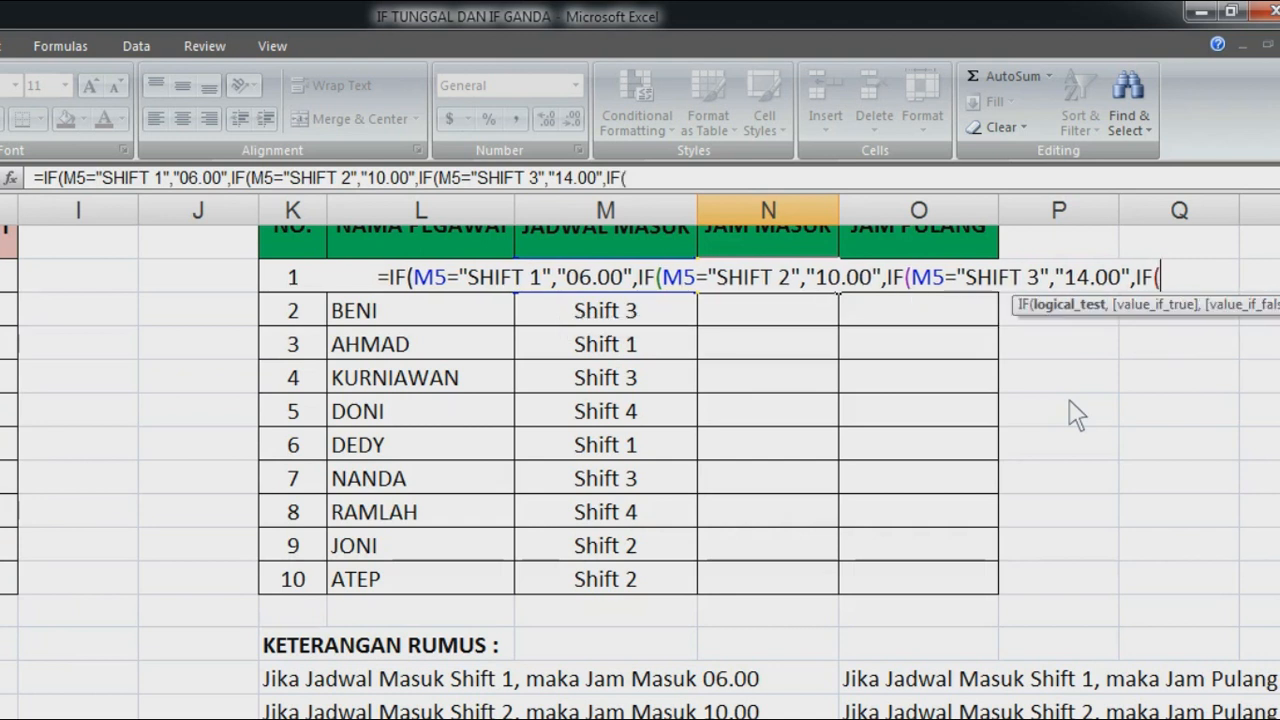
type("M5")
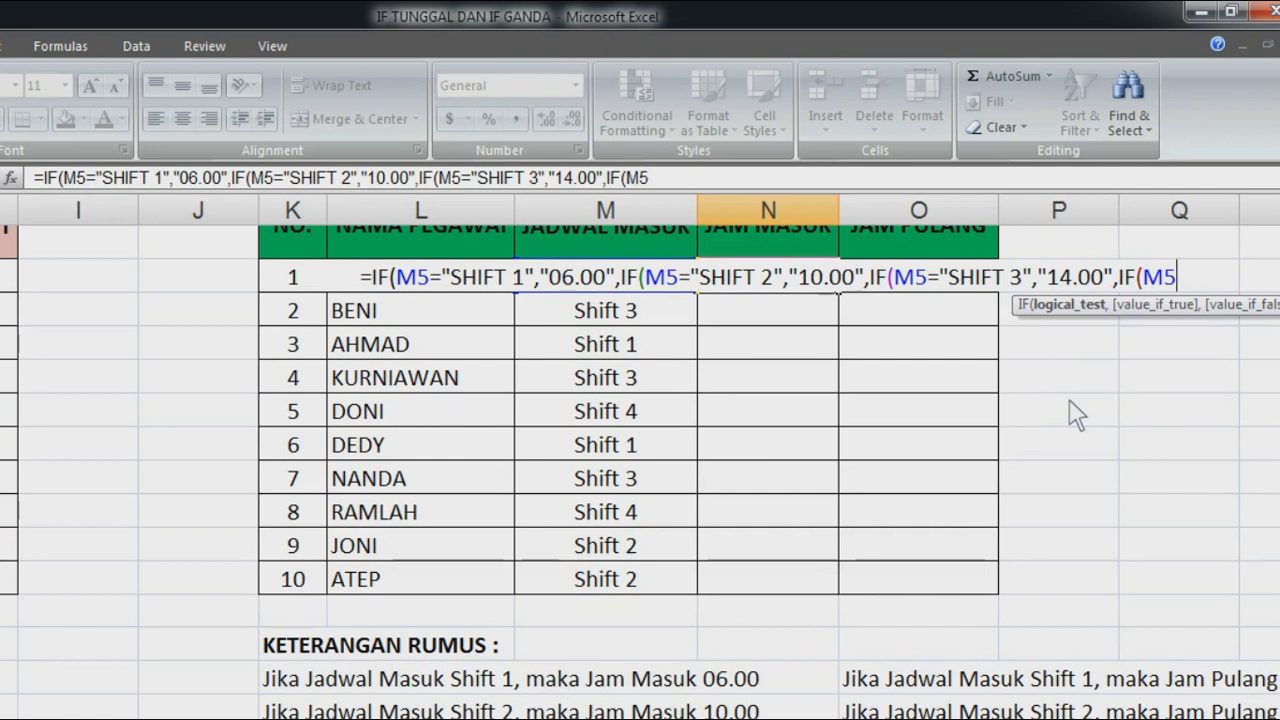
type("=SHIFT")
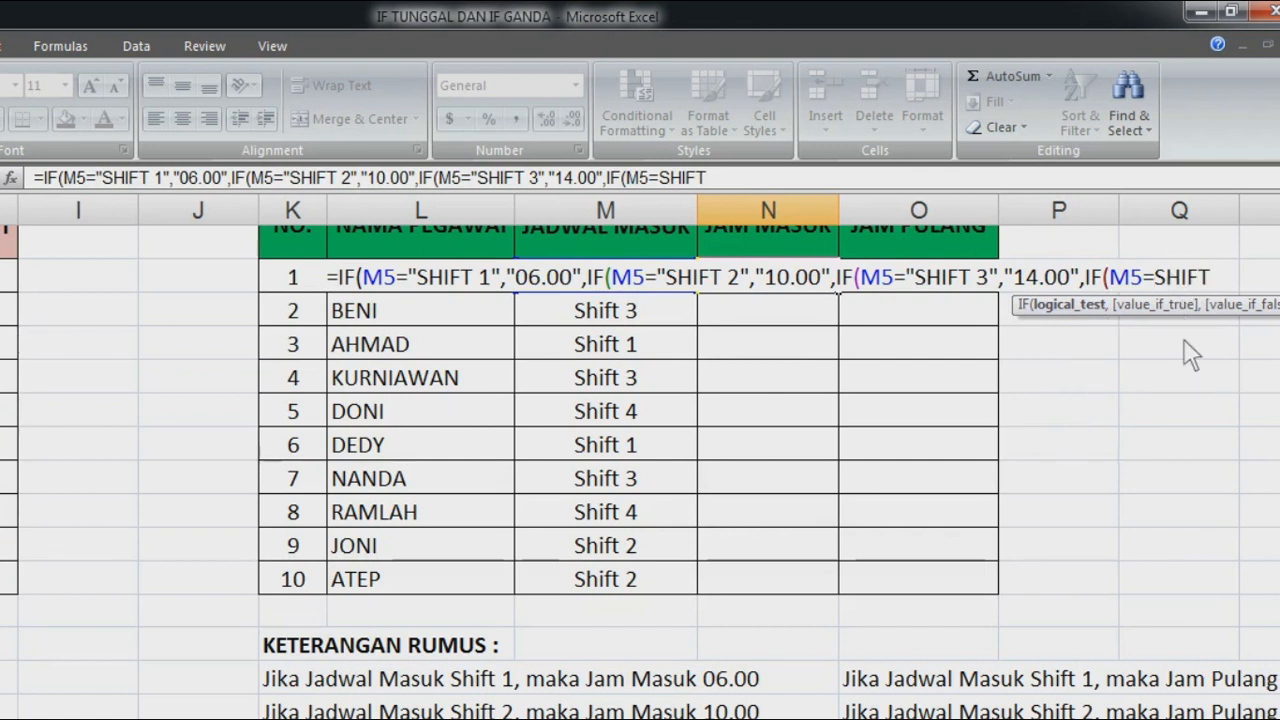
key("Left")
key("Left")
key("Left")
key("Left")
key("Left")
type("\"")
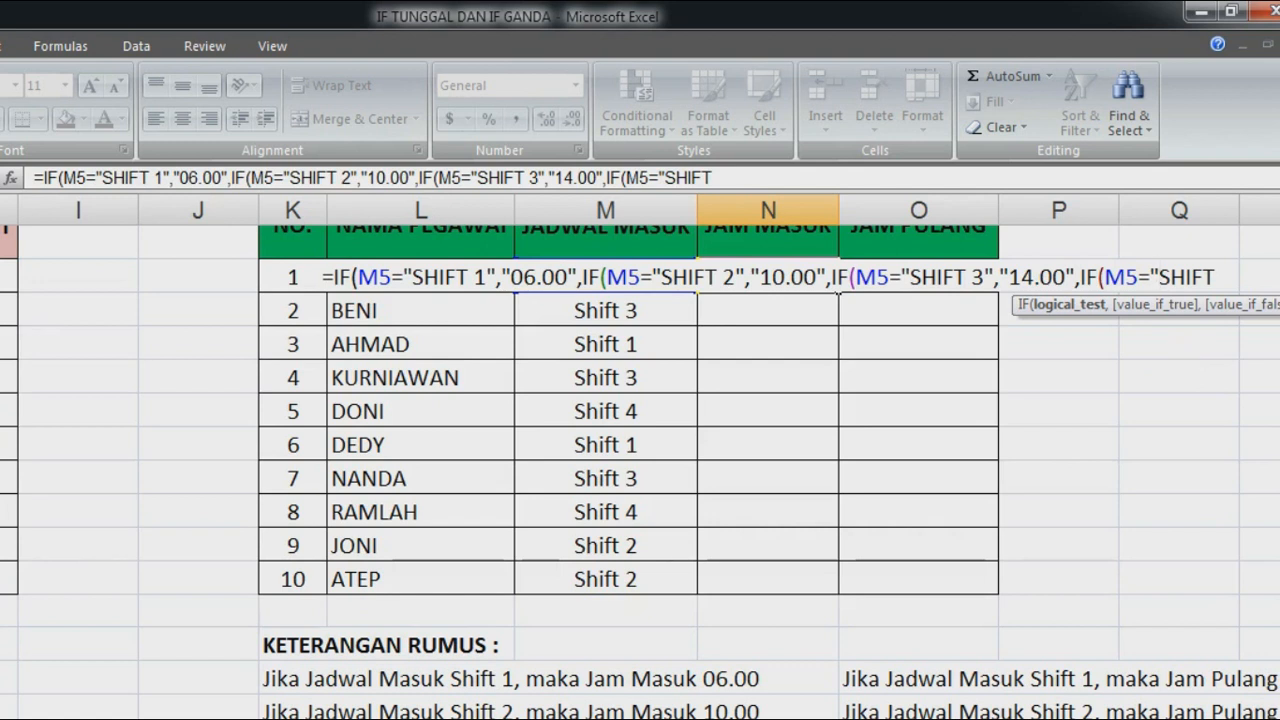
left_click(1224, 280)
type("4")
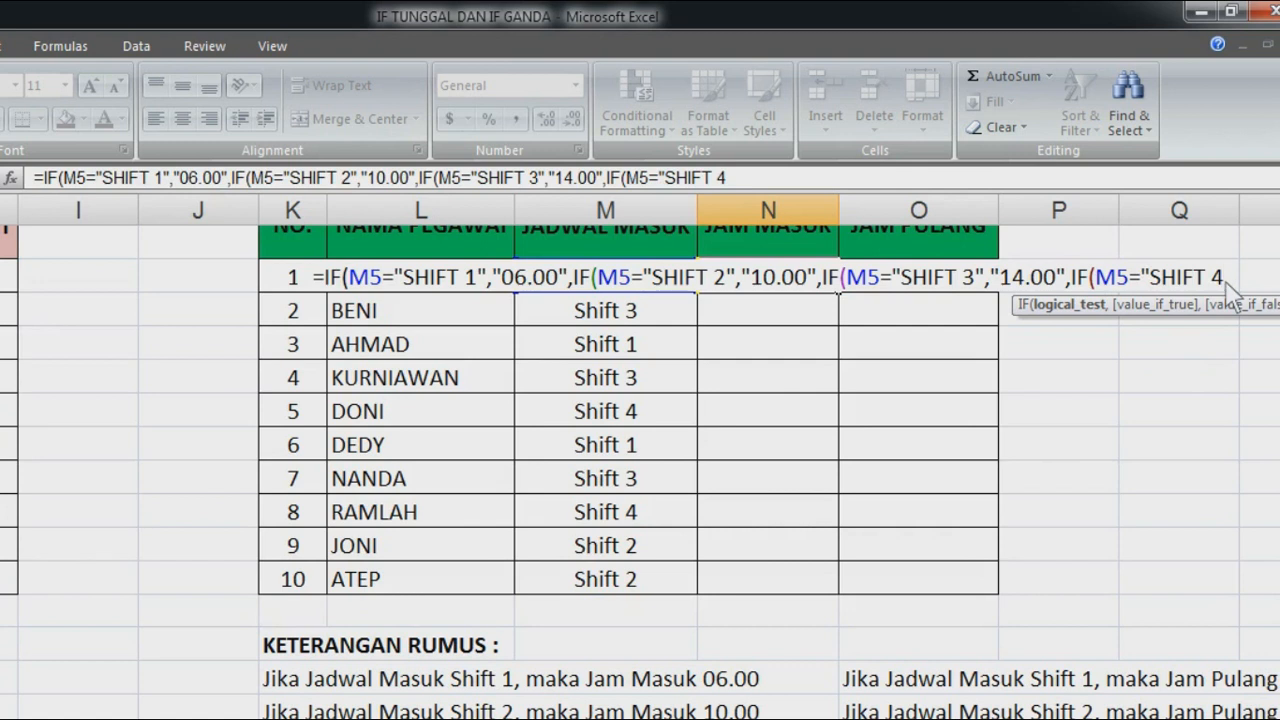
type("\",")
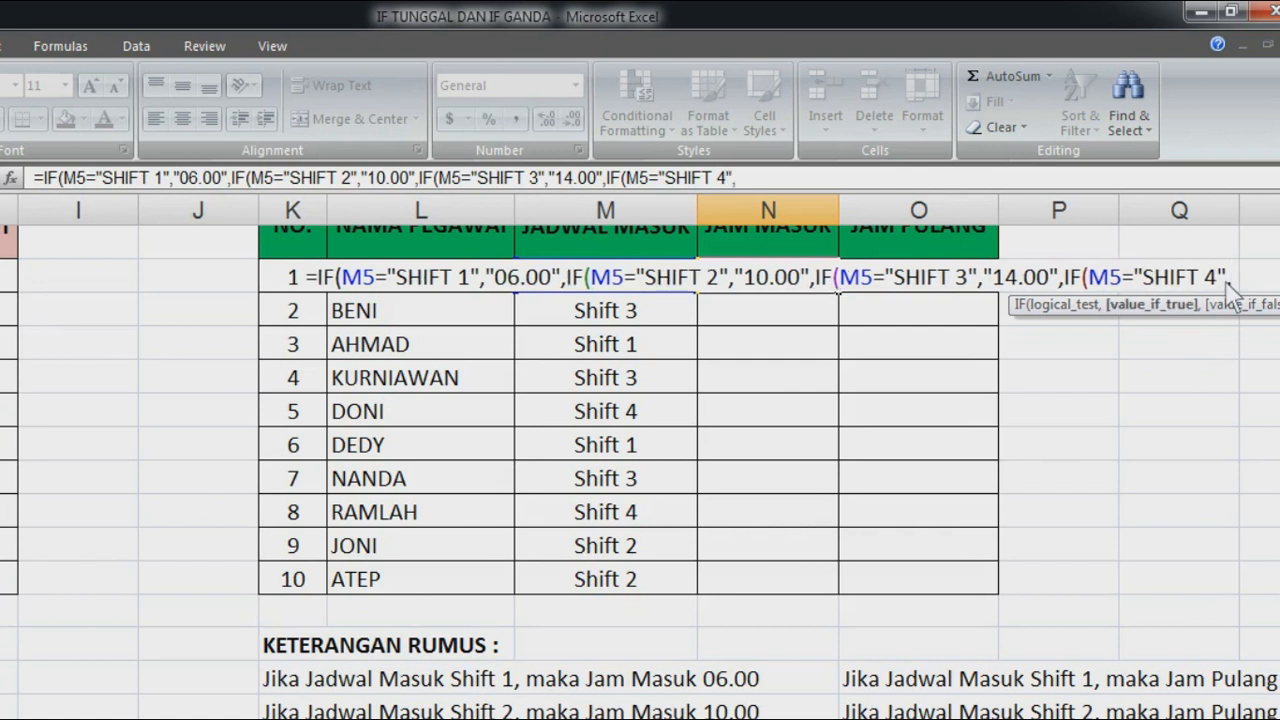
Step: Add "18.00" as the SHIFT 4 result, then close and enter N5's formula, accepting the proposed correction of the closing parentheses
type("1")
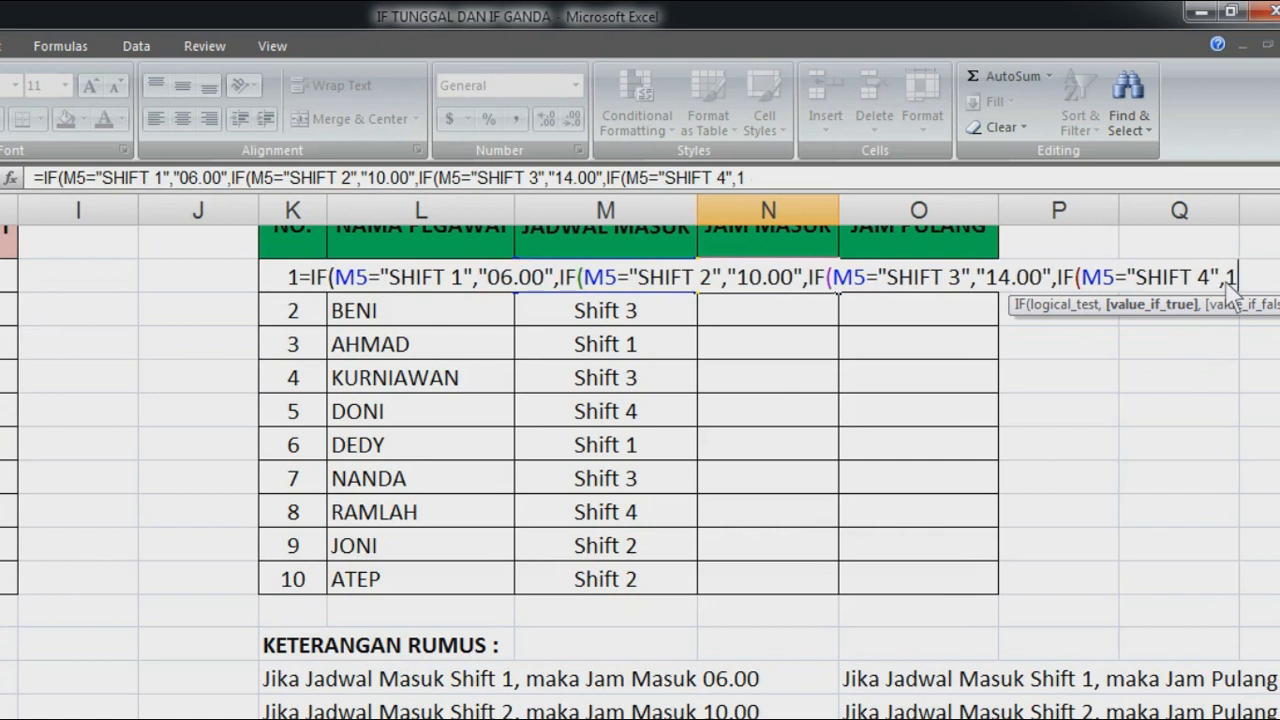
key("BackSpace")
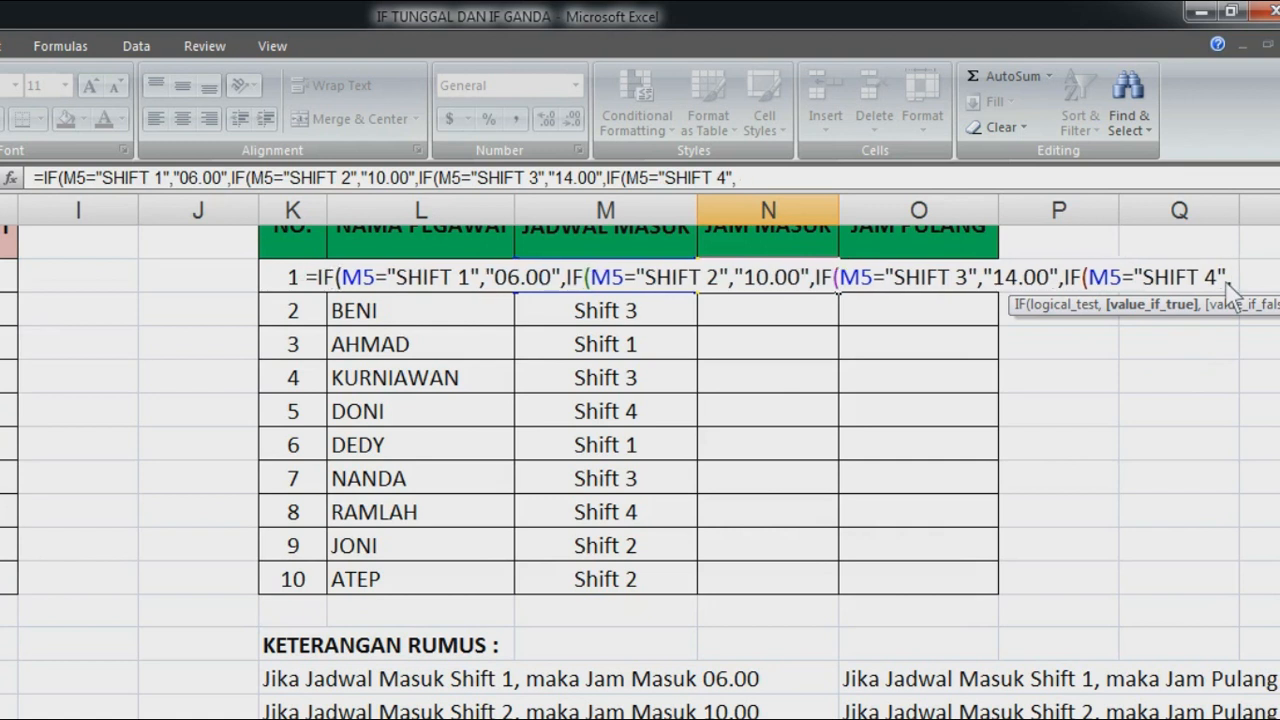
type("\"18")
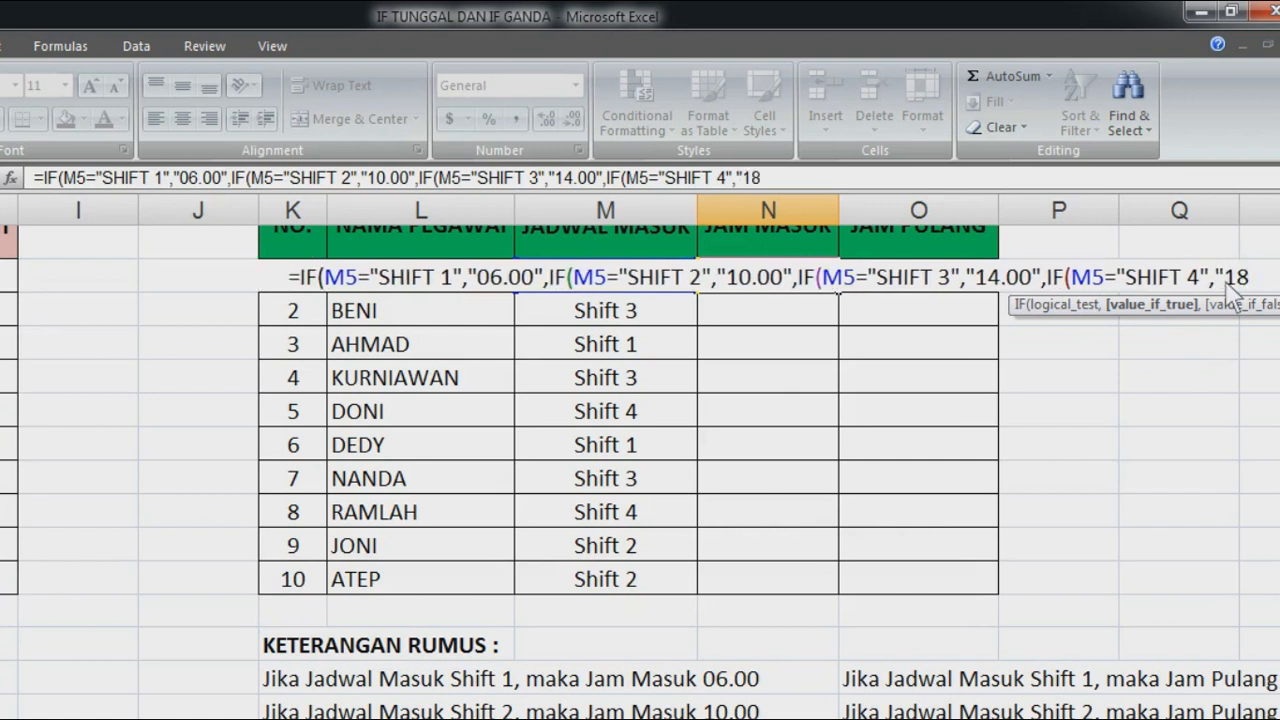
type(".00")
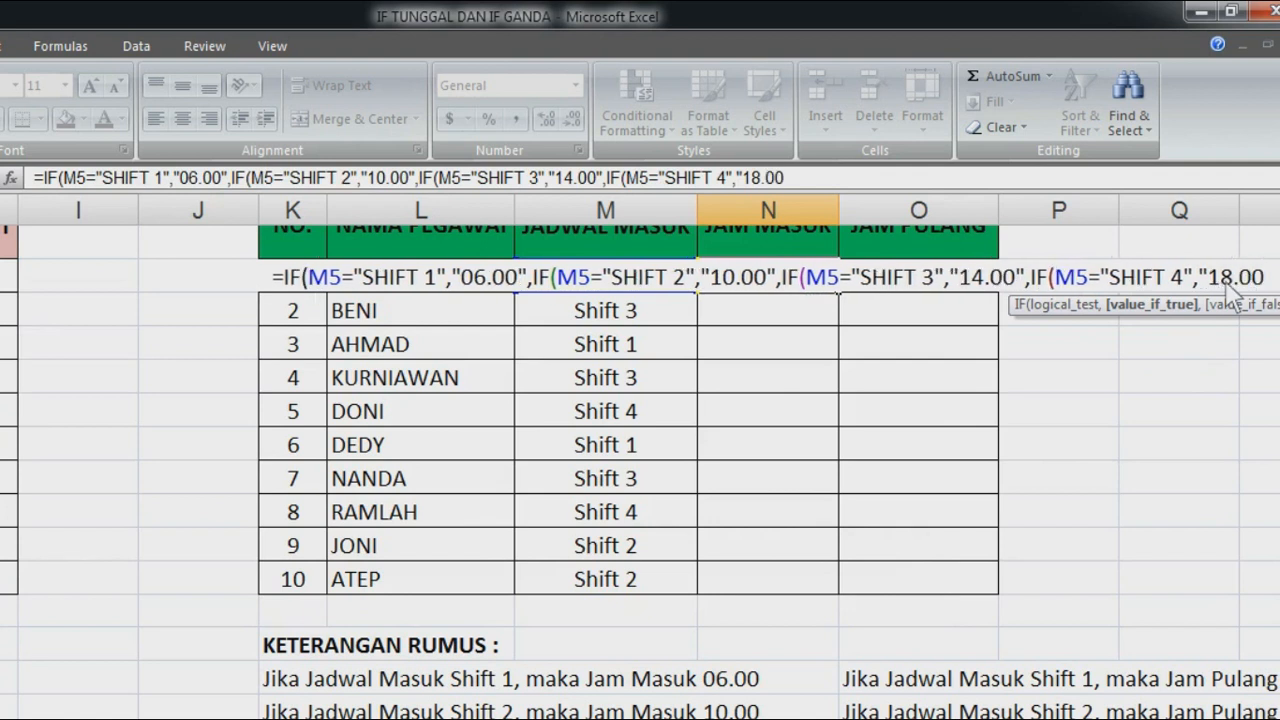
type("\"")
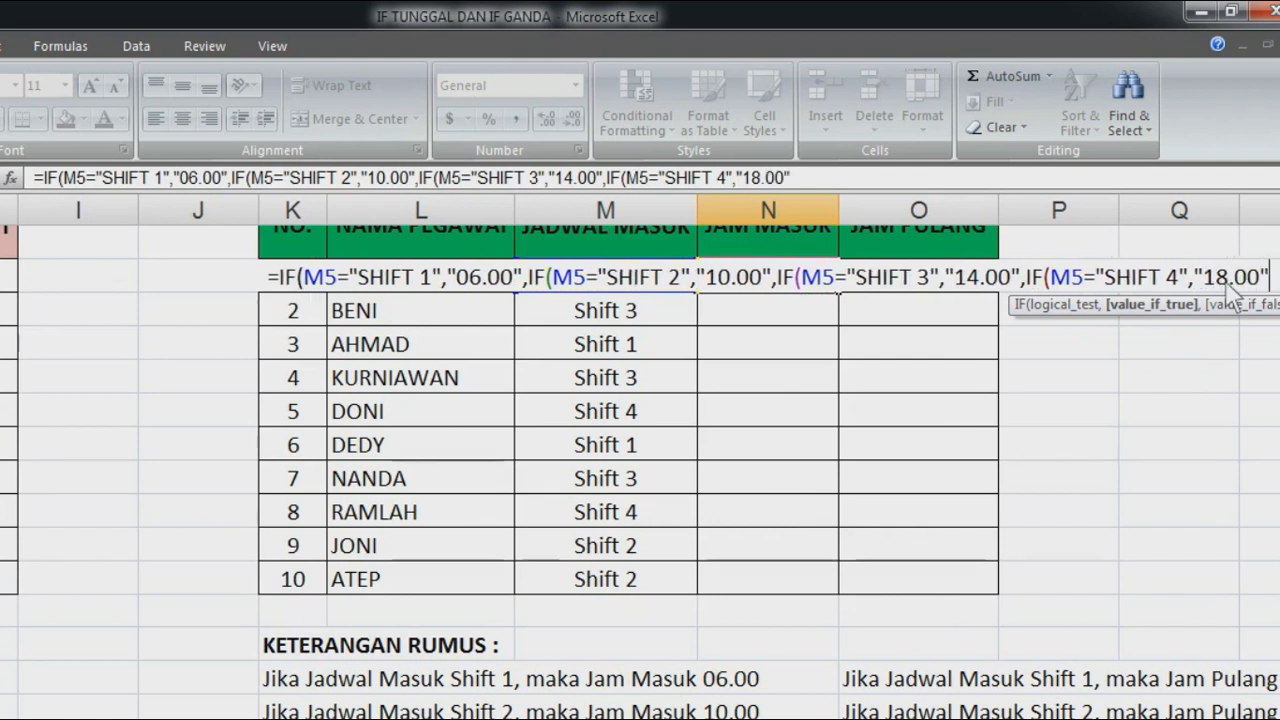
type(",")
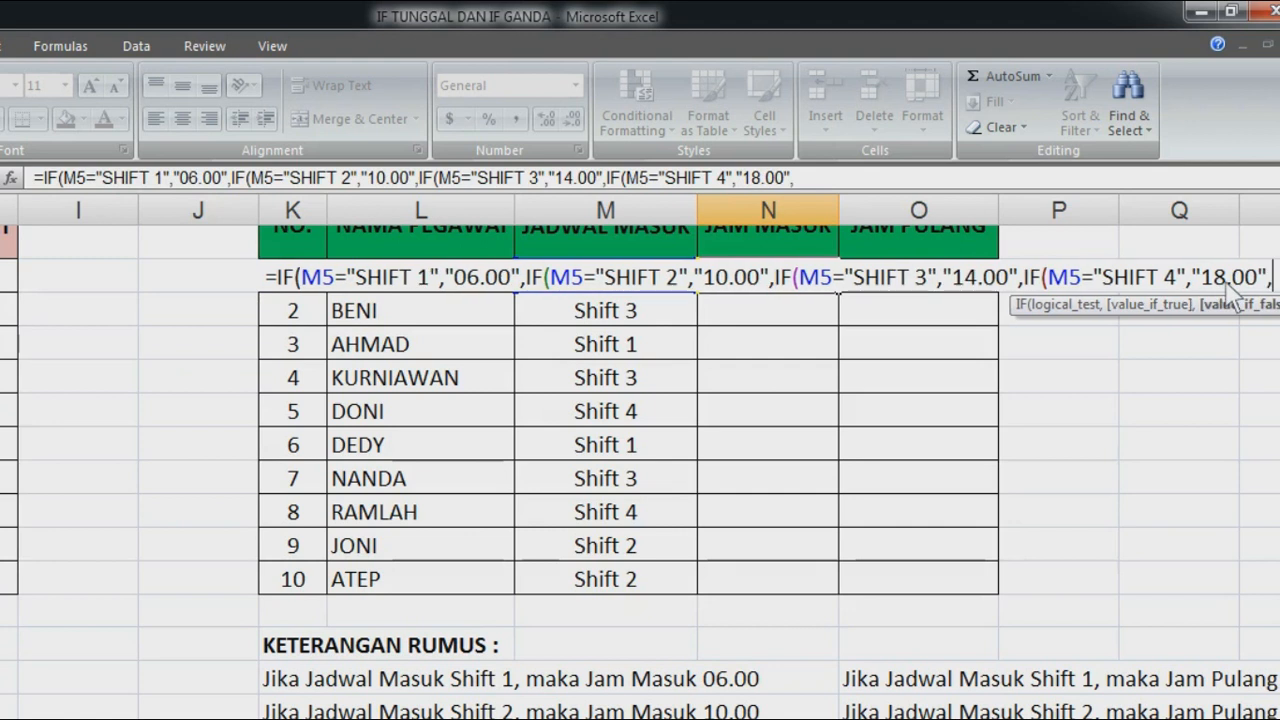
key("BackSpace")
type(")")
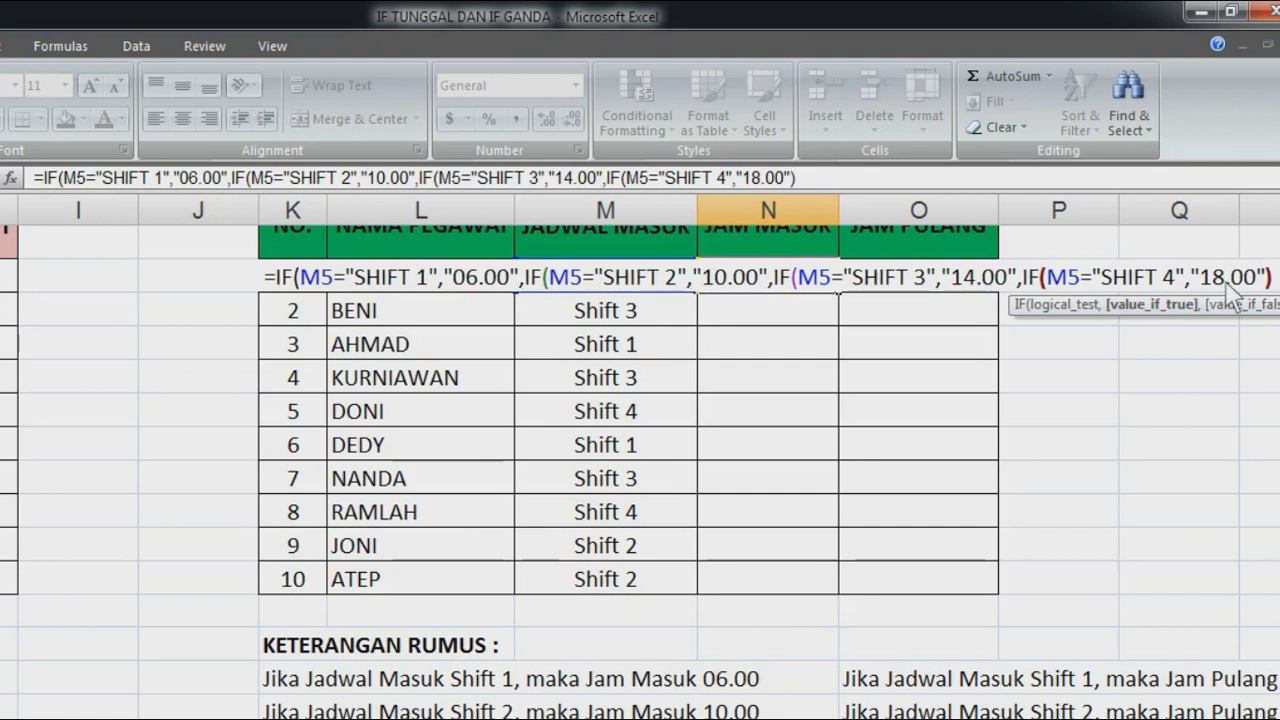
key("Return")
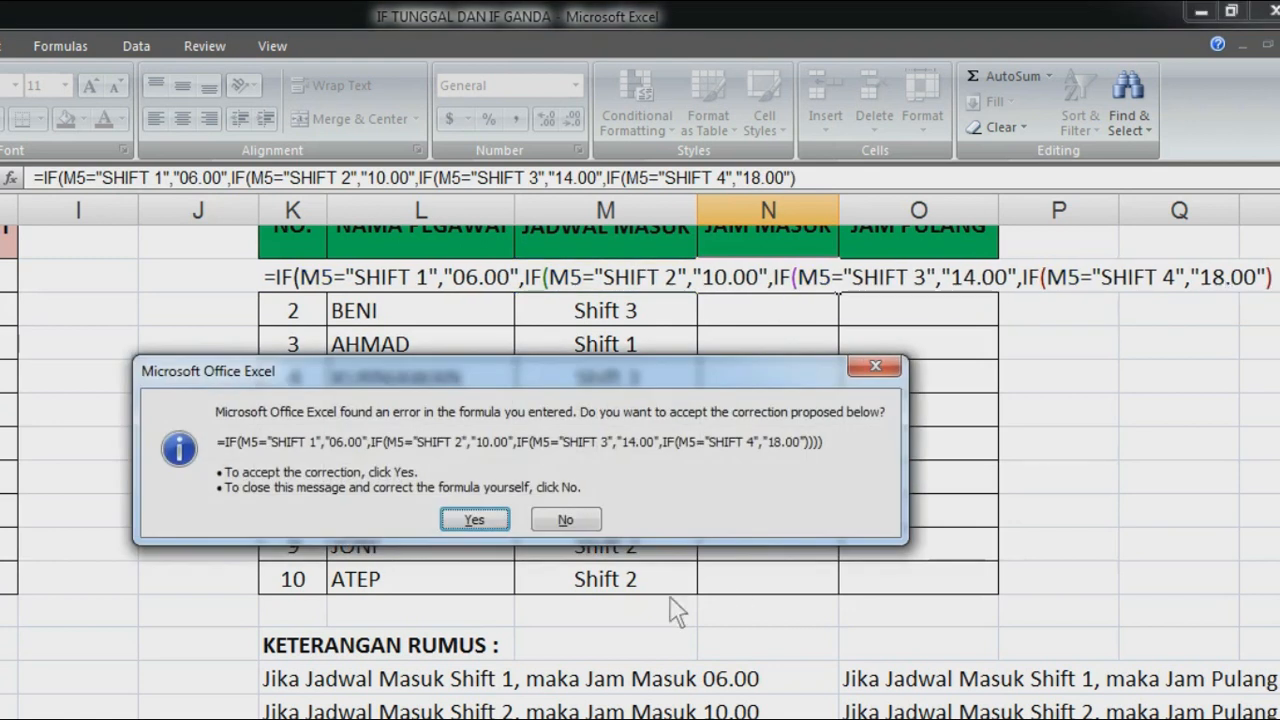
left_click(462, 511)
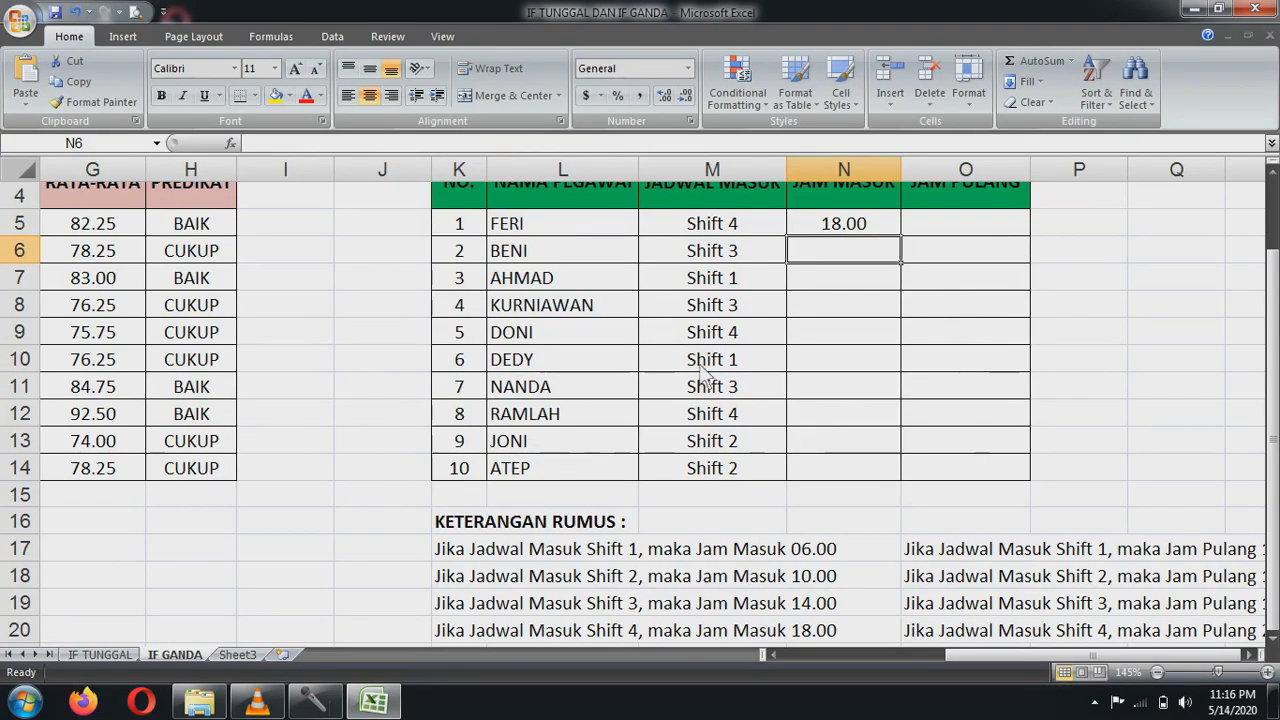
Step: Fill N5's formula down the JAM MASUK column to N14 and compare the results with the rules below the table
left_click(880, 228)
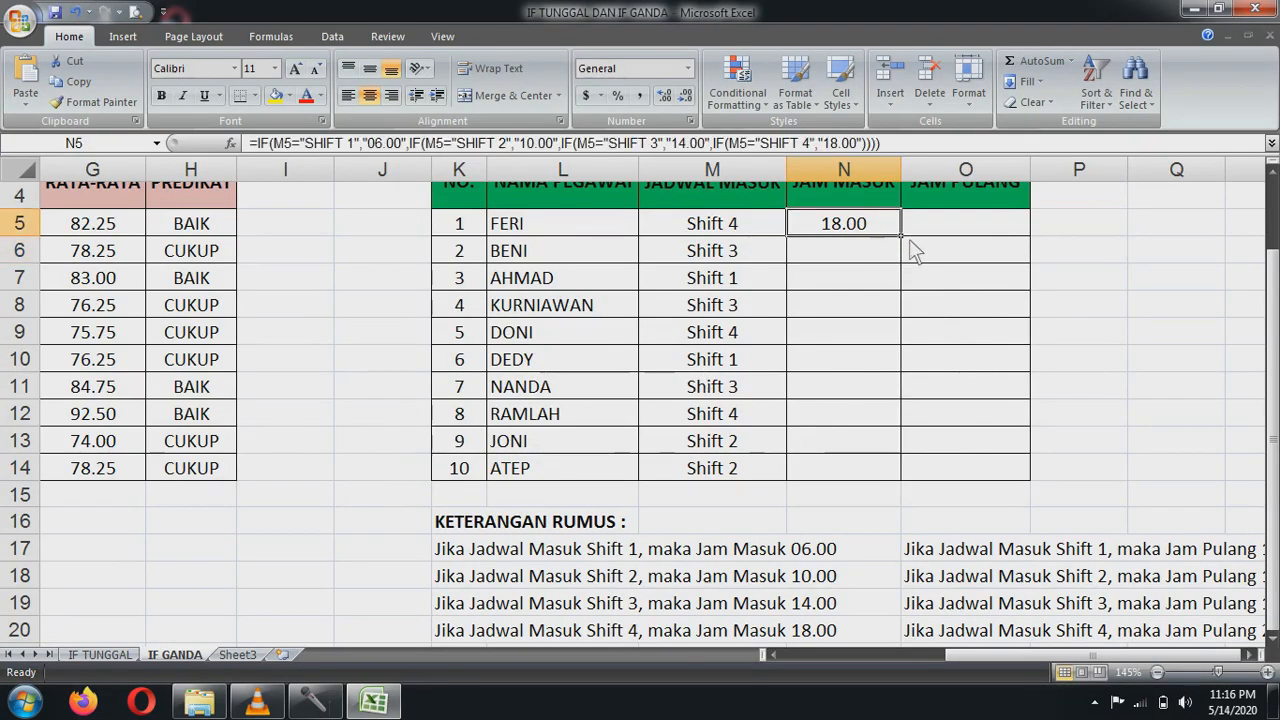
double_click(902, 238)
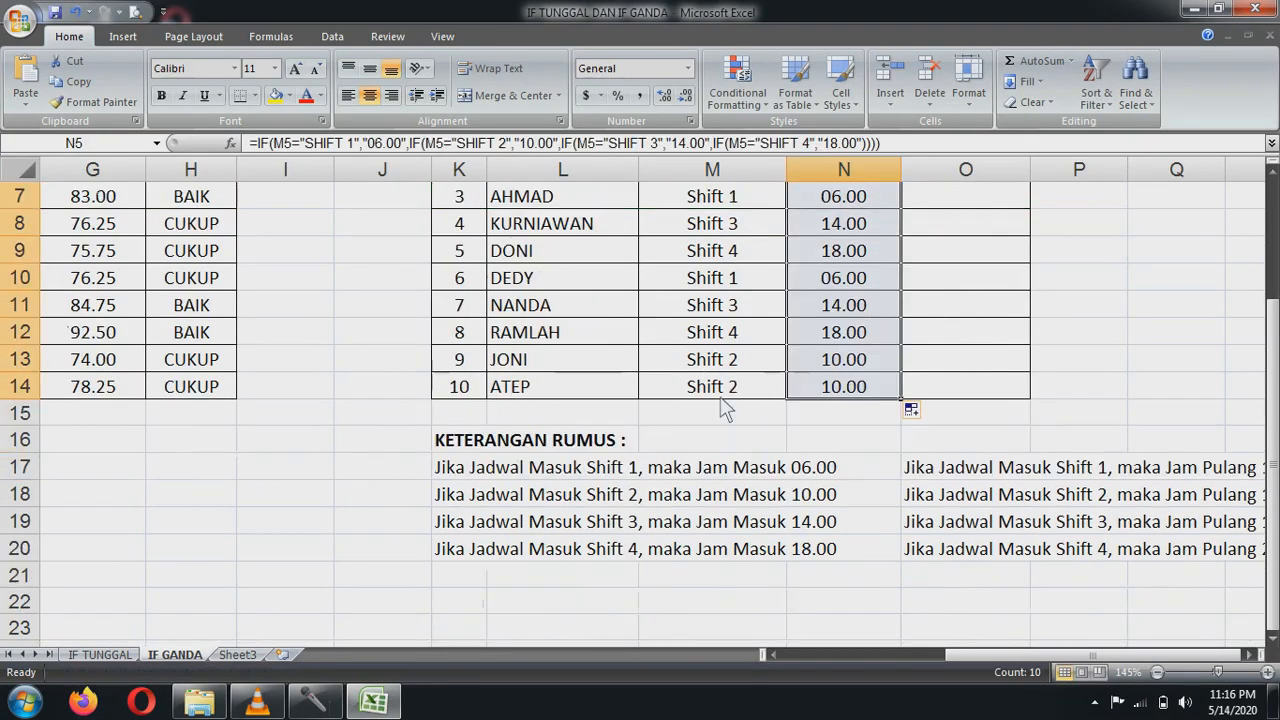
scroll(700, 410, "up", 1)
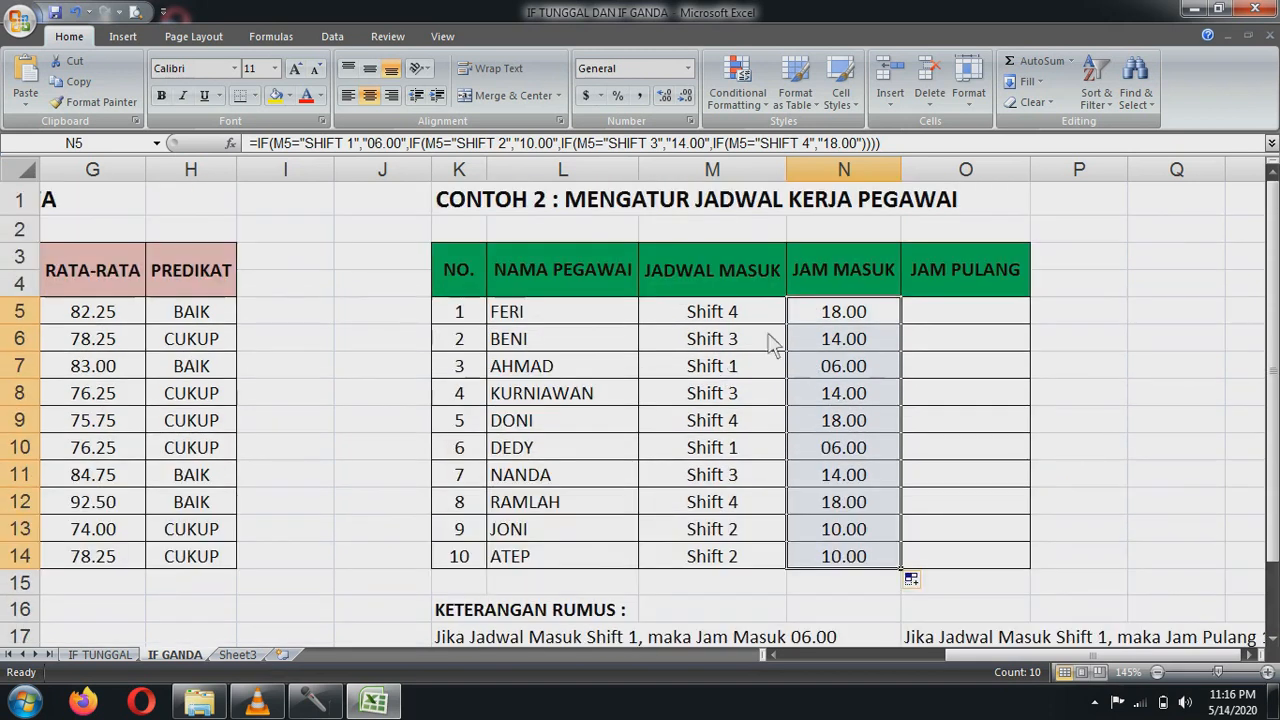
scroll(740, 395, "down", 2)
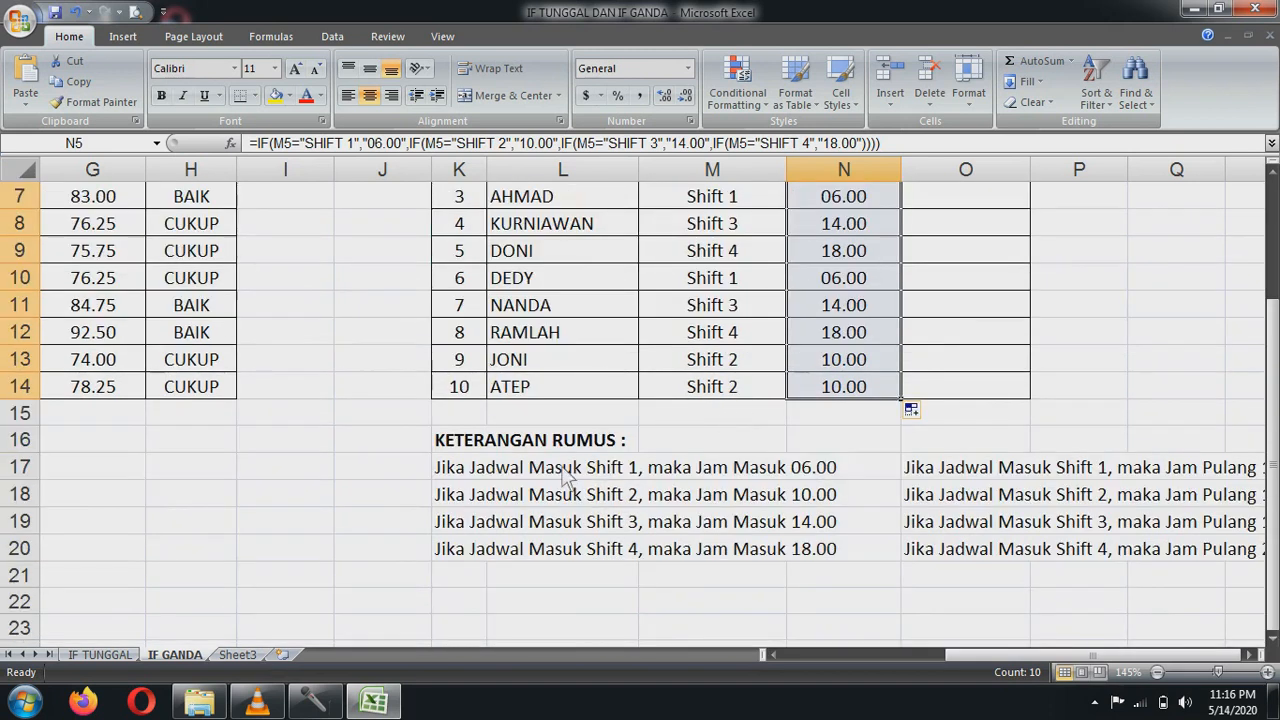
scroll(810, 440, "up", 2)
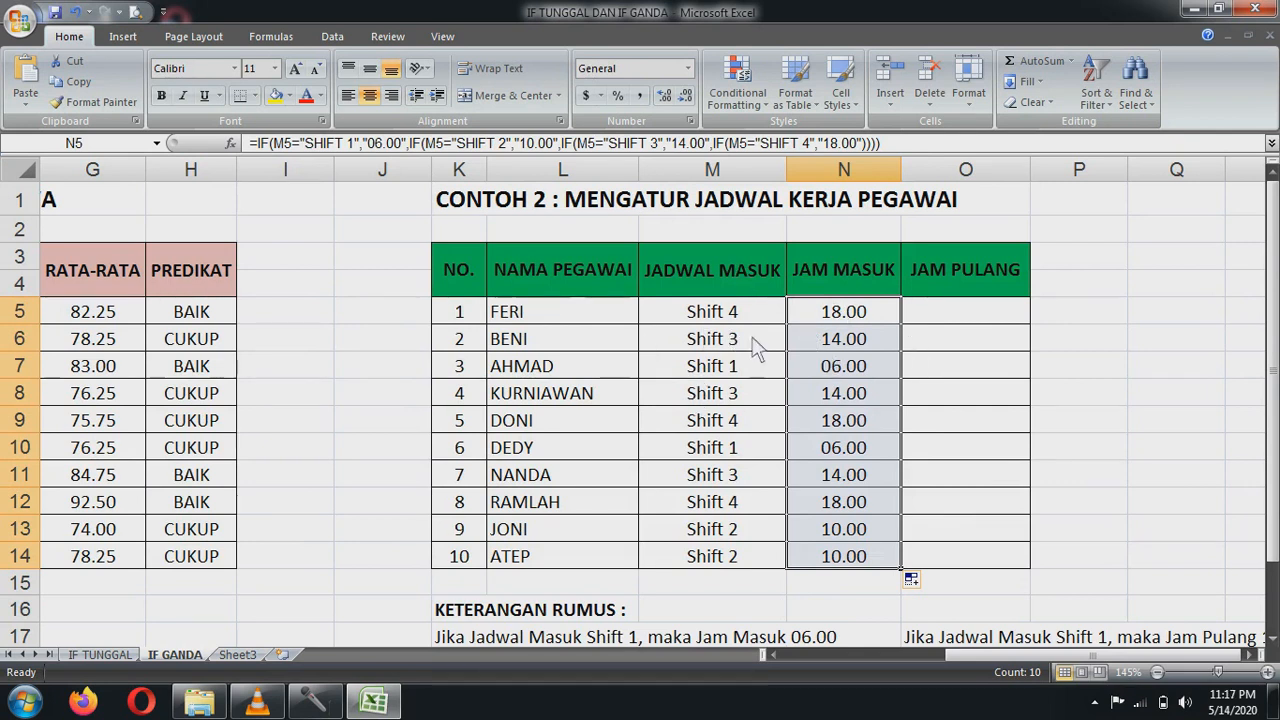
Step: Change the JADWAL MASUK entry in M6 to Shift 1 and check its JAM MASUK against the rules
left_click(712, 345)
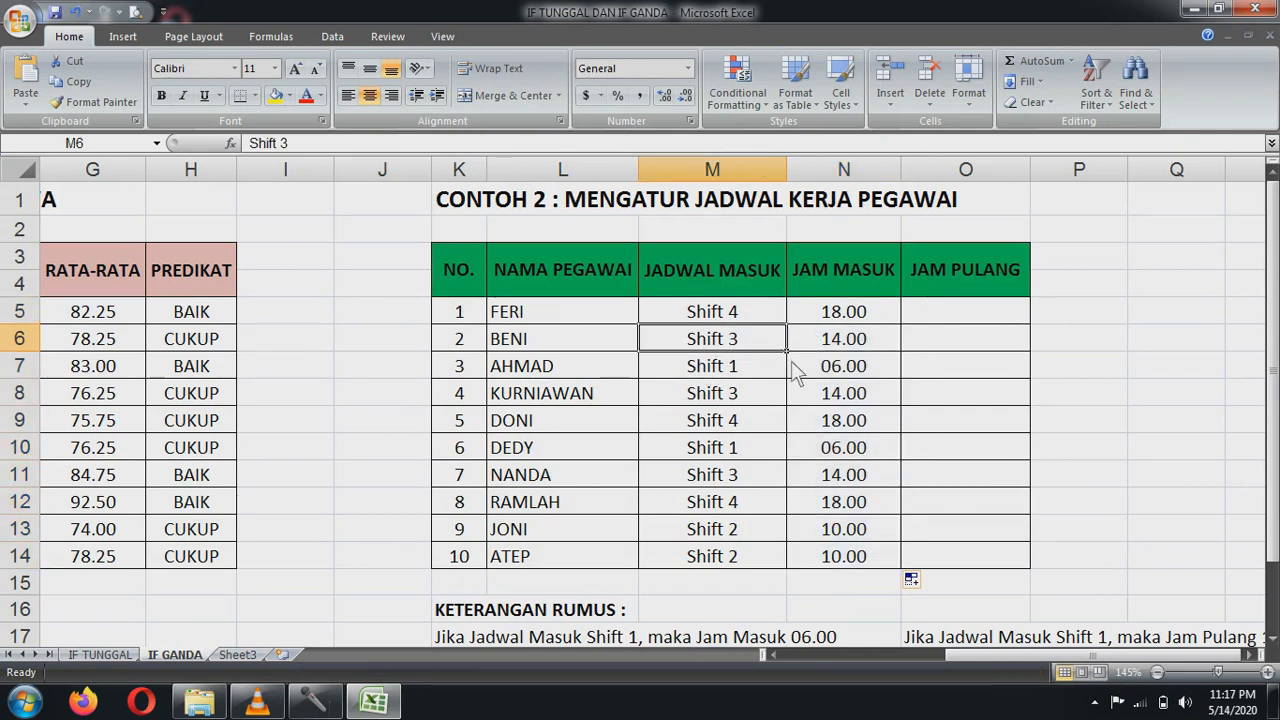
key("F2")
key("BackSpace")
type("1")
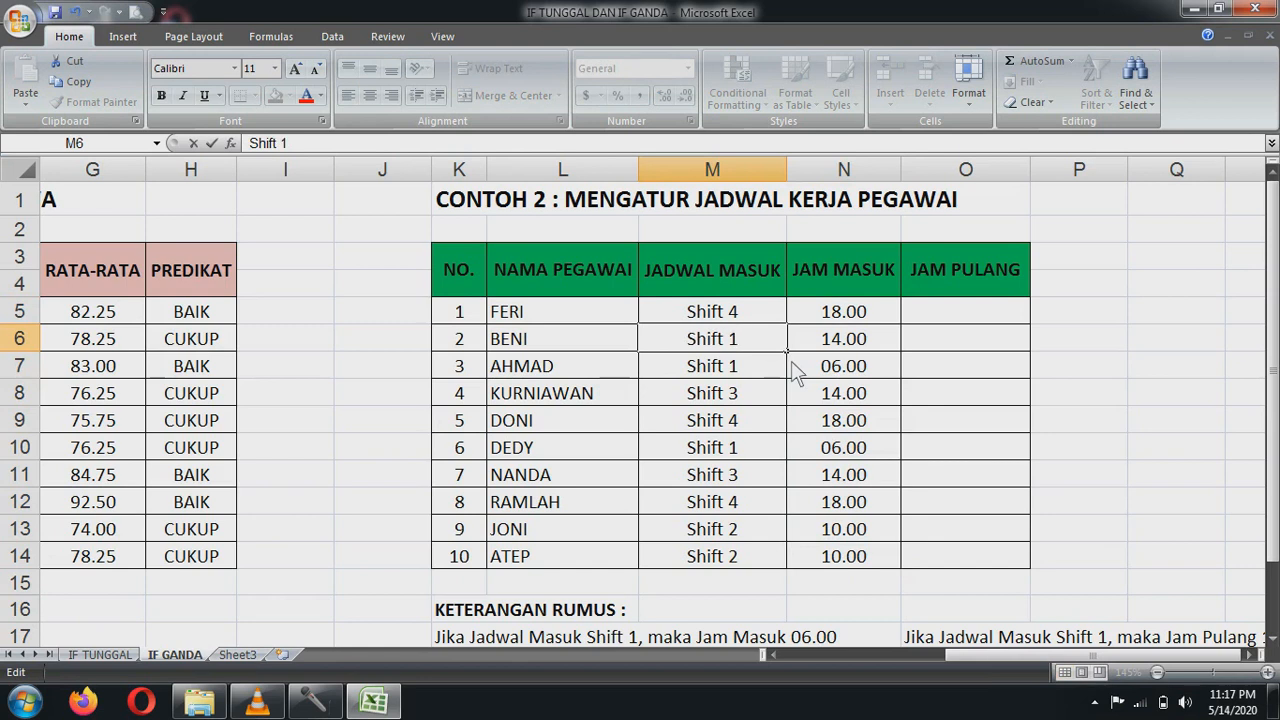
key("Return")
left_click(795, 370)
key("Left")
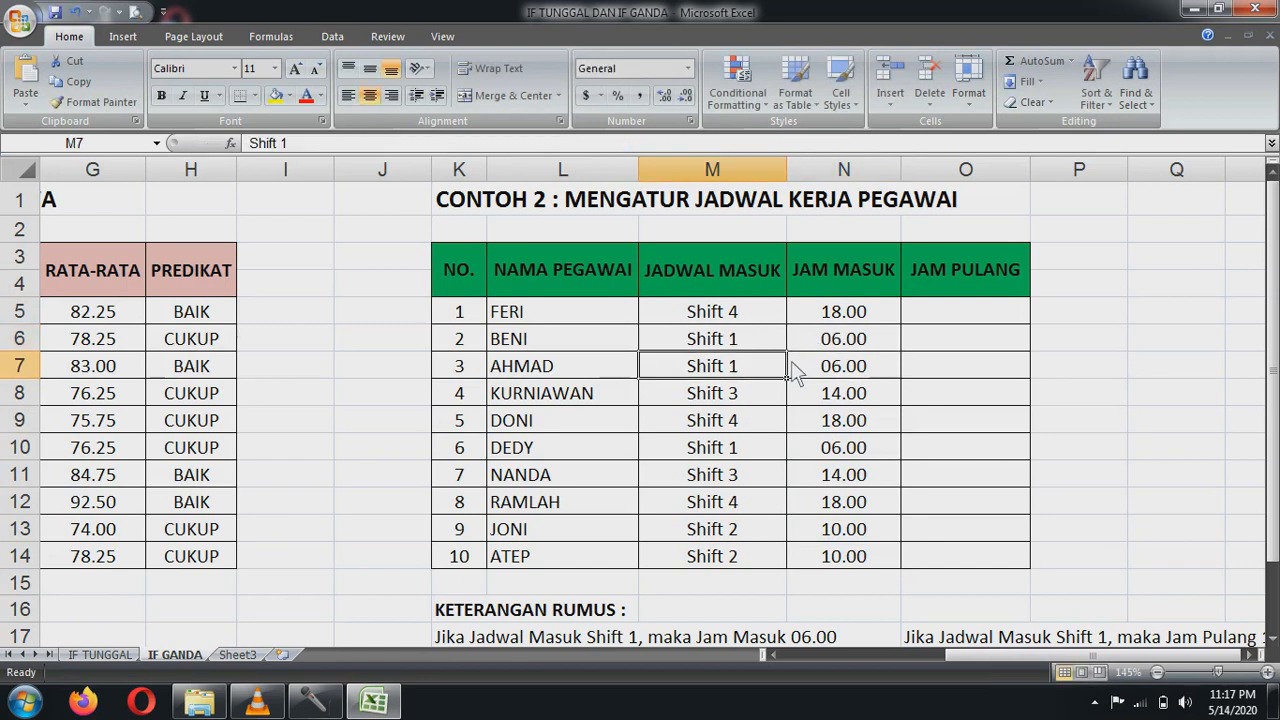
scroll(541, 608, "down", 1)
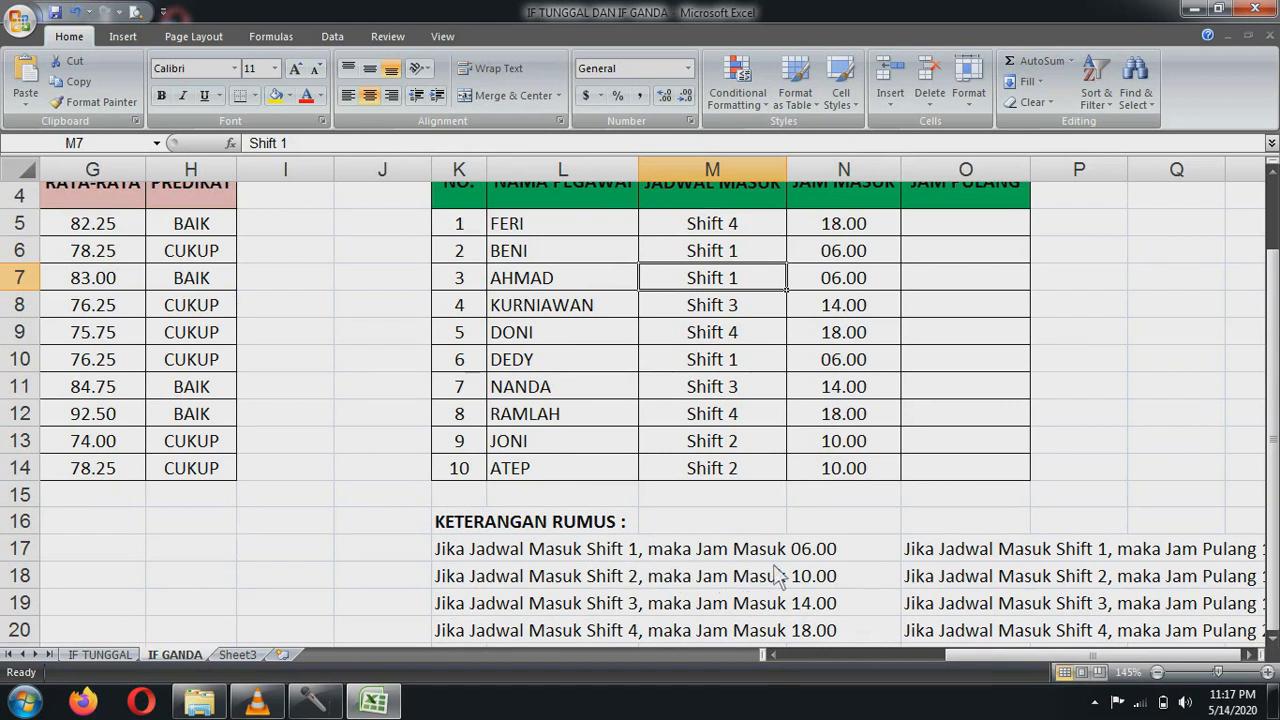
scroll(835, 385, "up", 1)
left_click(860, 366)
left_click(676, 368)
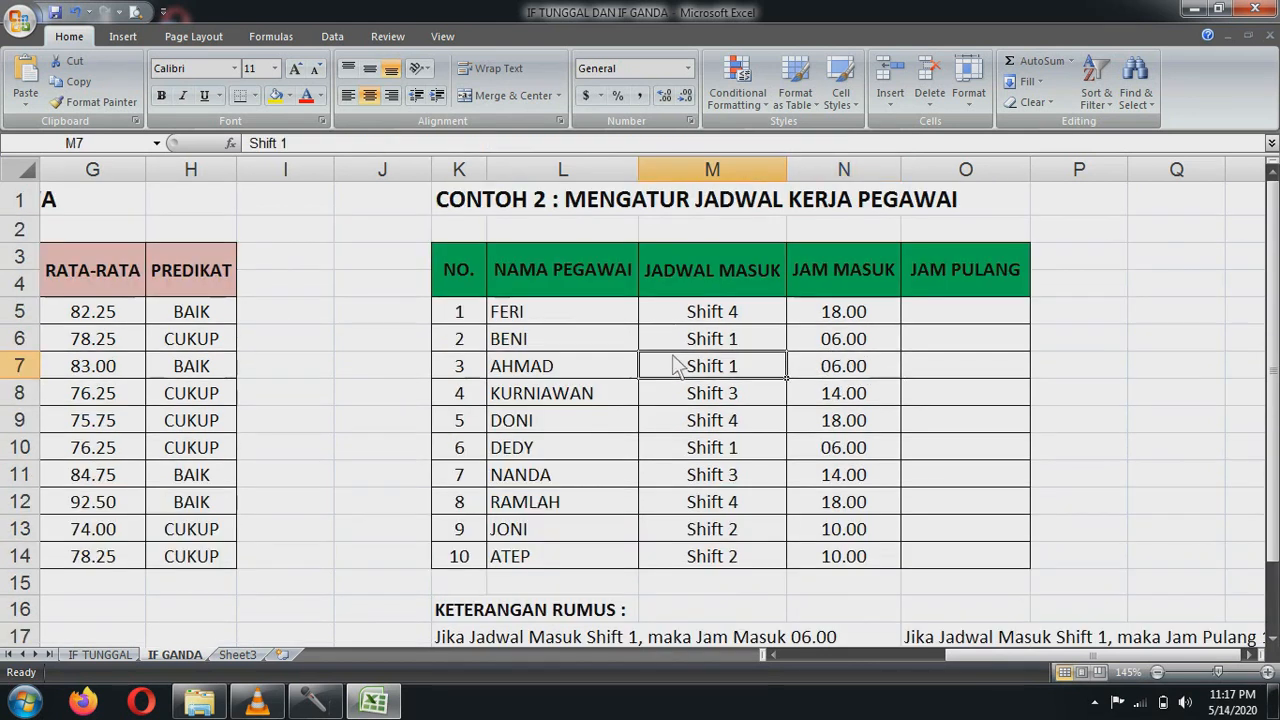
left_click(826, 340)
Step: Select O5 and examine the JAM PULANG rules for the four shifts under KETERANGAN RUMUS
left_click(975, 315)
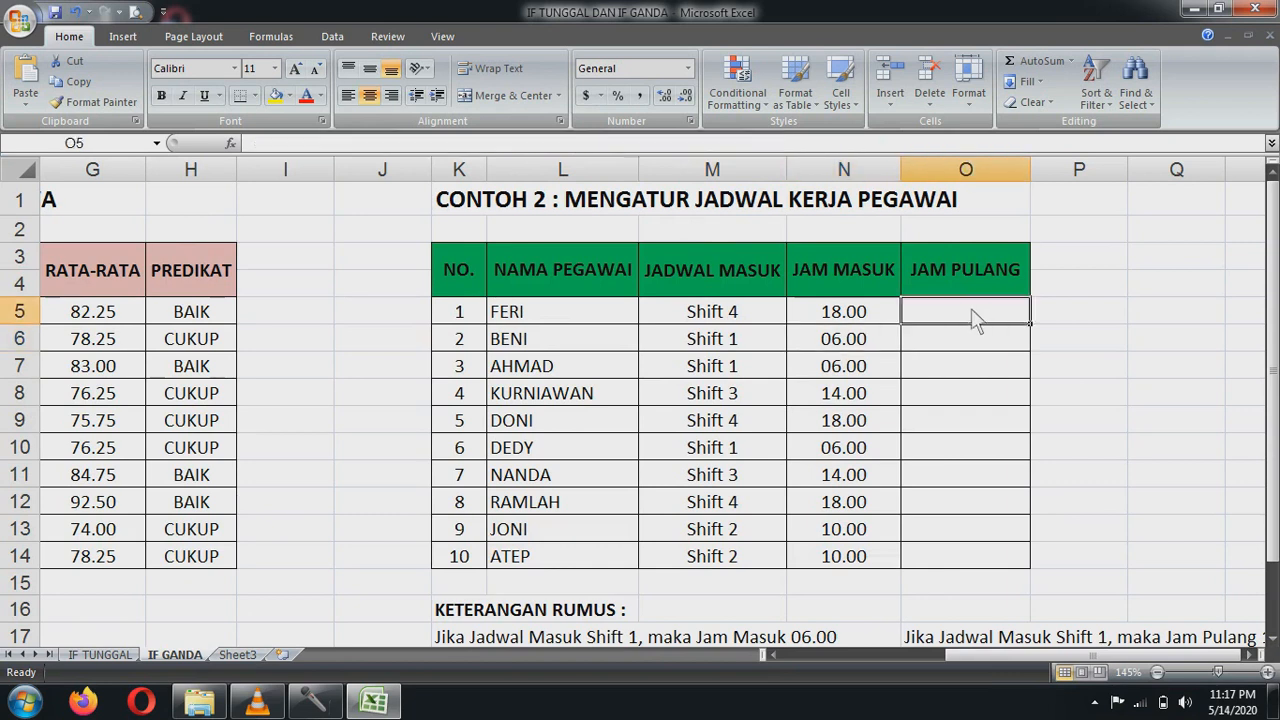
scroll(826, 454, "down", 1)
left_click_drag(1138, 659, 1160, 652)
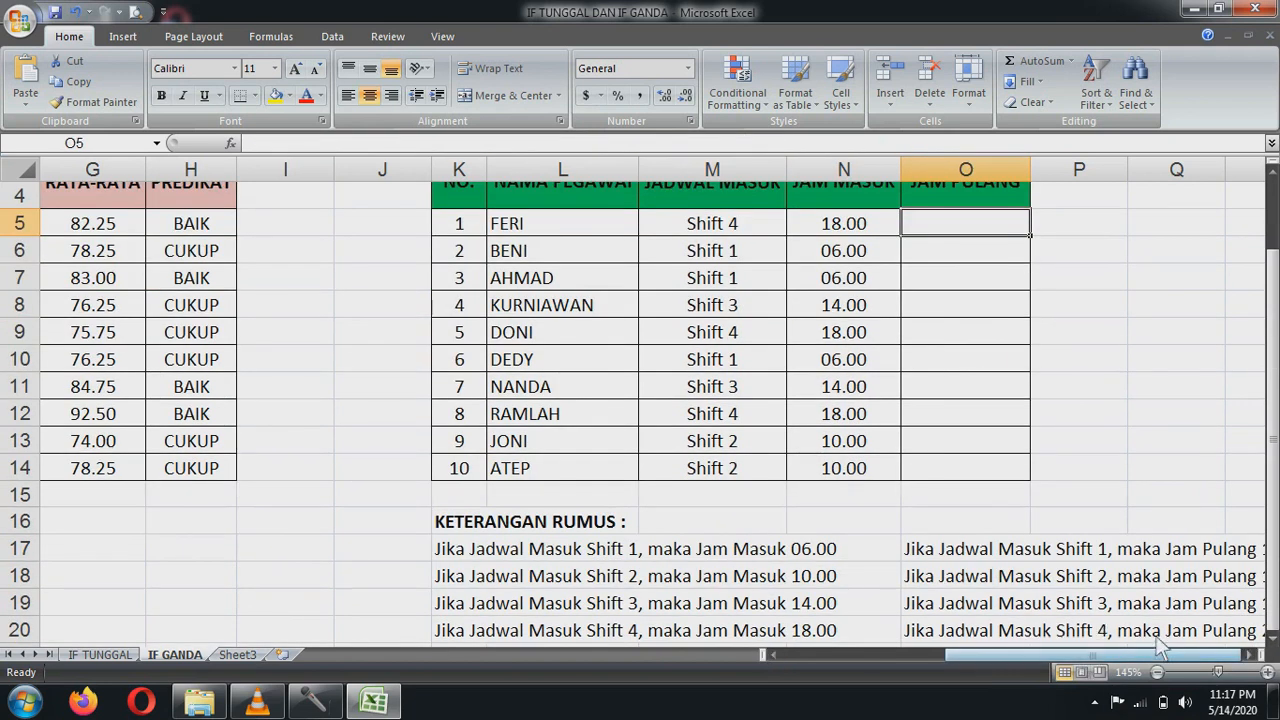
left_click(1253, 654)
scroll(758, 524, "up", 1)
scroll(758, 524, "down", 1)
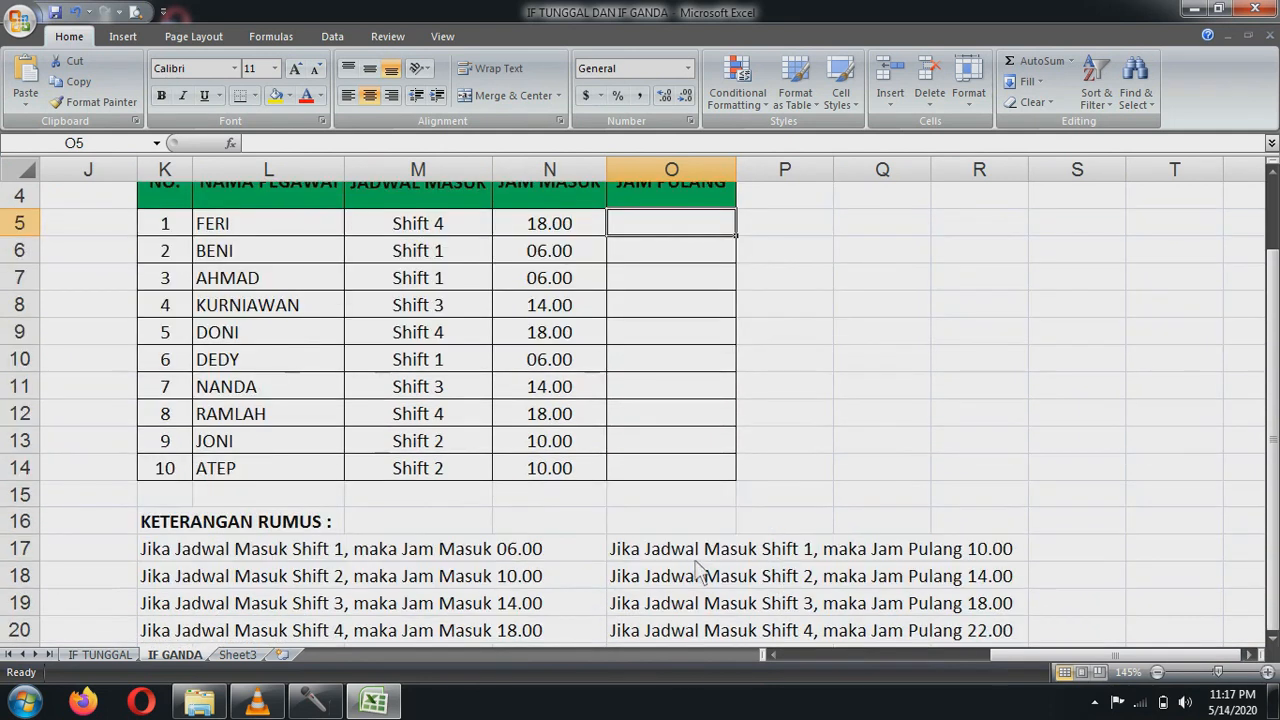
scroll(668, 565, "up", 1)
scroll(700, 558, "down", 1)
scroll(750, 545, "up", 1)
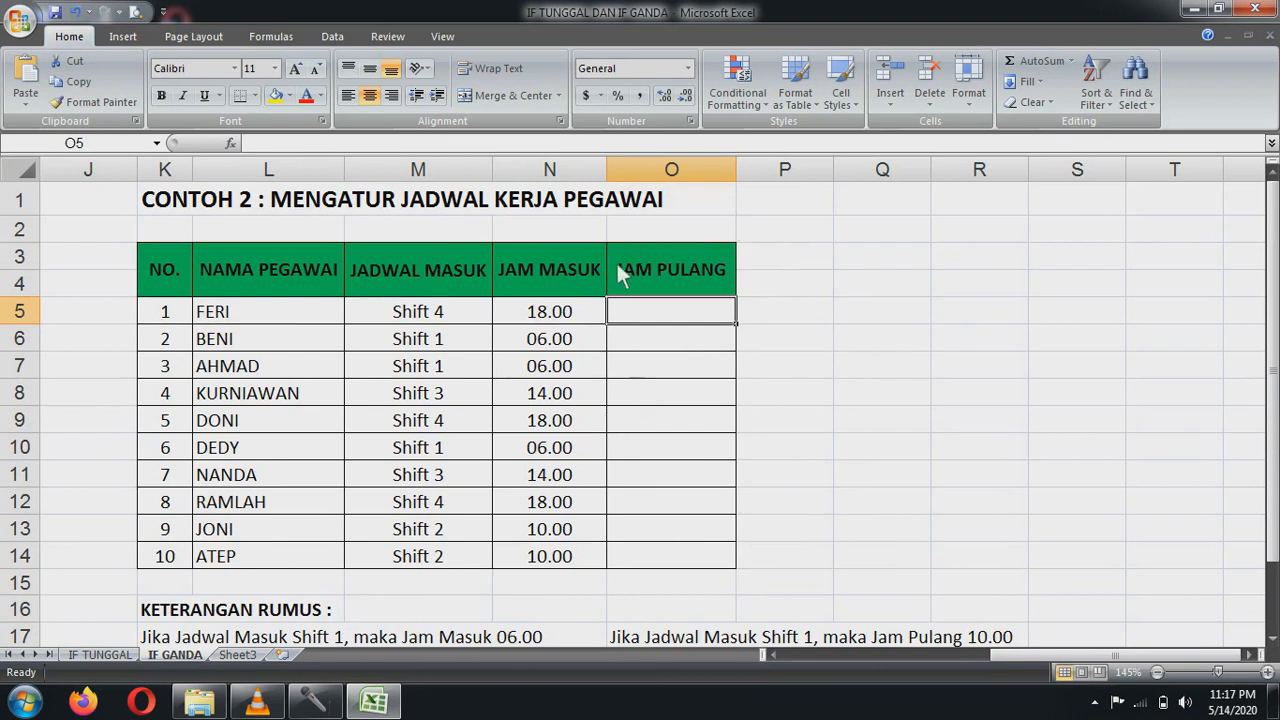
scroll(799, 402, "down", 1)
scroll(792, 412, "up", 1)
Step: Start O5's formula with an IF testing whether M5 equals "SHIFT 1", with the shift name in quotation marks
type("=")
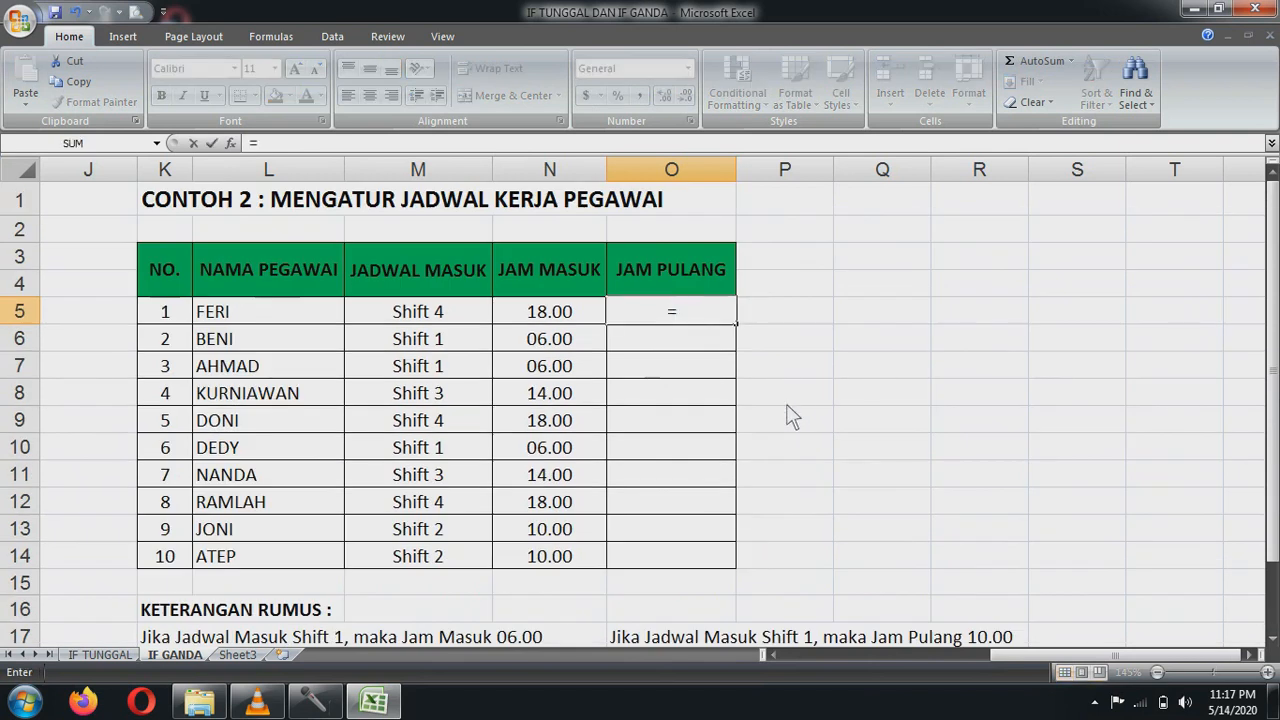
type("IF(")
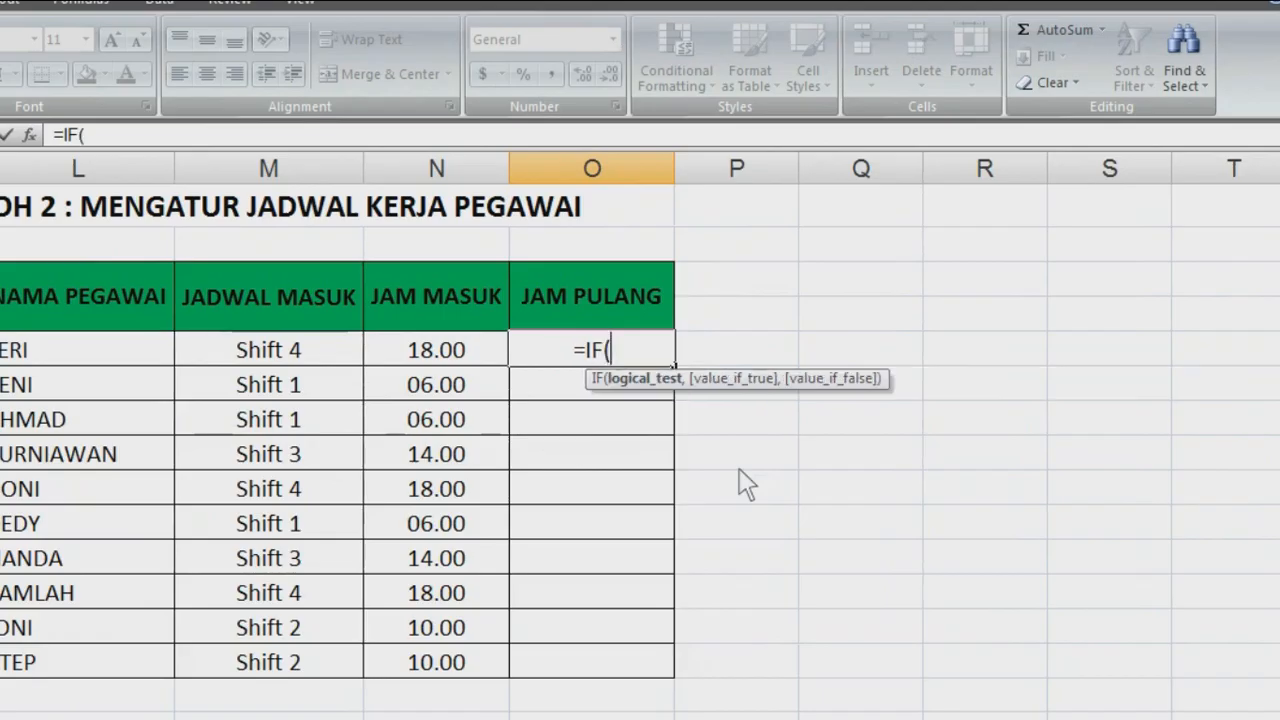
left_click(310, 360)
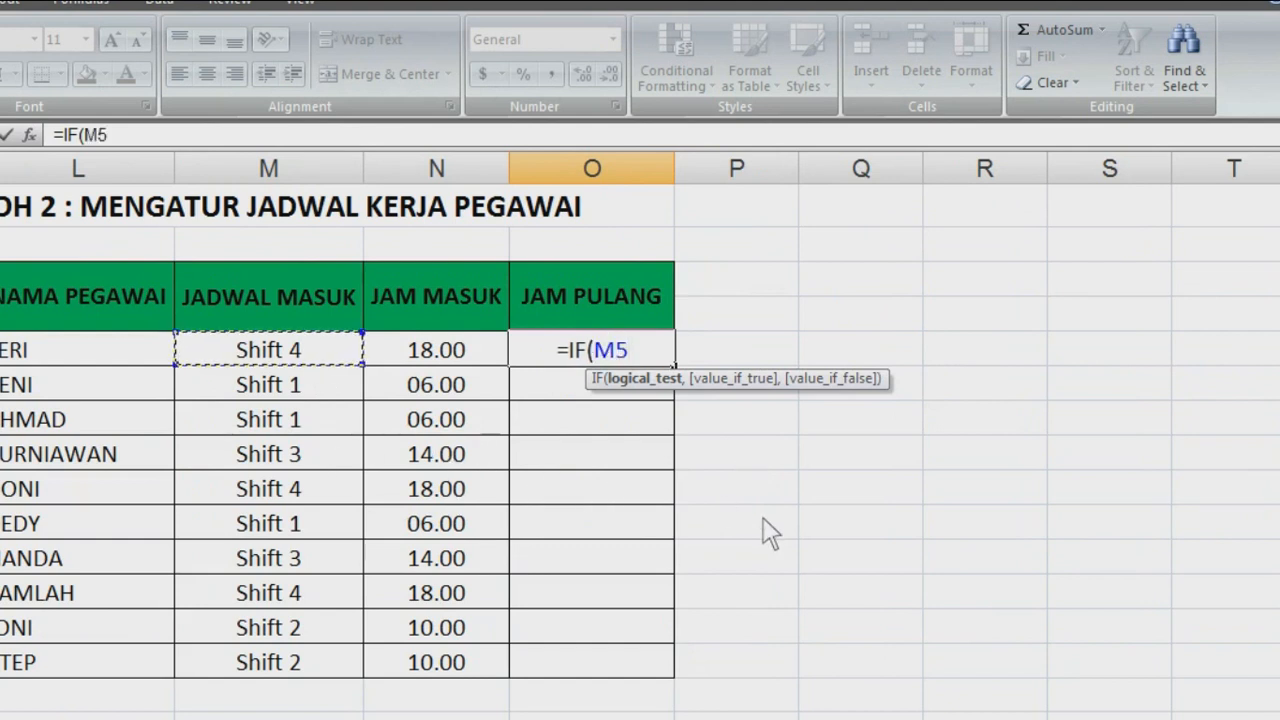
type("=SHIFT")
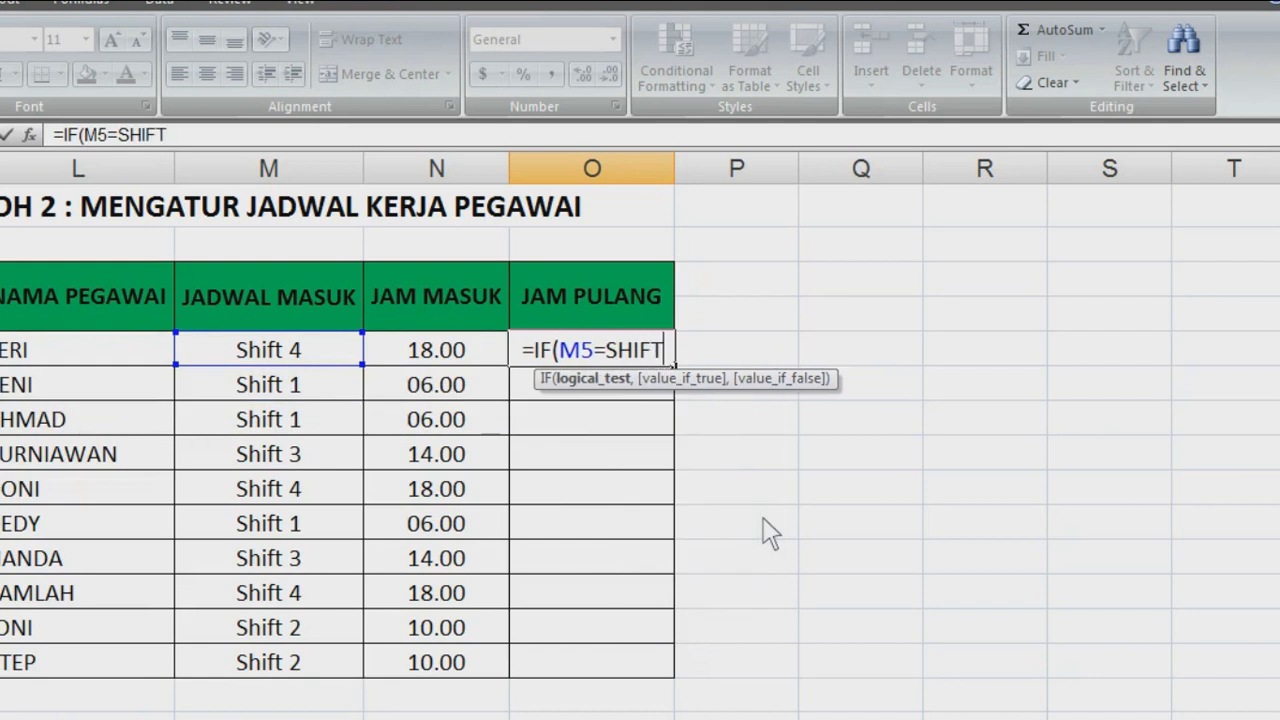
type(" 1")
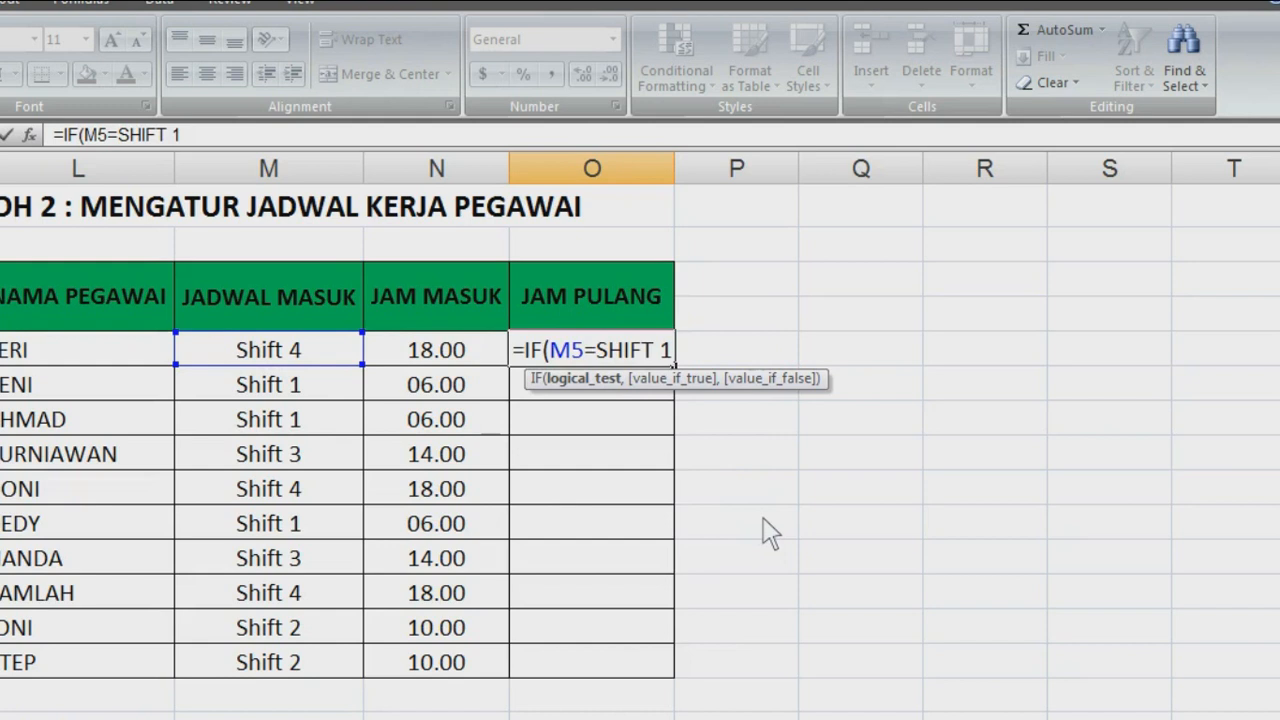
type("\"")
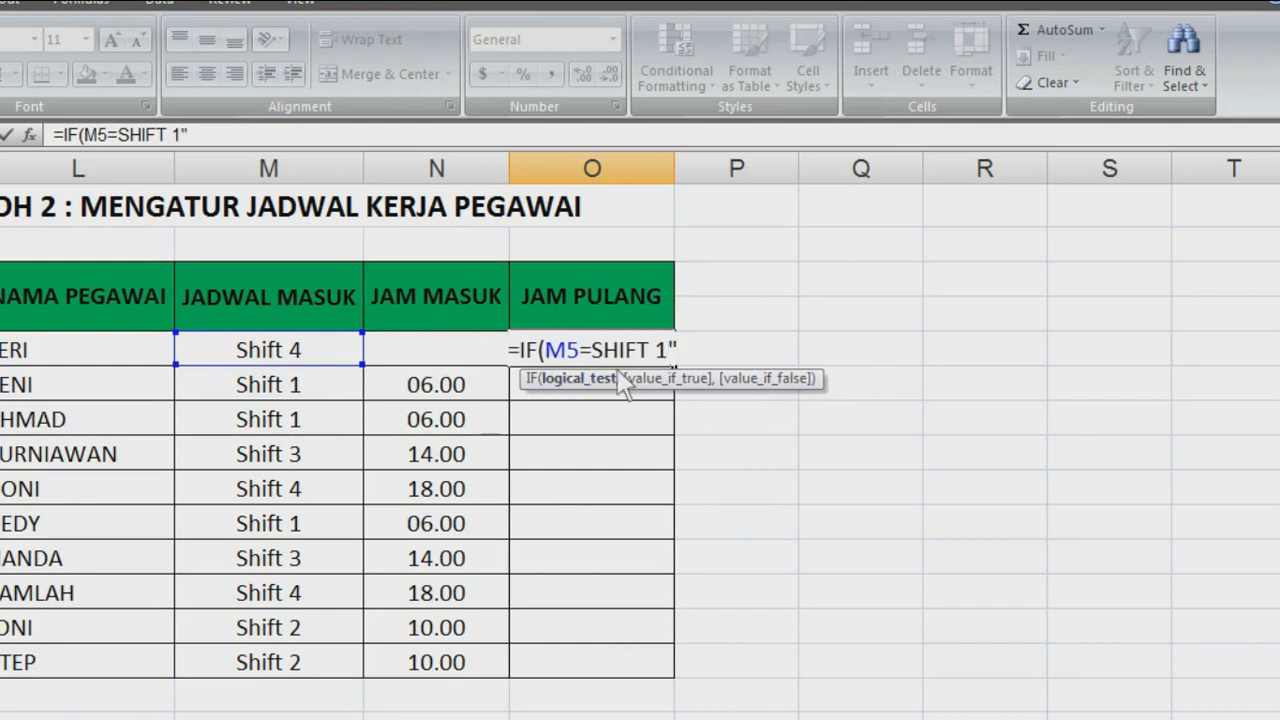
left_click(594, 349)
type("\"")
key("Right")
key("Right")
key("Right")
key("Right")
key("Right")
key("Right")
key("Right")
key("Right")
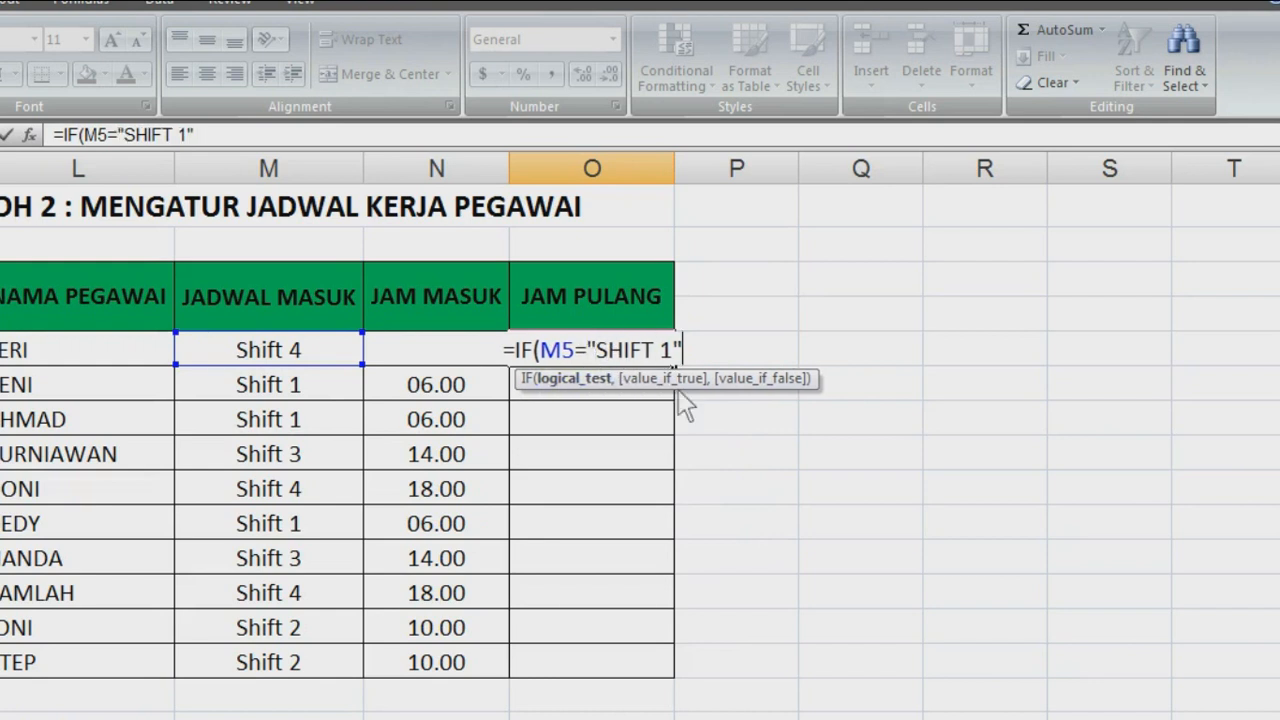
Step: Add "10.00" as the SHIFT 1 result in O5's formula, entered as quoted text
type(",")
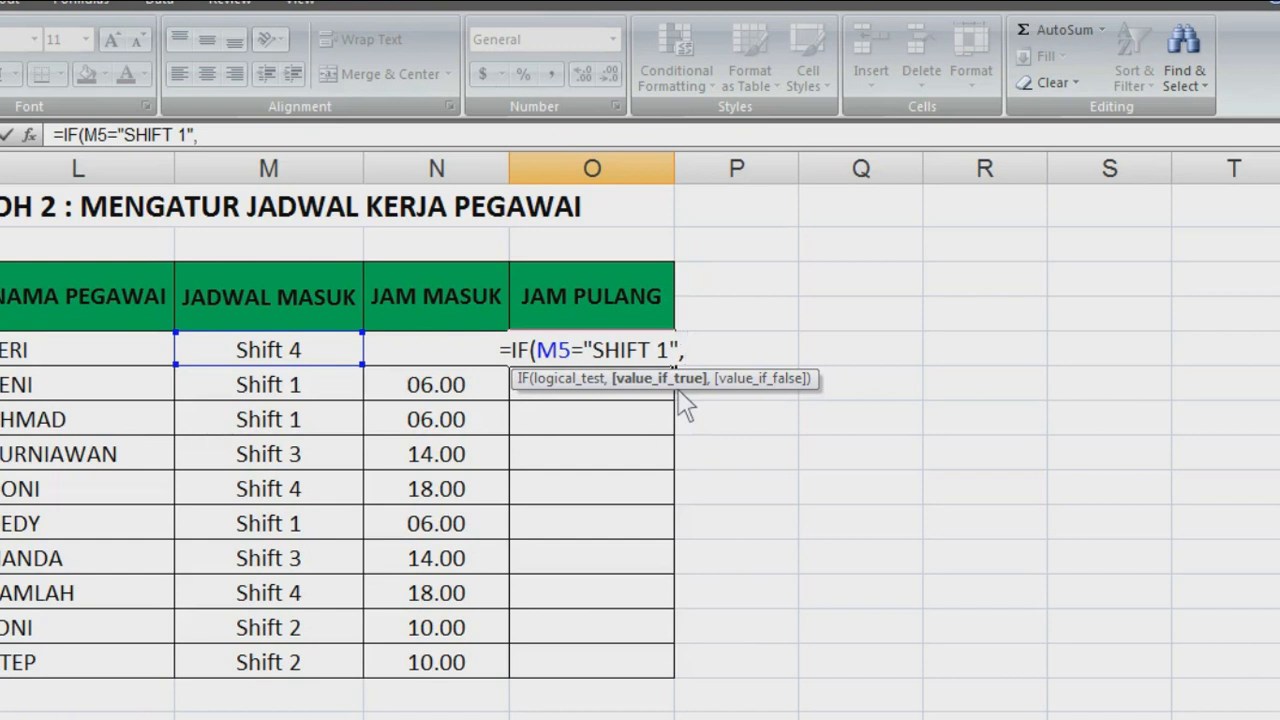
type("10")
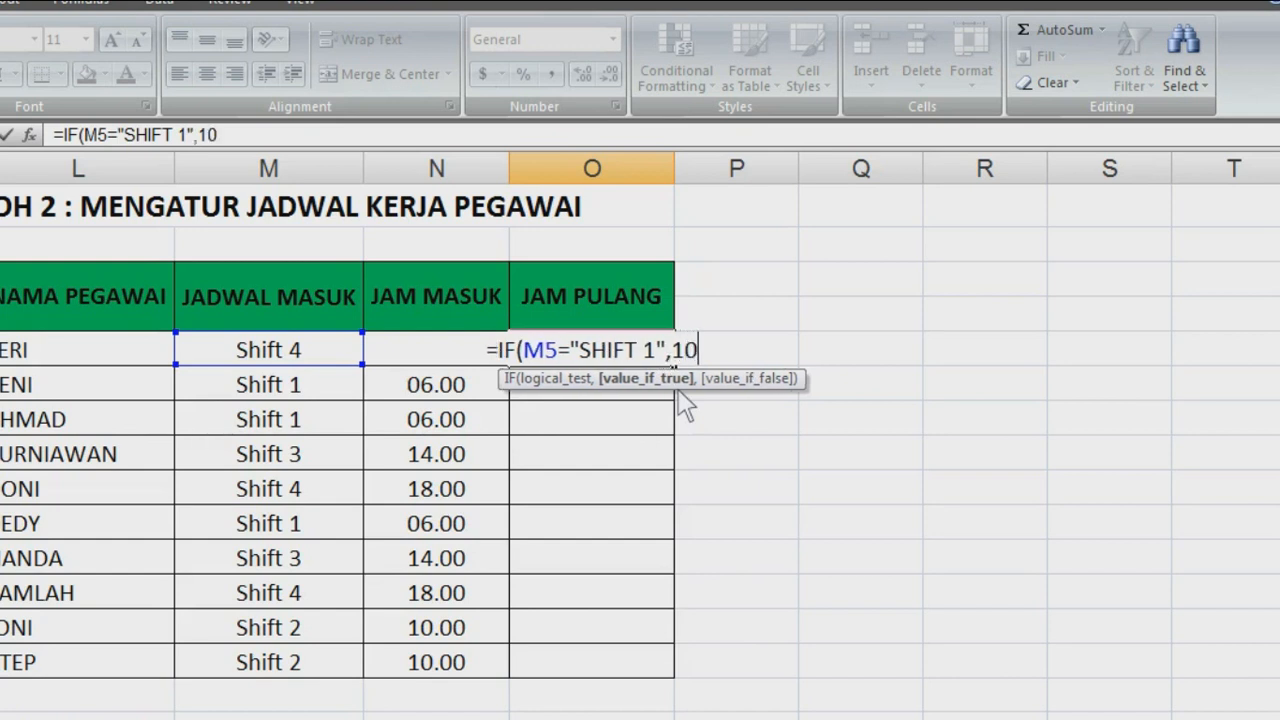
key("BackSpace")
key("BackSpace")
type("\"10.00\"")
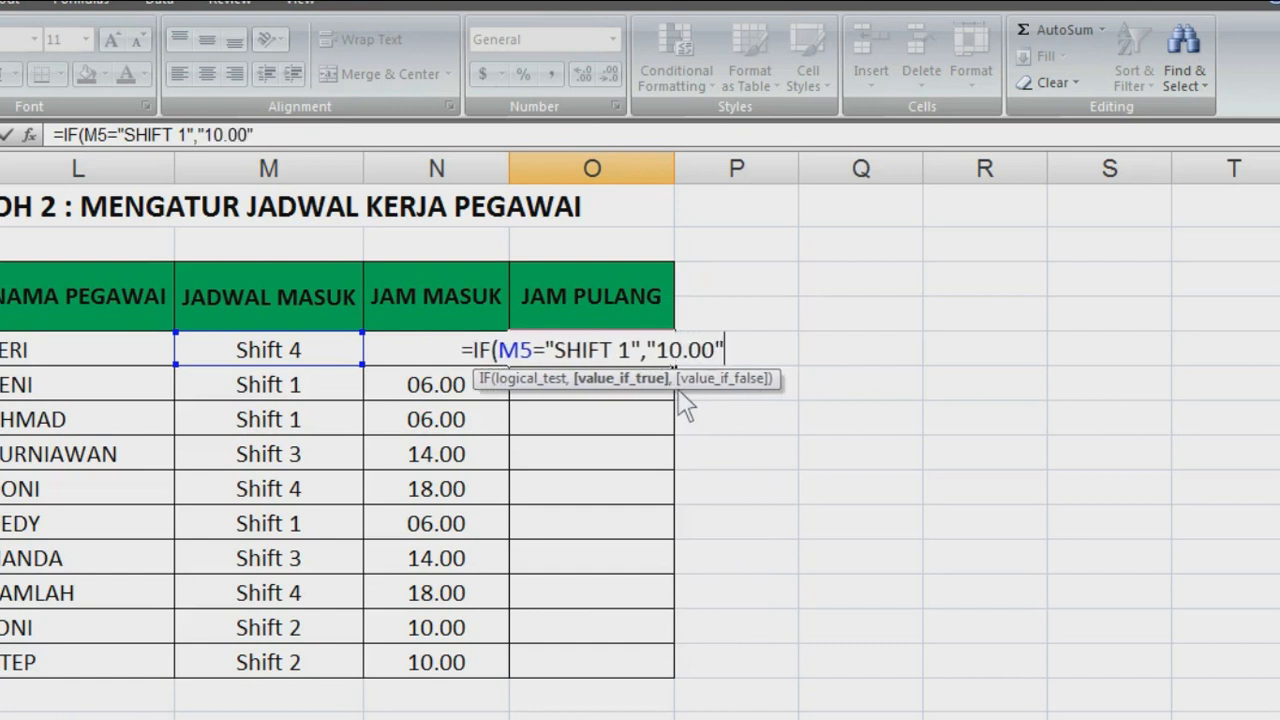
type(",")
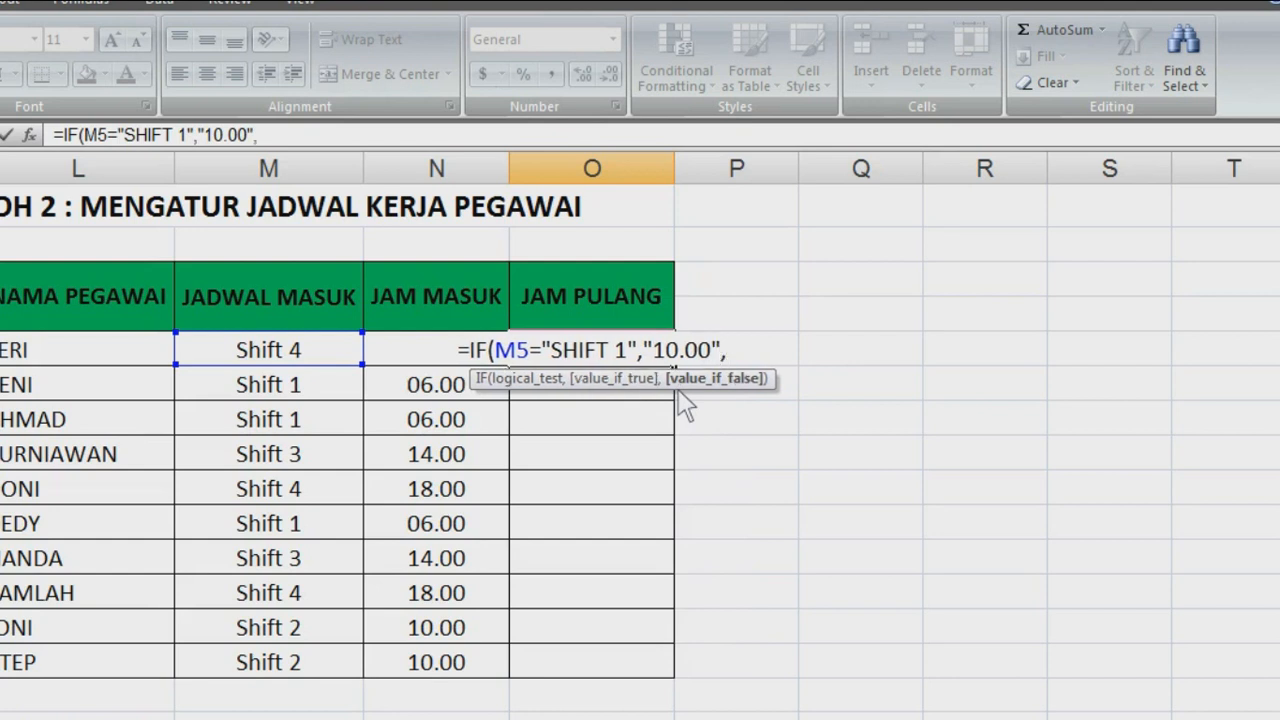
Step: Nest a second IF in O5's formula testing whether M5 equals "SHIFT 2"
type("IF(")
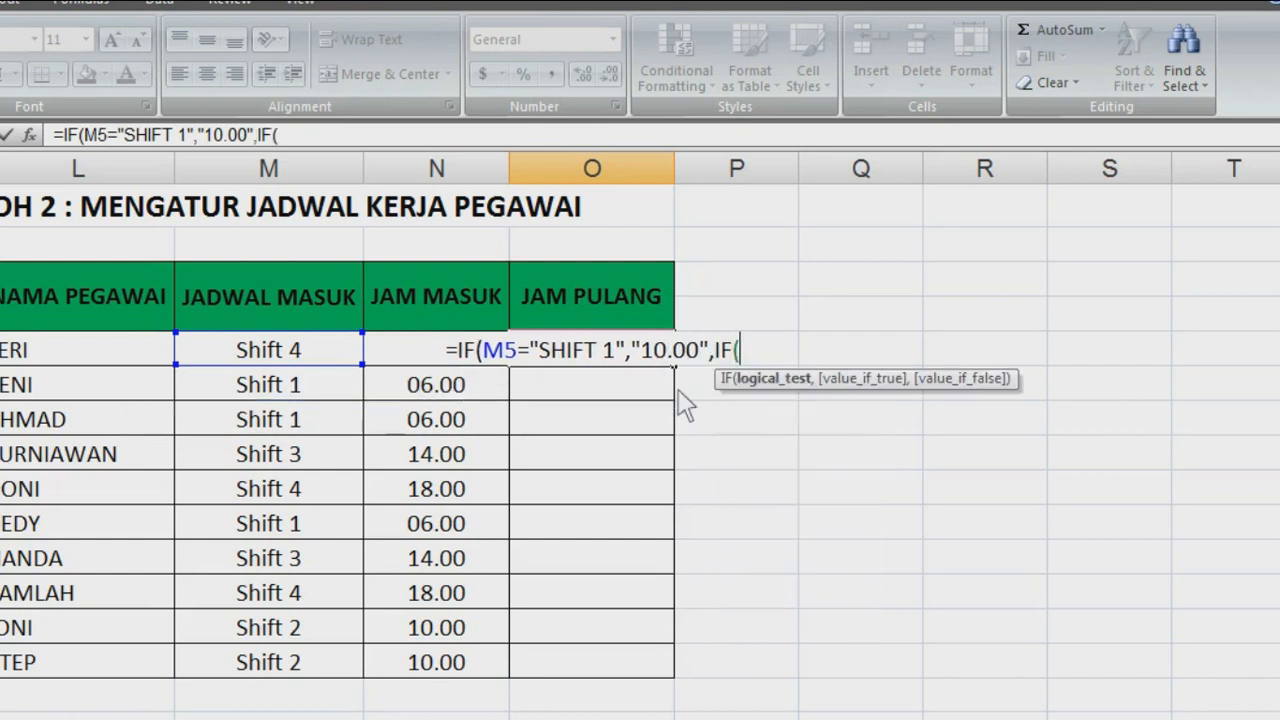
type("M5")
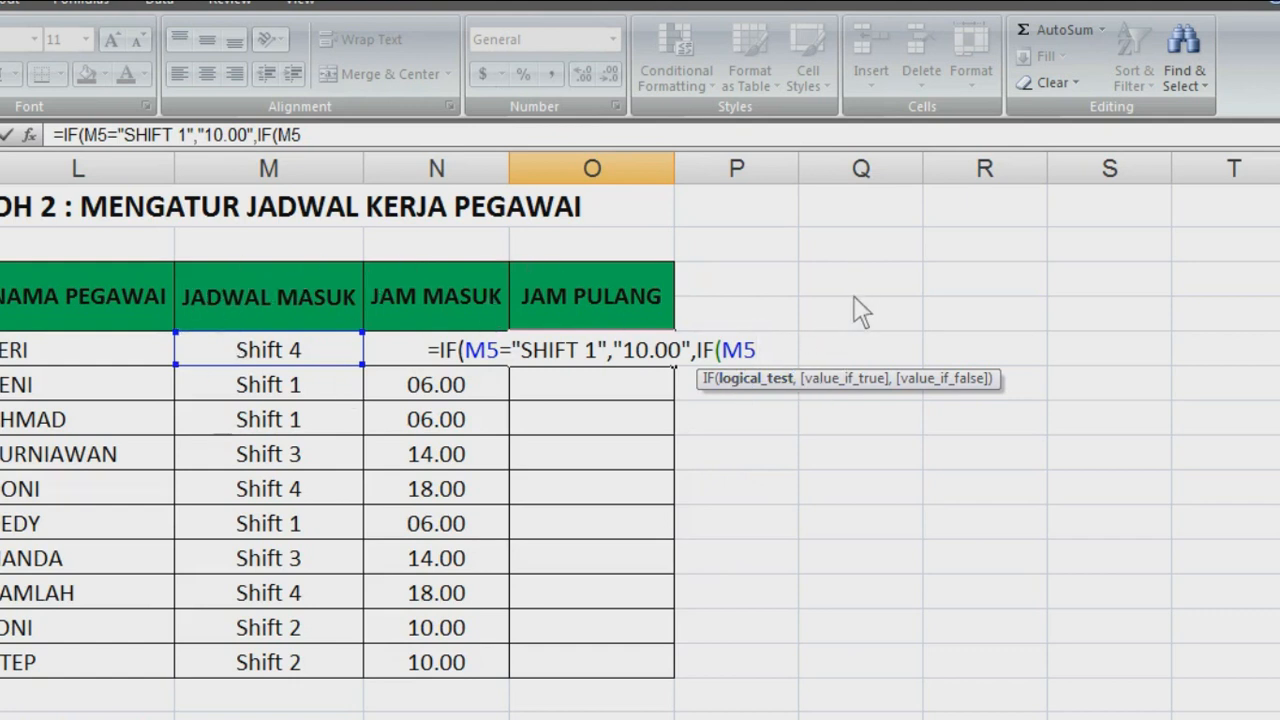
scroll(885, 362, "down", 1)
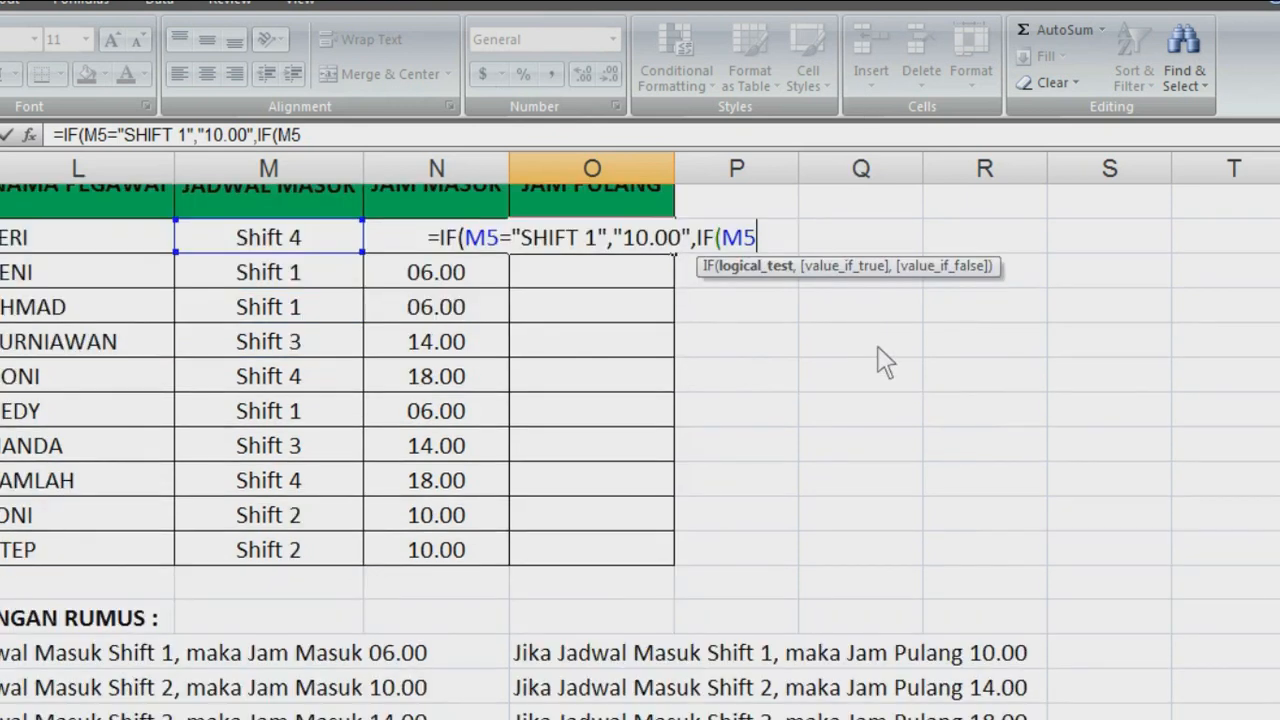
type(",")
key("BackSpace")
type("=")
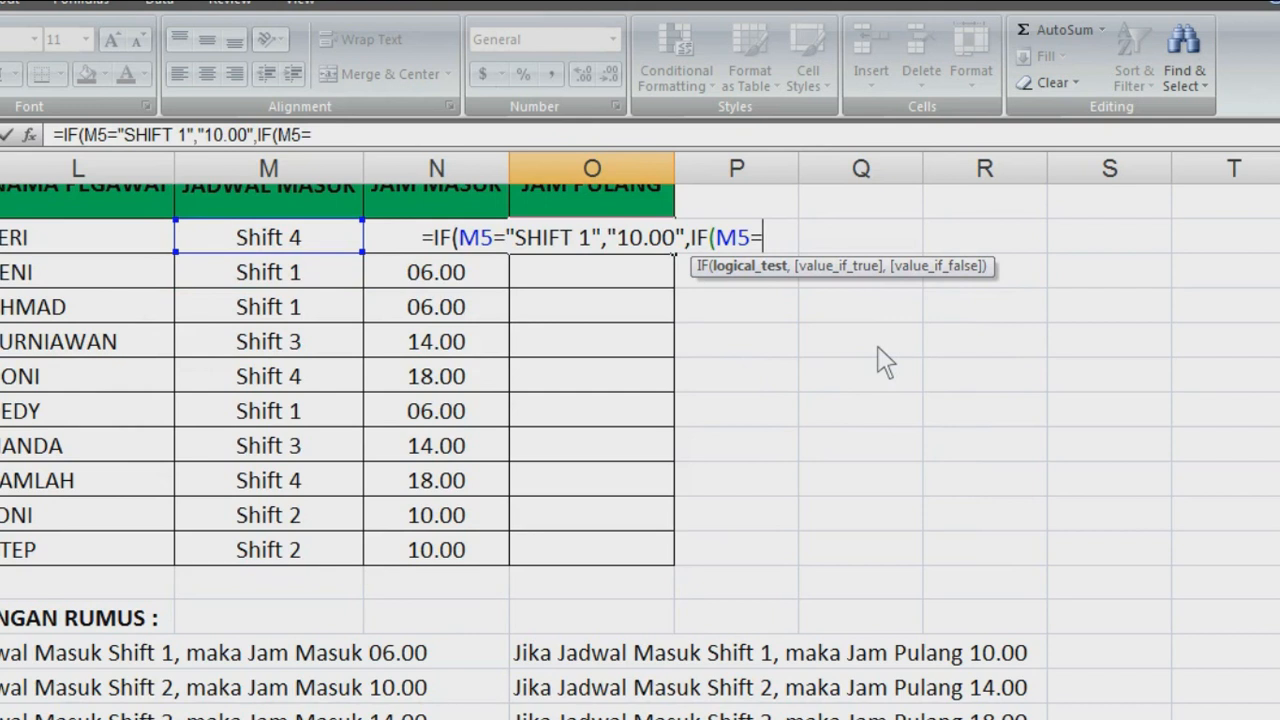
type("\"SHI")
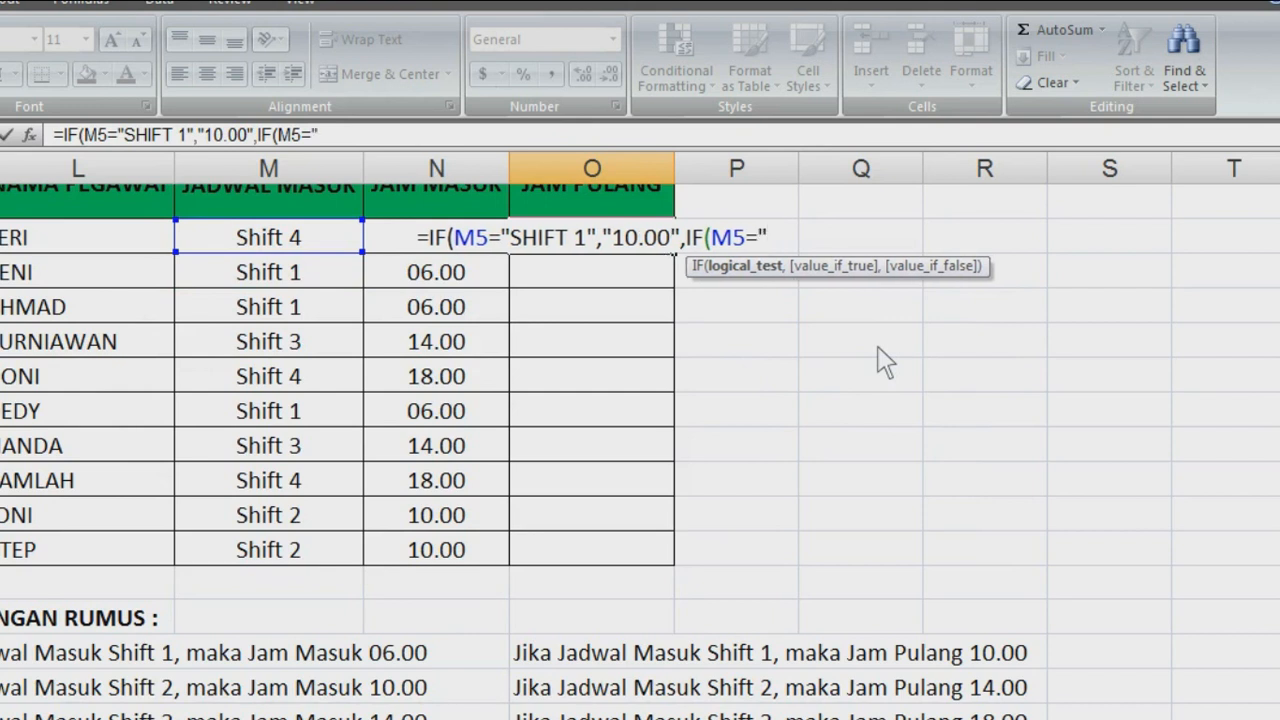
type("FT ")
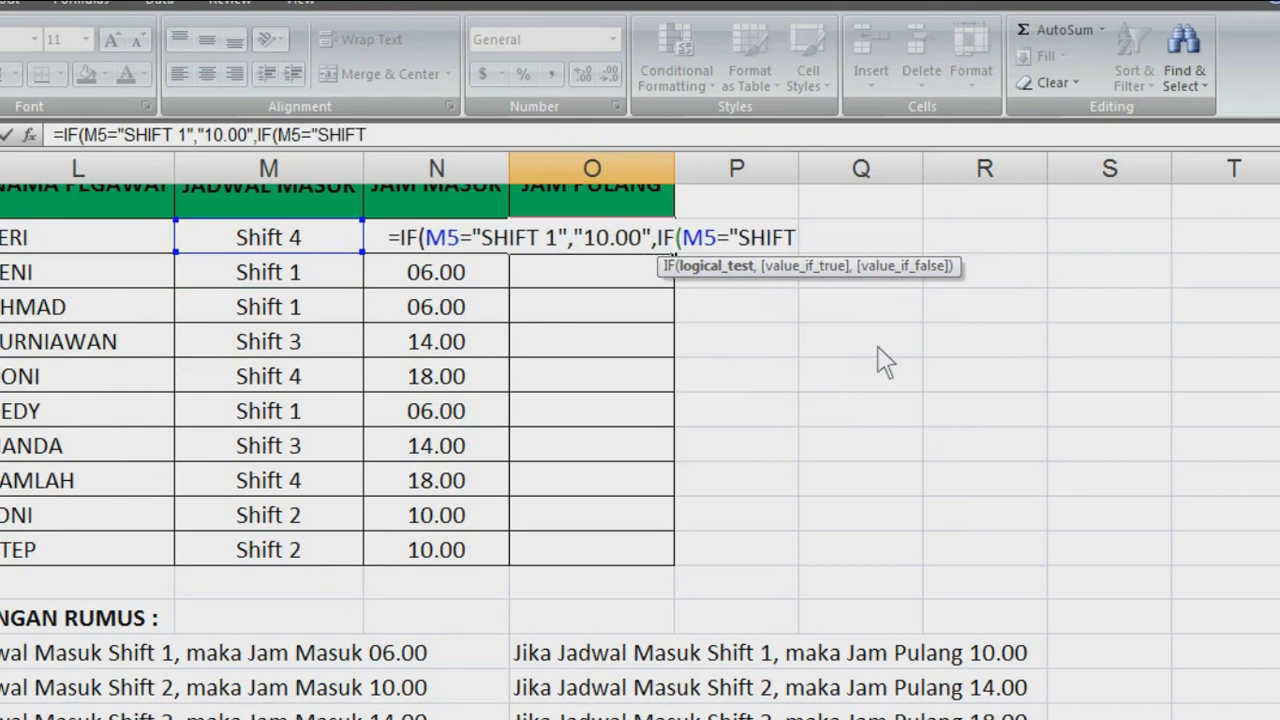
type("2")
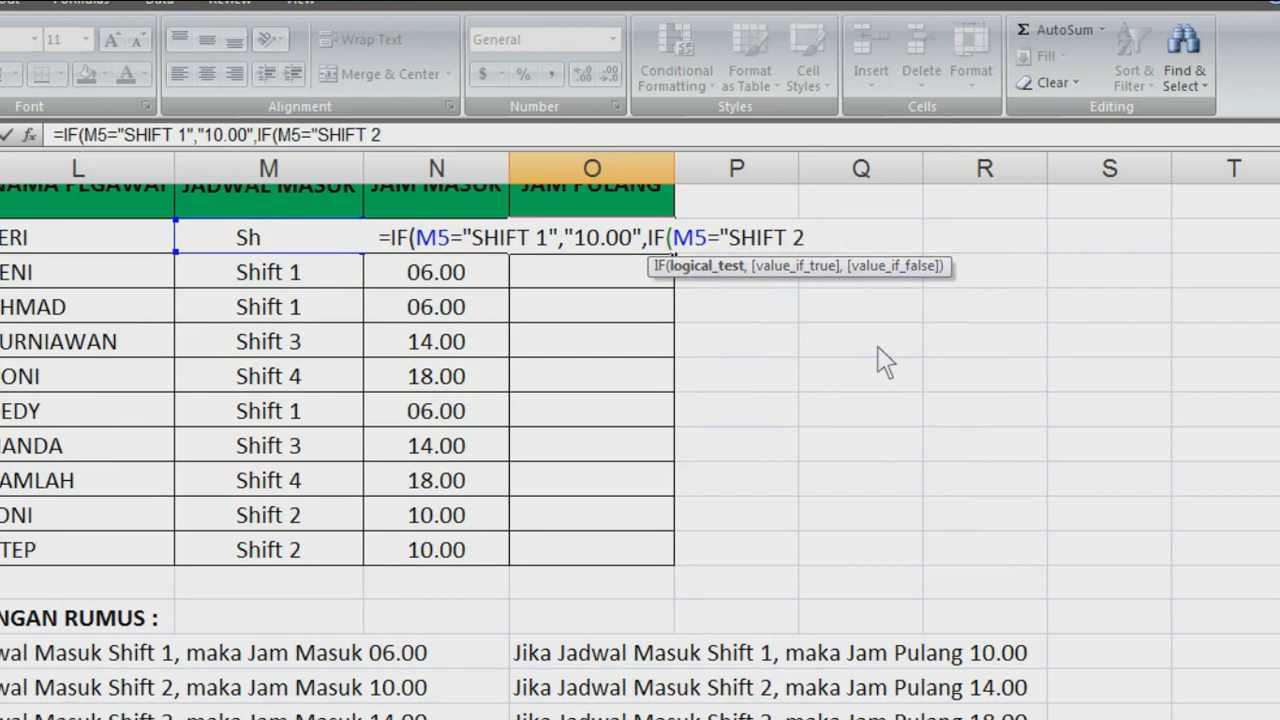
type("\",")
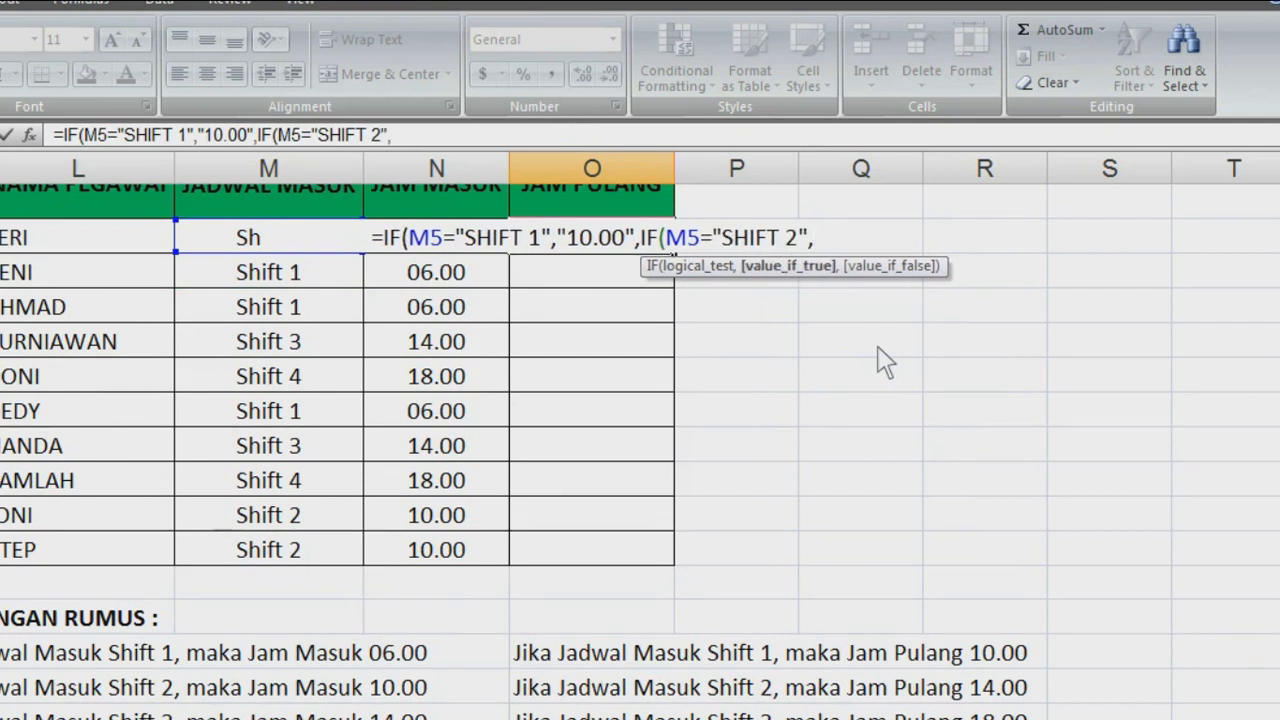
Step: Add "14.00" as the SHIFT 2 result in O5's formula
type("\"")
type("1")
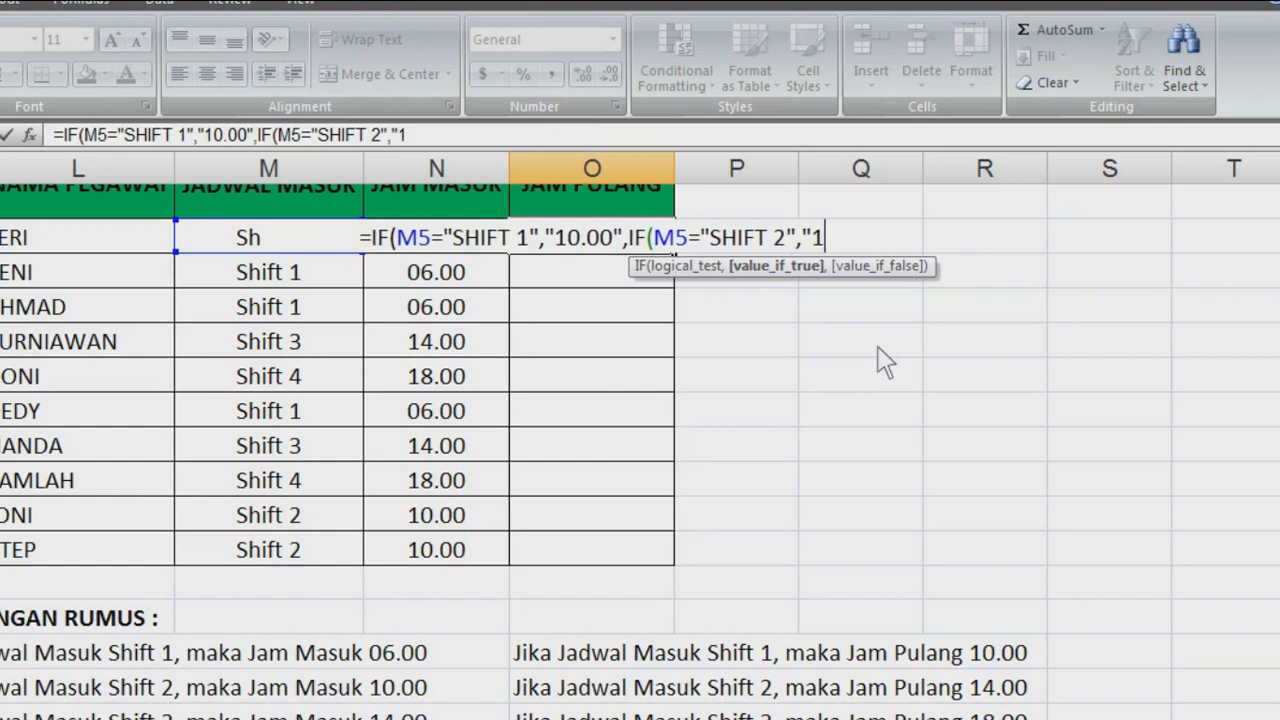
type("4.00")
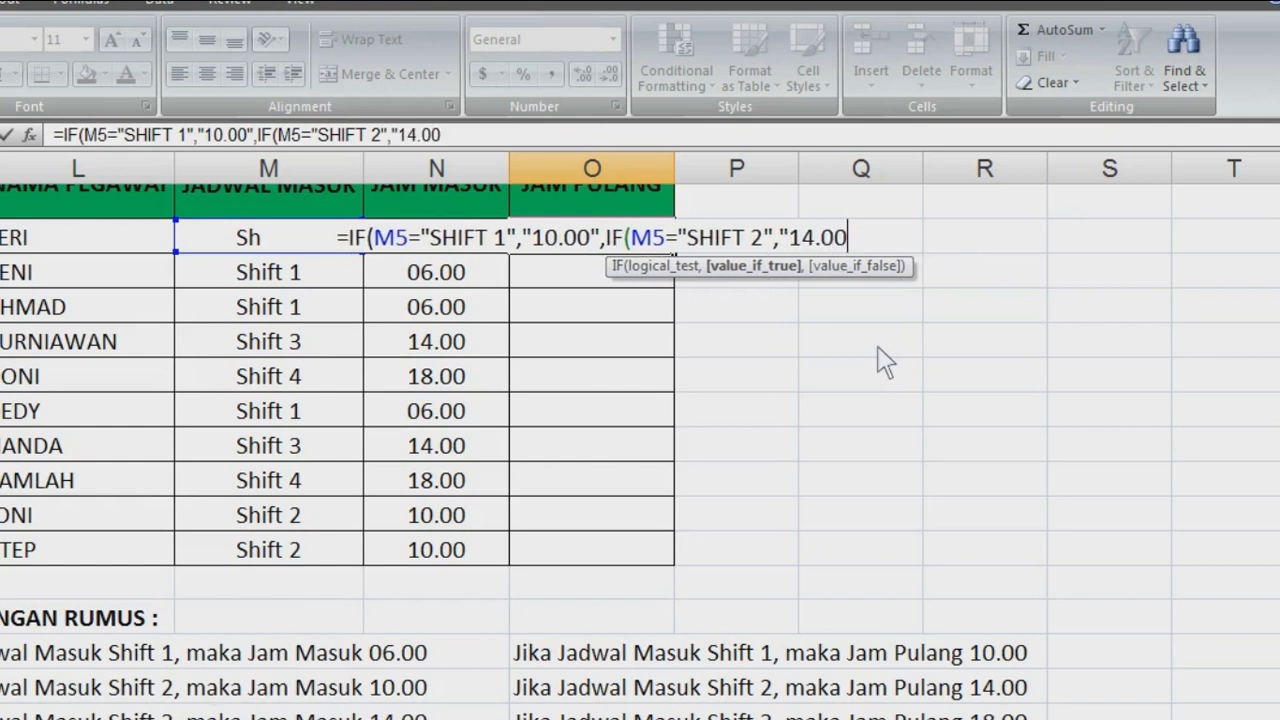
type("\"")
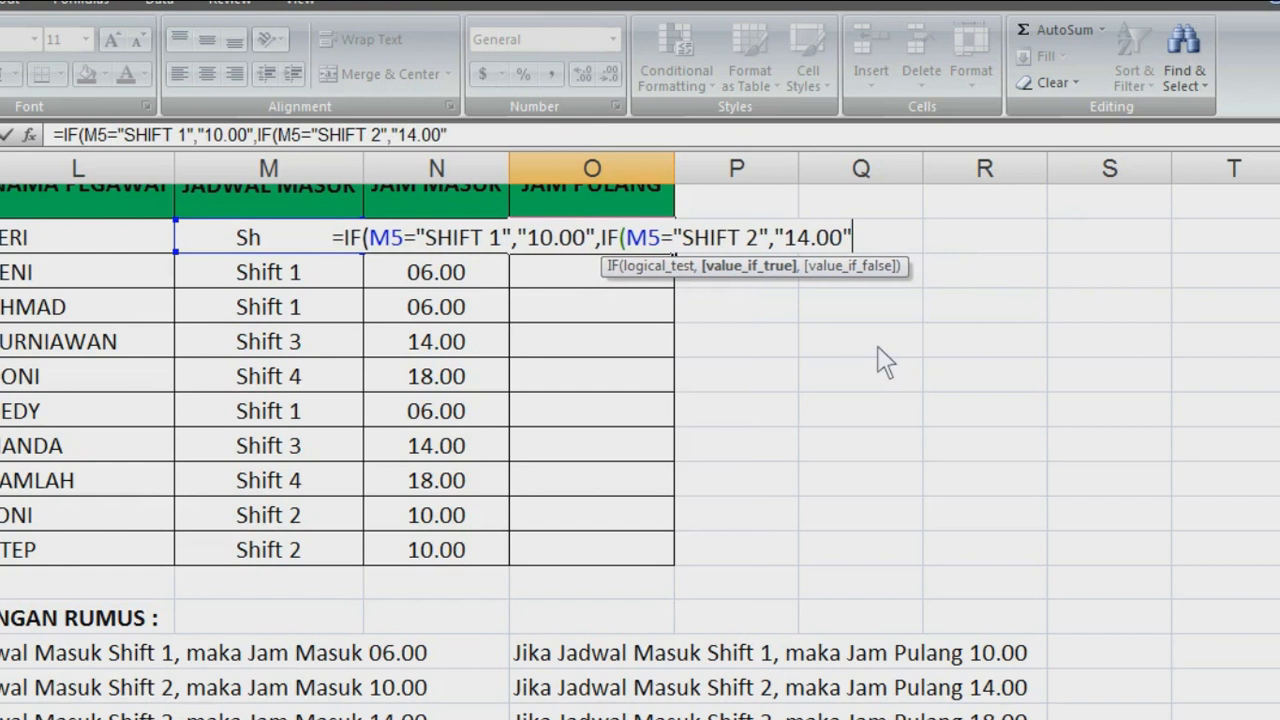
Step: Nest a third IF in O5's formula testing whether M5 equals "SHIFT 3"
type(",IF")
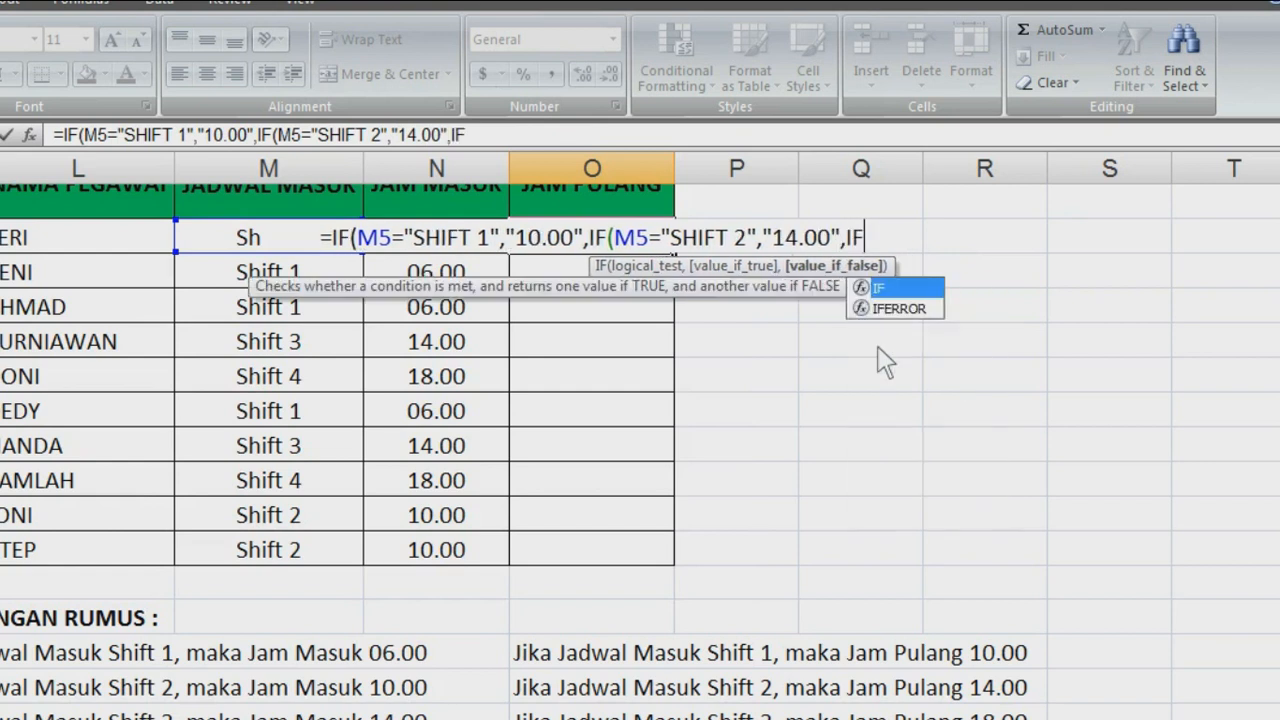
type("(")
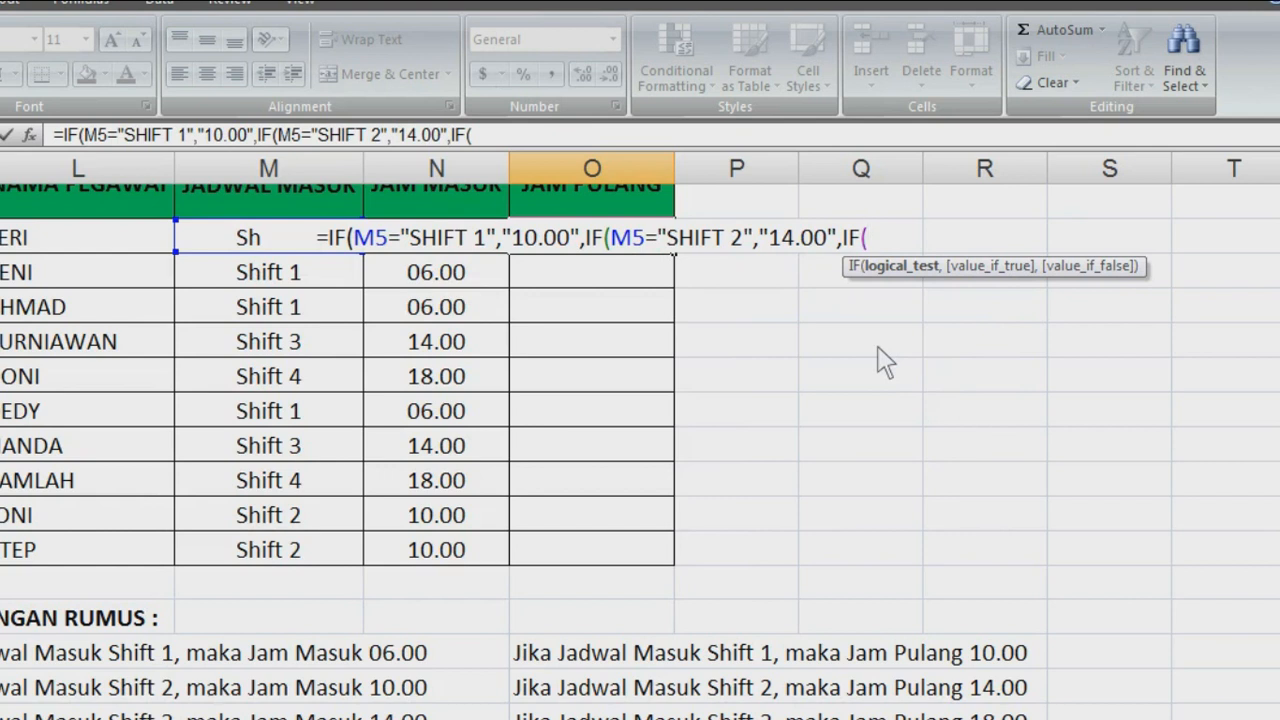
type("M5")
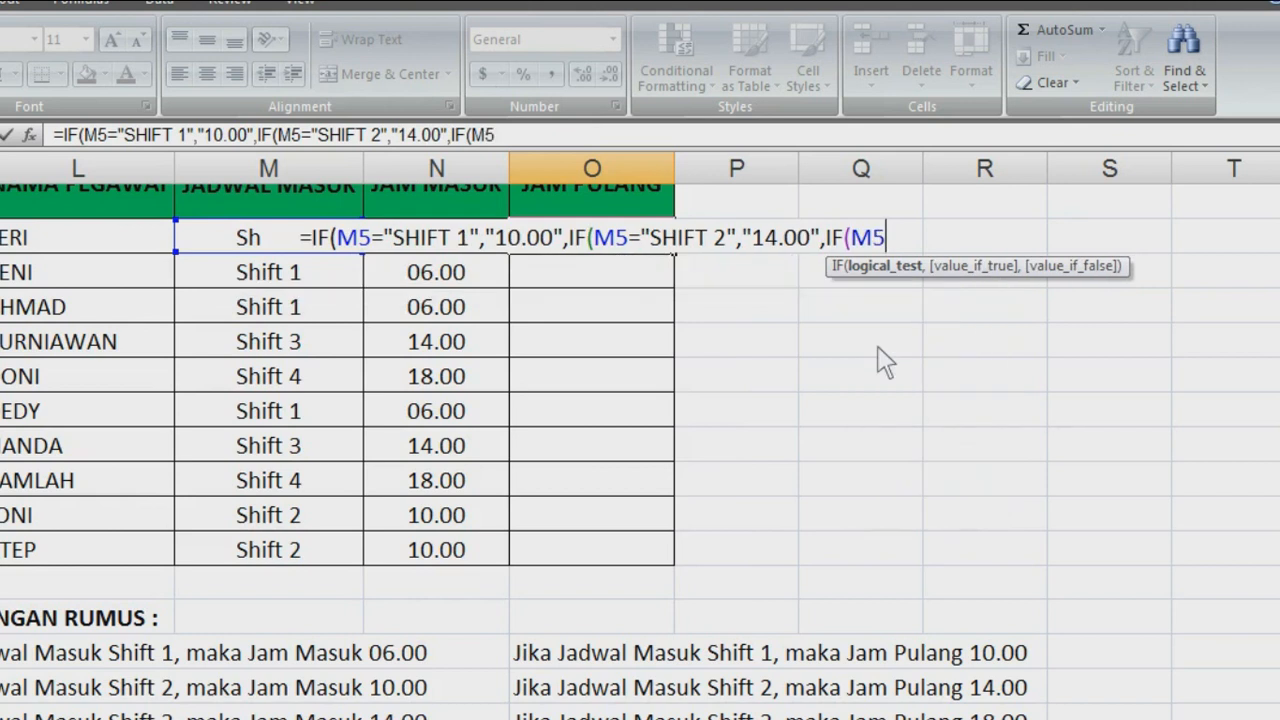
type("+")
key("BackSpace")
type("=")
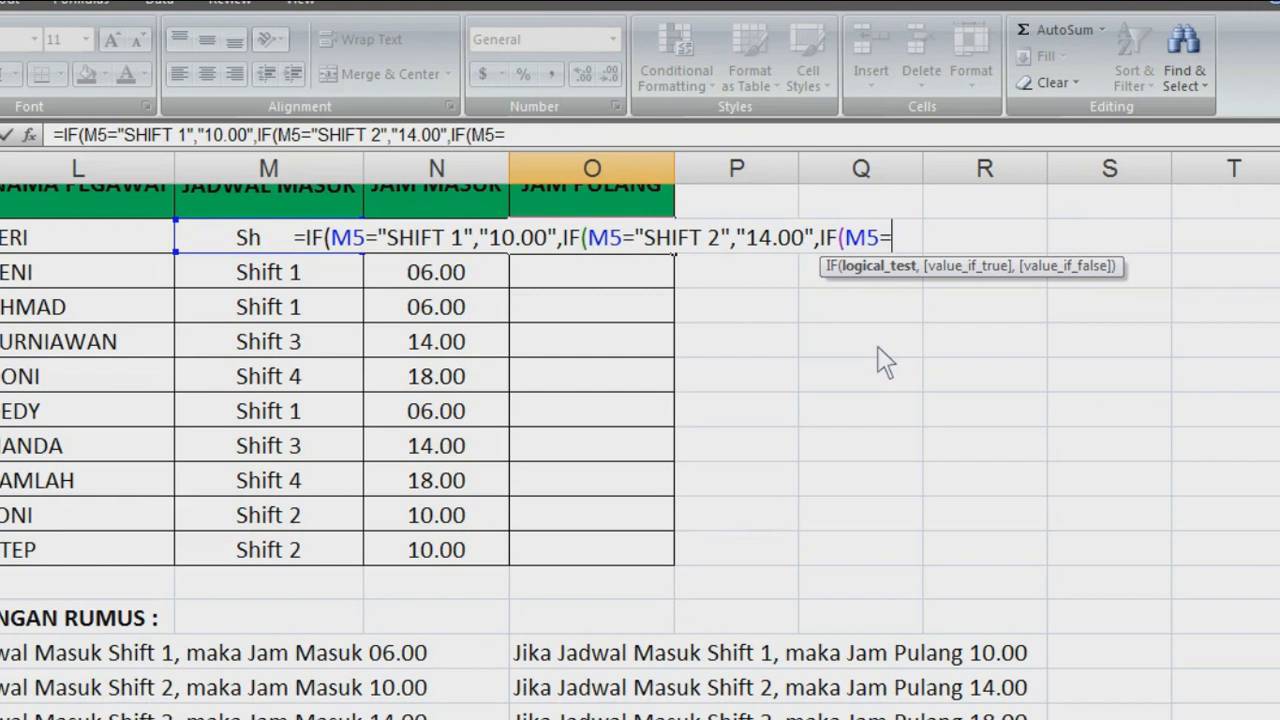
type("\"SHIFT")
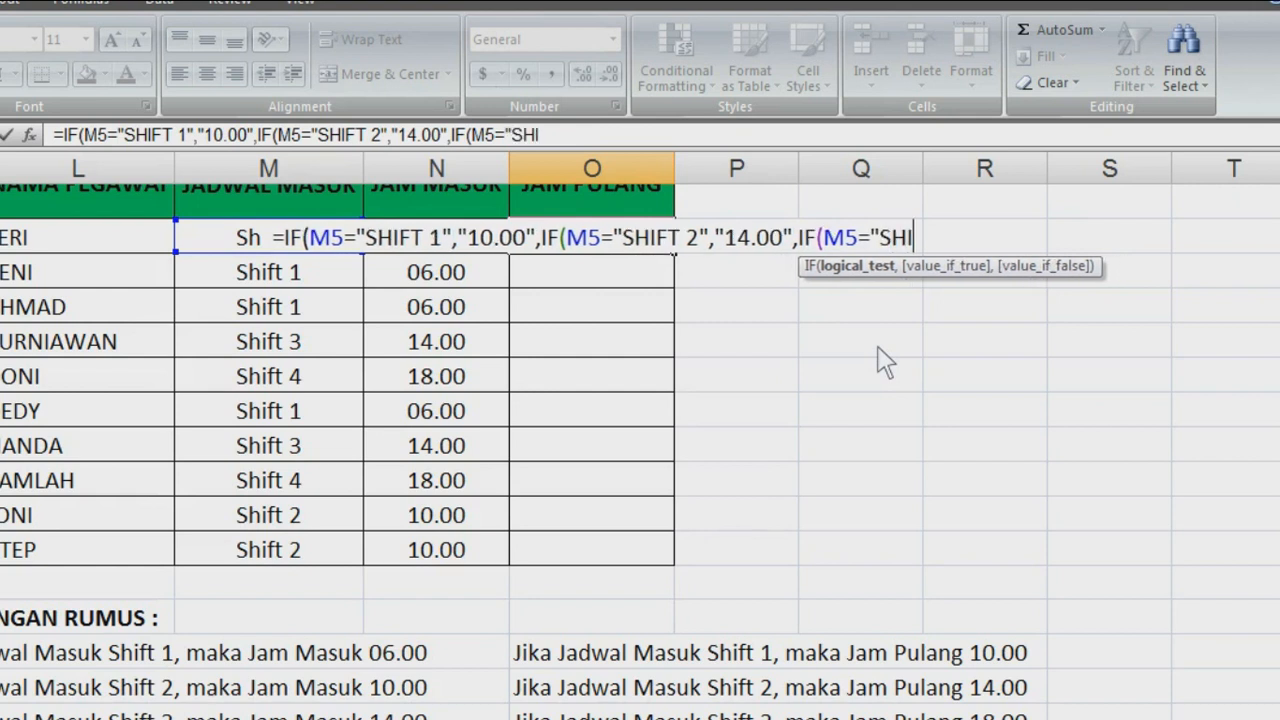
type("\"")
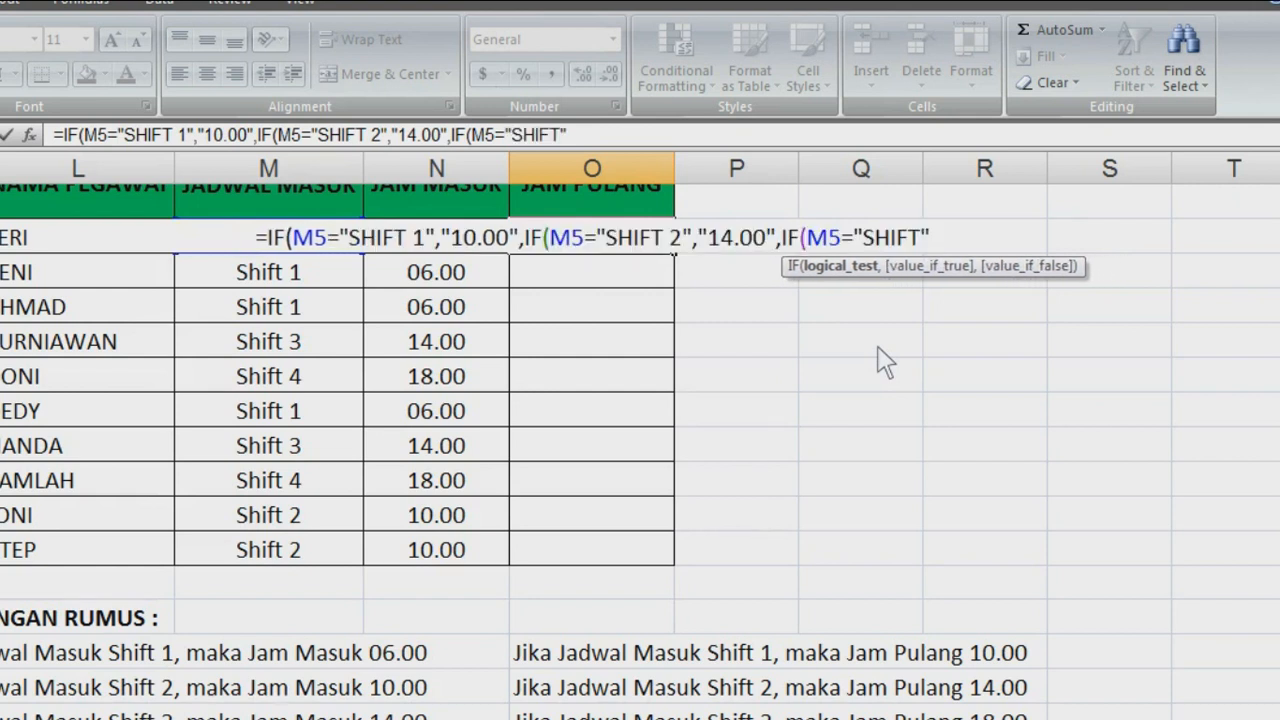
key("BackSpace")
type("3")
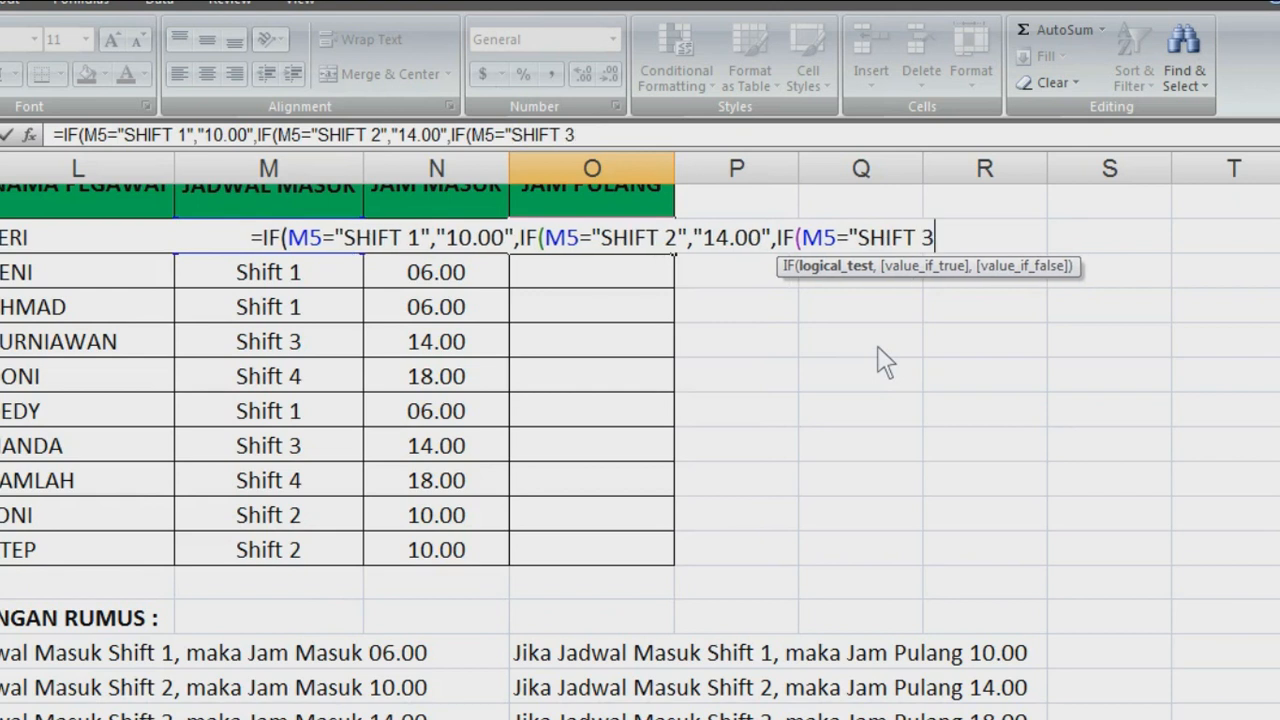
type("\",")
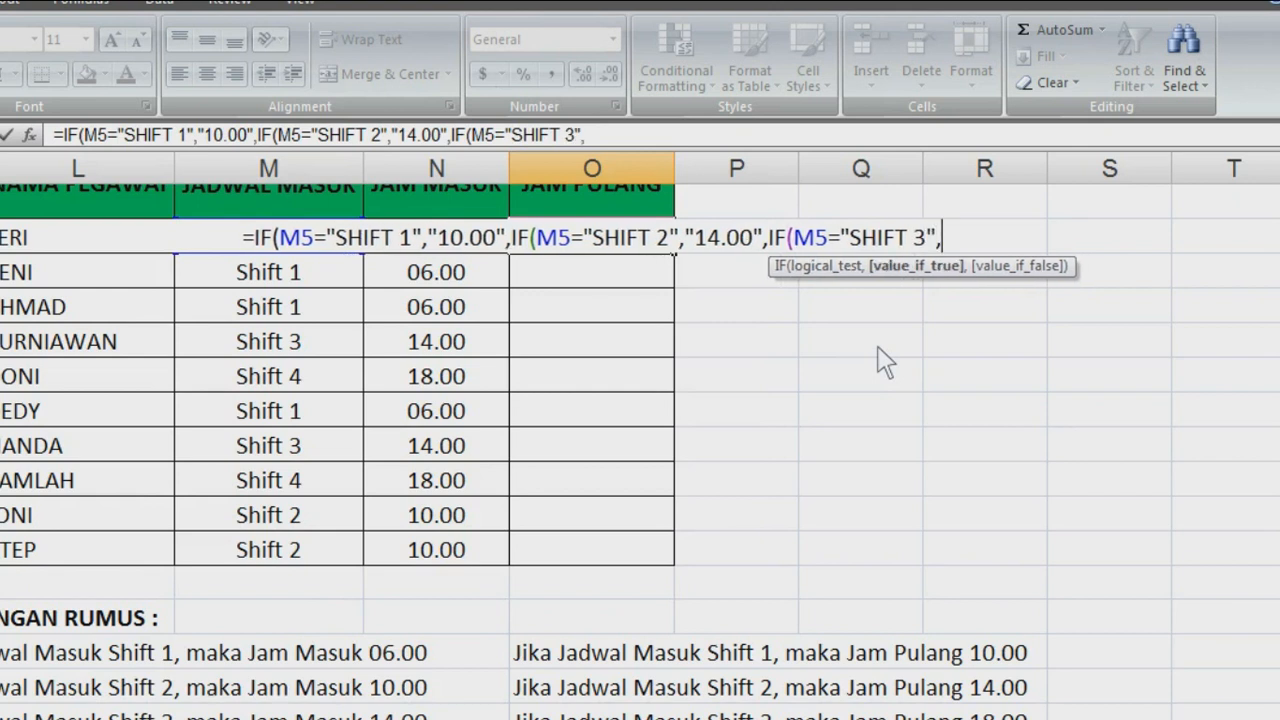
Step: Add "18.00" as the SHIFT 3 result in O5's formula
type("\"18")
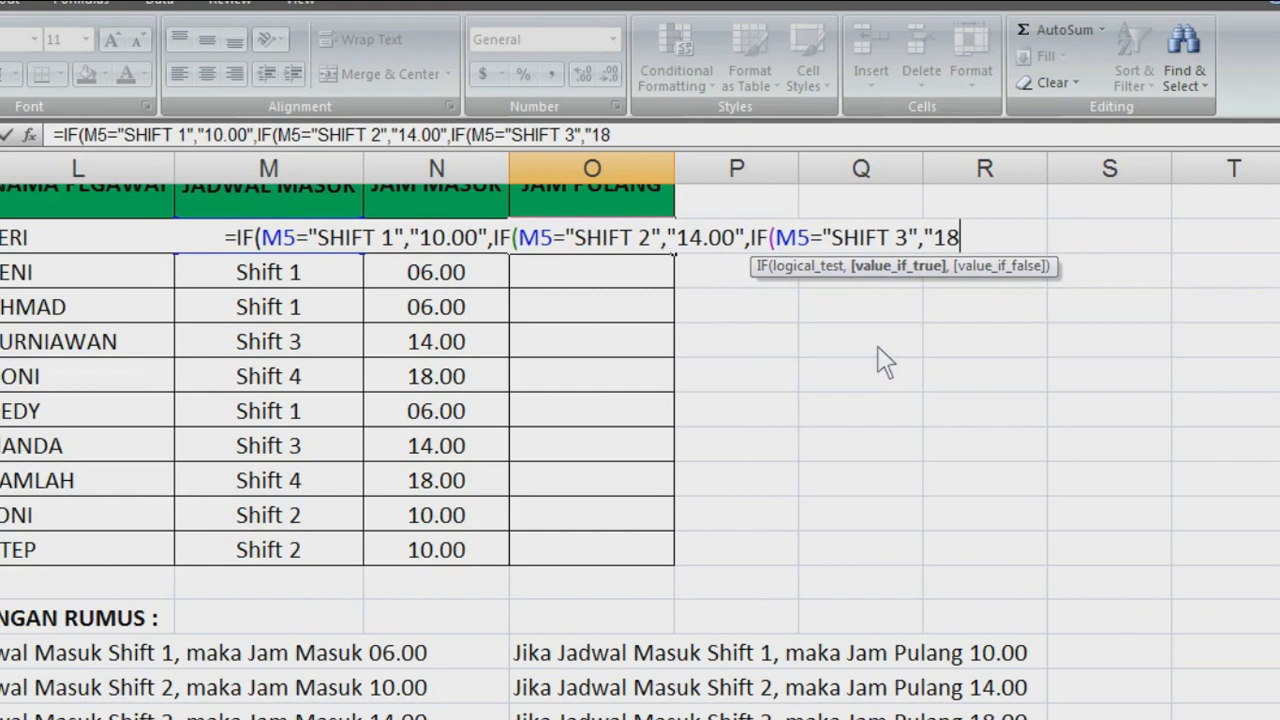
type(".00")
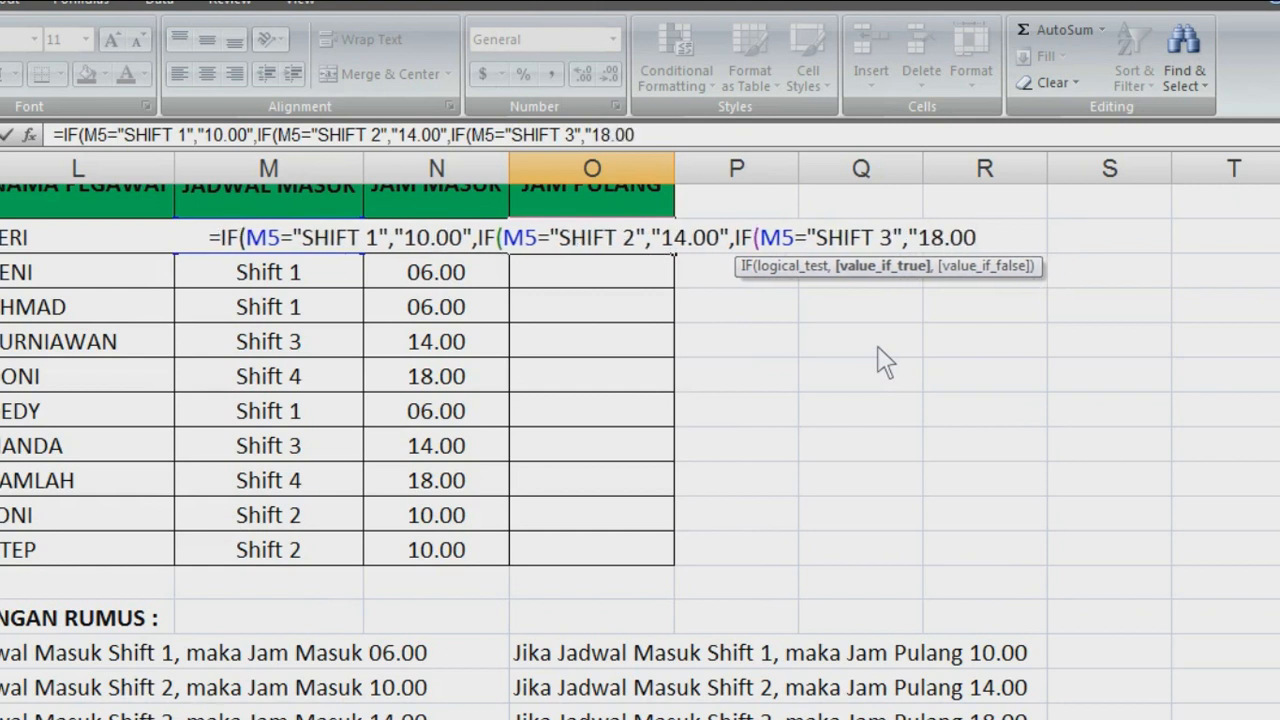
type("\",")
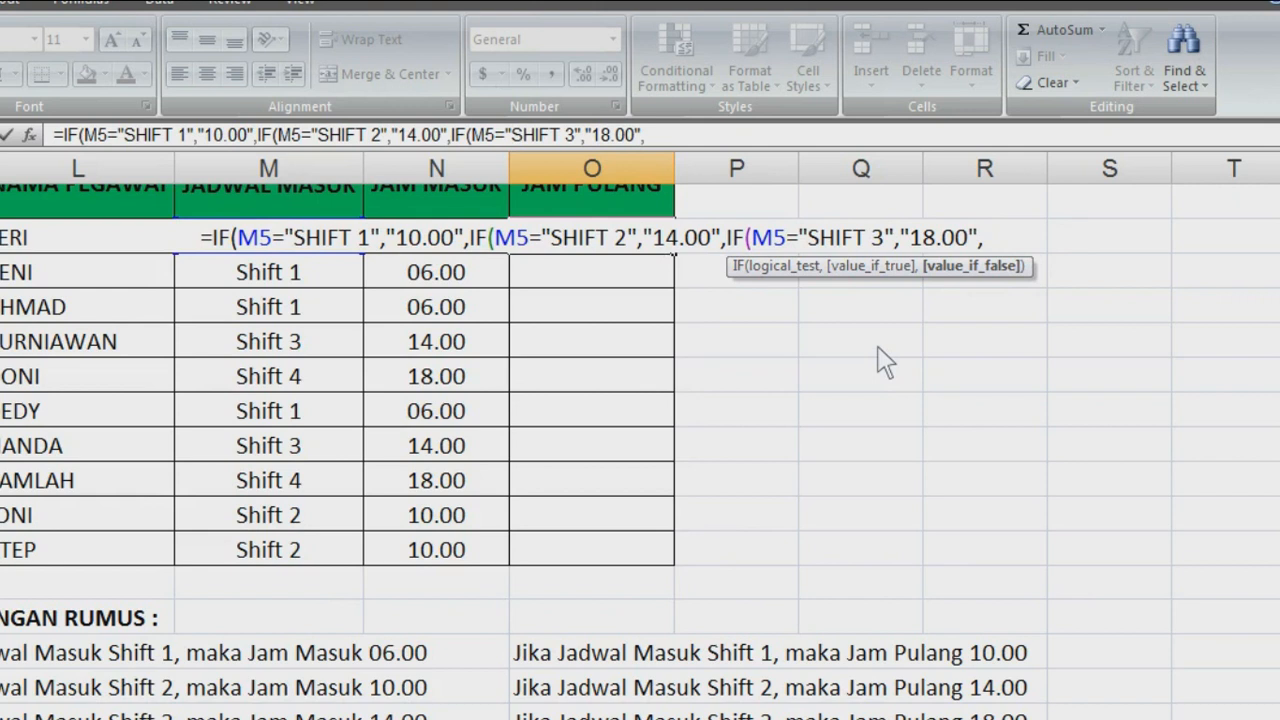
Step: Nest a fourth IF in O5's formula testing whether M5 equals "SHIFT 4"
type("IF(")
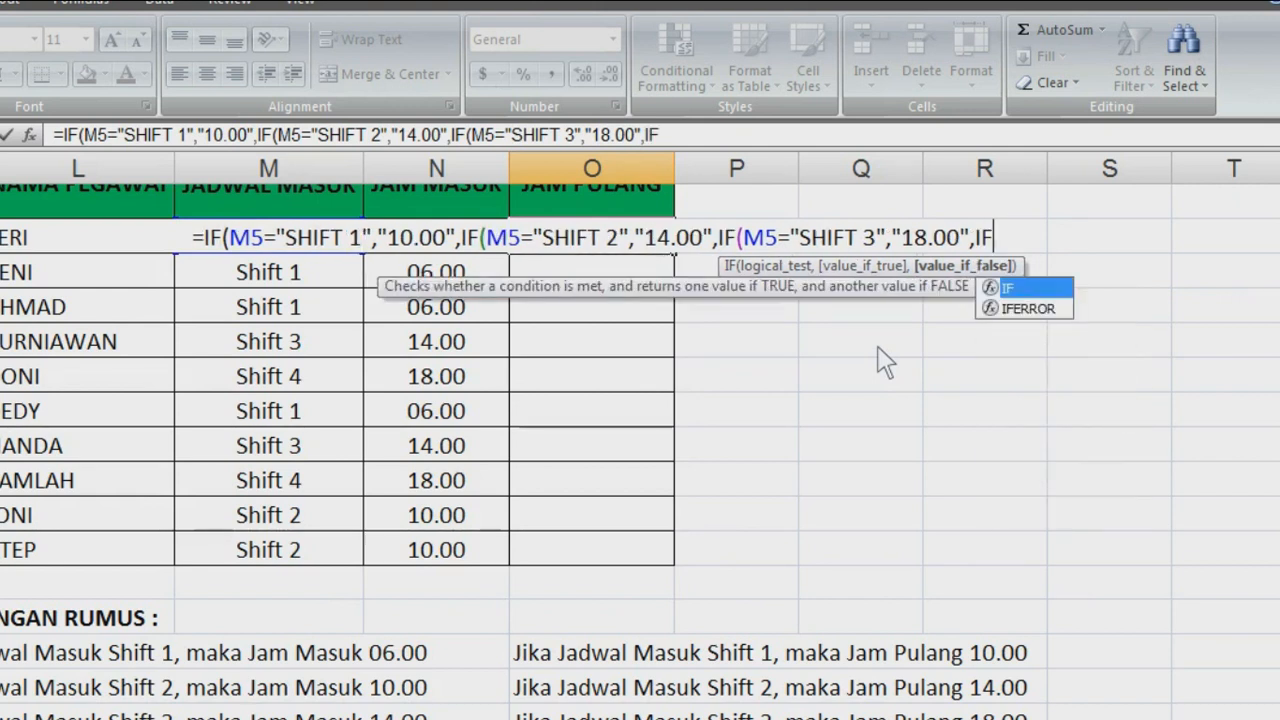
type("M5")
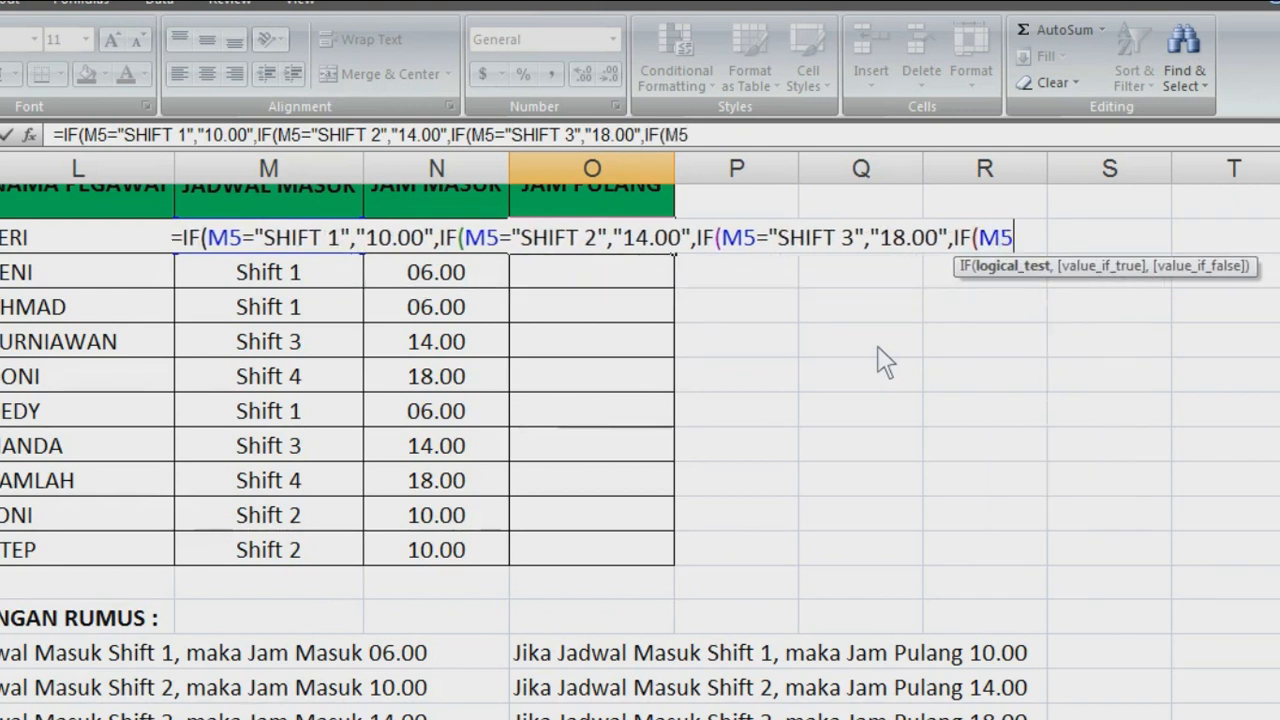
type("=")
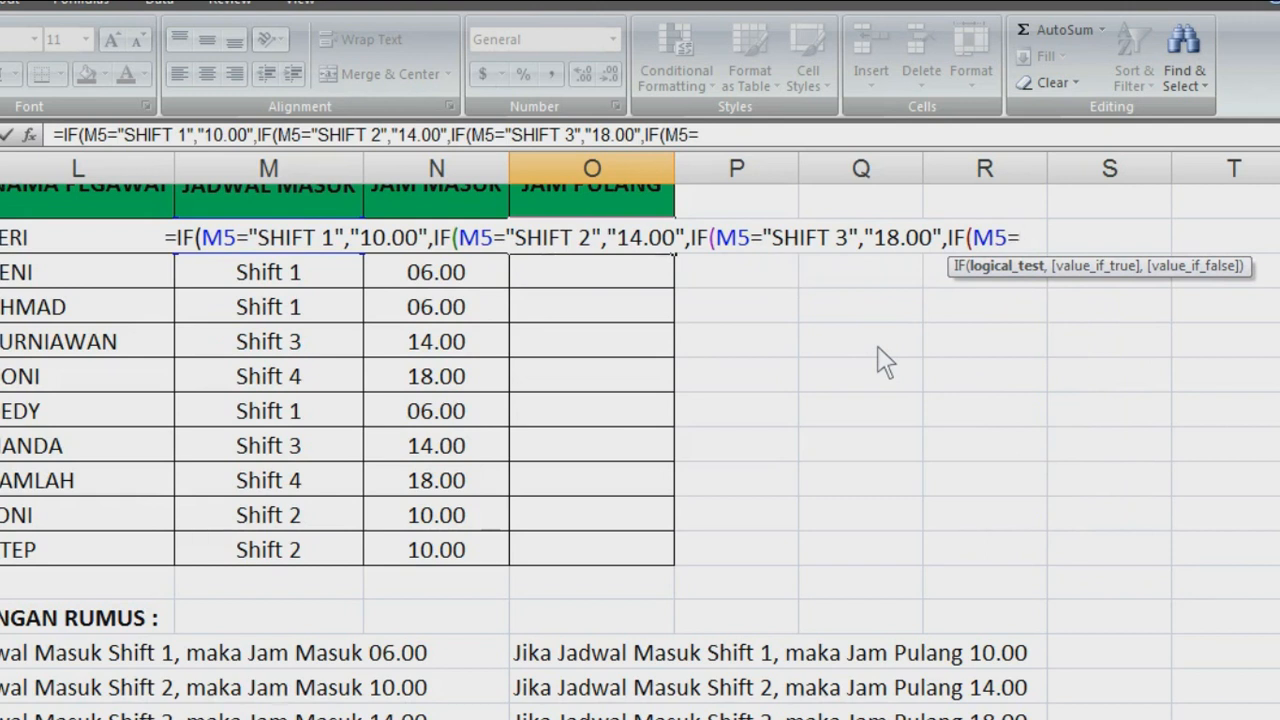
type("\"SHIFT")
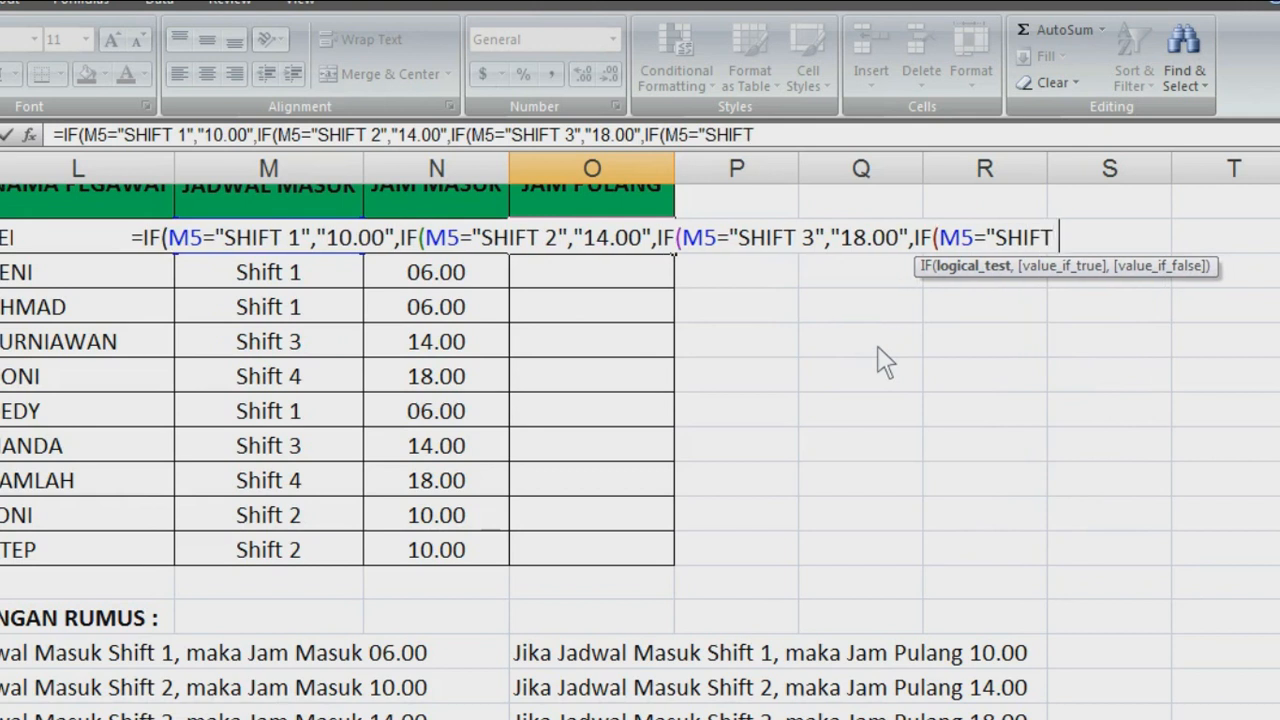
type(" 4\",")
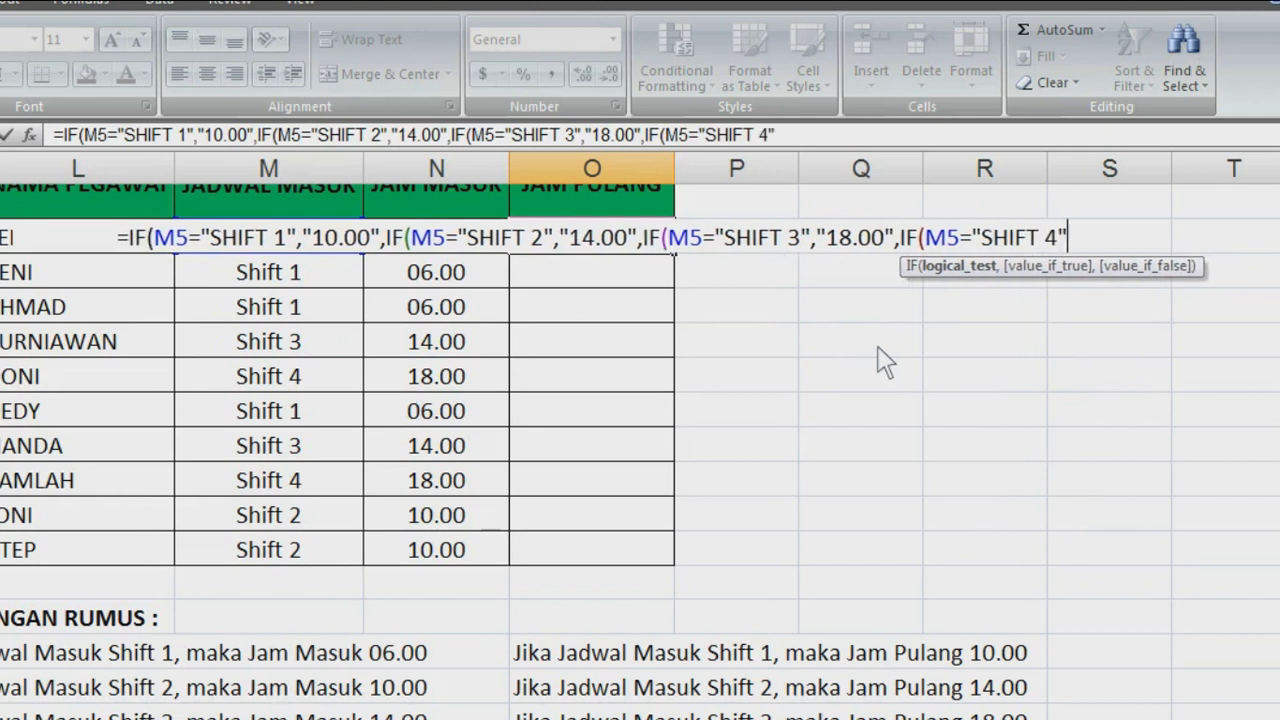
Step: Add "22.00" as the SHIFT 4 result in O5's formula
type("\"")
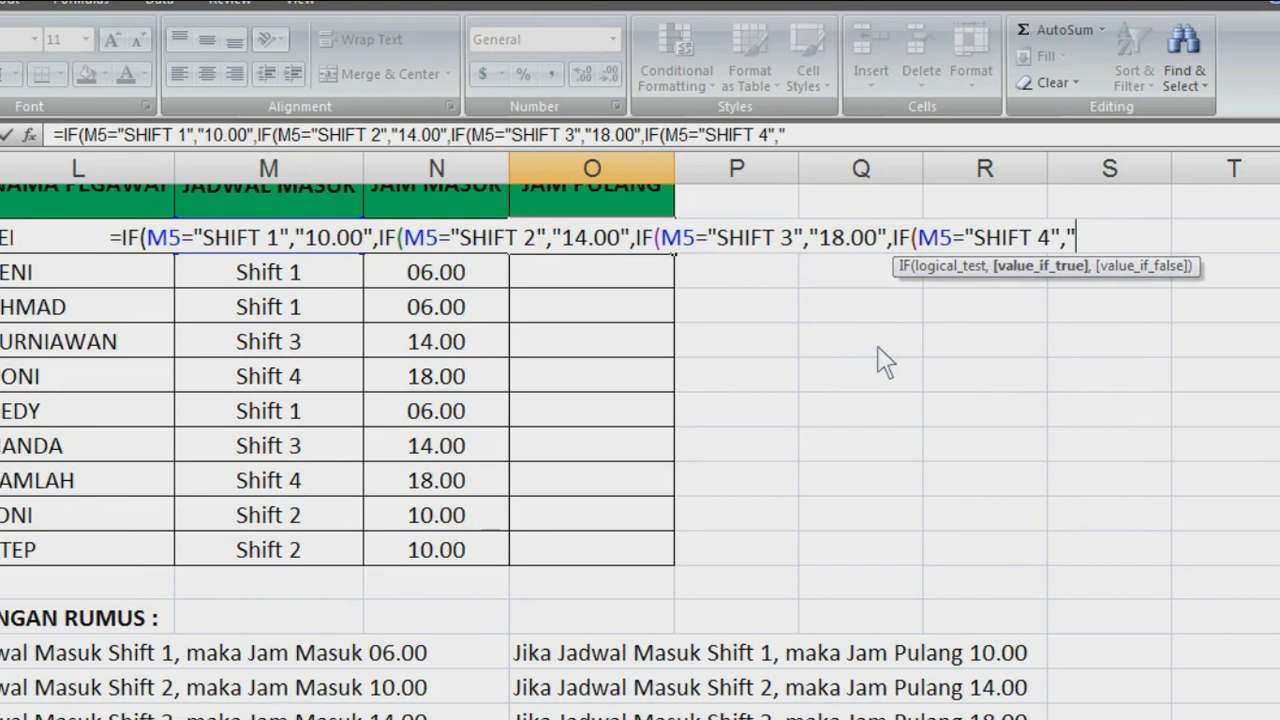
type("22")
type(".00")
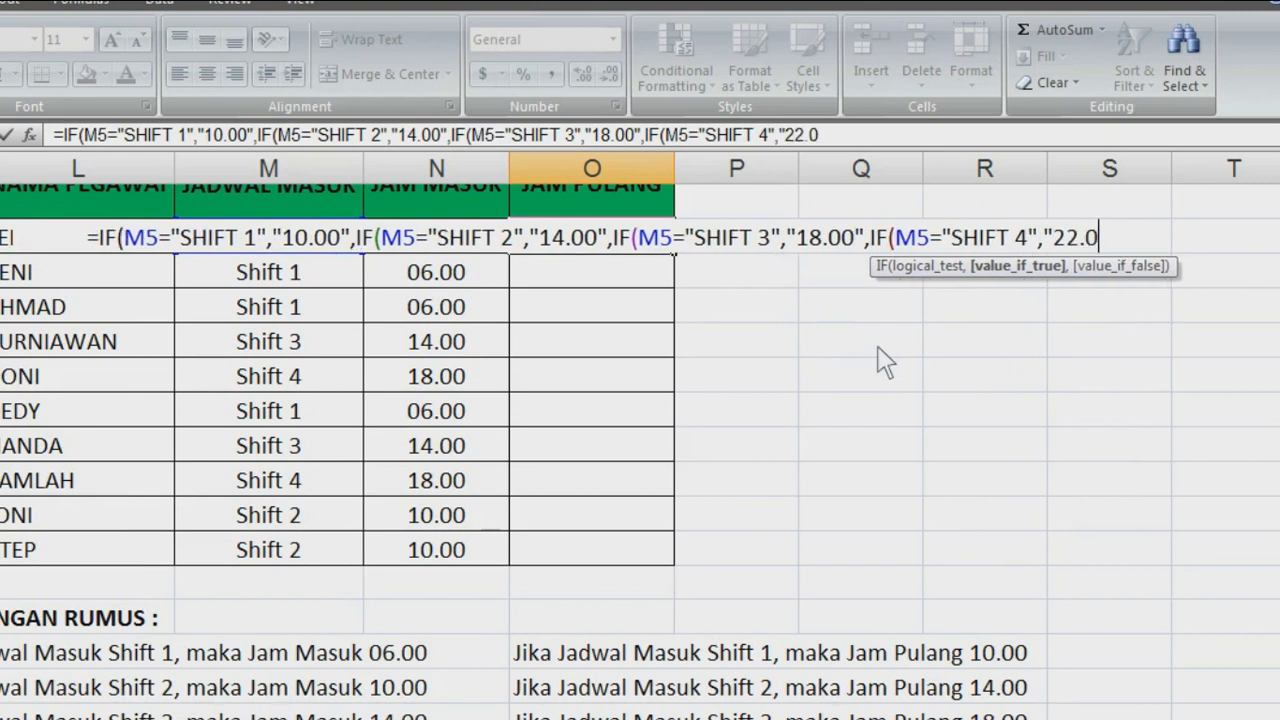
type("\"")
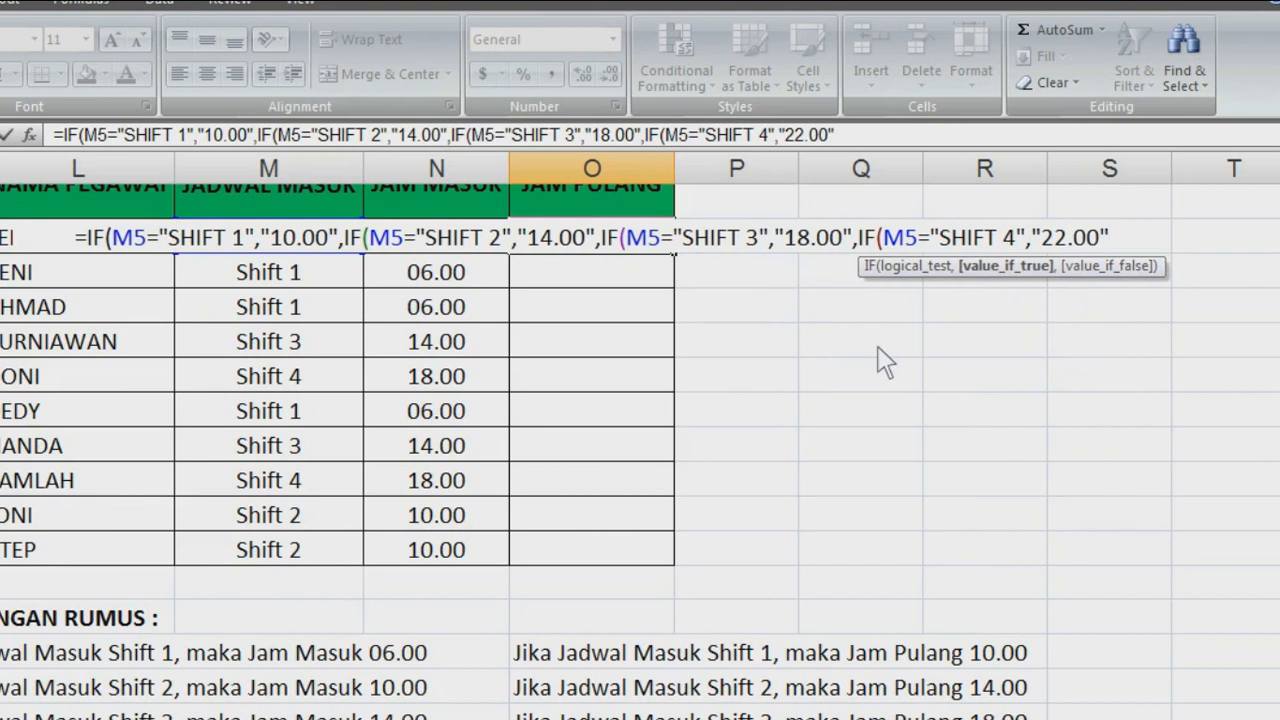
Step: Enter O5's formula with the proposed closing-bracket correction and fill it down the JAM PULANG column to O14
type(")")
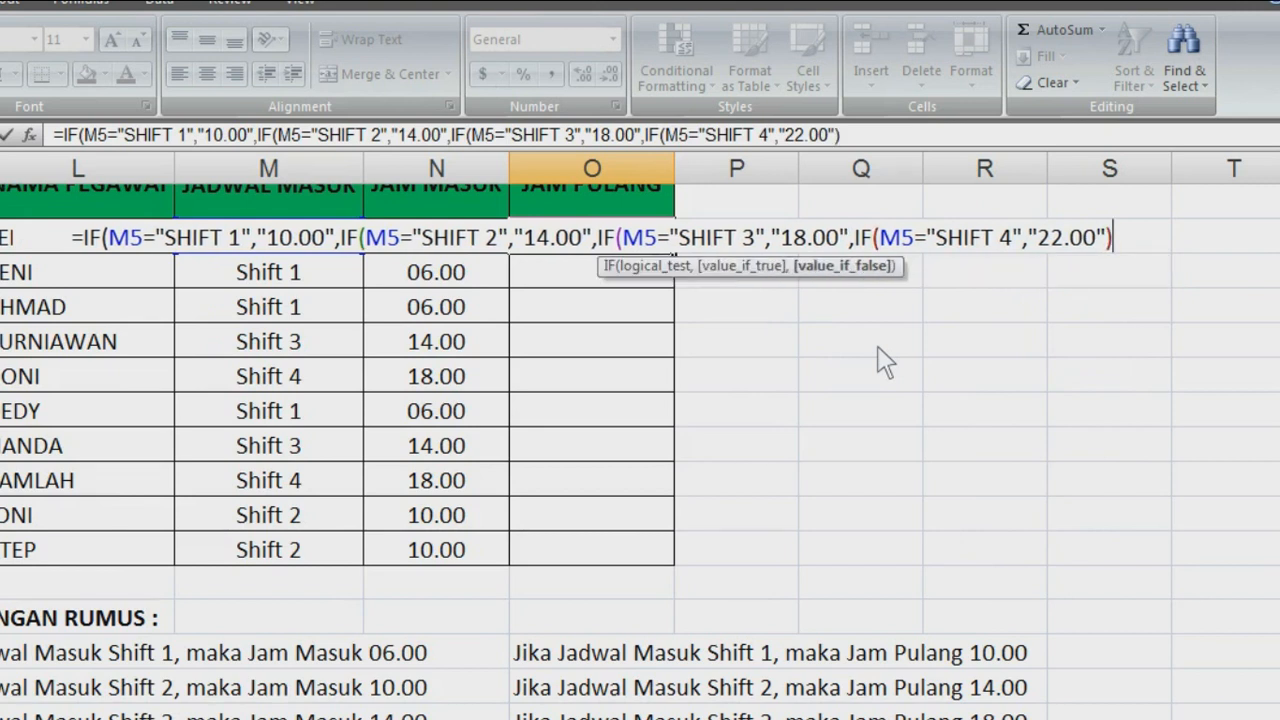
key("Return")
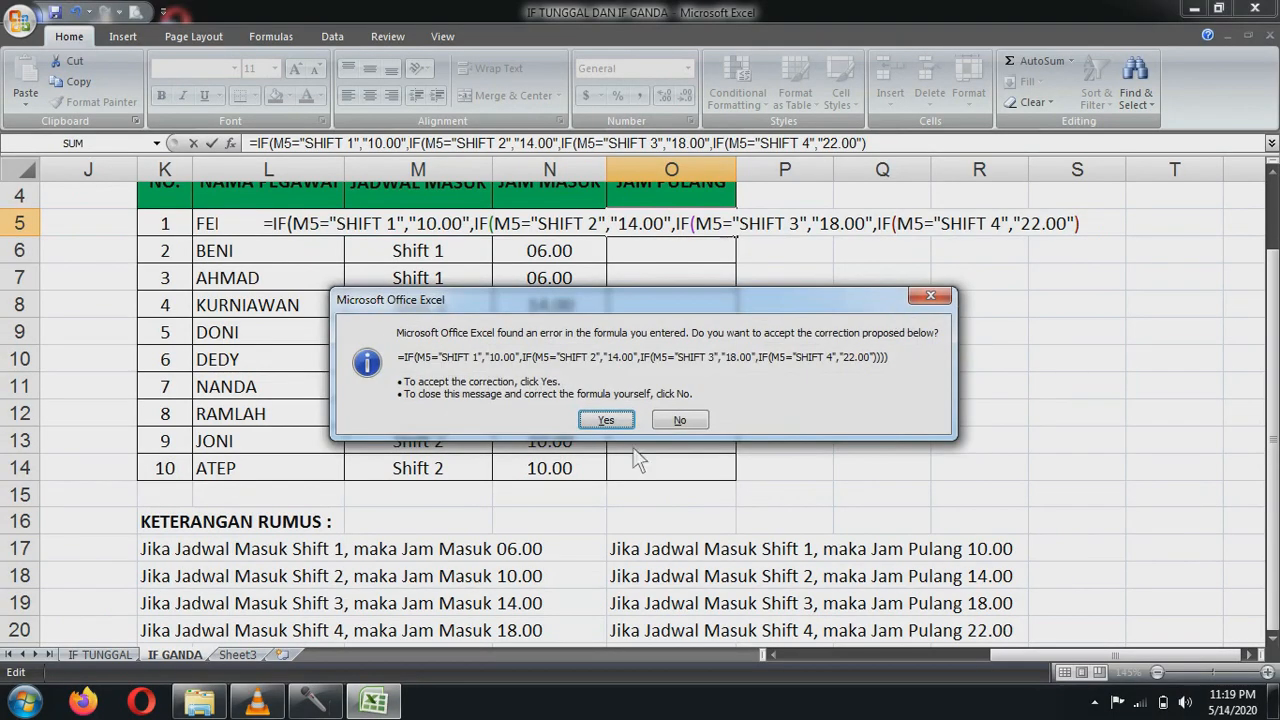
left_click(606, 420)
key("Up")
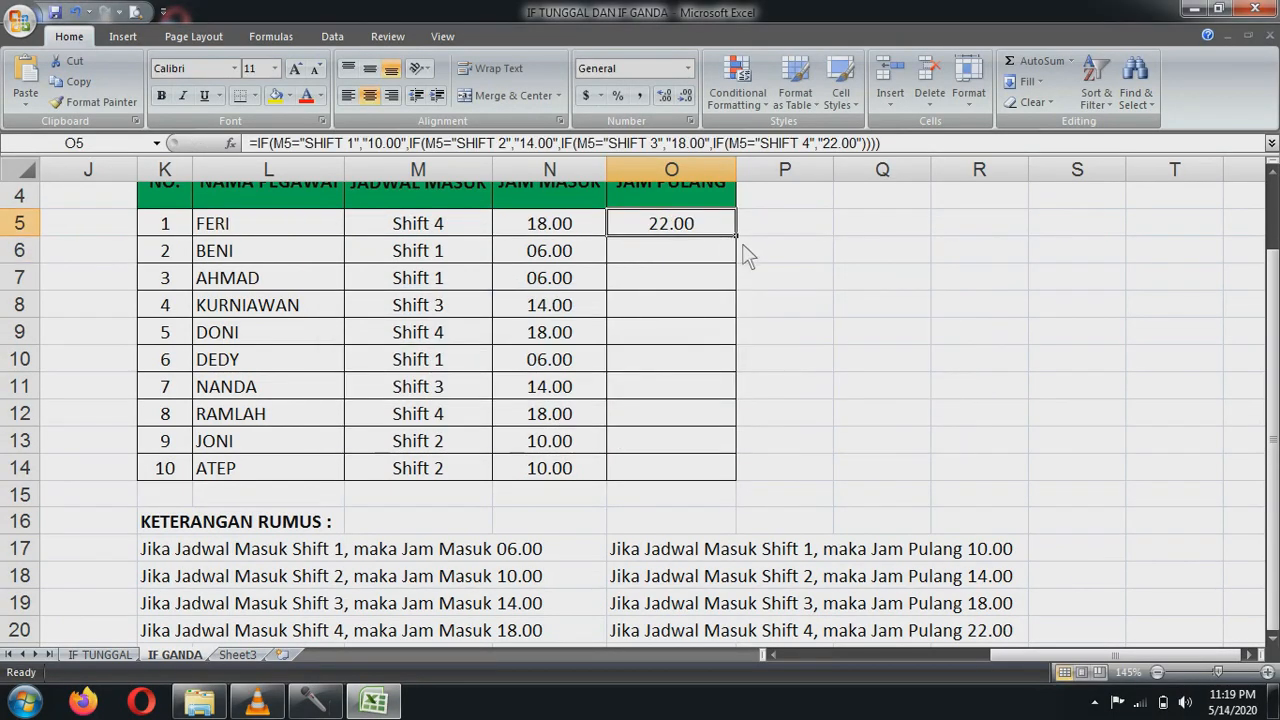
double_click(736, 236)
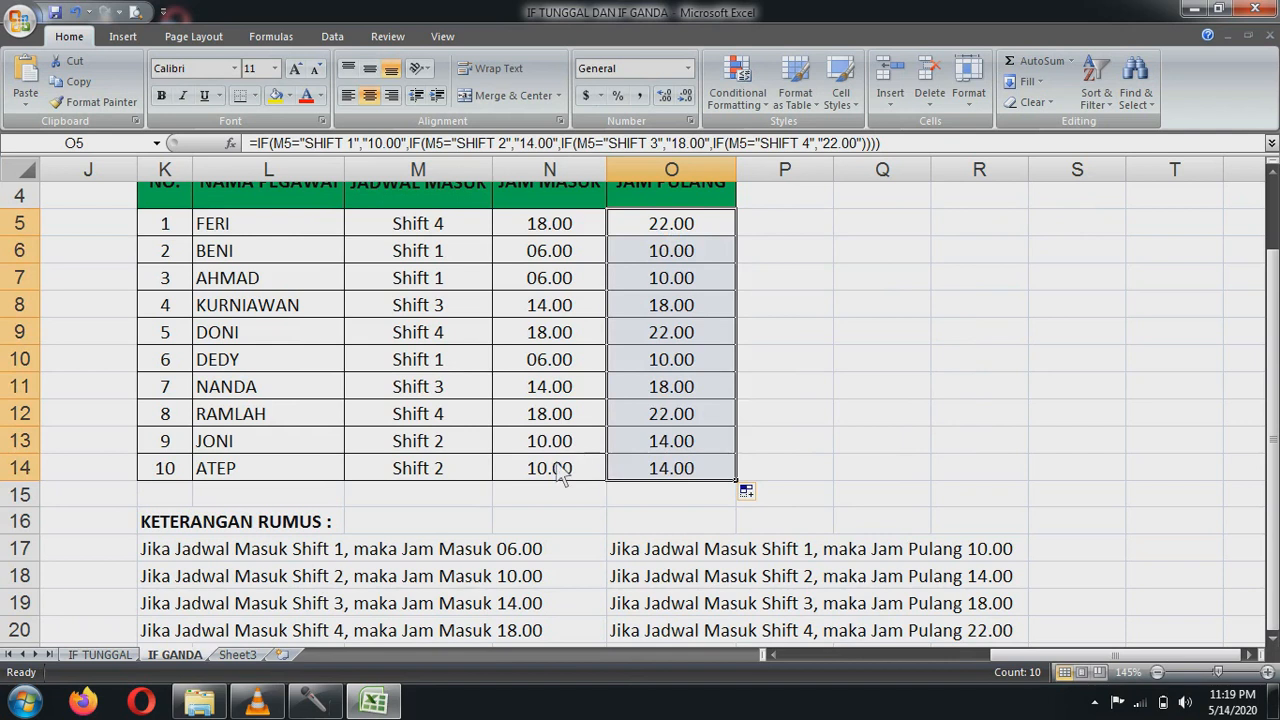
Step: Review the completed JAM MASUK and JAM PULANG columns against the shift rules, plus the IF TUNGGAL sheet and the PREDIKAT table
scroll(560, 470, "down", 2)
scroll(560, 470, "up", 3)
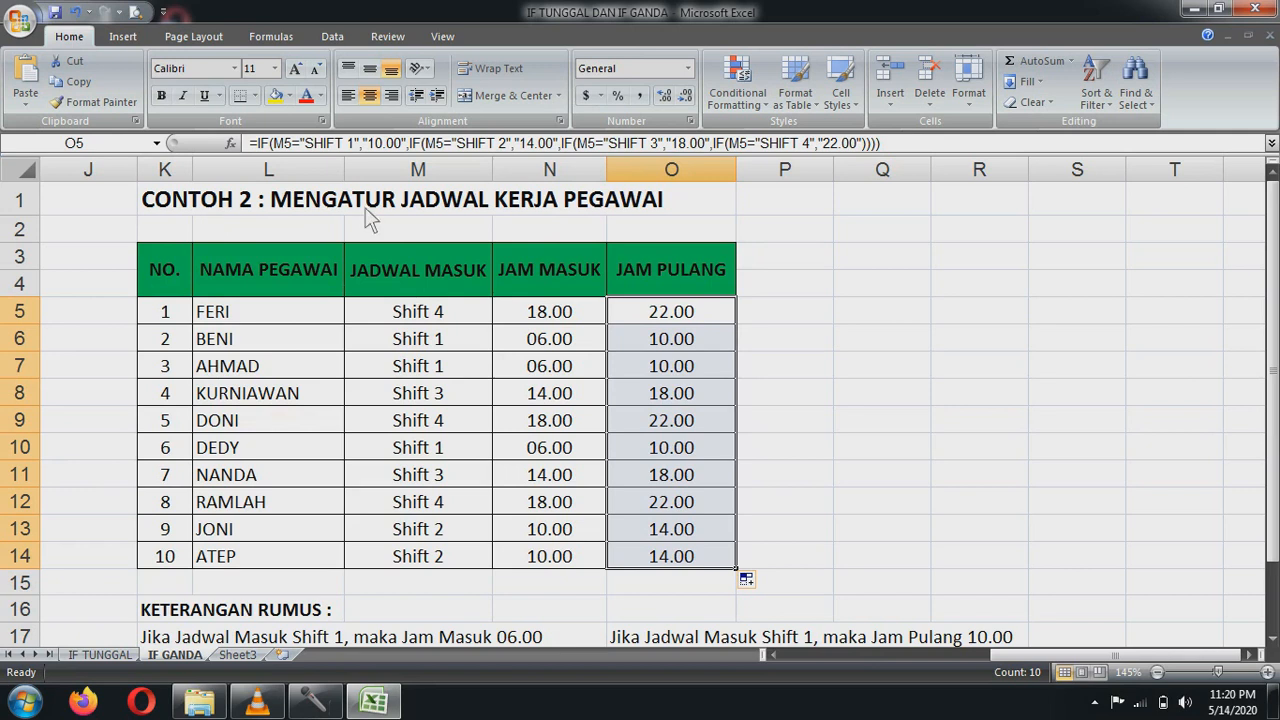
scroll(812, 452, "down", 1)
scroll(759, 339, "up", 1)
scroll(800, 300, "down", 2)
scroll(803, 312, "up", 2)
left_click(103, 656)
left_click(176, 655)
left_click_drag(1080, 655, 998, 650)
scroll(610, 452, "down", 2)
scroll(609, 451, "up", 1)
scroll(880, 588, "down", 1)
scroll(880, 588, "up", 1)
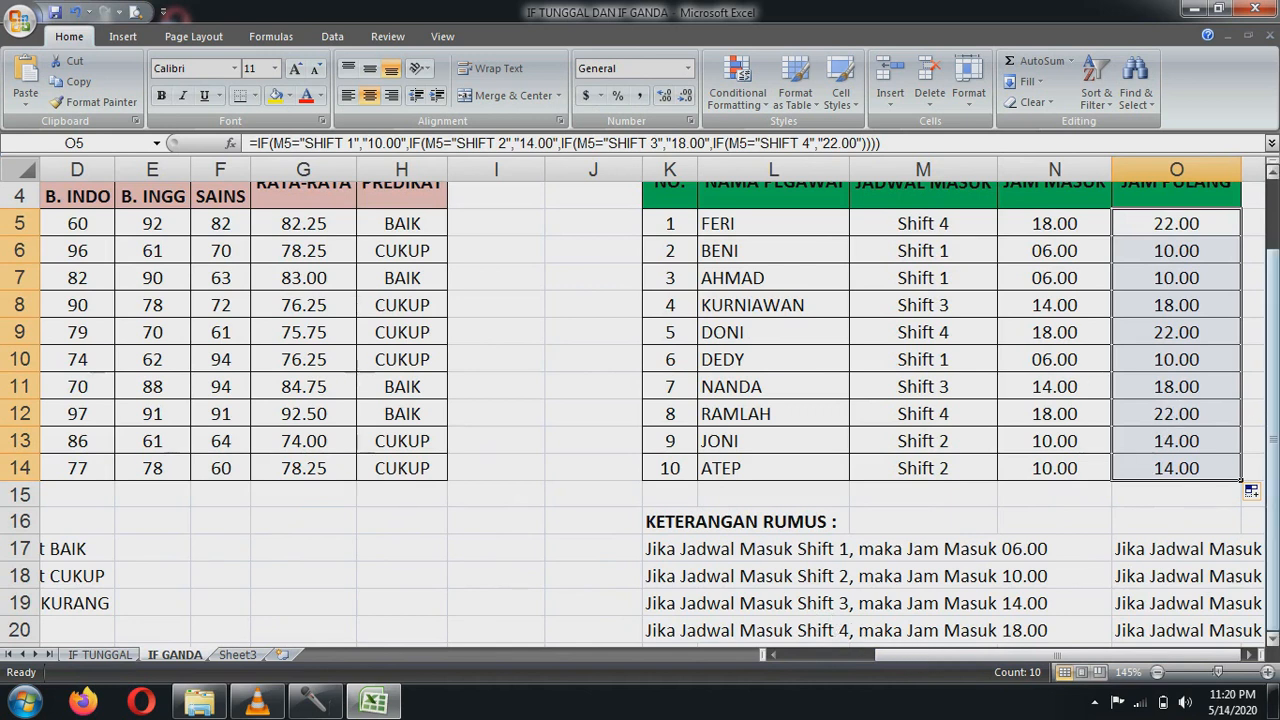
scroll(1214, 394, "up", 1)
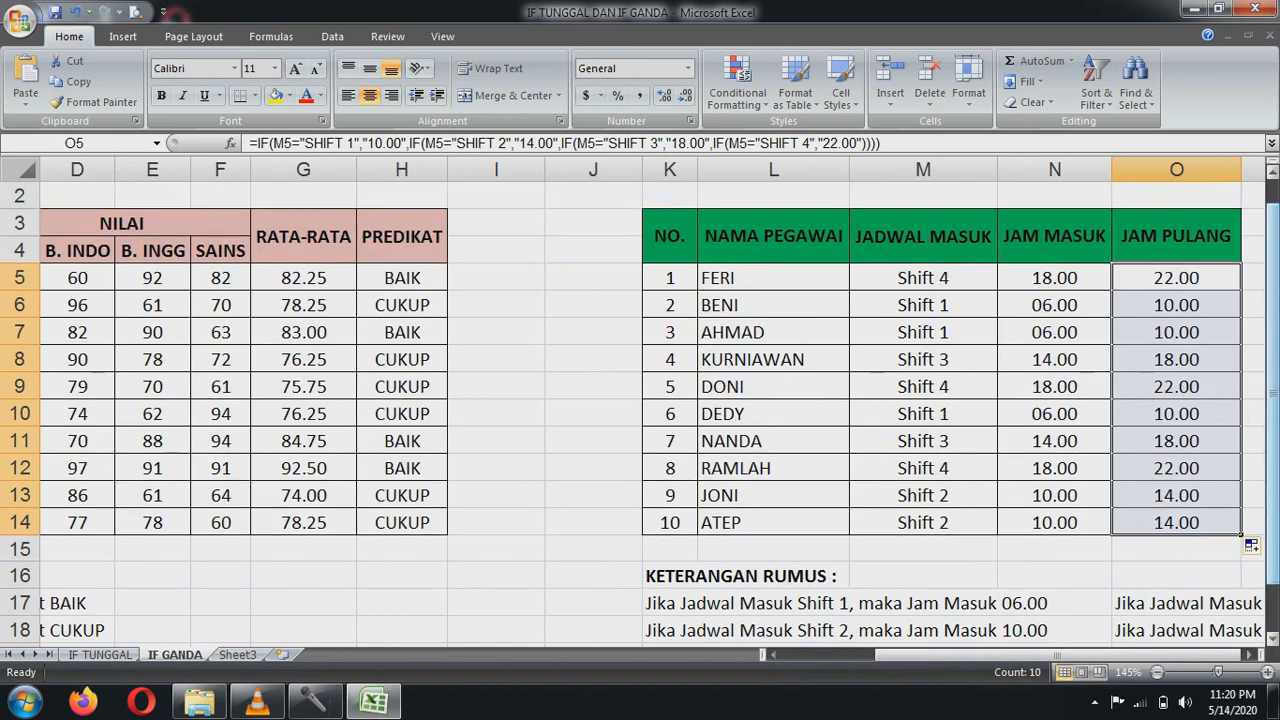